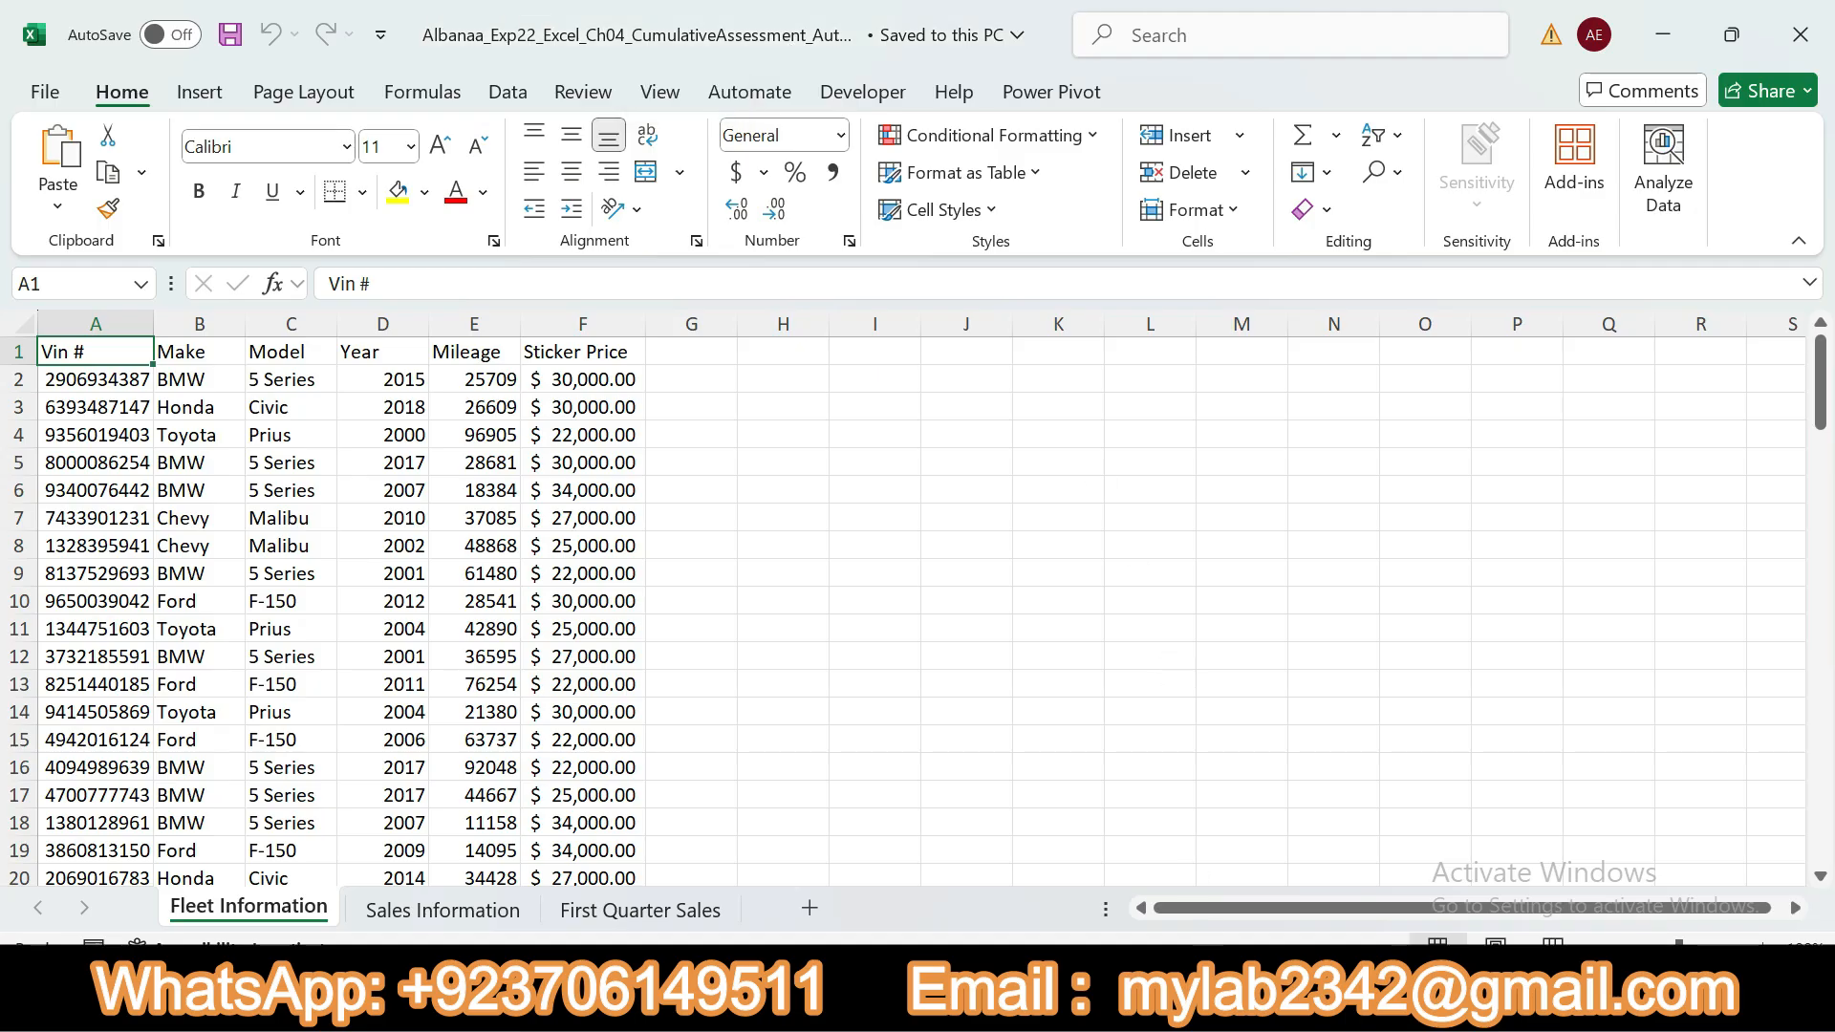
# Switch to the Word instructions document and highlight the Project Description heading and paragraph in yellow.
pyautogui.hotkey('alt', 'Tab')
pyautogui.click(296, 531)
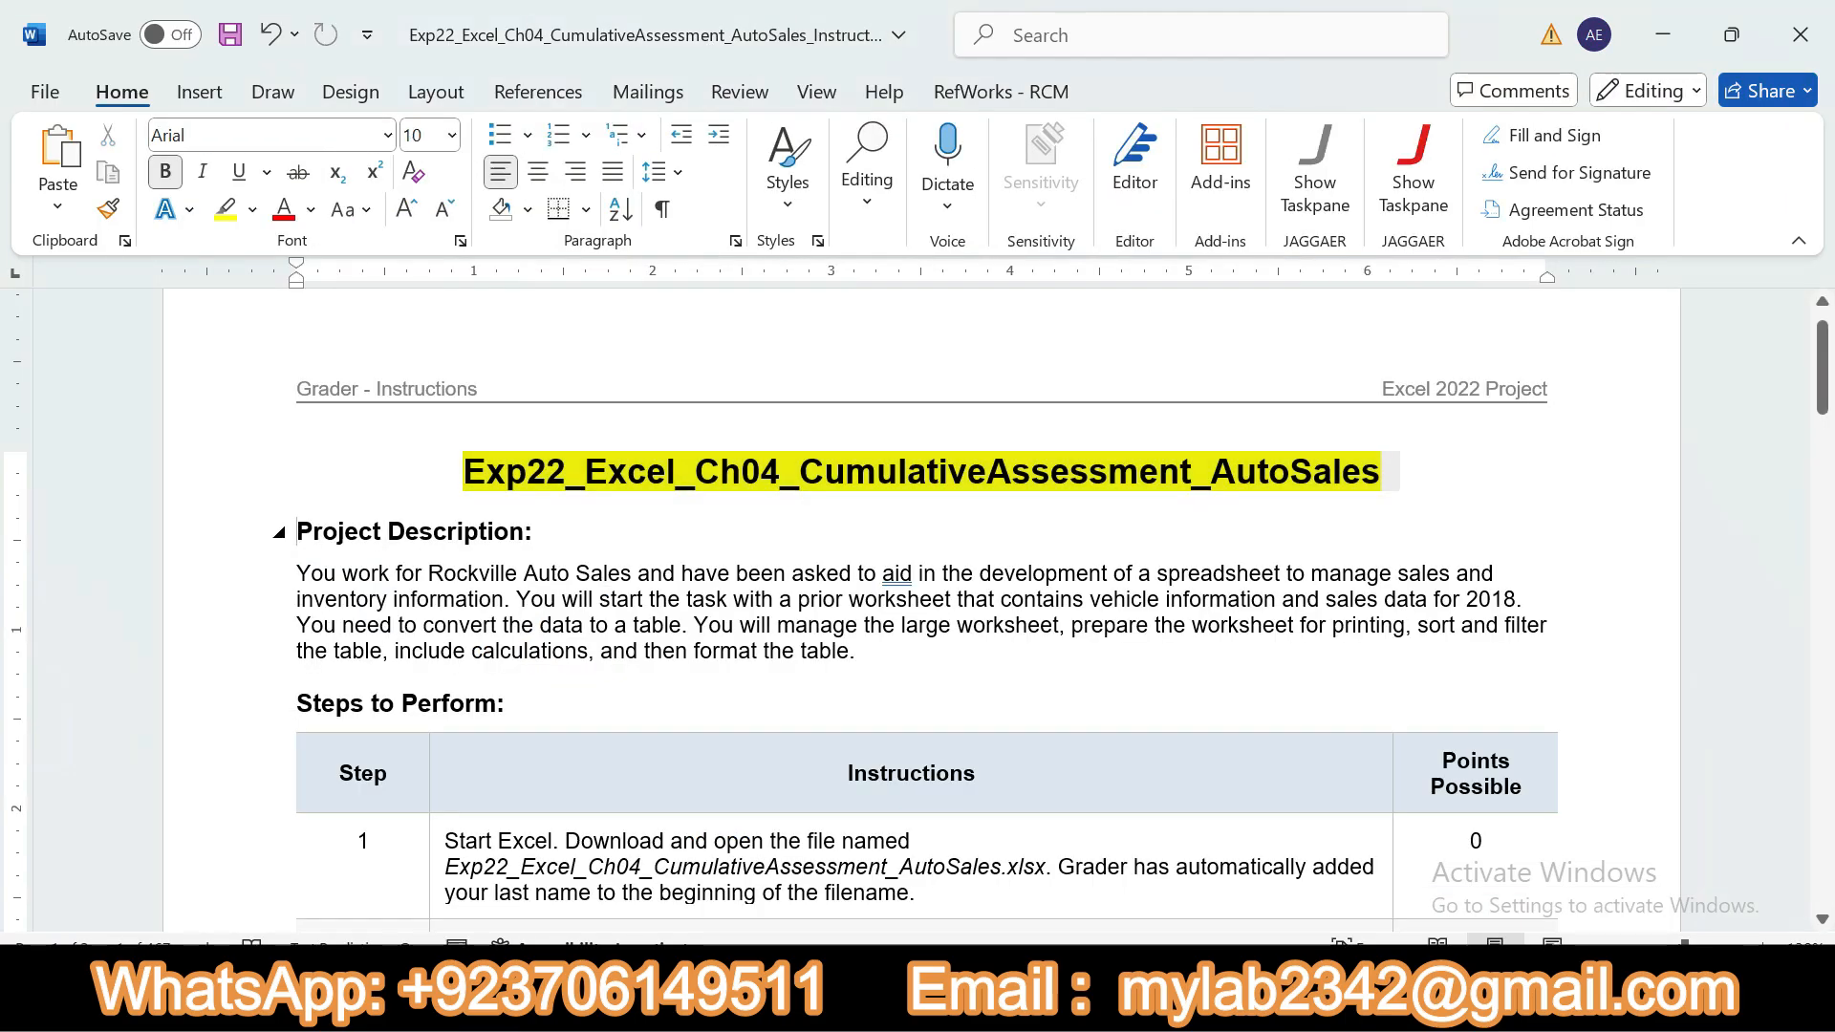
pyautogui.click(230, 205)
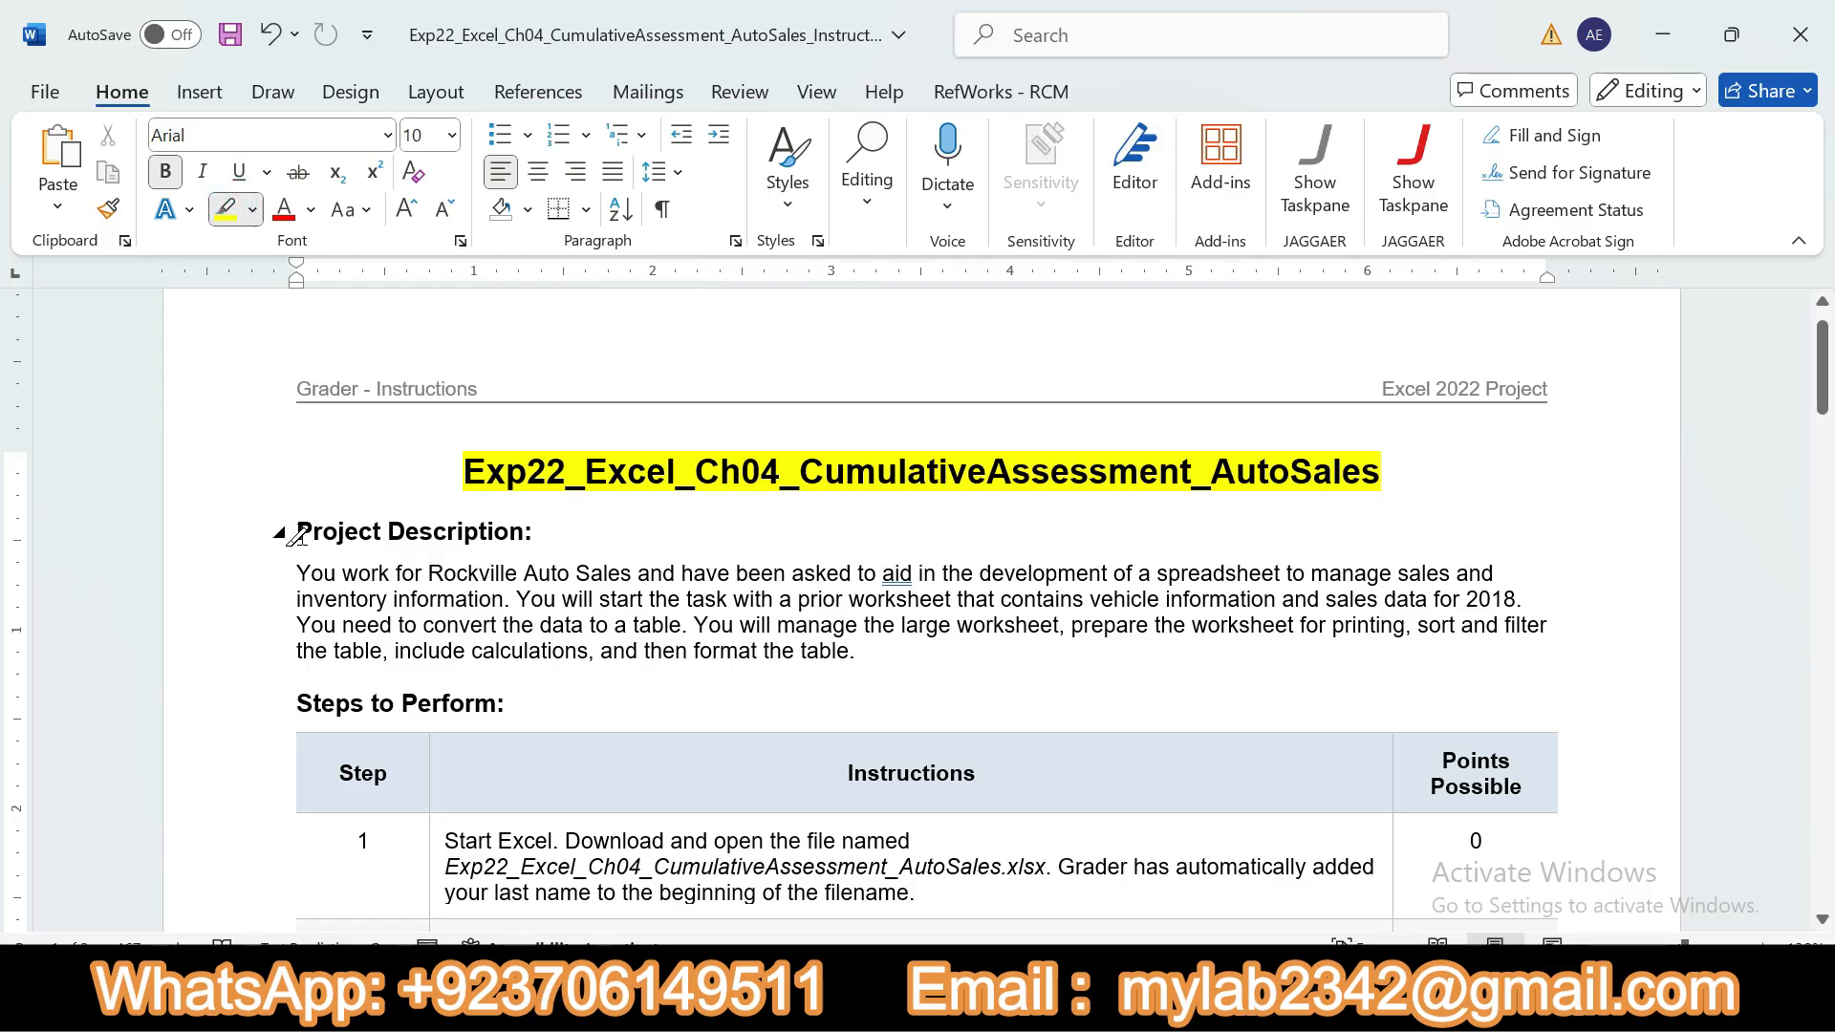
pyautogui.moveTo(298, 533); pyautogui.dragTo(534, 532)
pyautogui.moveTo(298, 570); pyautogui.dragTo(1496, 574)
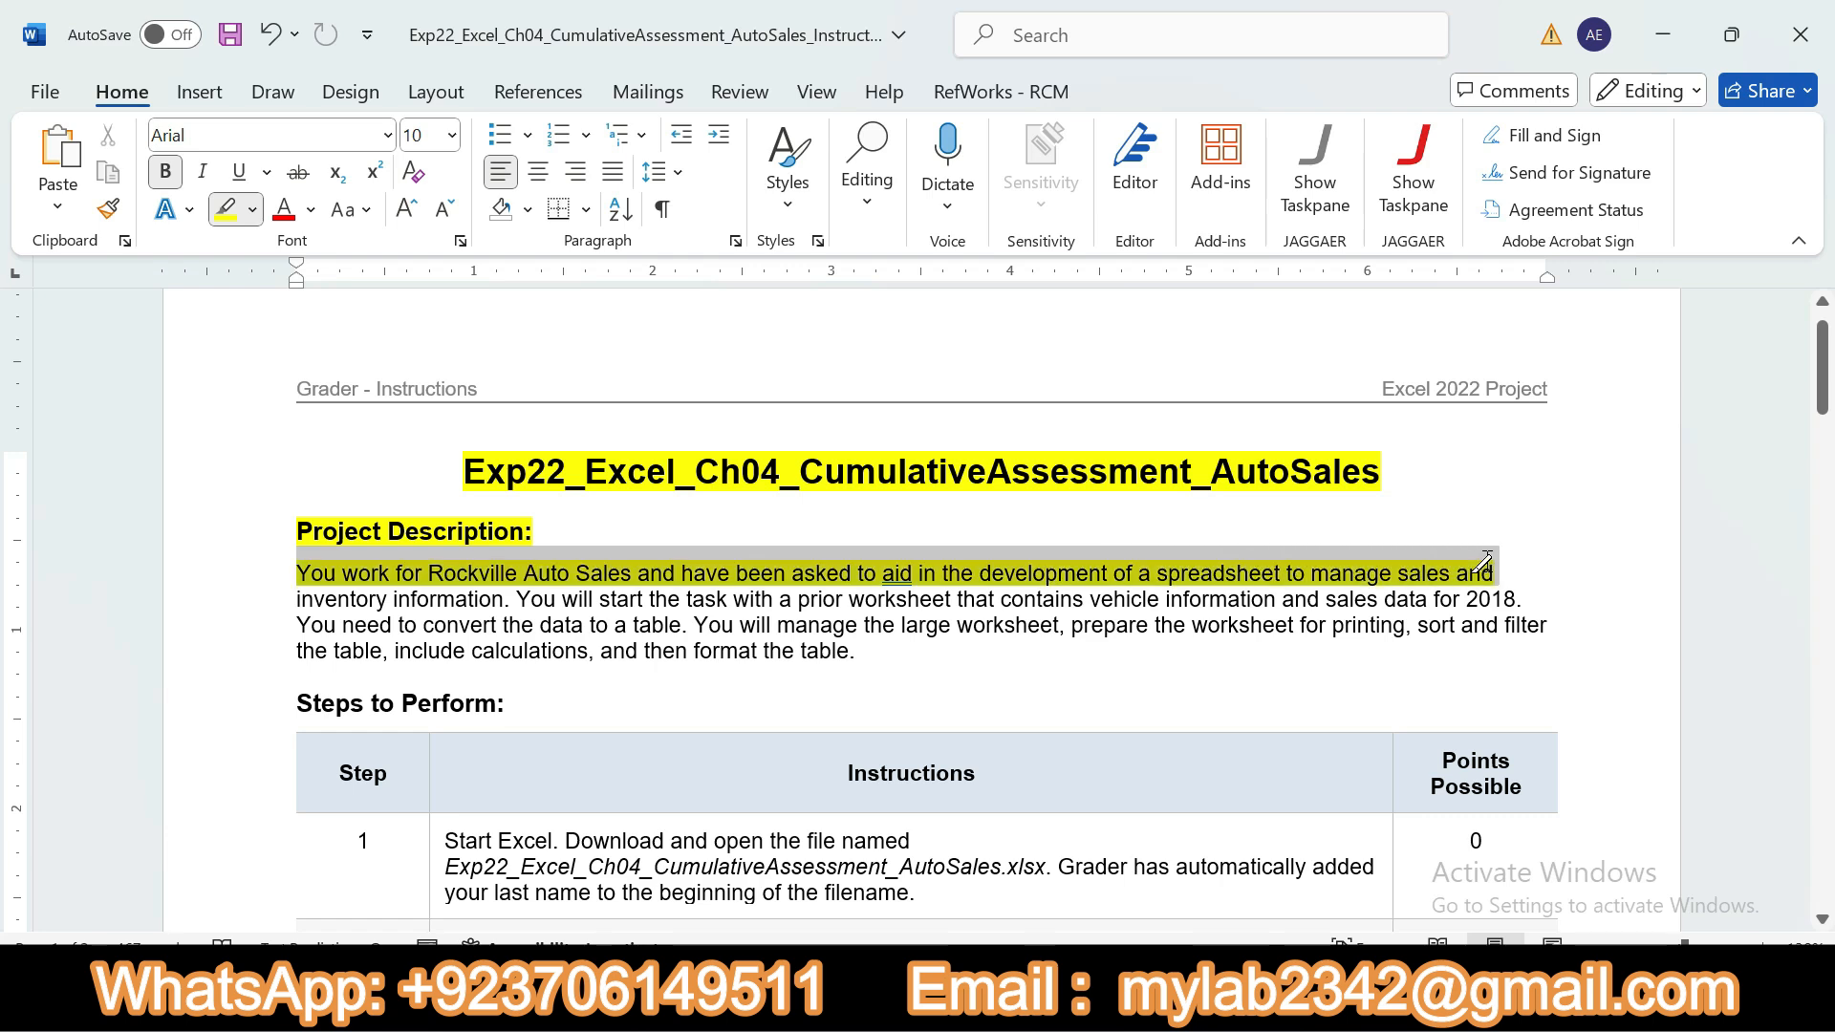
pyautogui.moveTo(299, 602); pyautogui.dragTo(1519, 600)
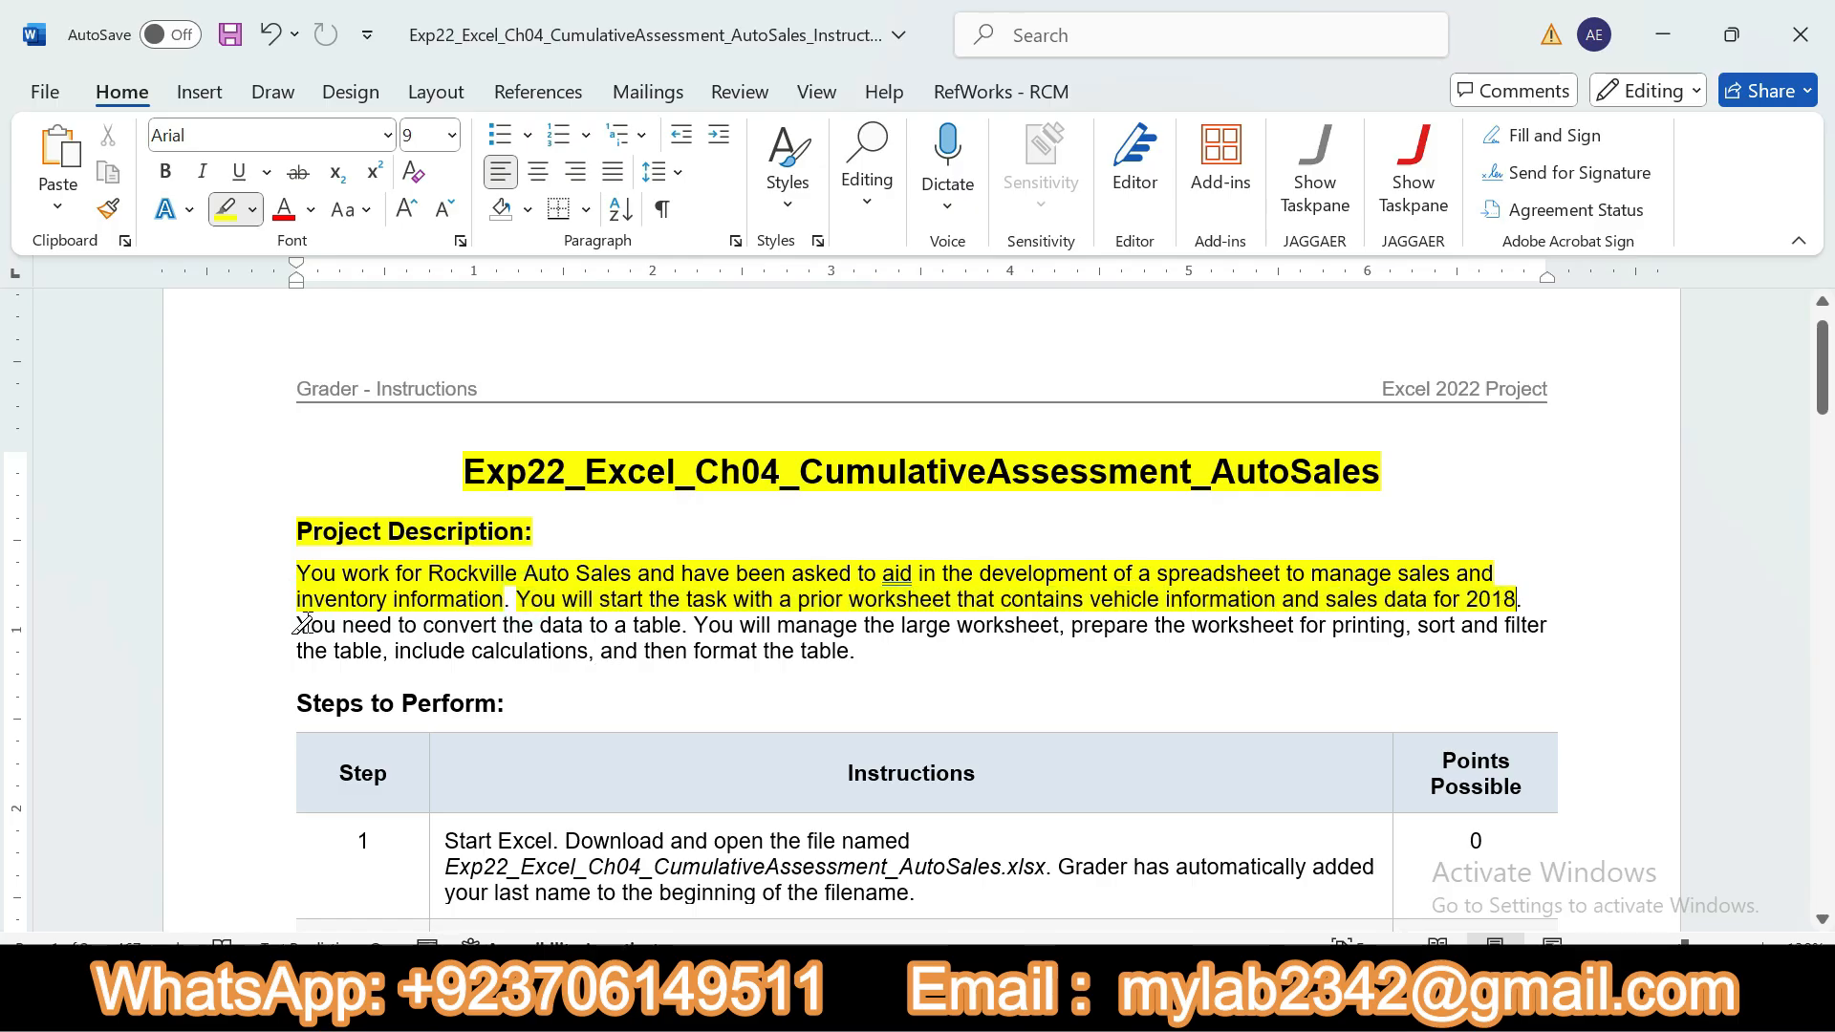
pyautogui.moveTo(297, 626); pyautogui.dragTo(1548, 627)
pyautogui.moveTo(299, 645); pyautogui.dragTo(853, 652)
# Highlight the step 1 instruction text in the Steps to Perform table in turquoise.
pyautogui.moveTo(1822, 365); pyautogui.dragTo(1825, 424)
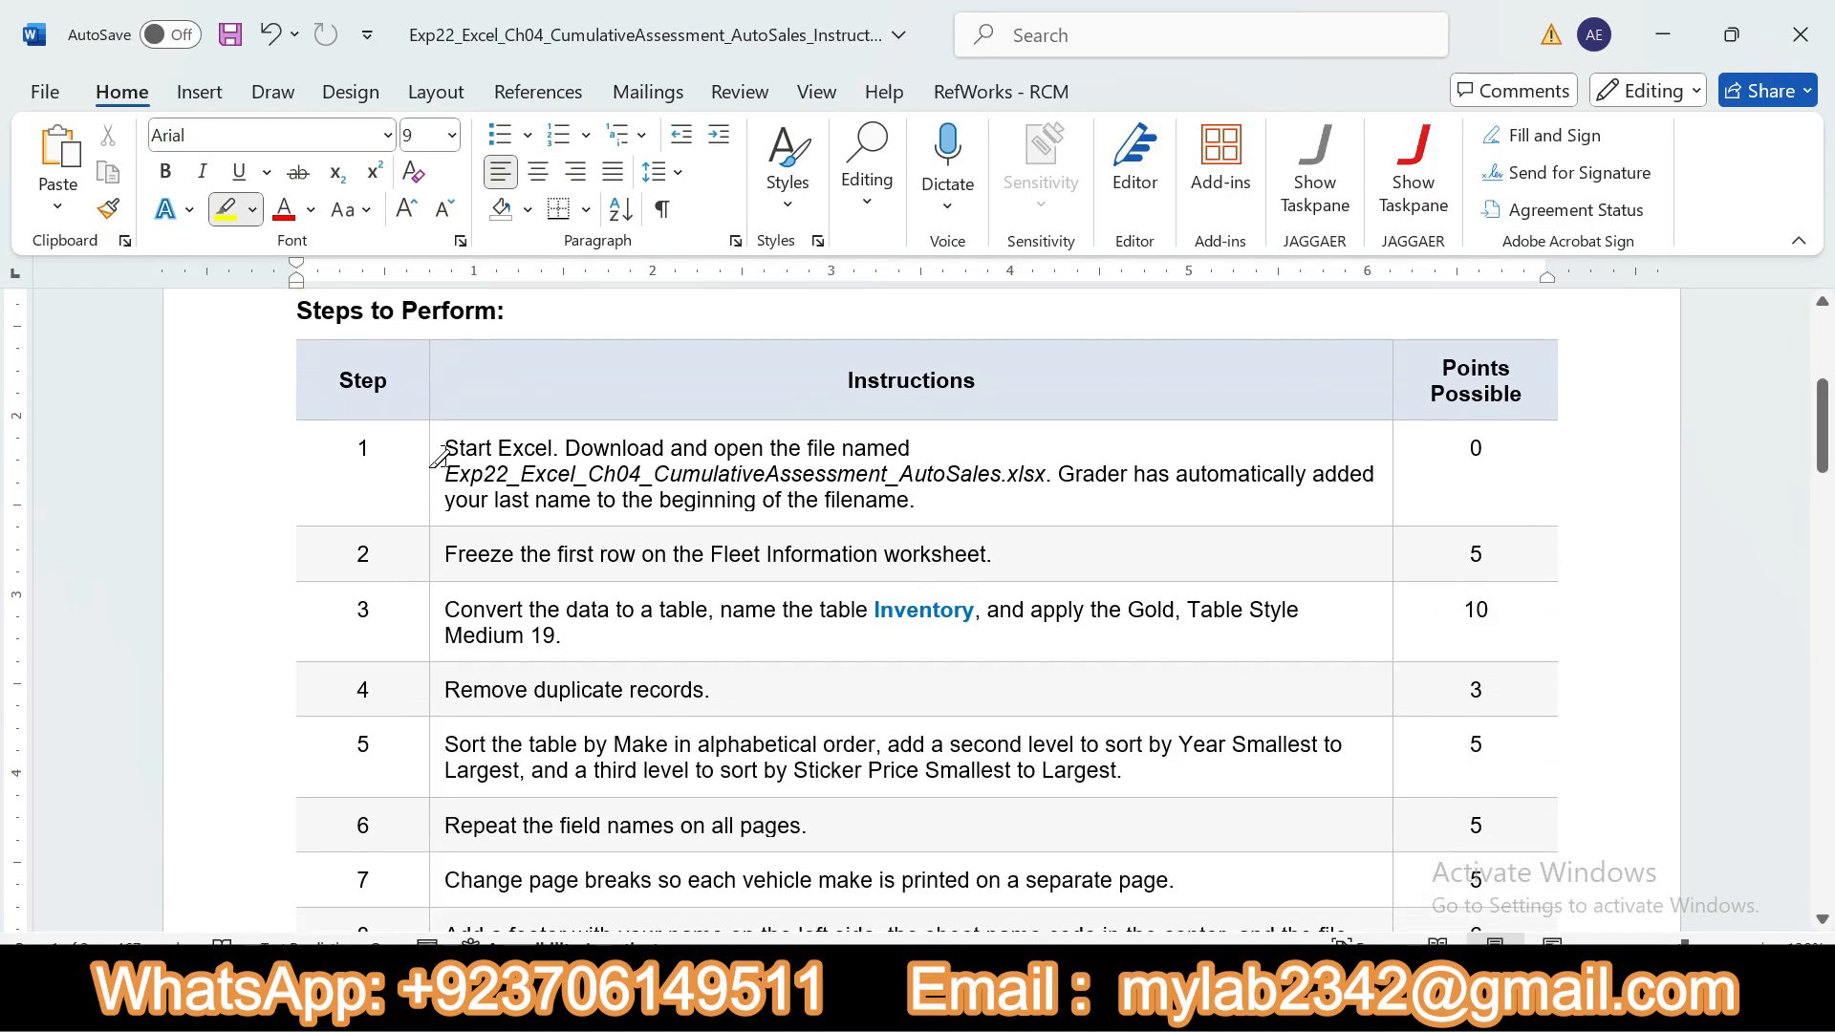
pyautogui.click(225, 209)
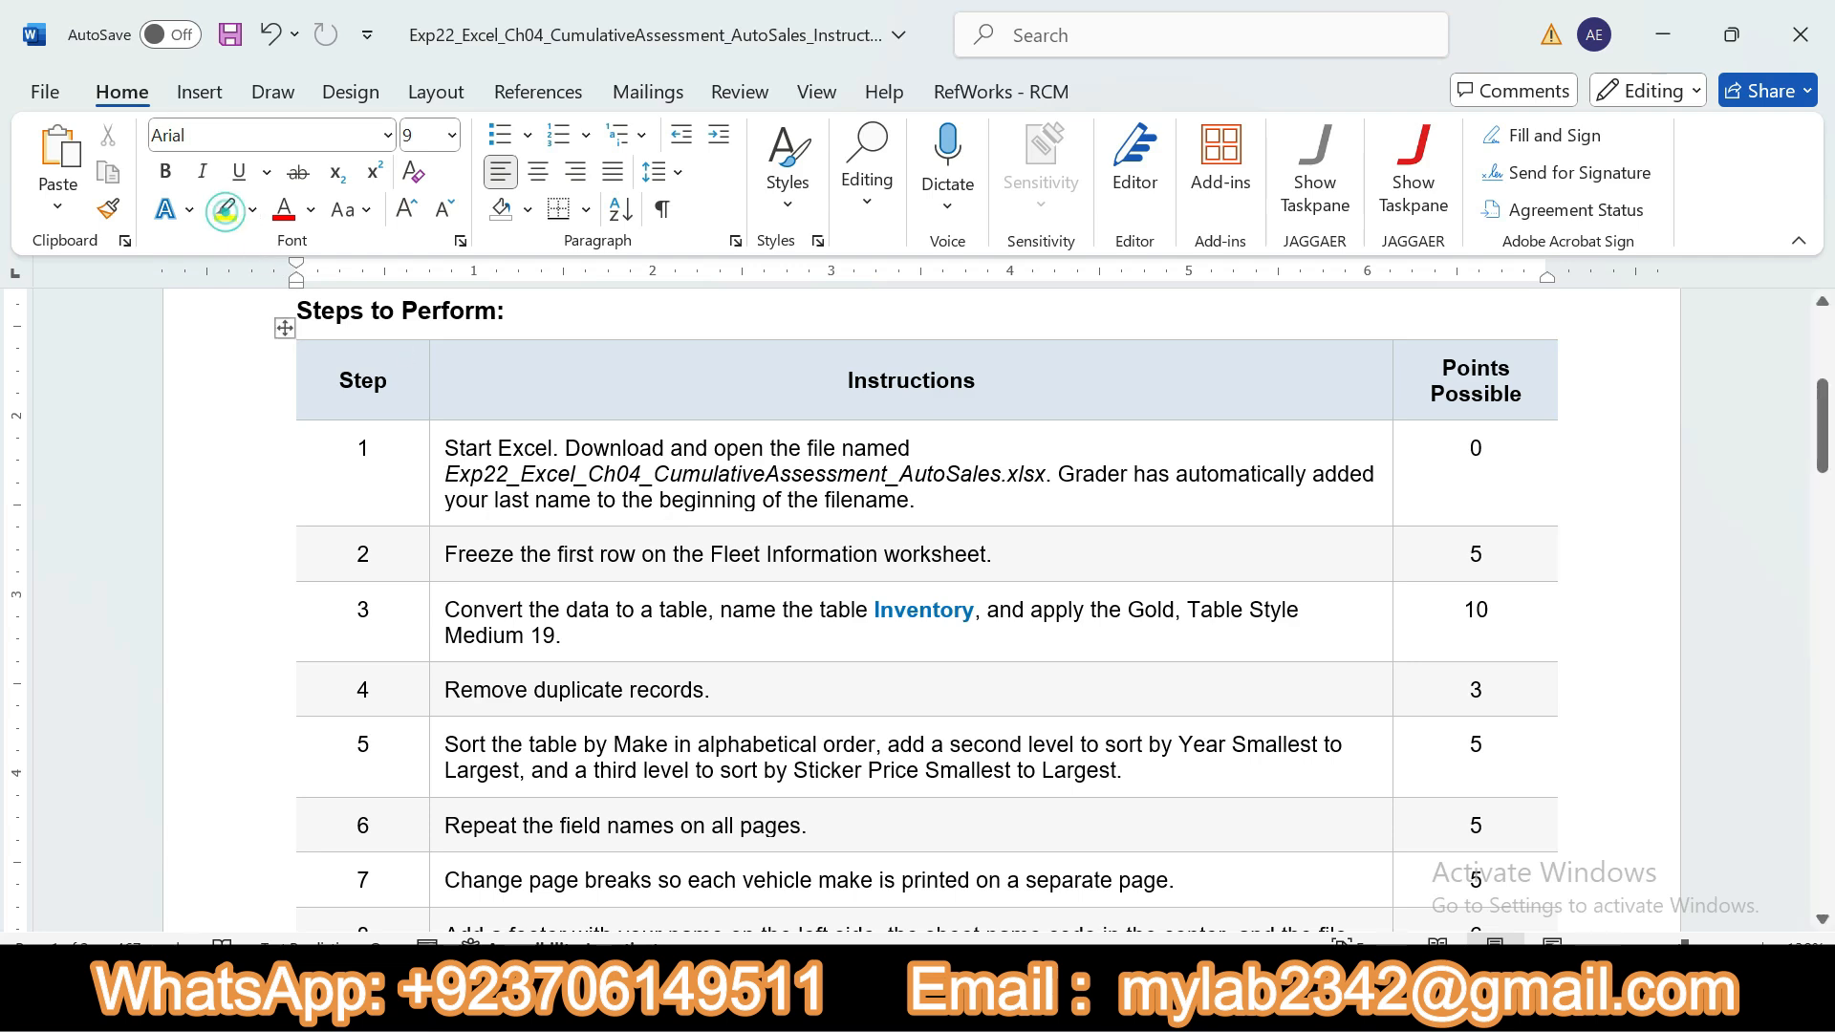
pyautogui.click(432, 458)
pyautogui.click(584, 409)
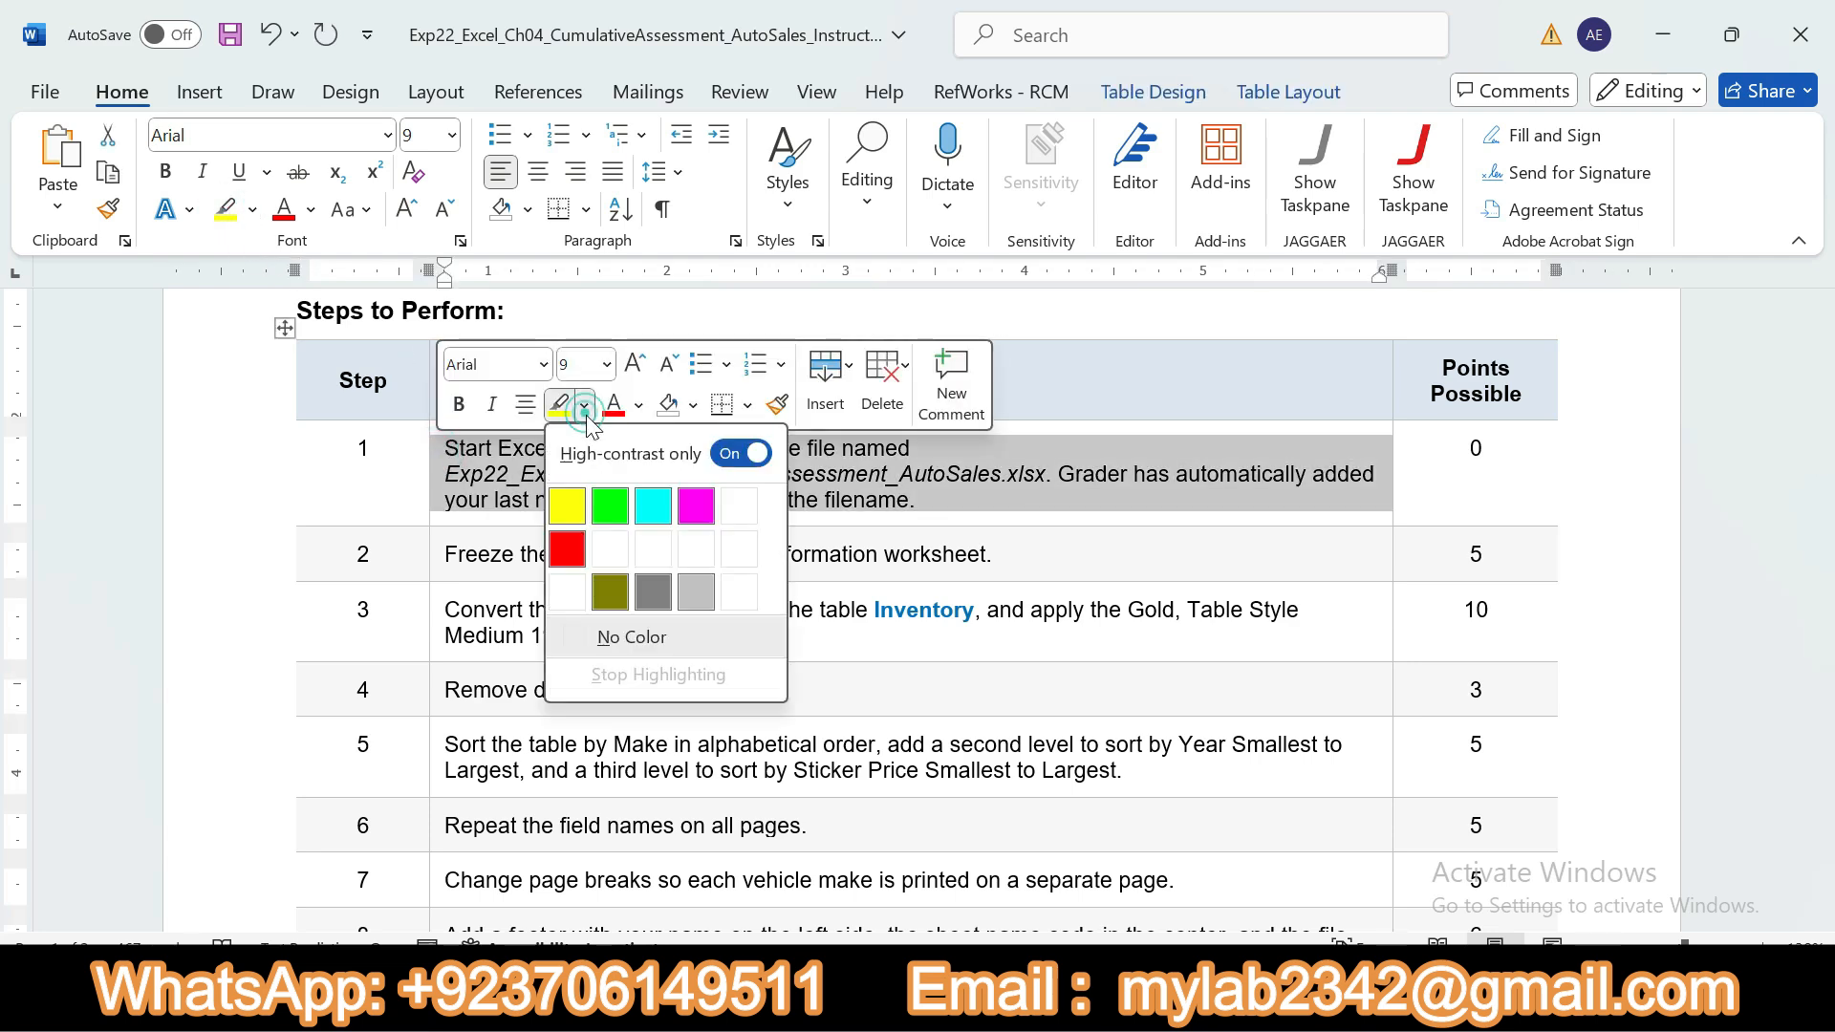
pyautogui.click(651, 502)
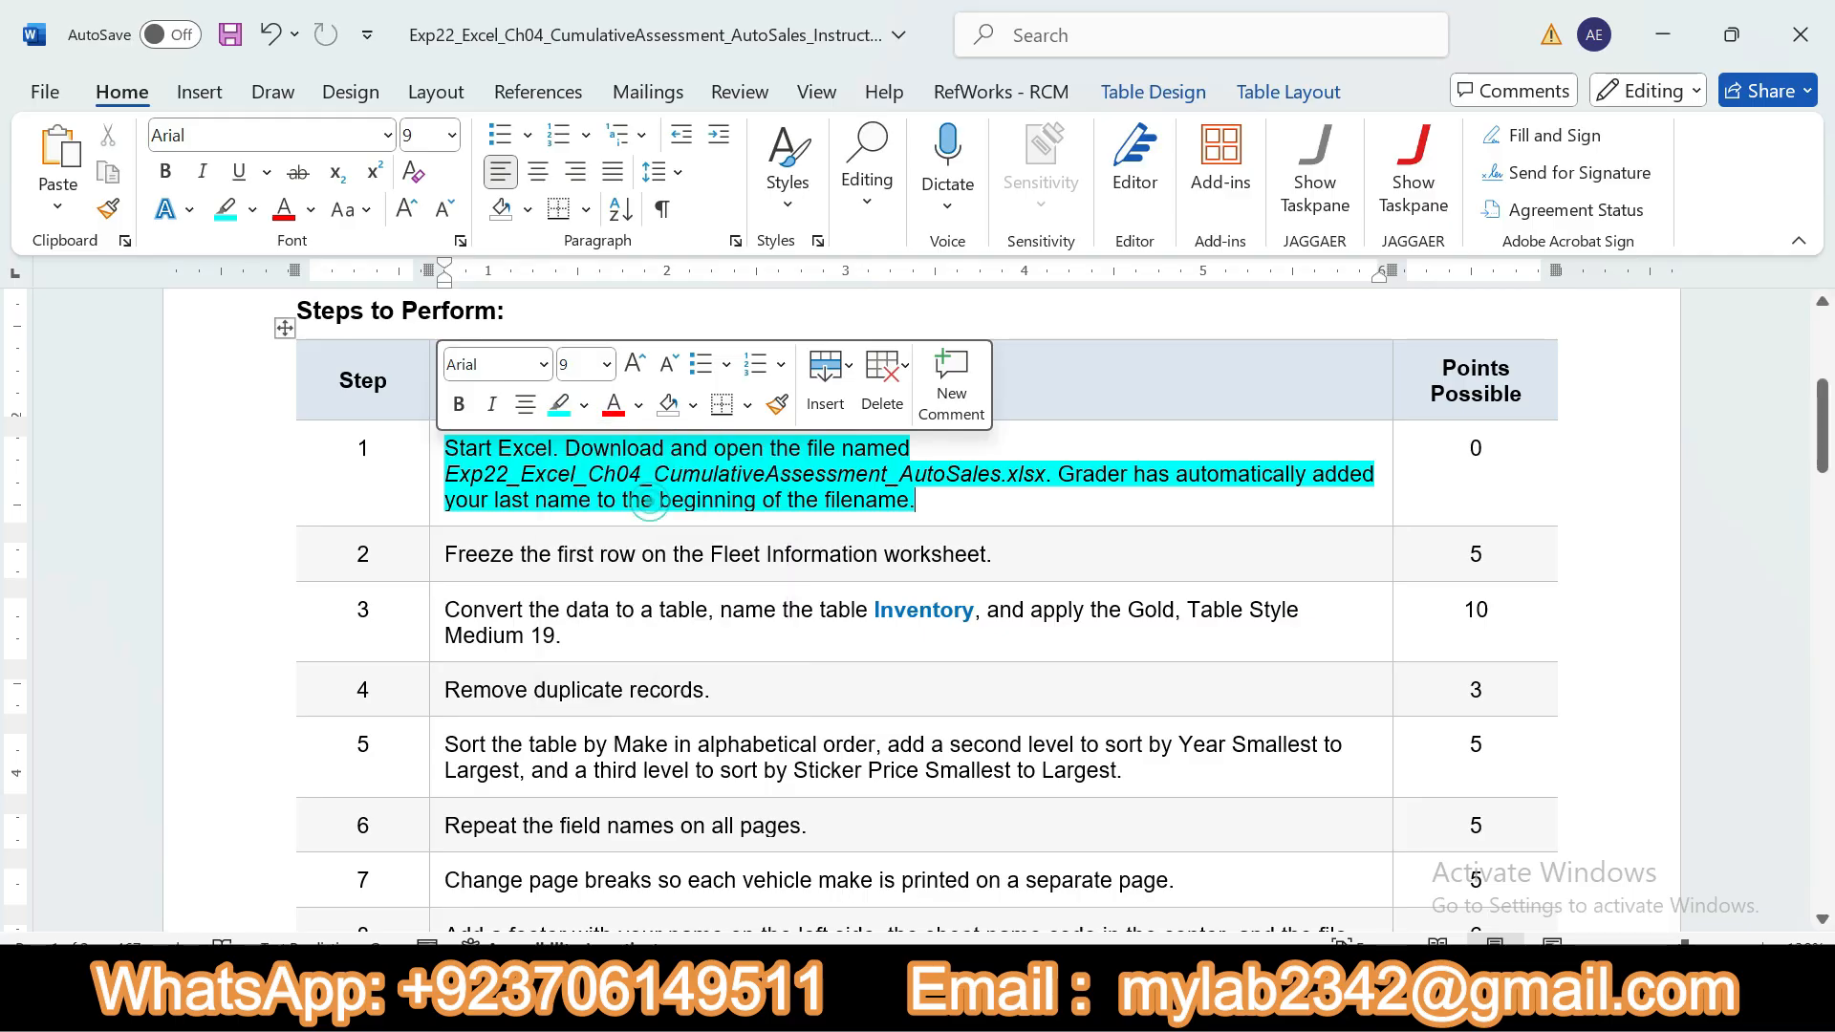
pyautogui.moveTo(444, 448); pyautogui.dragTo(912, 499)
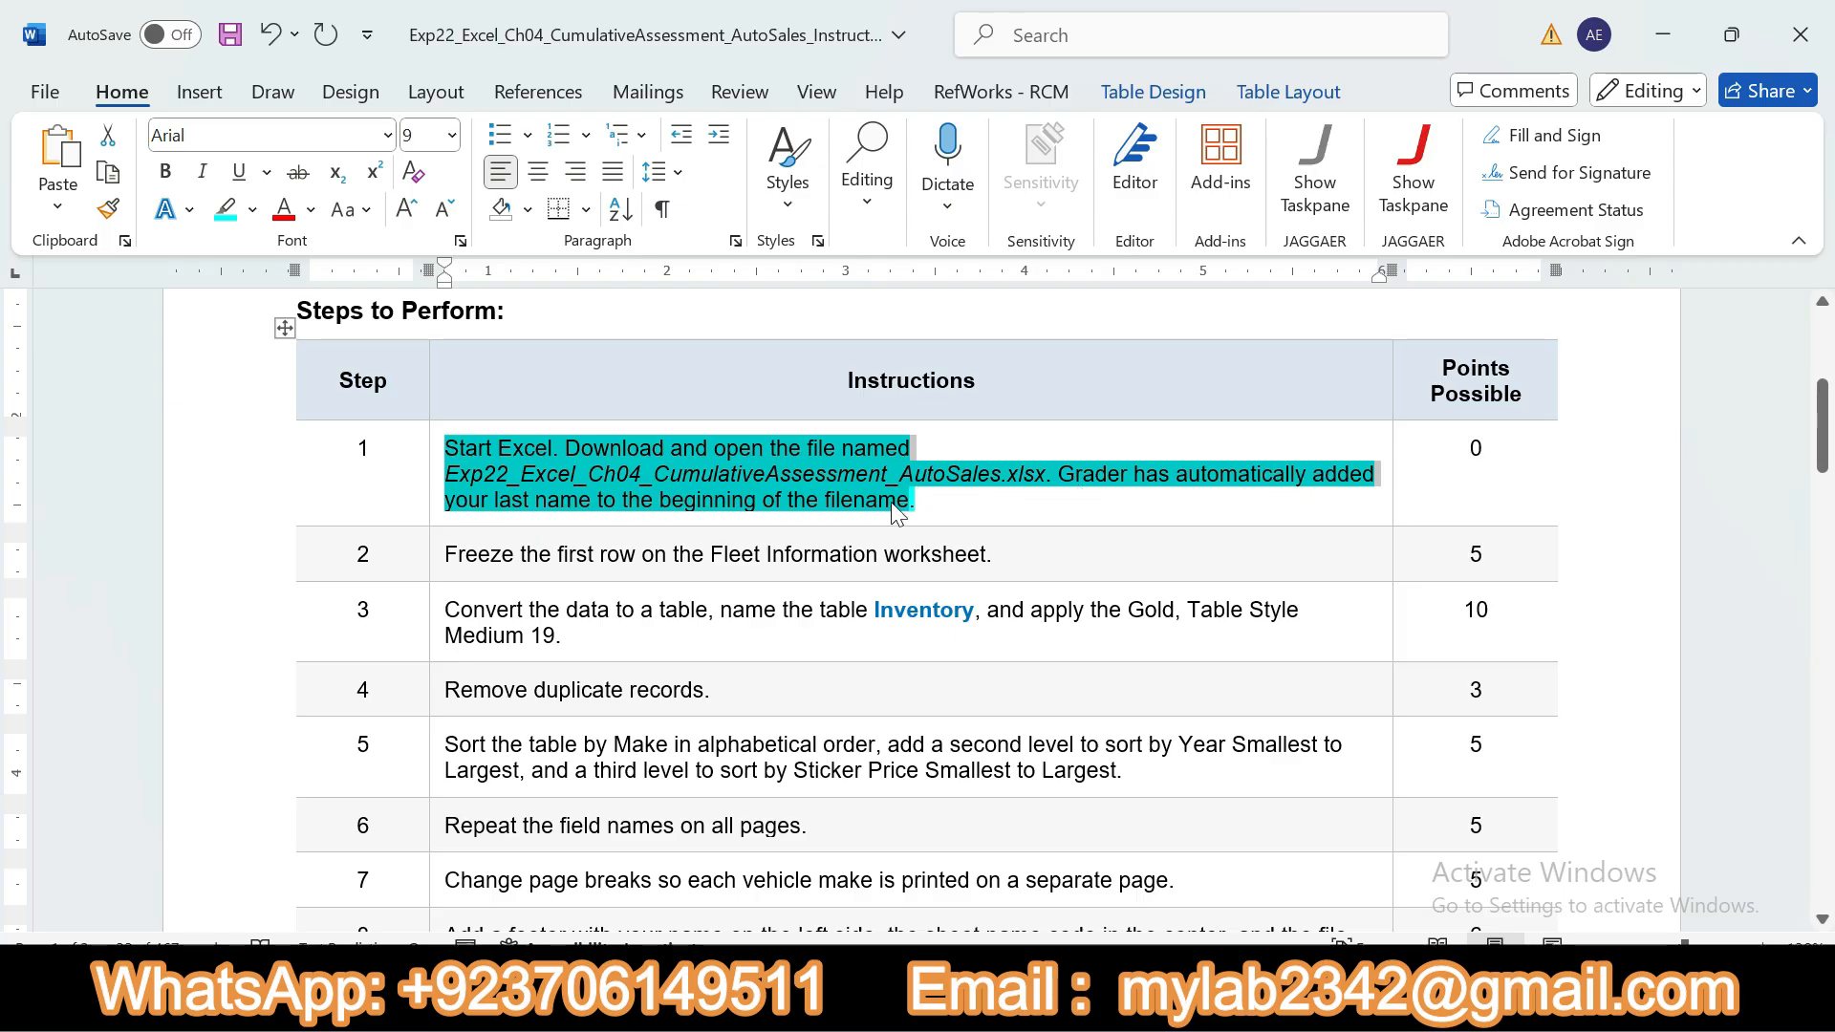
# Undo the turquoise highlight on the step 1 instruction.
pyautogui.click(899, 1007)
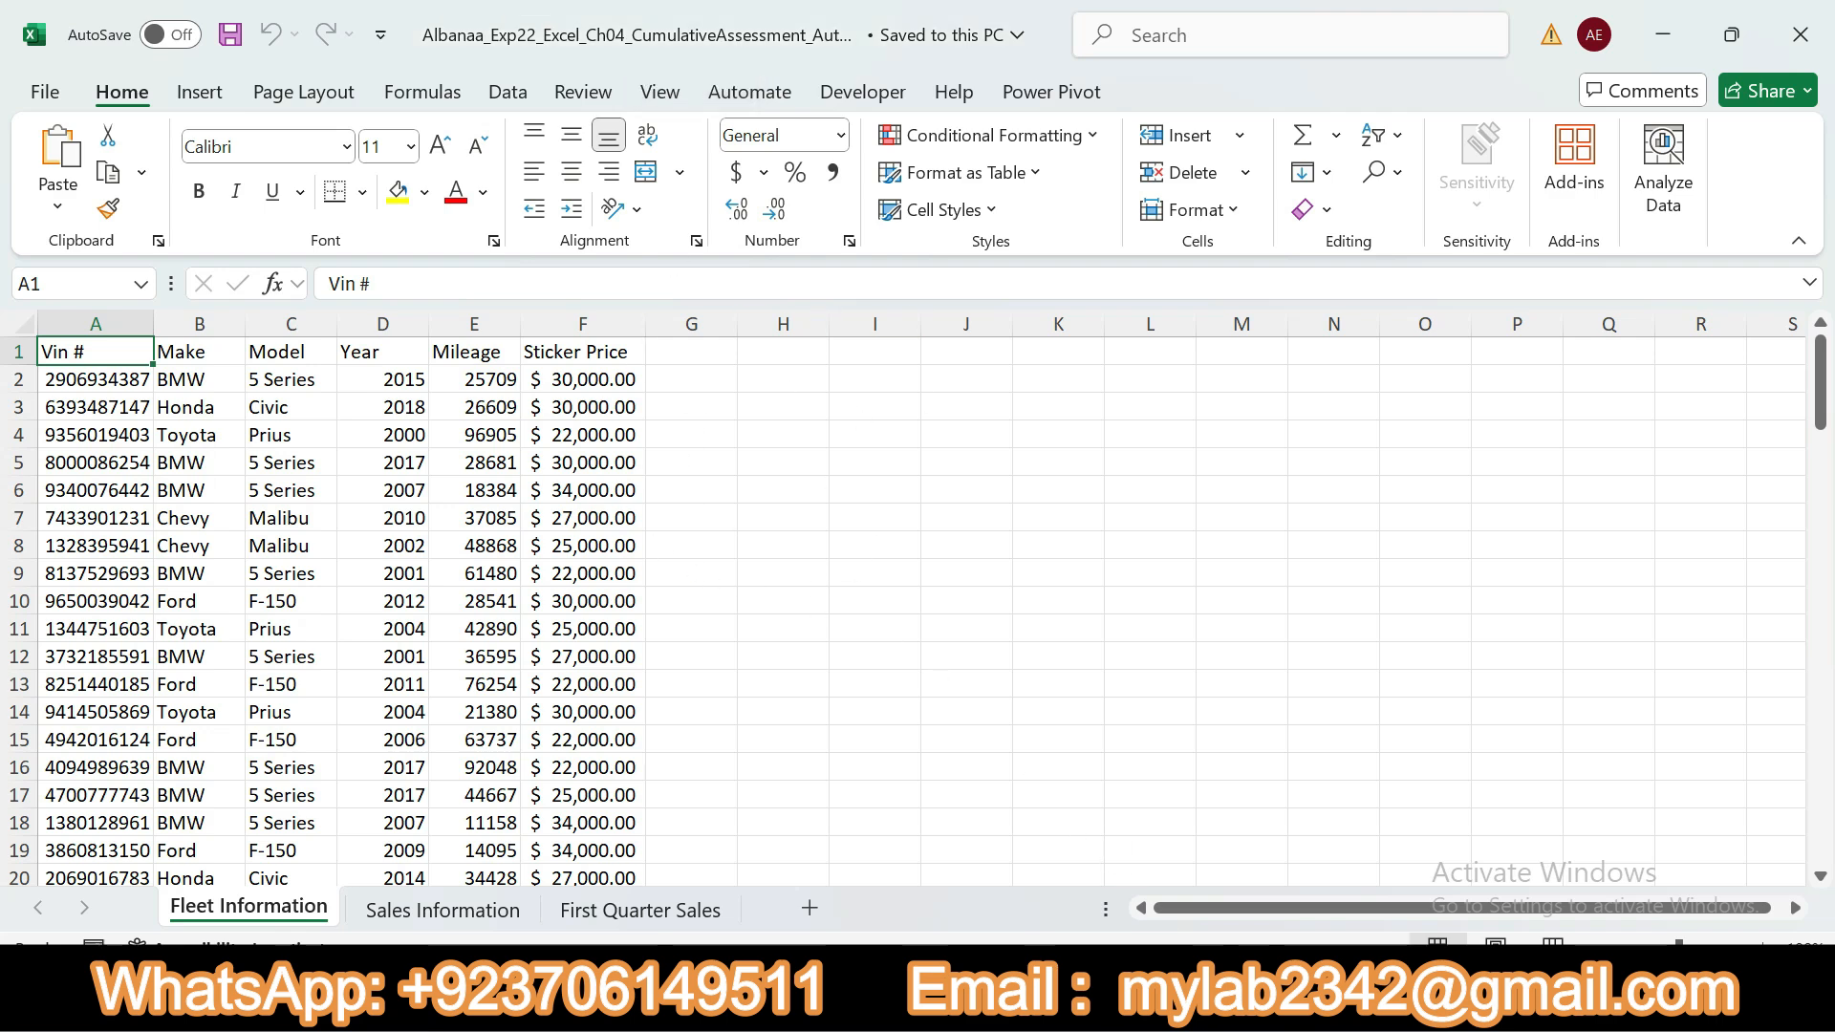
pyautogui.hotkey('alt', 'Tab')
pyautogui.hotkey('ctrl', 'z')
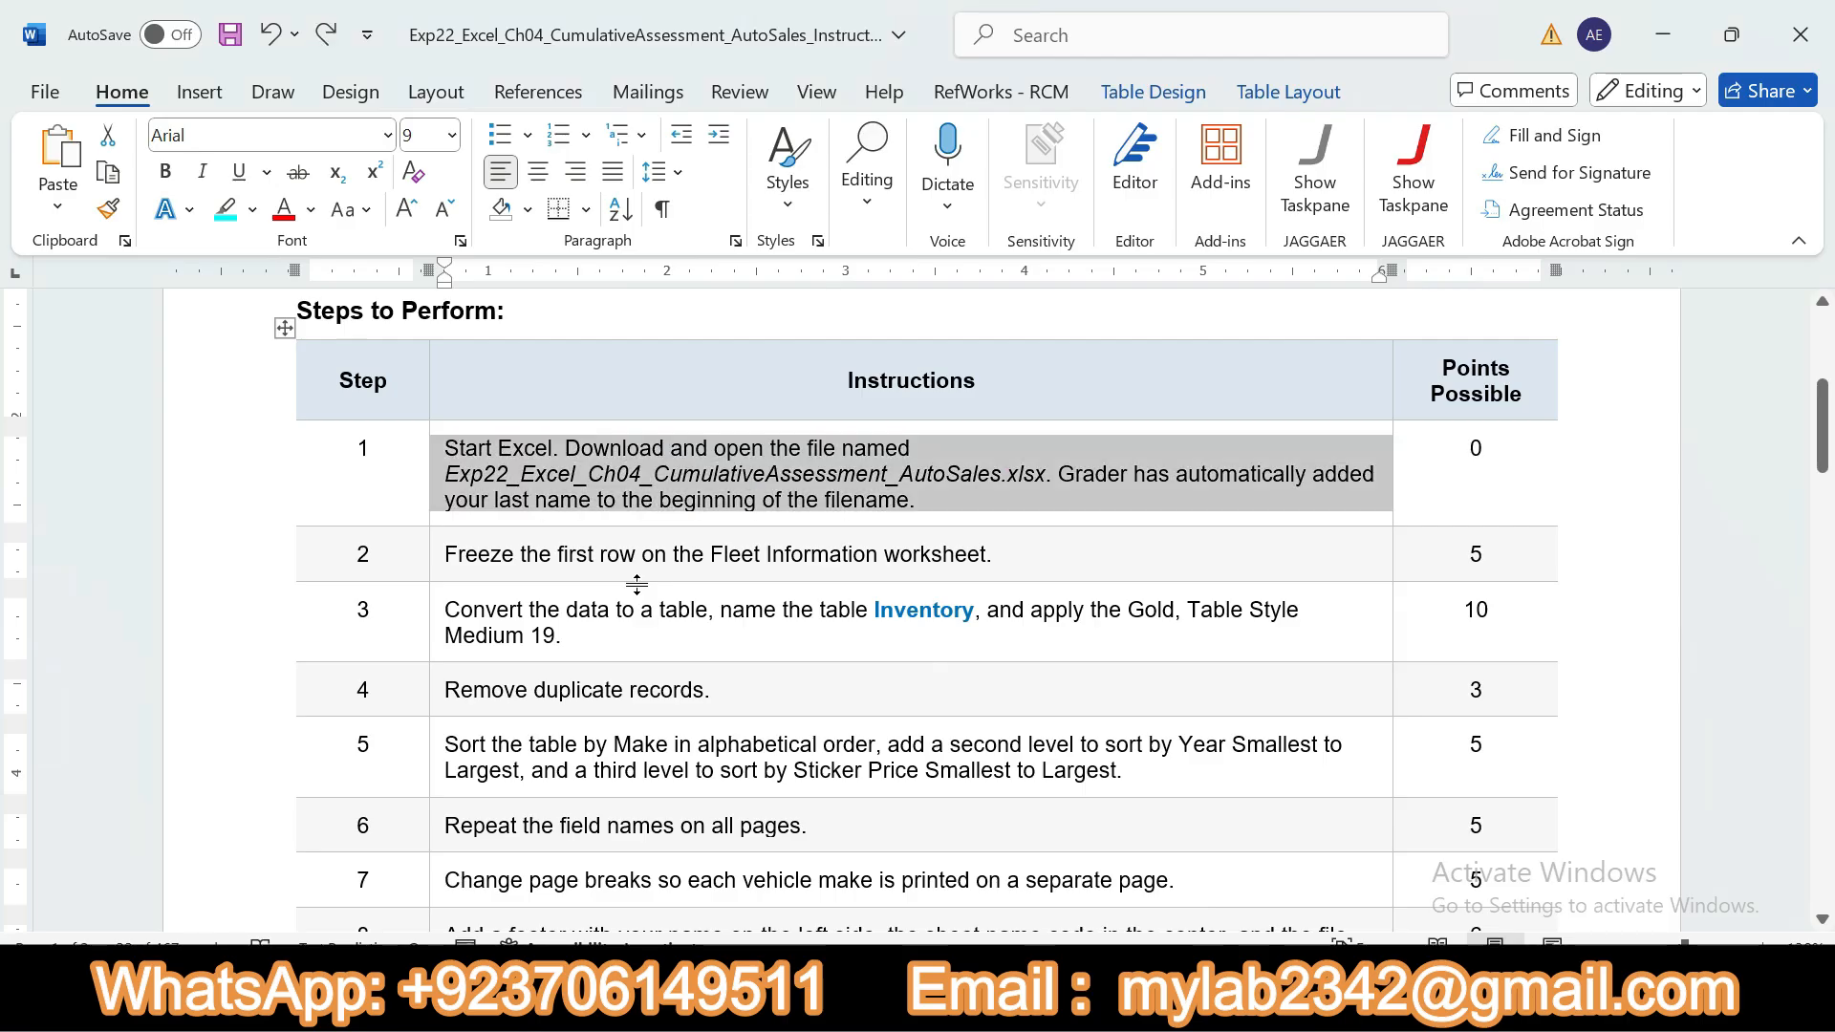
# Highlight the step 2 instruction, freezing the first row, in turquoise.
pyautogui.click(433, 552)
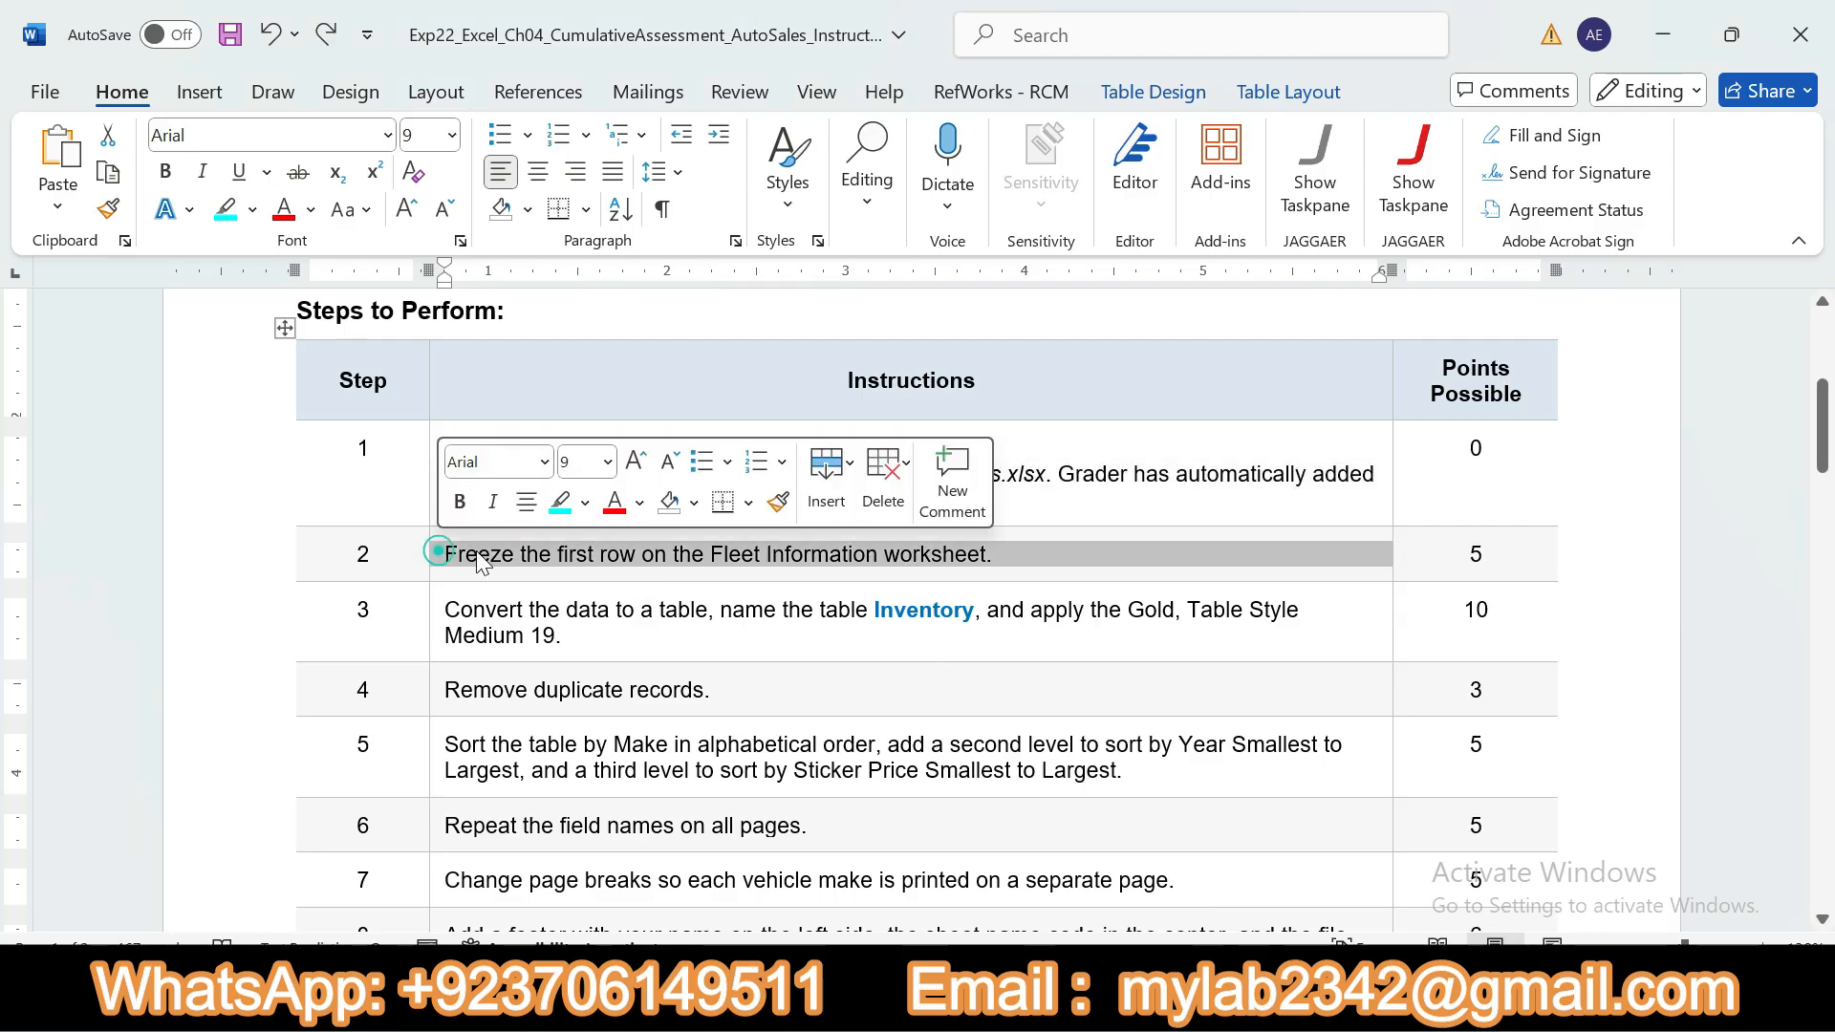
pyautogui.click(566, 509)
pyautogui.moveTo(445, 554); pyautogui.dragTo(986, 555)
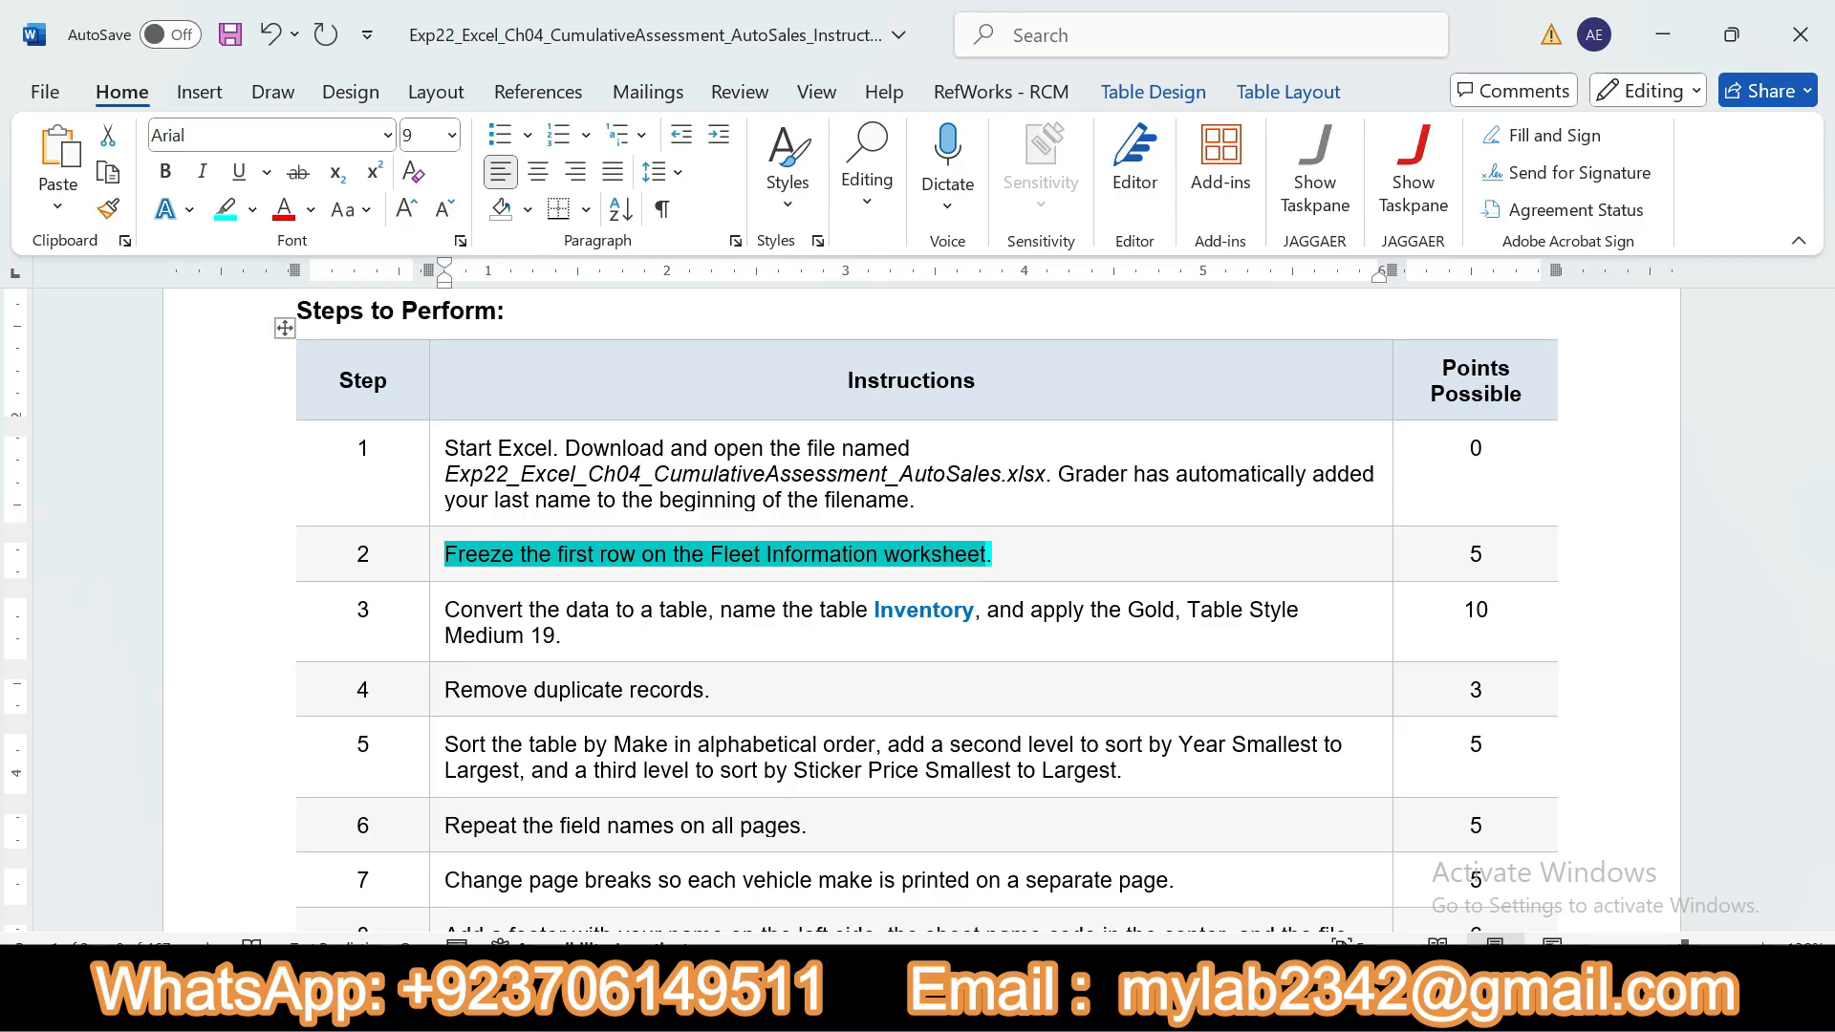
# Switch to Excel and freeze the top row of the Fleet Information worksheet.
pyautogui.click(888, 1008)
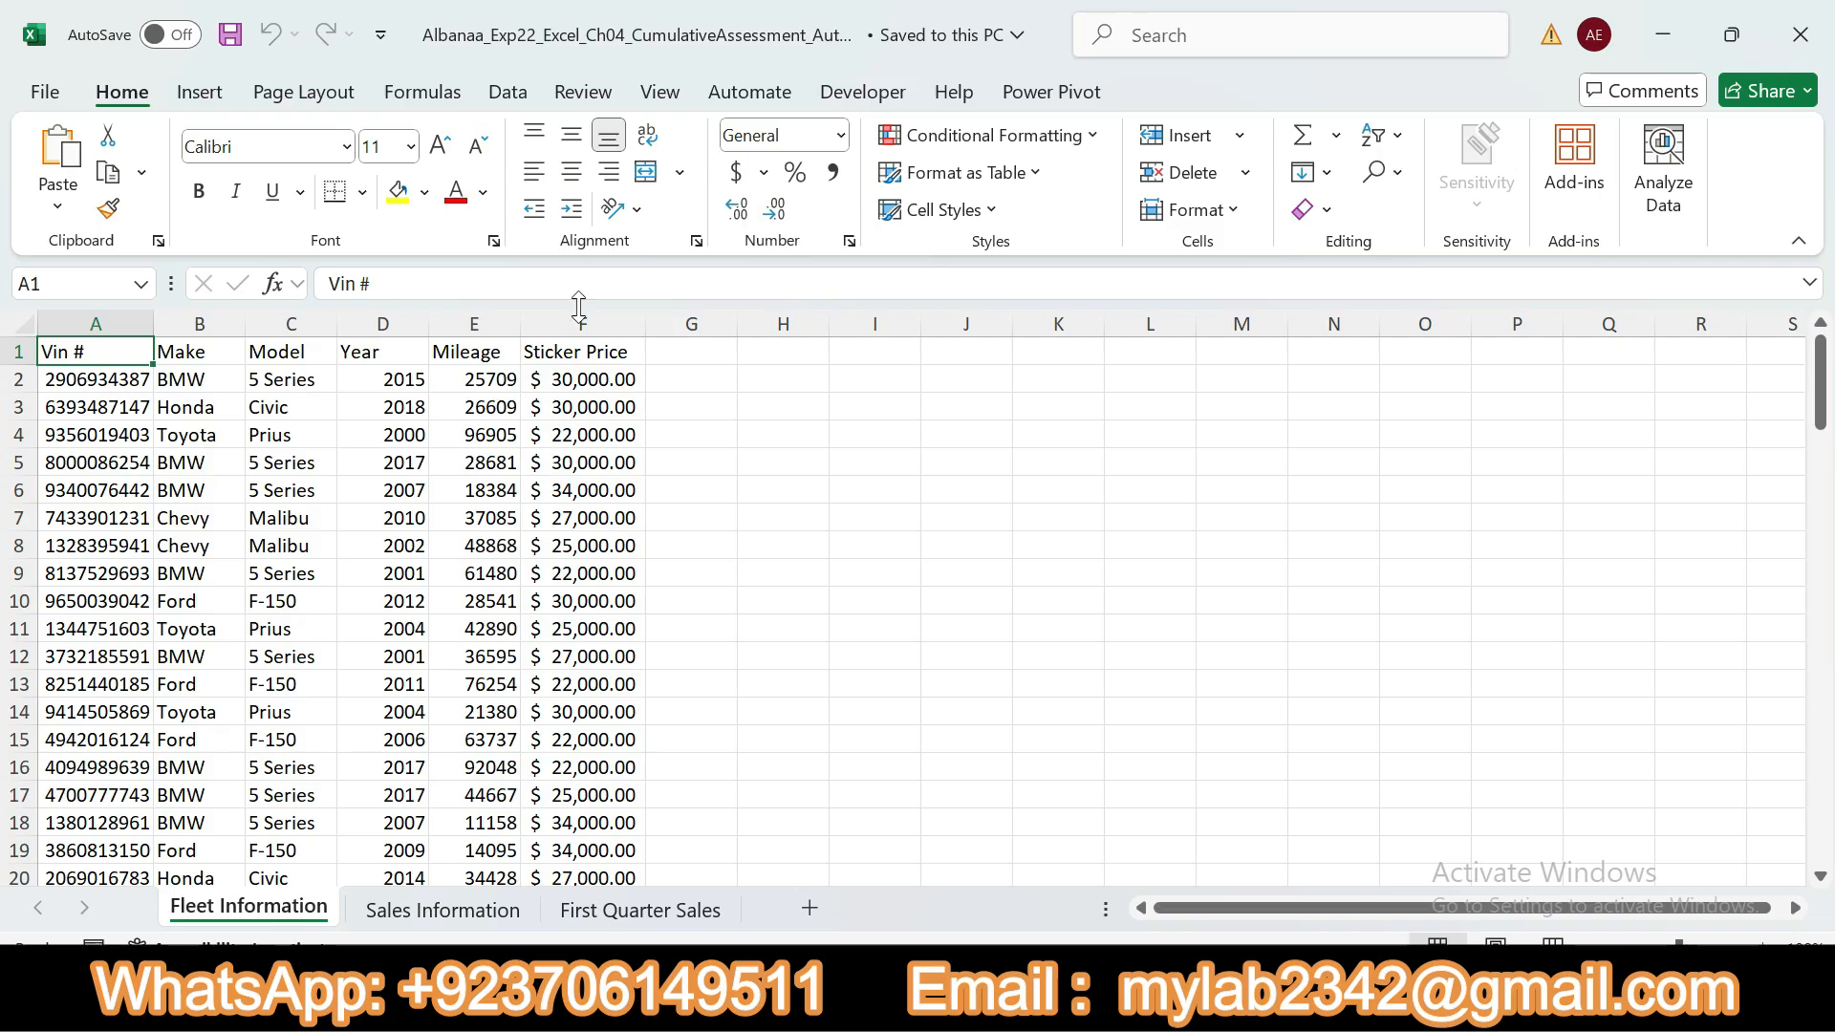
pyautogui.click(588, 95)
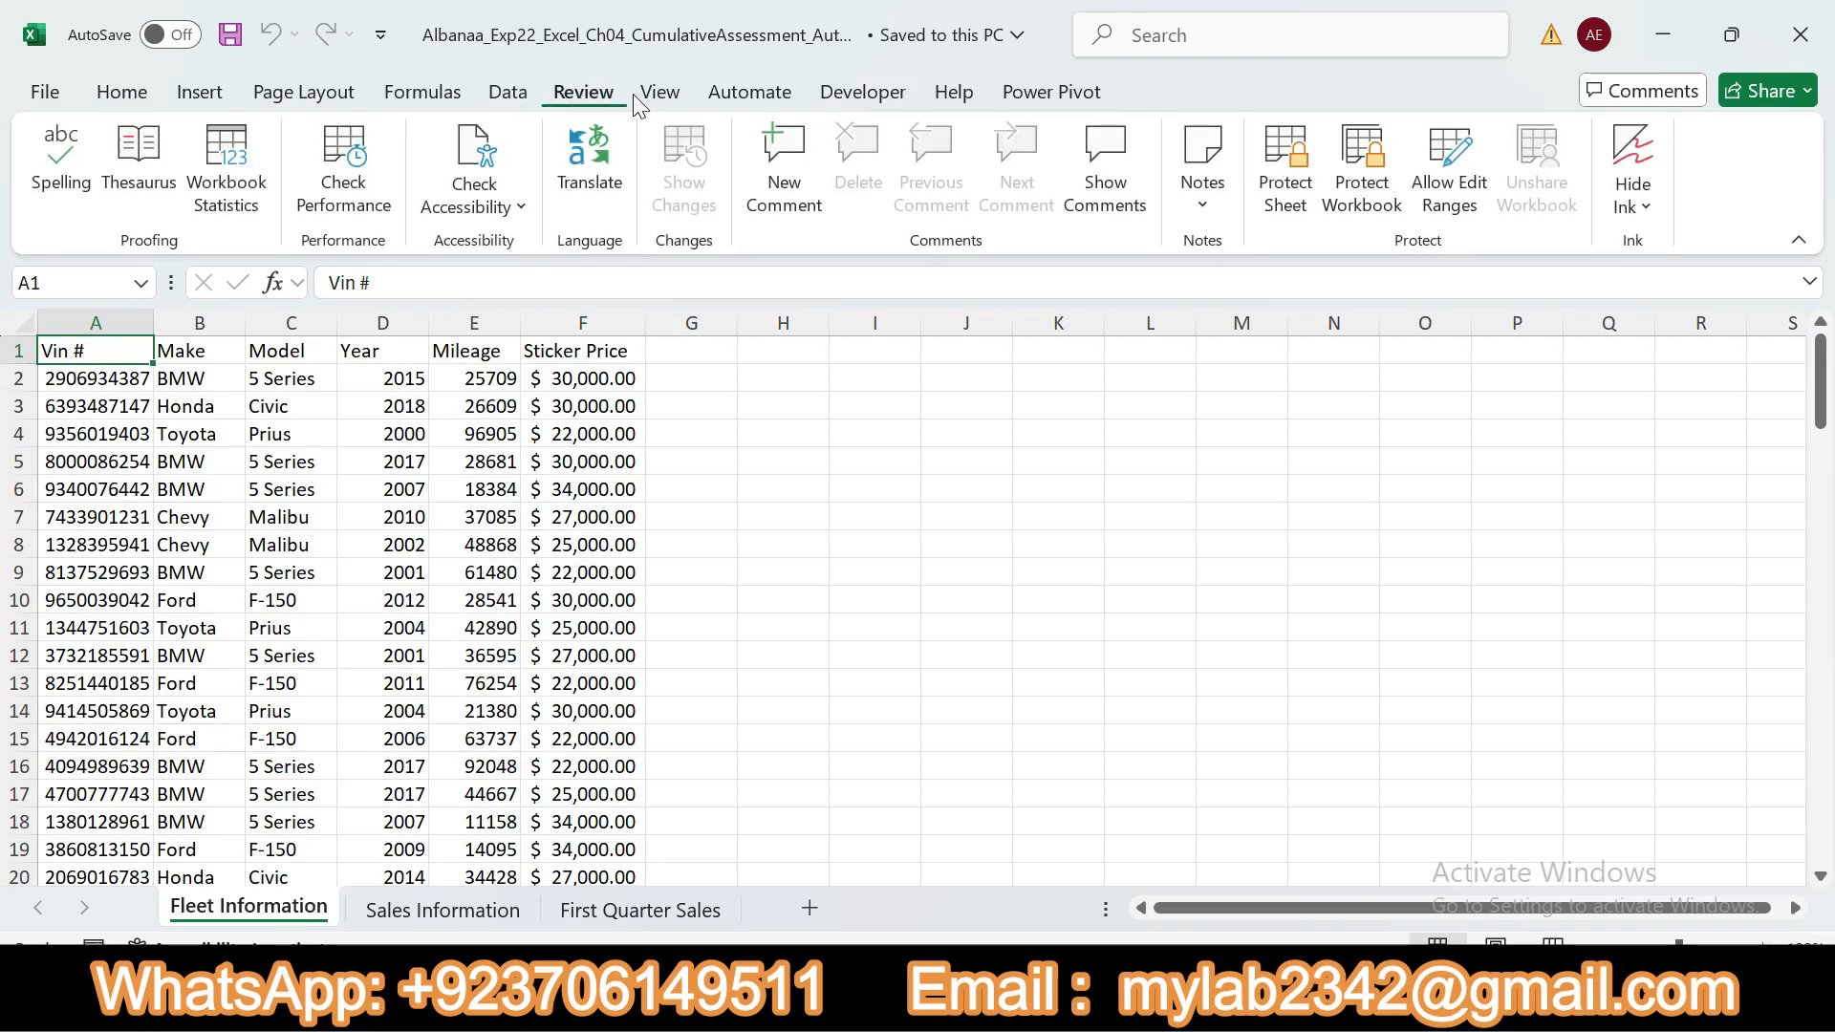
pyautogui.click(661, 96)
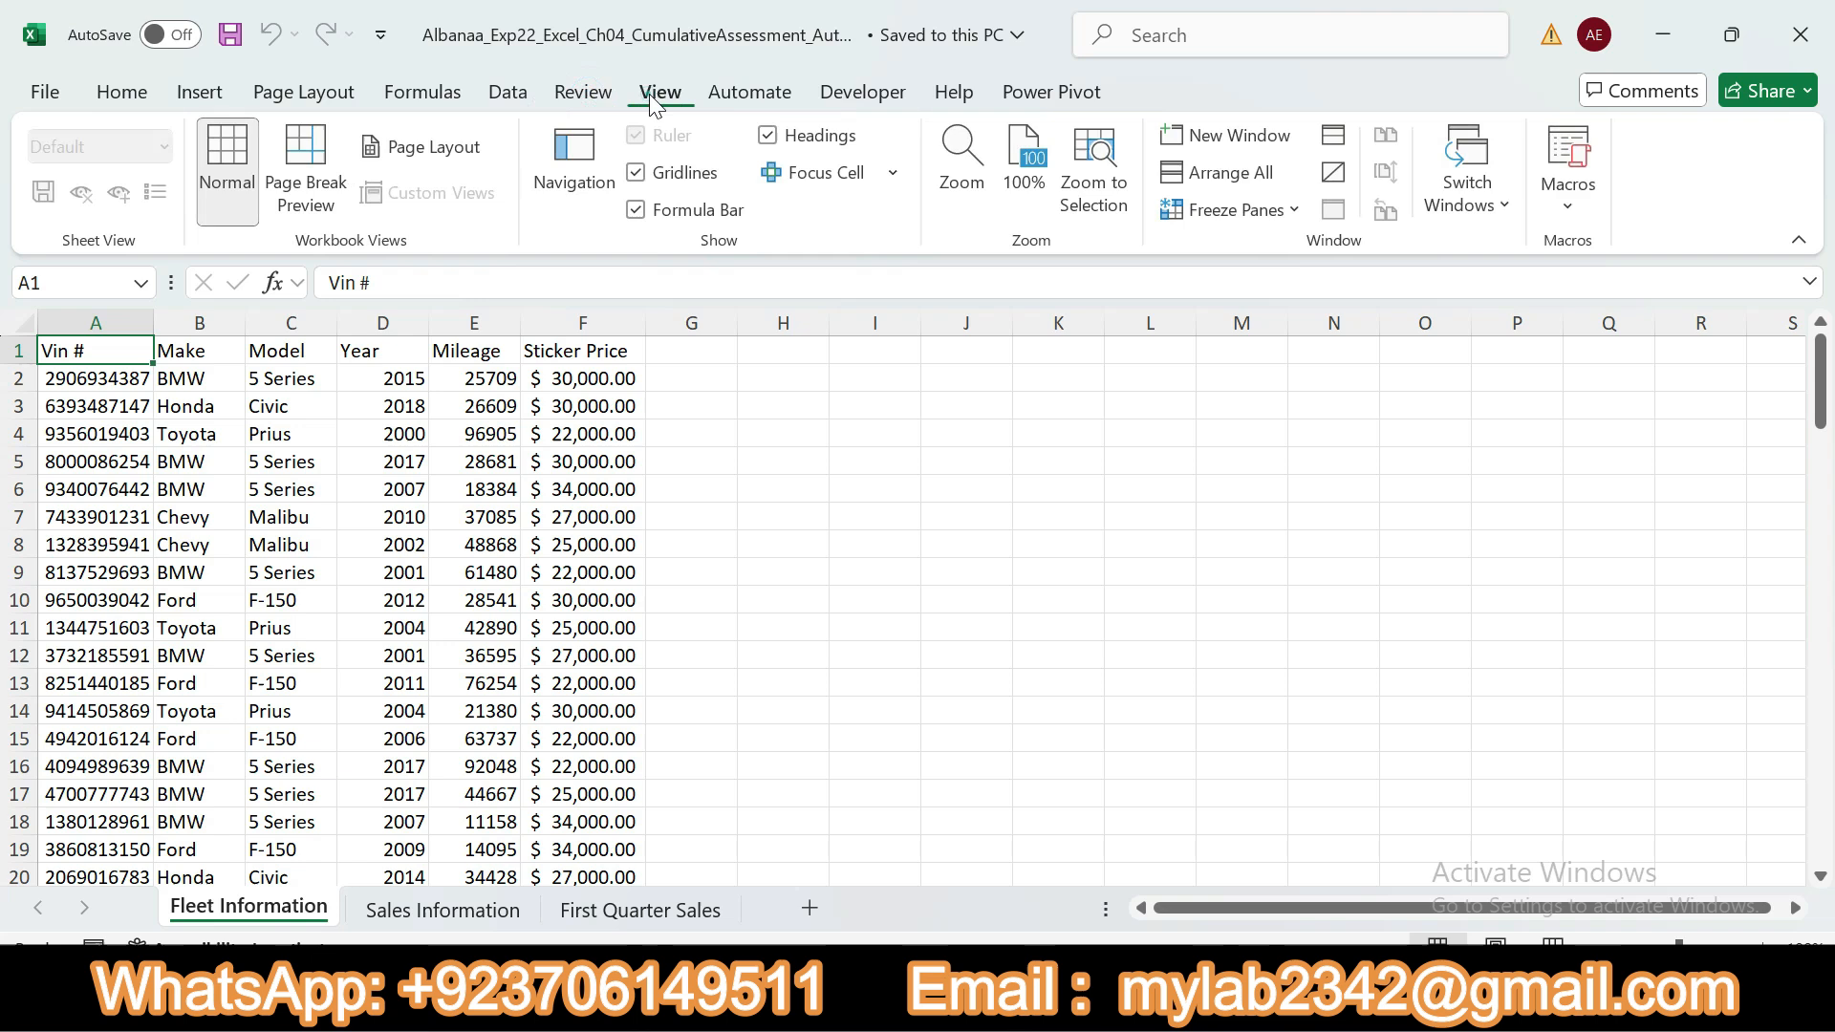
pyautogui.click(1280, 212)
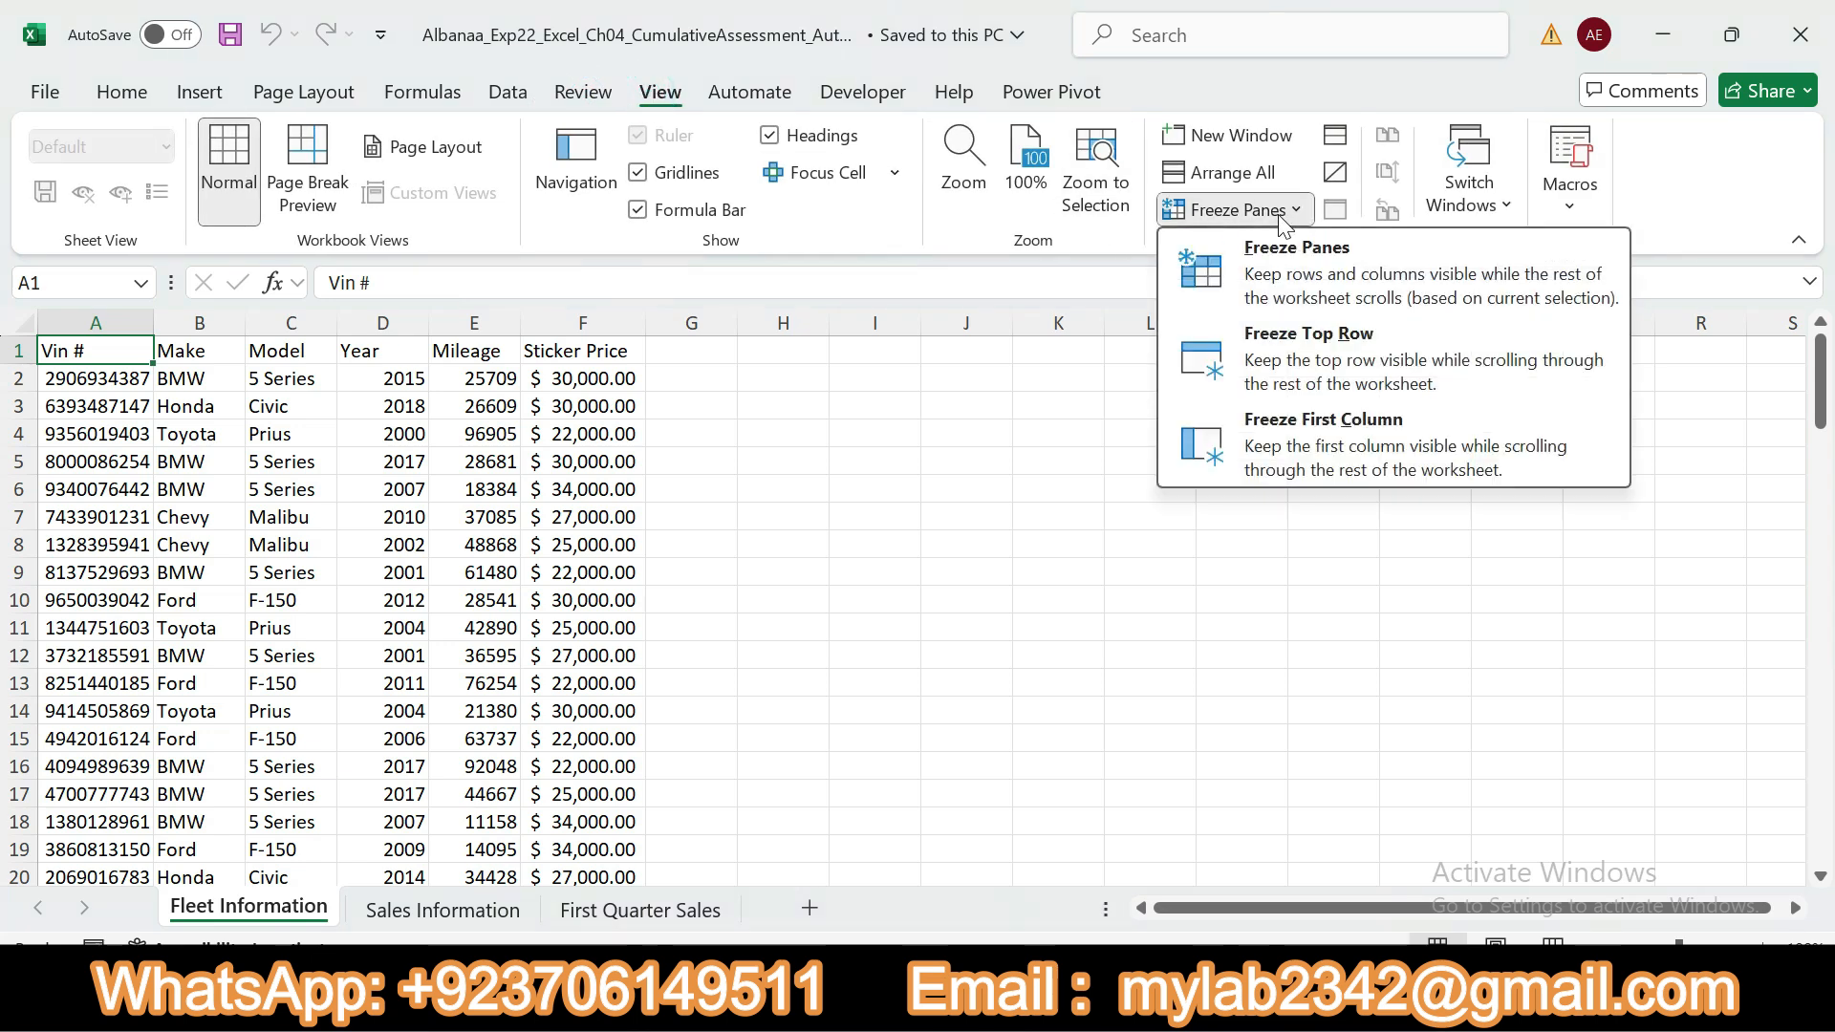
pyautogui.click(1310, 357)
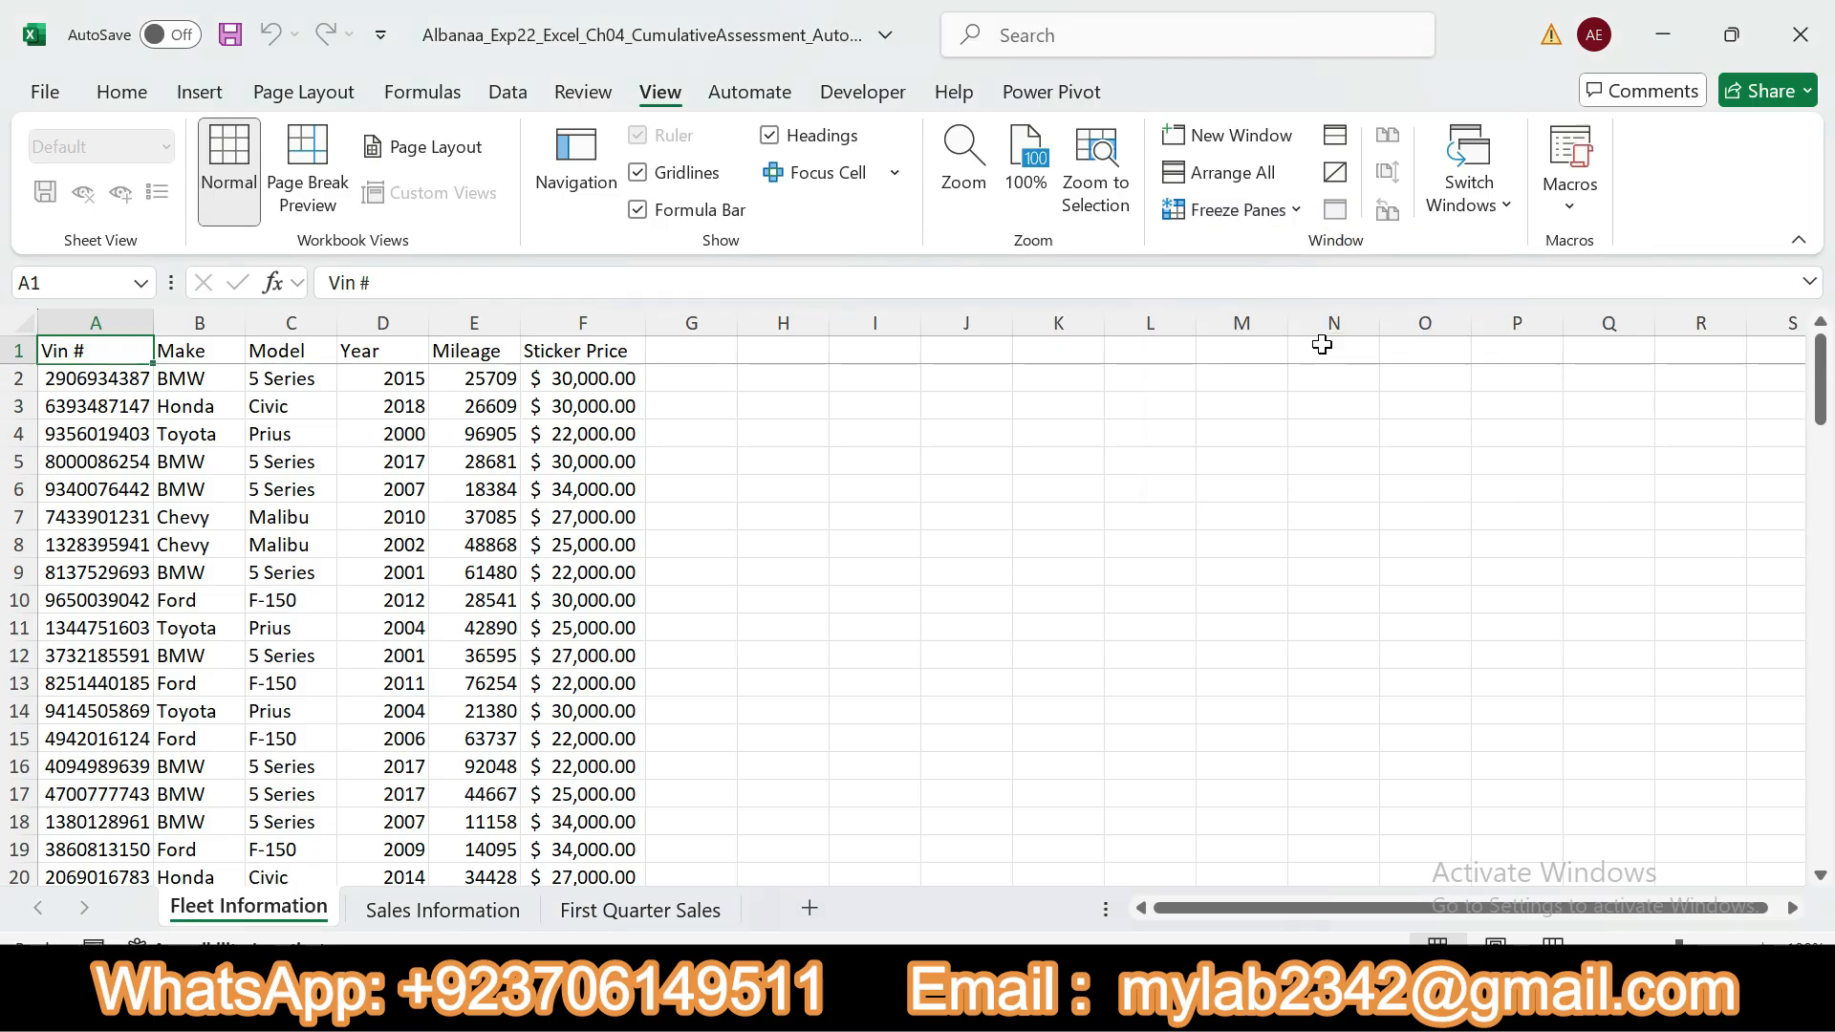
pyautogui.moveTo(1820, 381); pyautogui.dragTo(1815, 324)
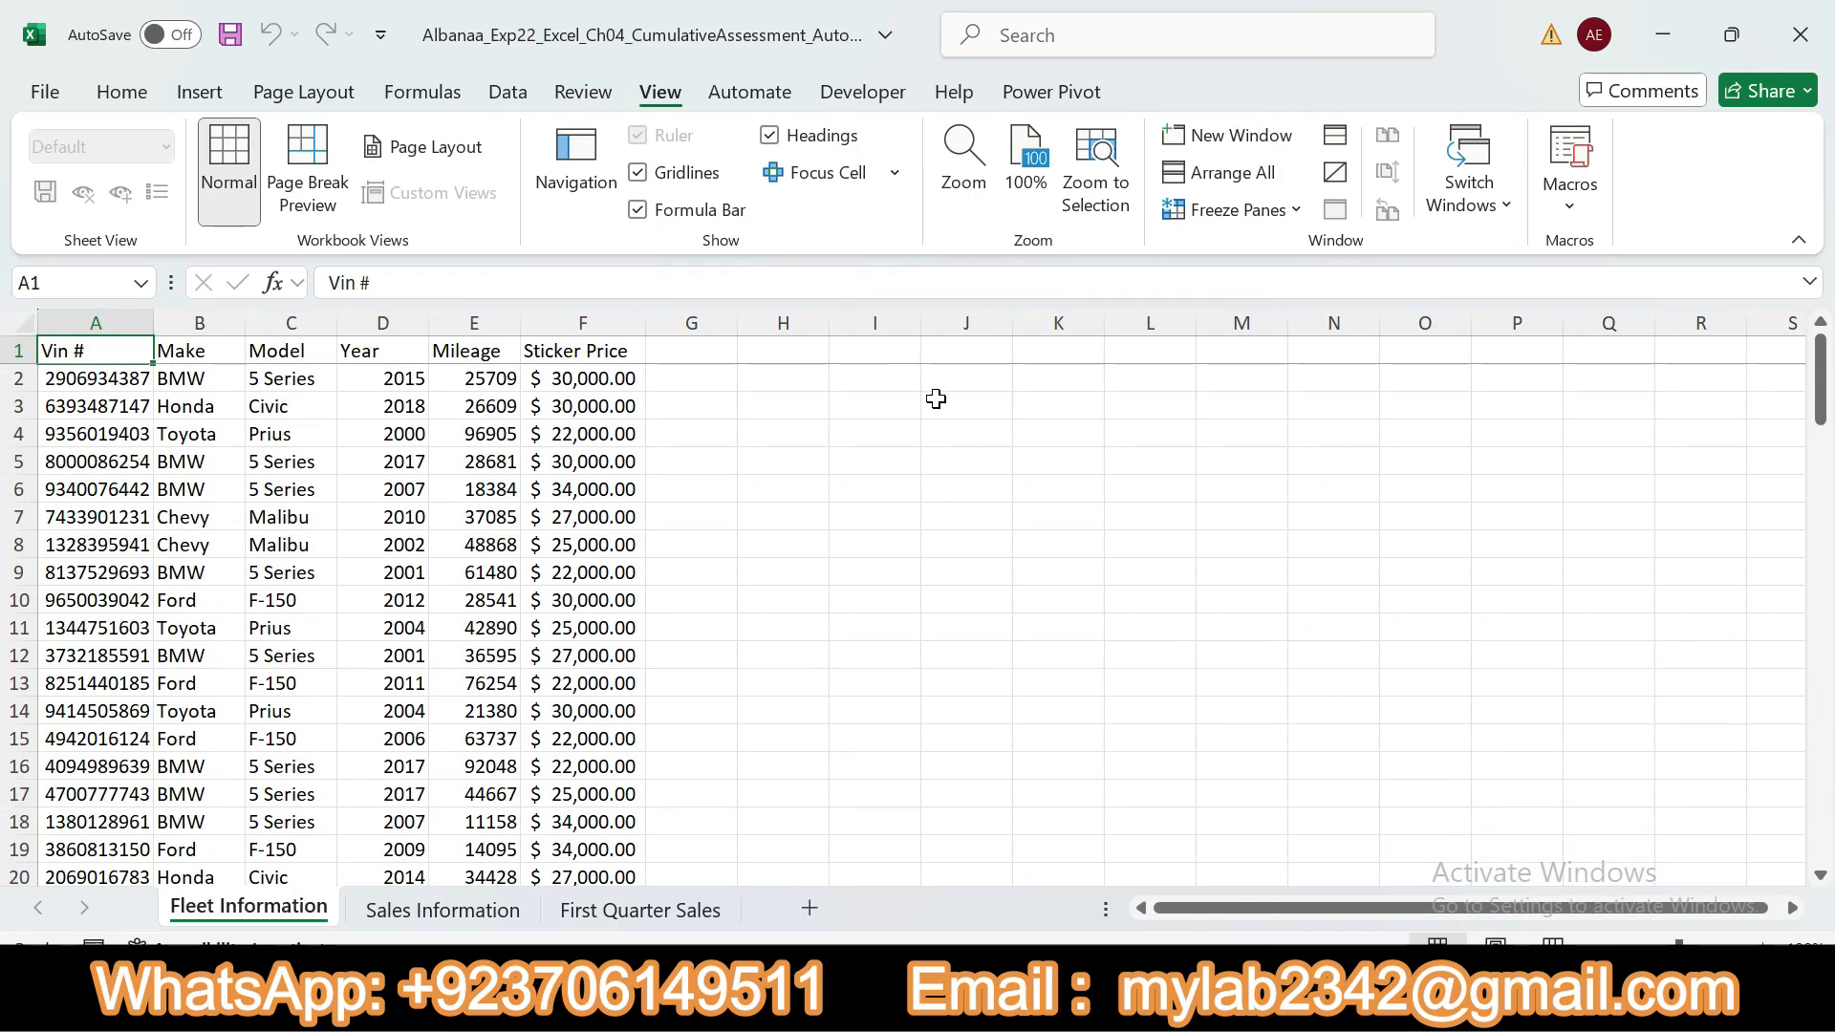
# Undo the turquoise highlight on the step 2 instruction.
pyautogui.click(1168, 1005)
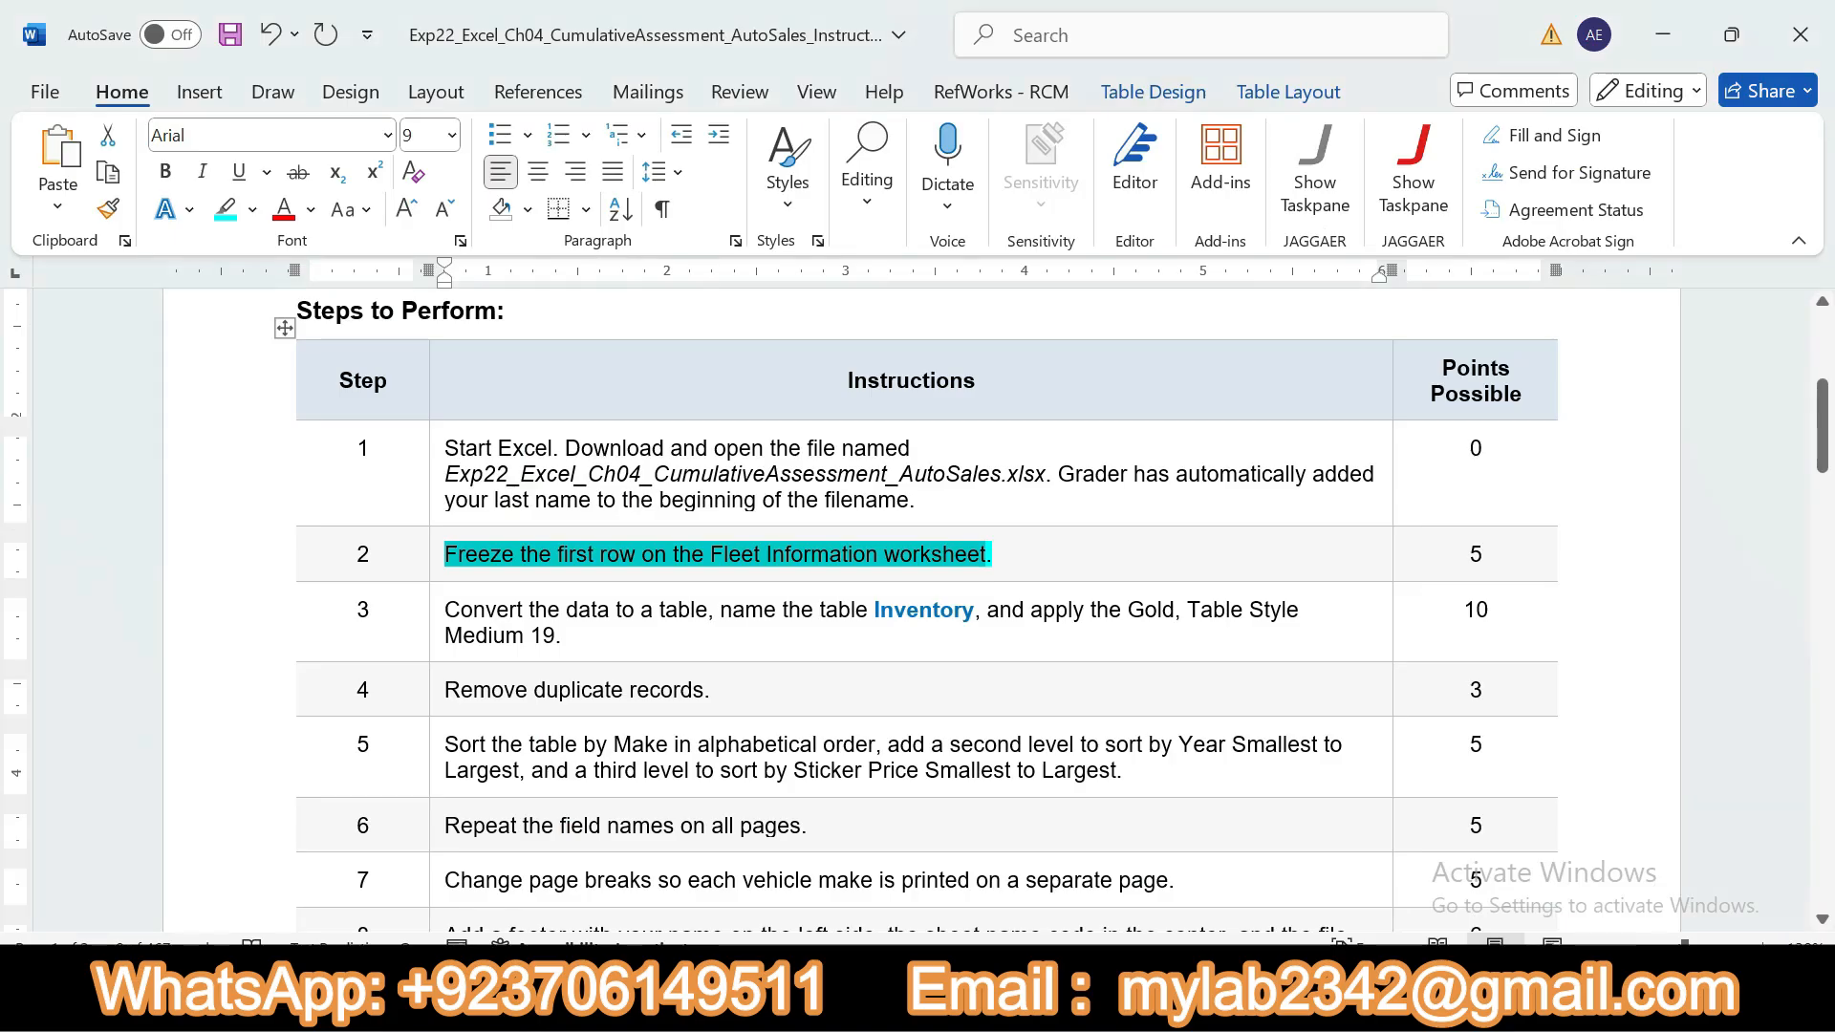
pyautogui.hotkey('ctrl', 'z')
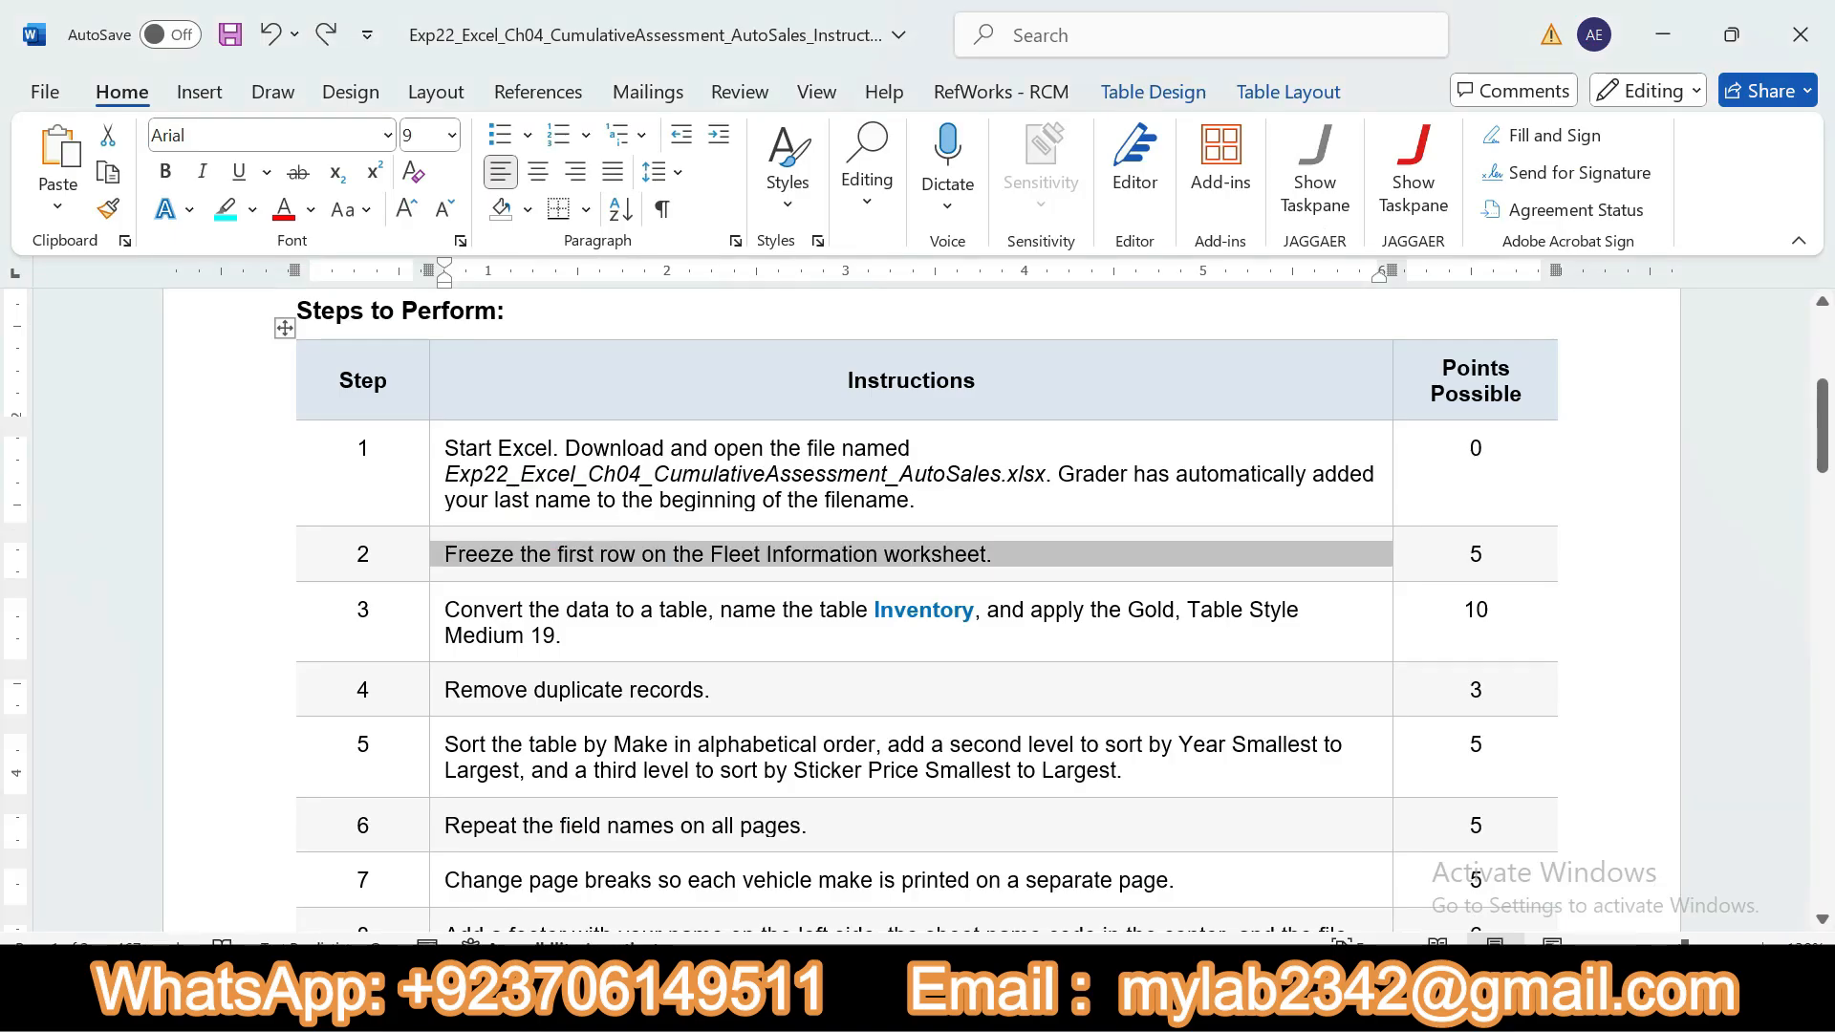
# Highlight the step 3 instruction about converting the data to a table in turquoise.
pyautogui.click(435, 620)
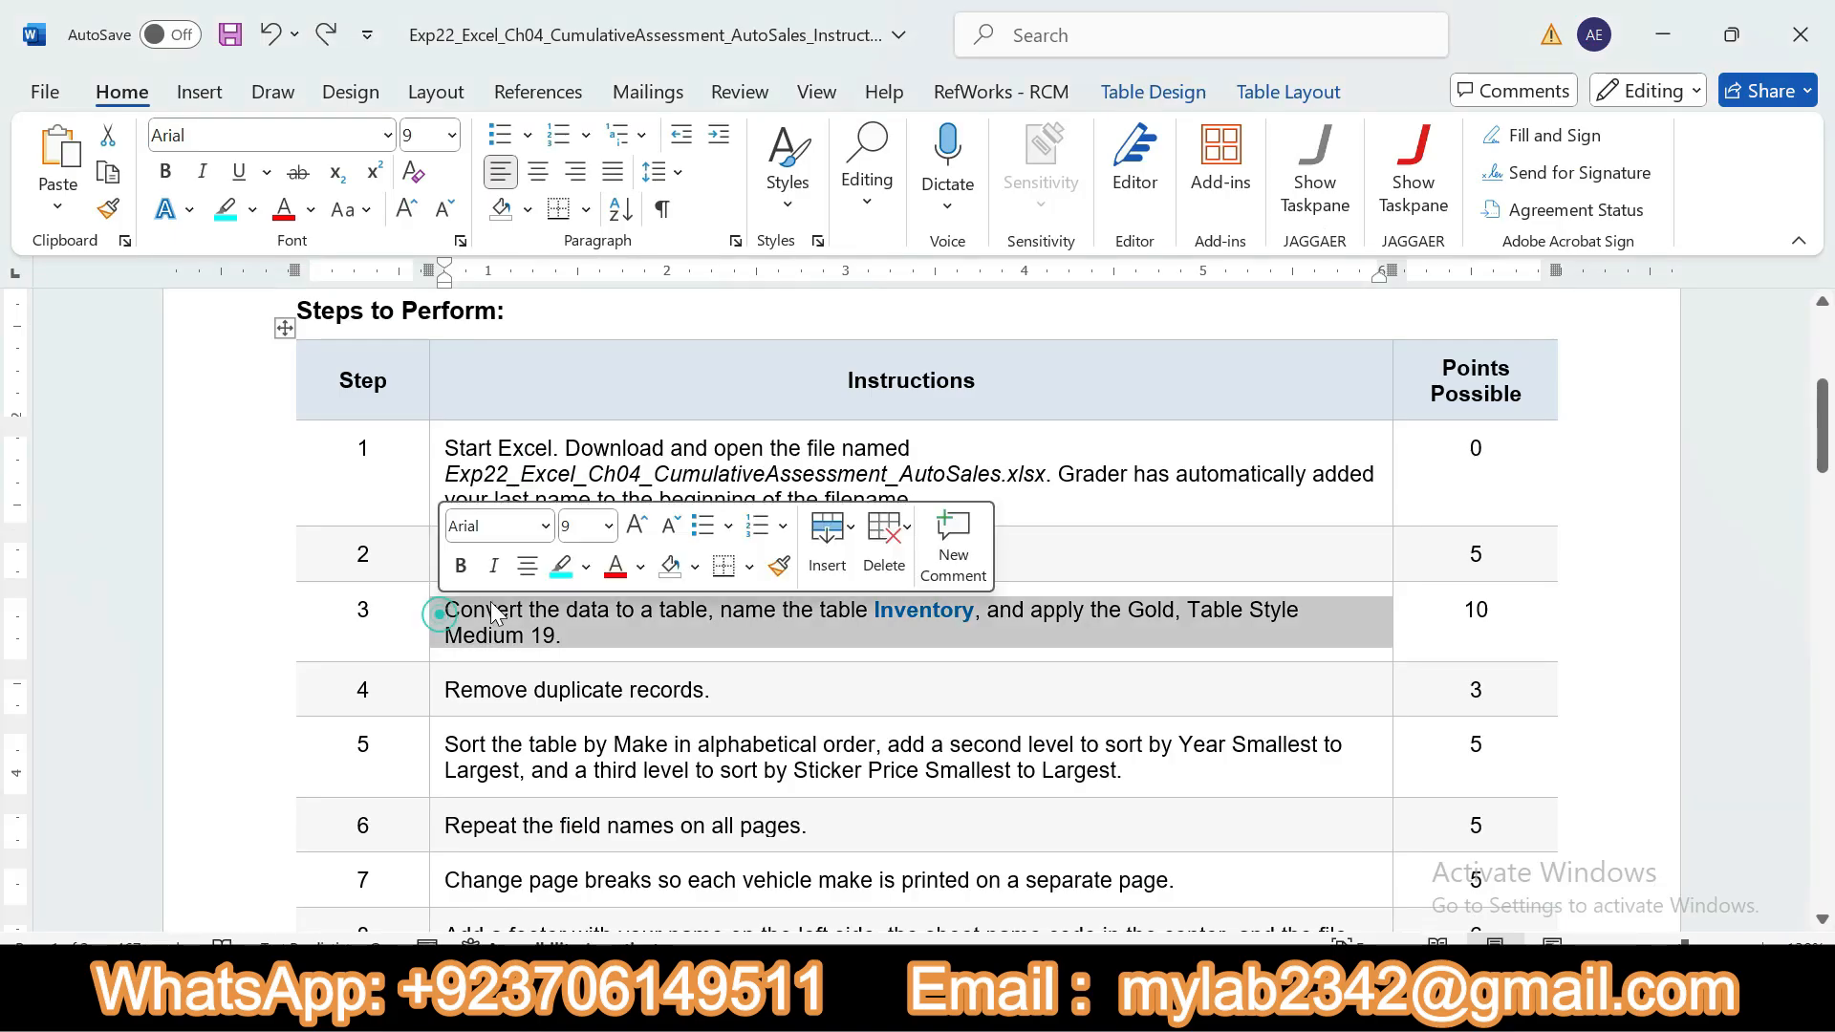
pyautogui.click(556, 568)
pyautogui.moveTo(447, 611); pyautogui.dragTo(700, 619)
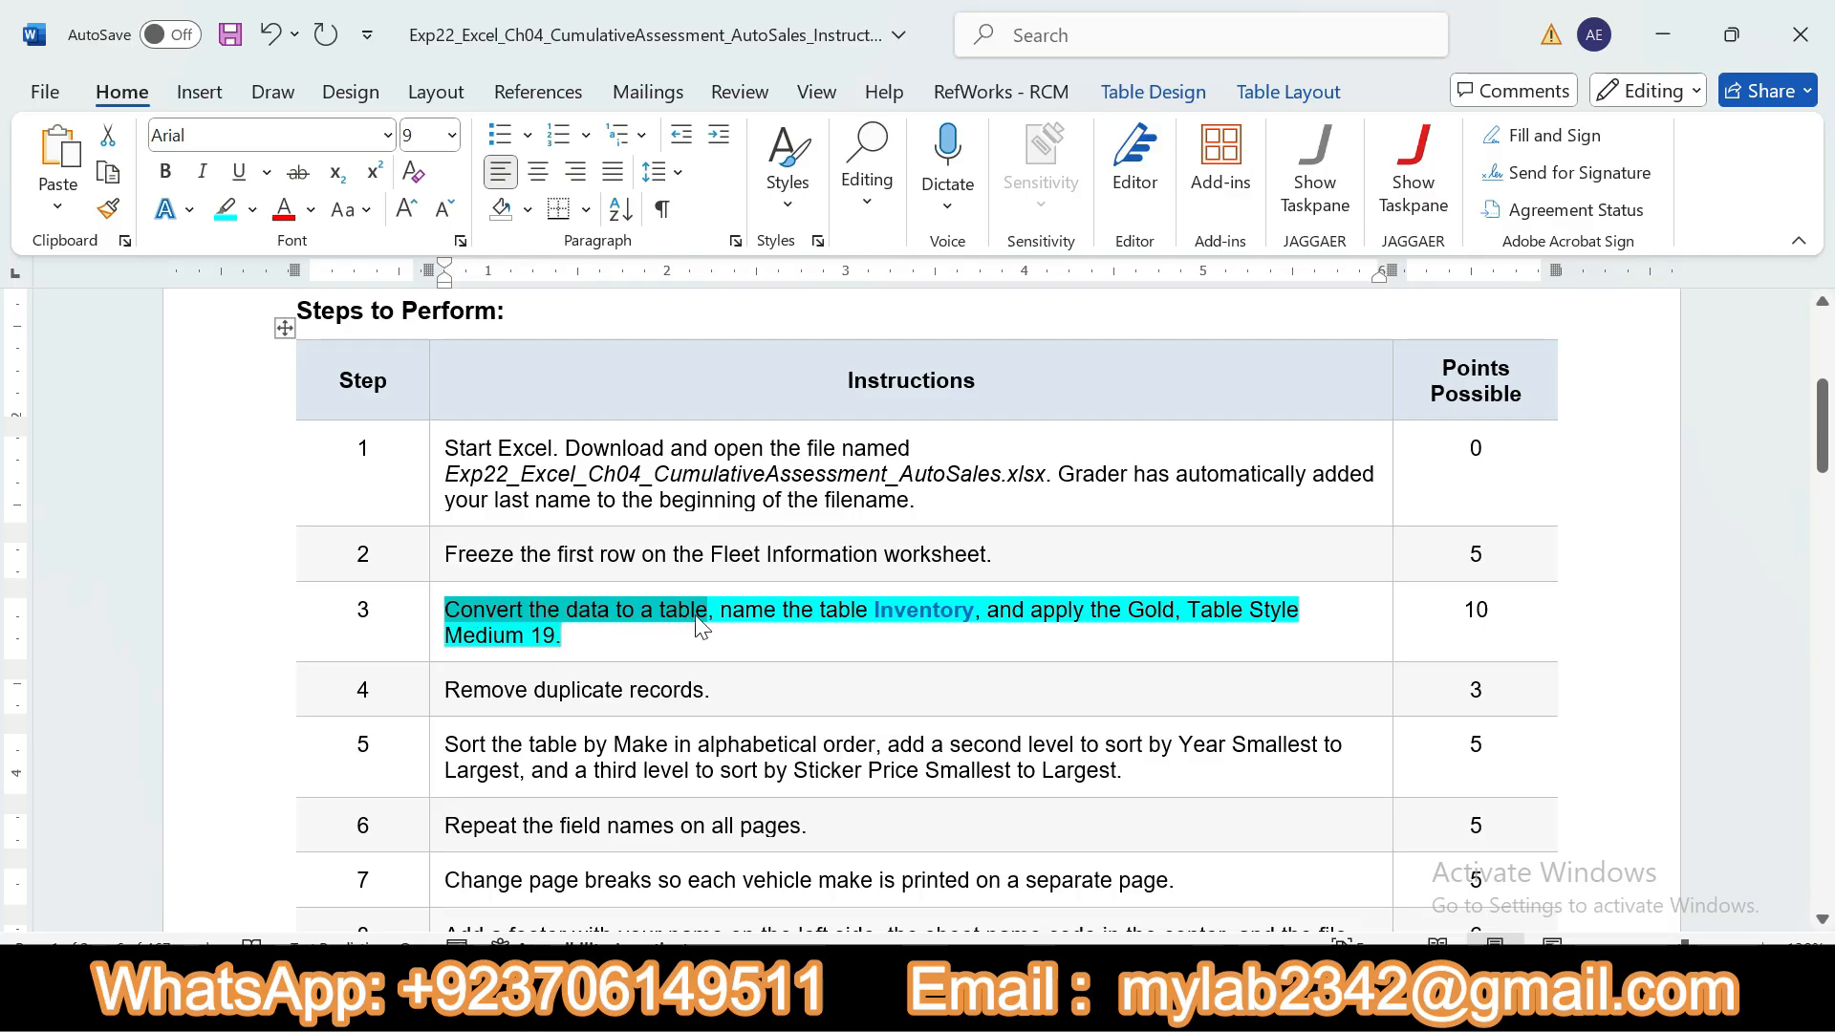
# Convert the Fleet Information data range A1:F104 into a table with headers.
pyautogui.hotkey('alt', 'Tab')
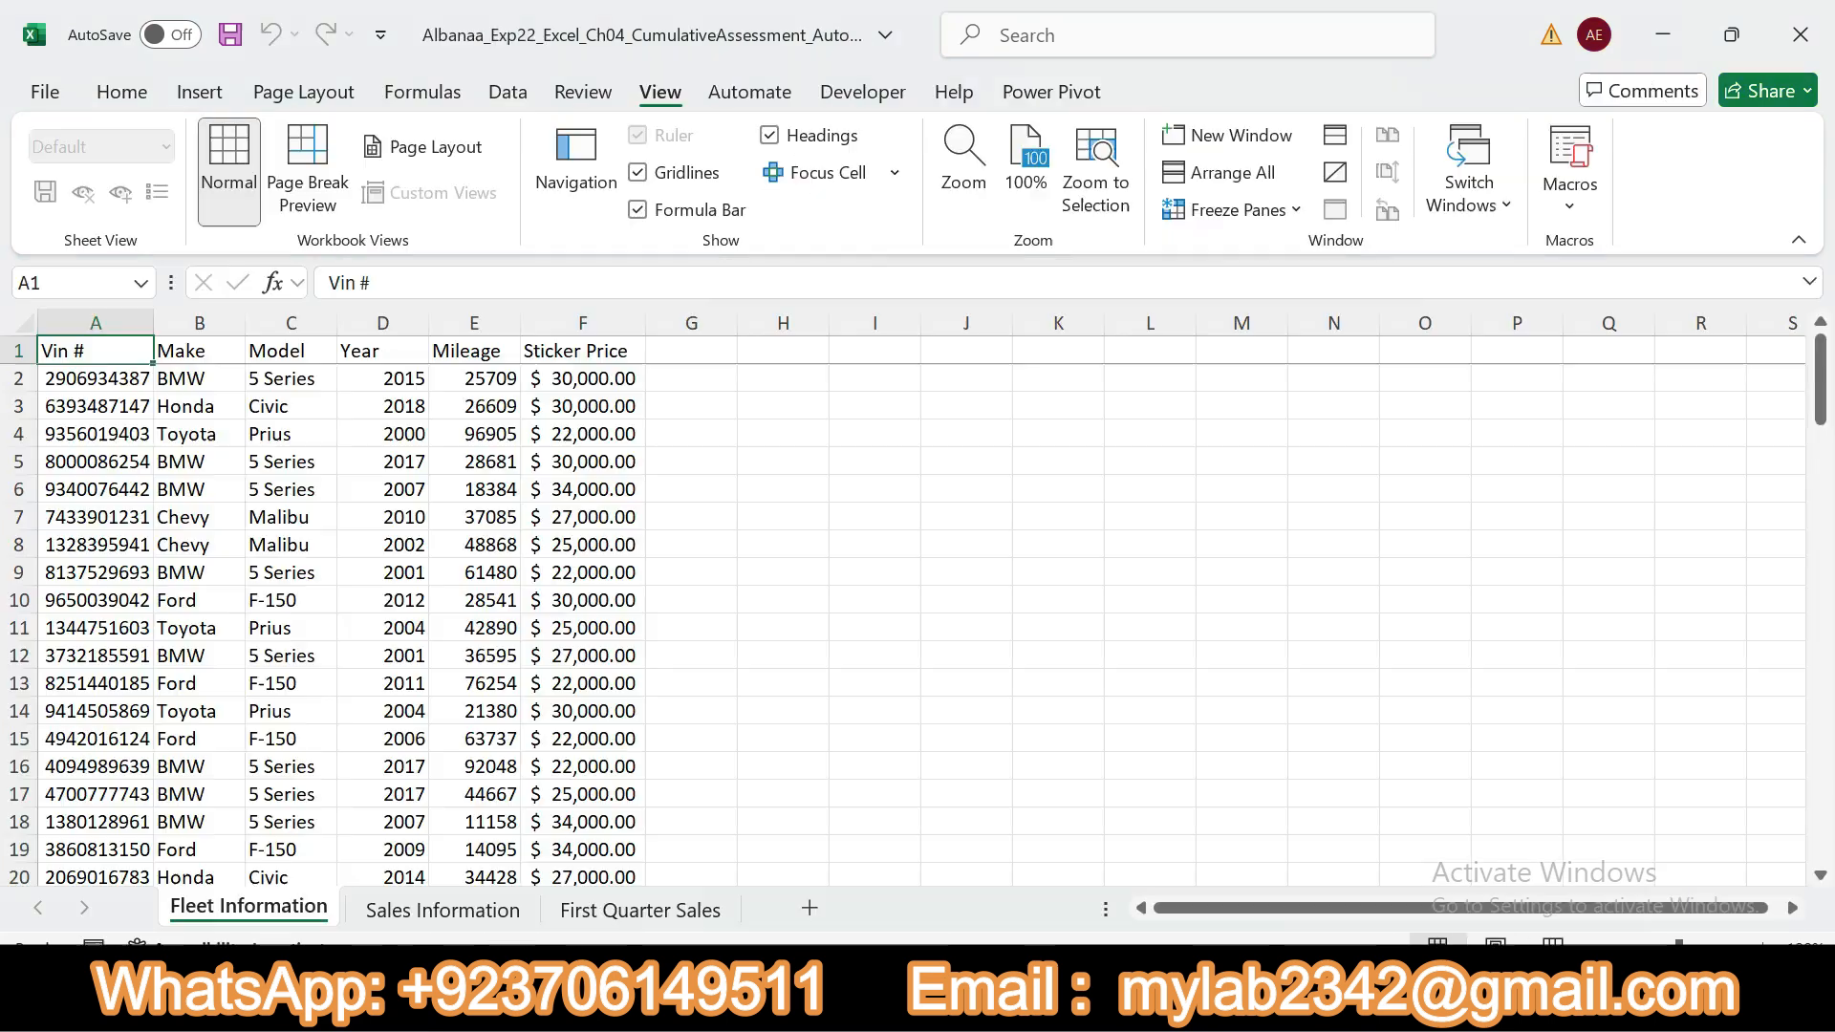
pyautogui.click(282, 468)
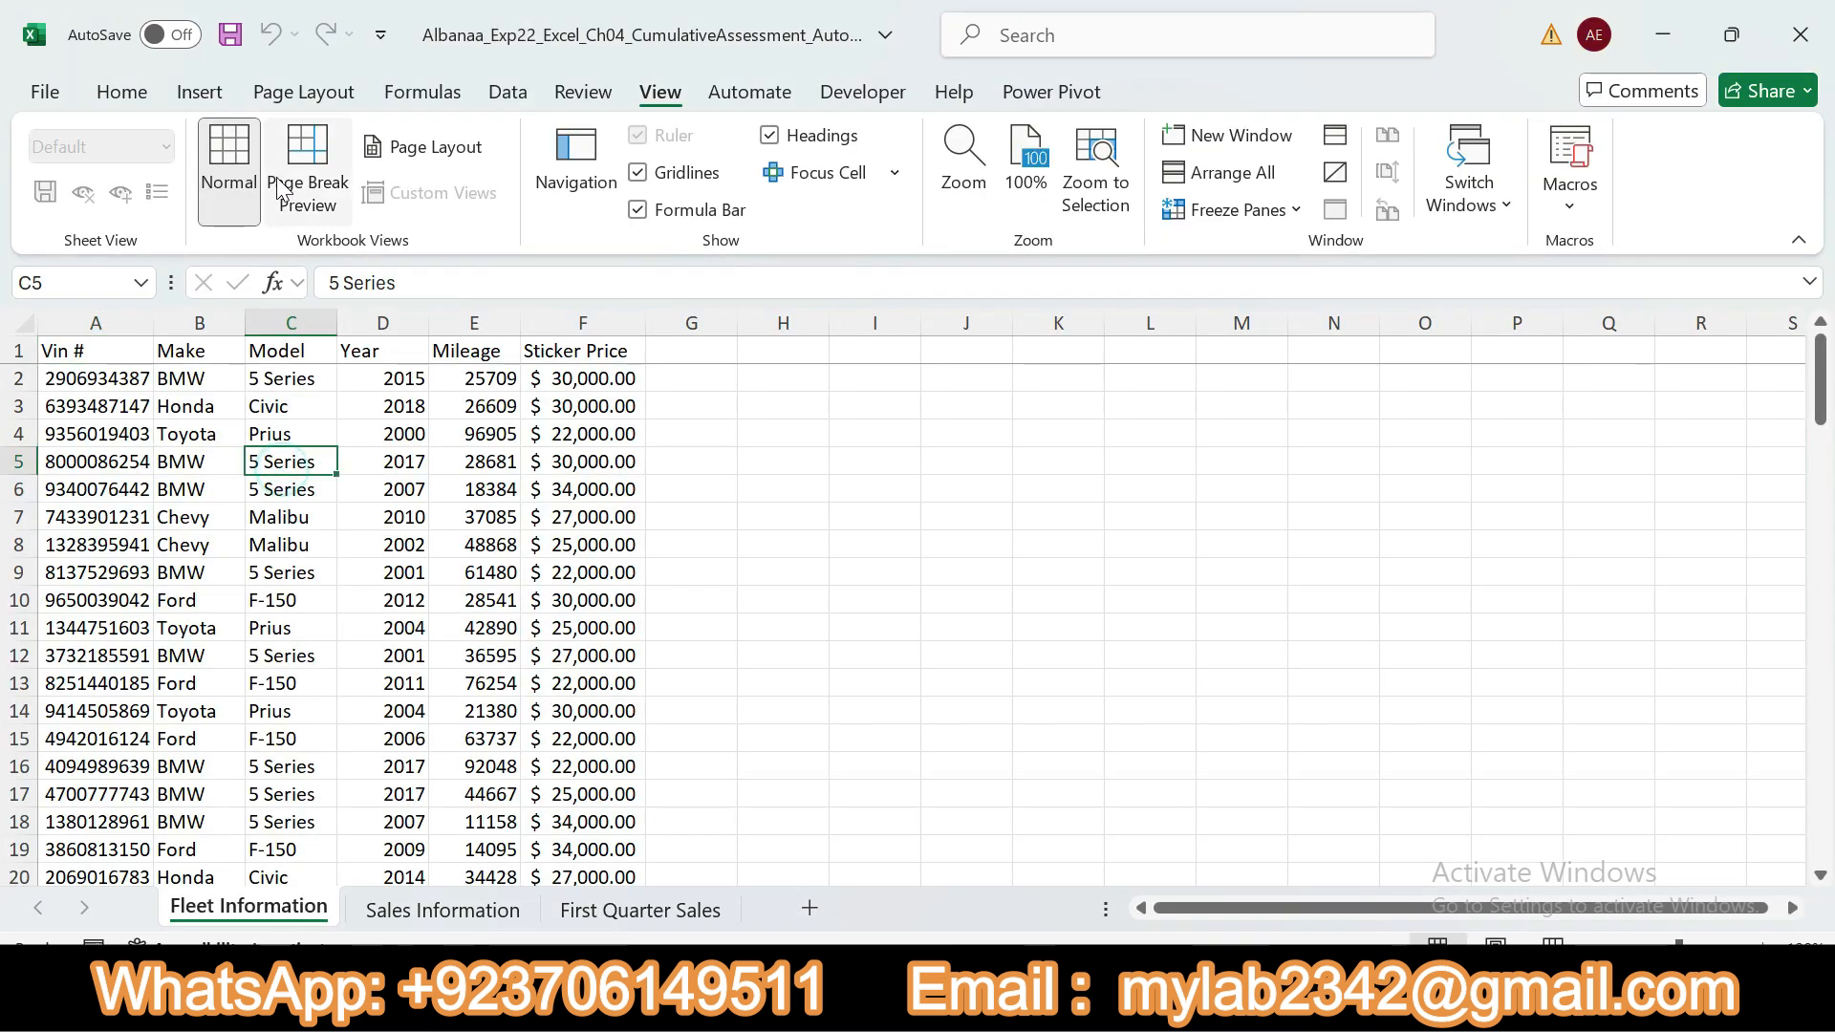
pyautogui.click(200, 91)
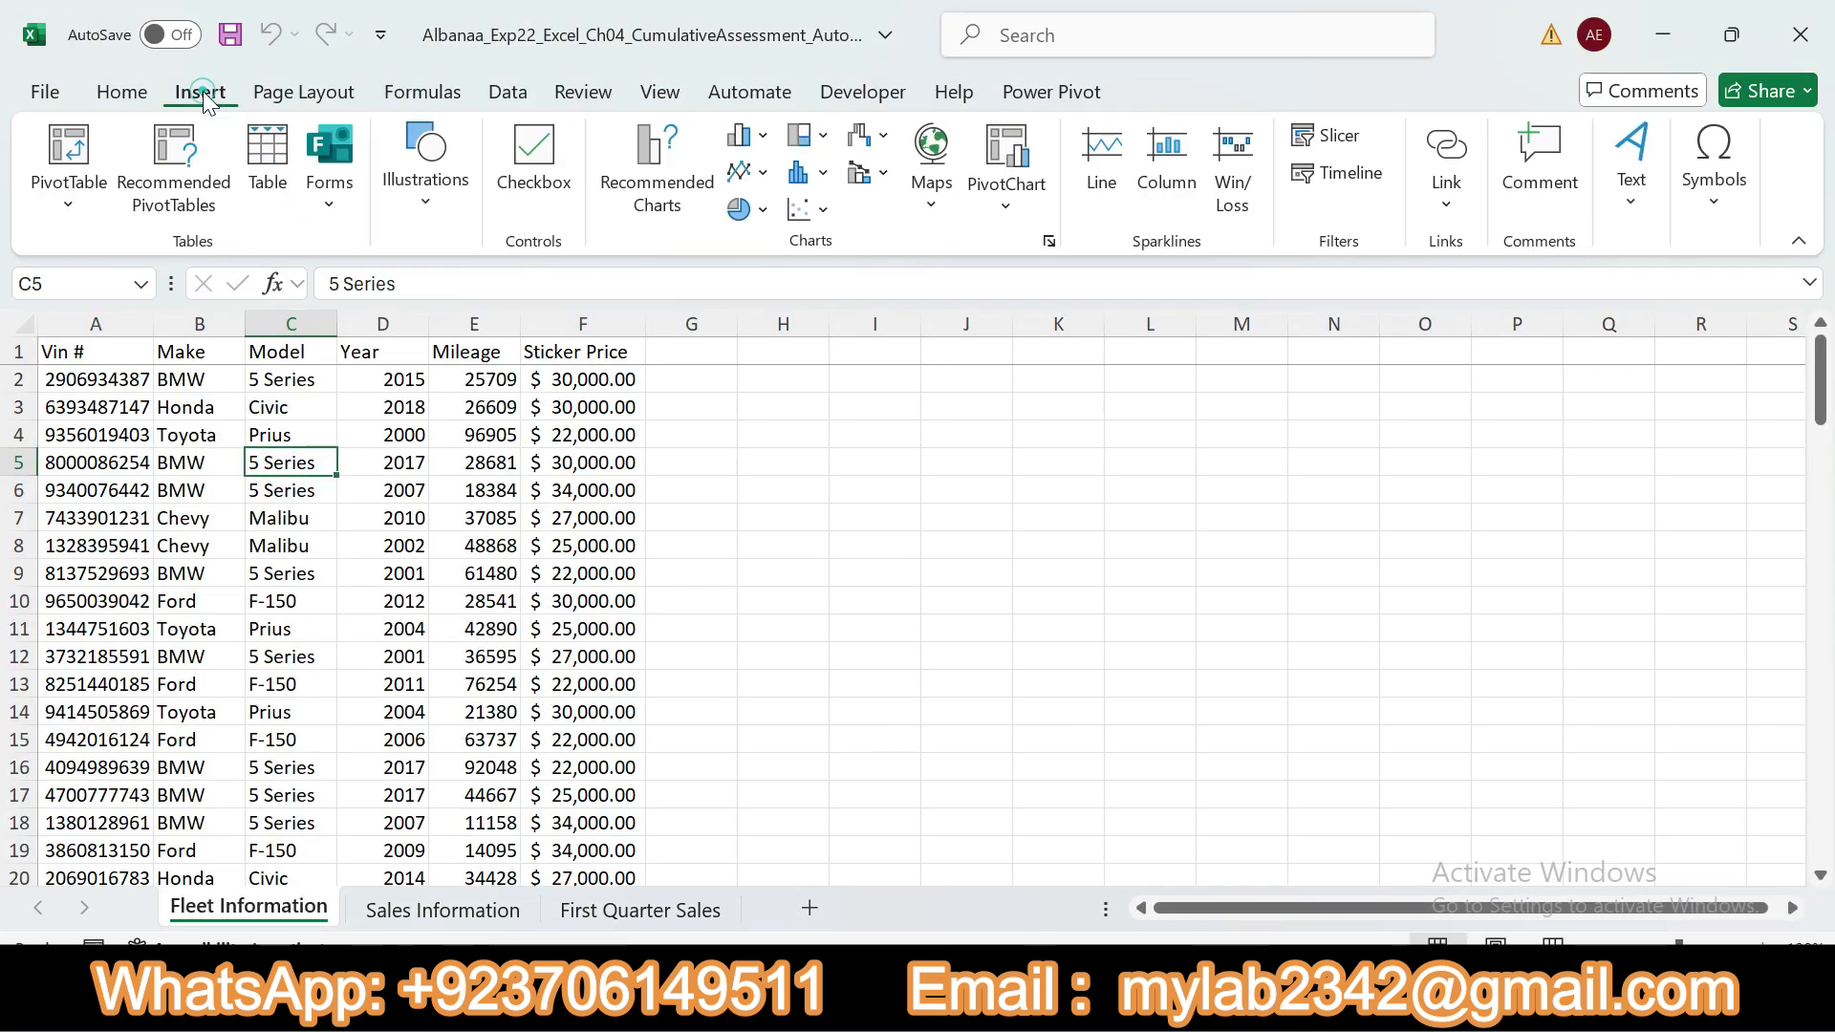
pyautogui.click(267, 177)
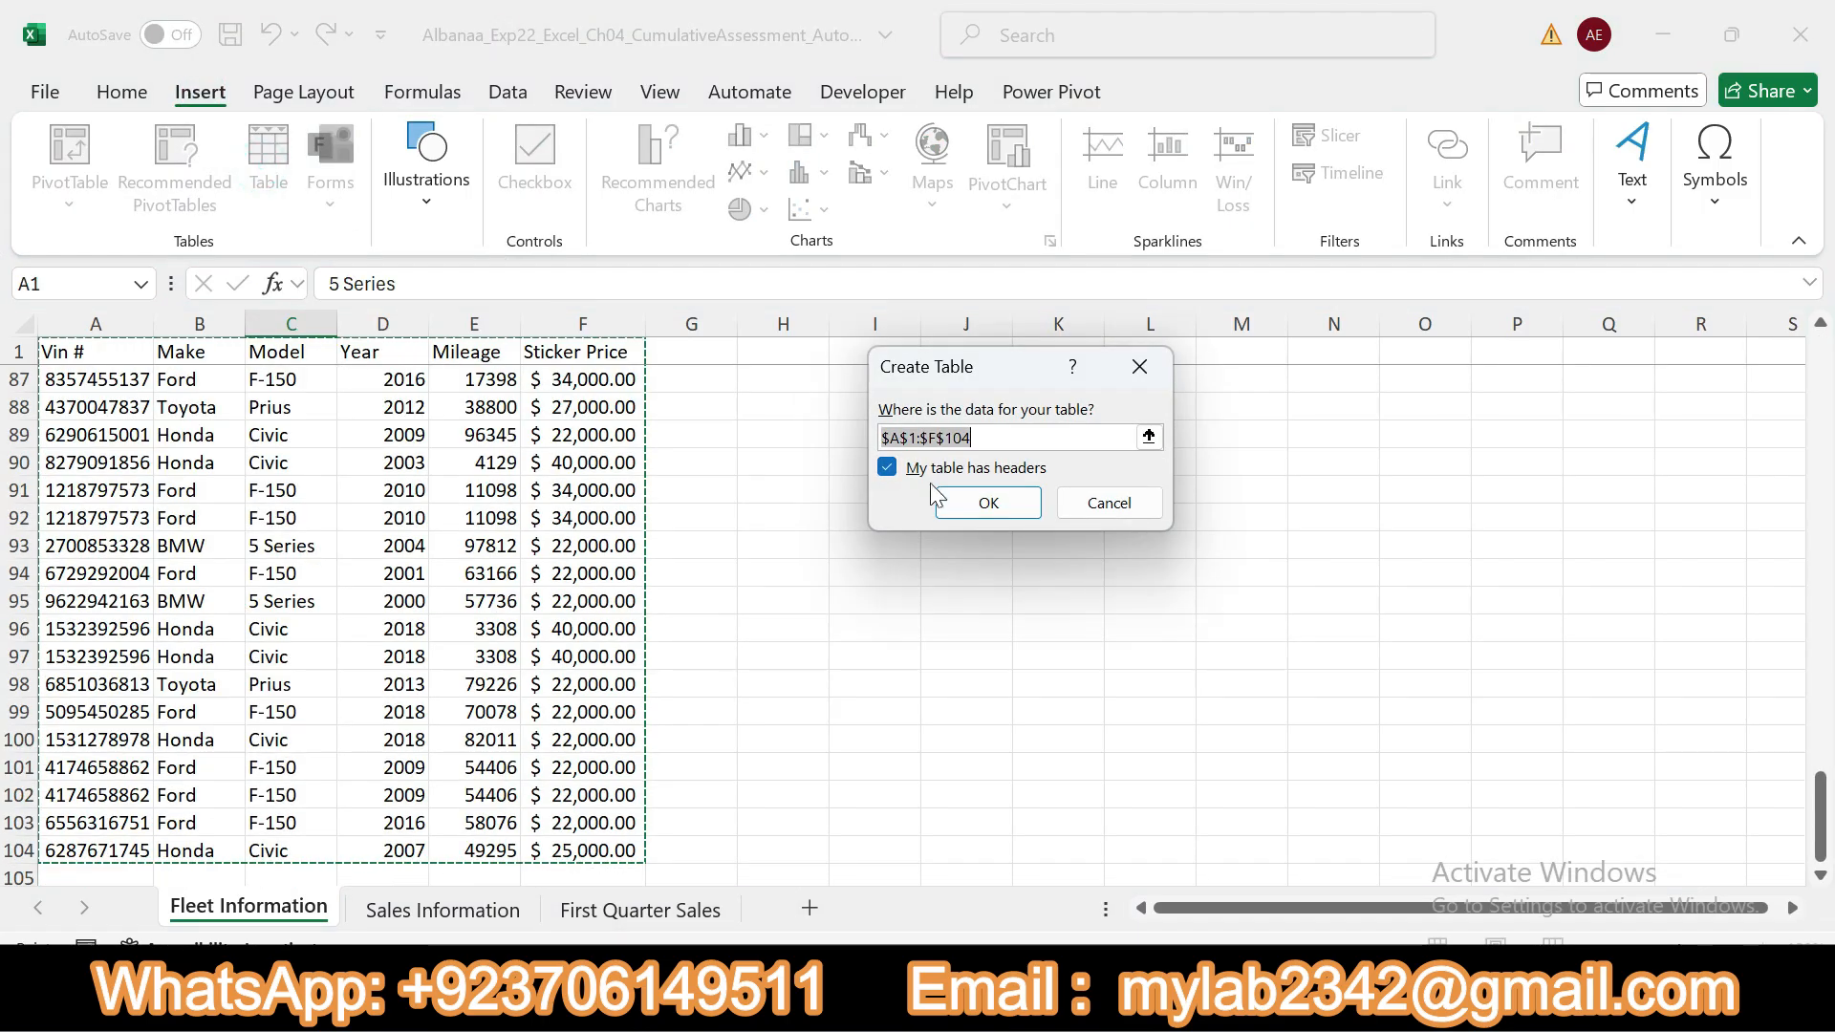
pyautogui.click(987, 503)
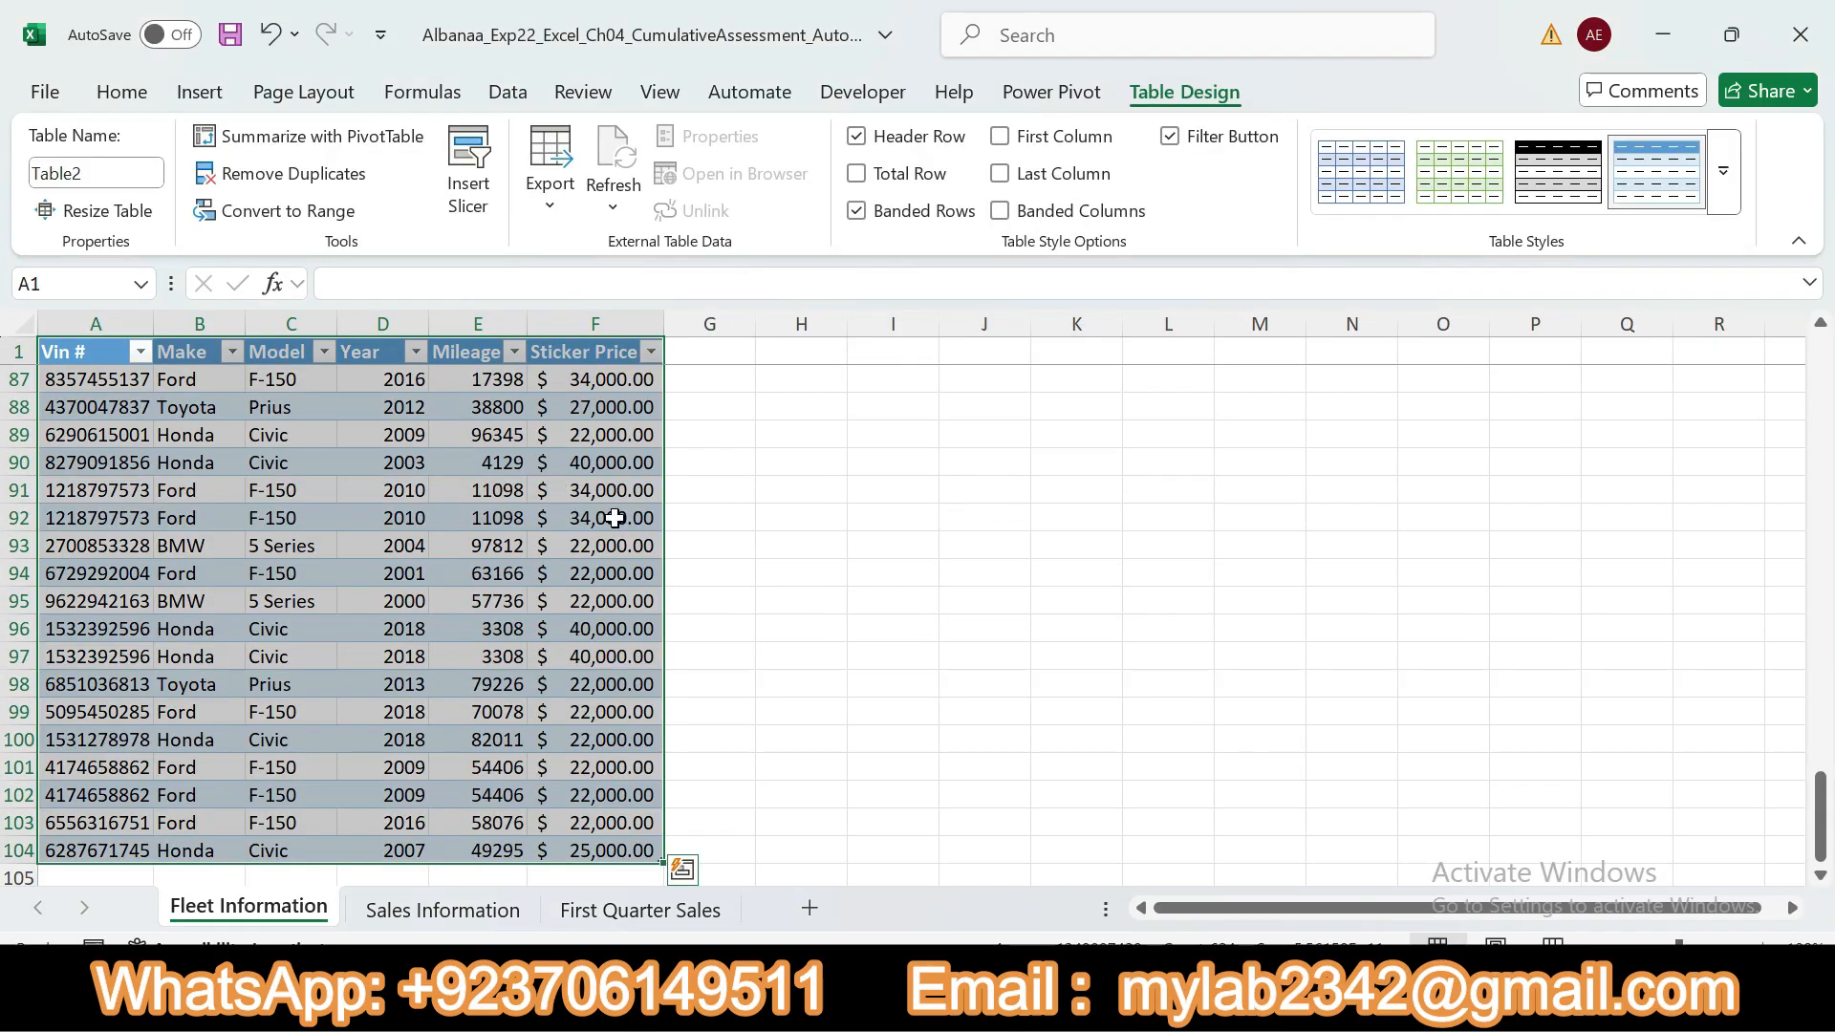
# Review the step 3 instruction about naming the table in the Word document.
pyautogui.hotkey('alt', 'Tab')
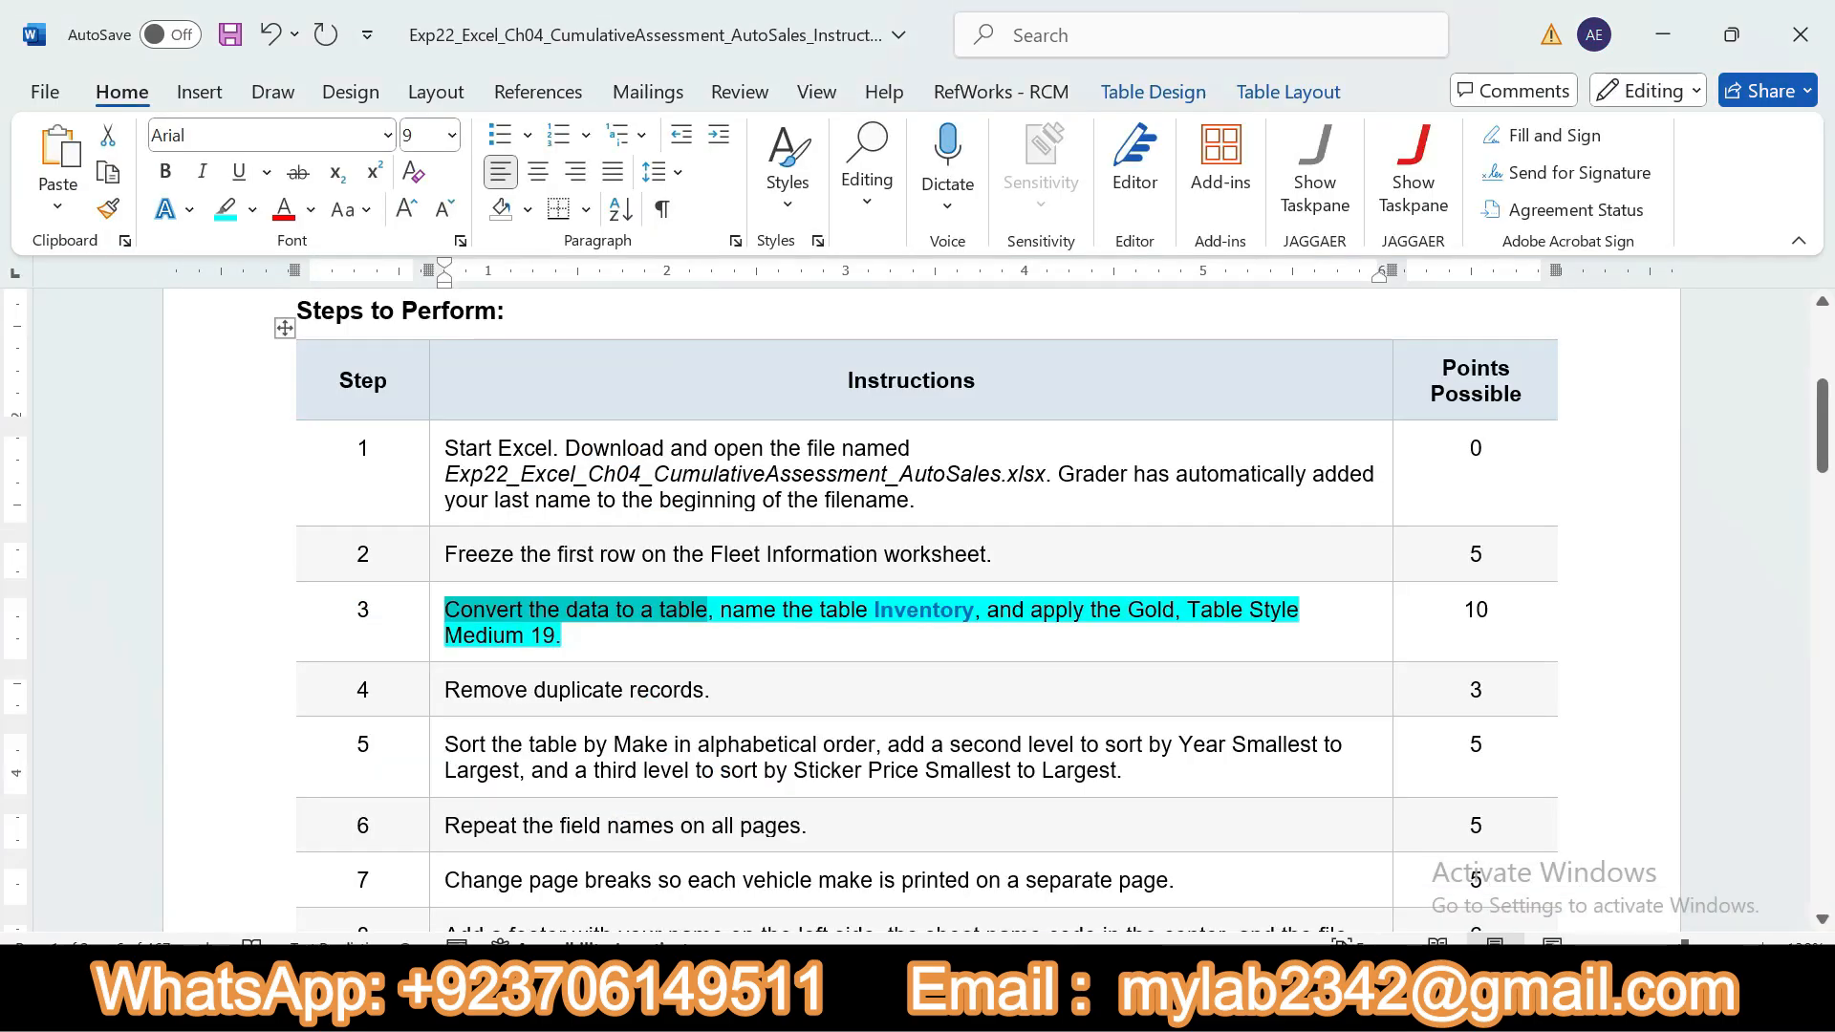
pyautogui.moveTo(869, 610); pyautogui.dragTo(941, 612)
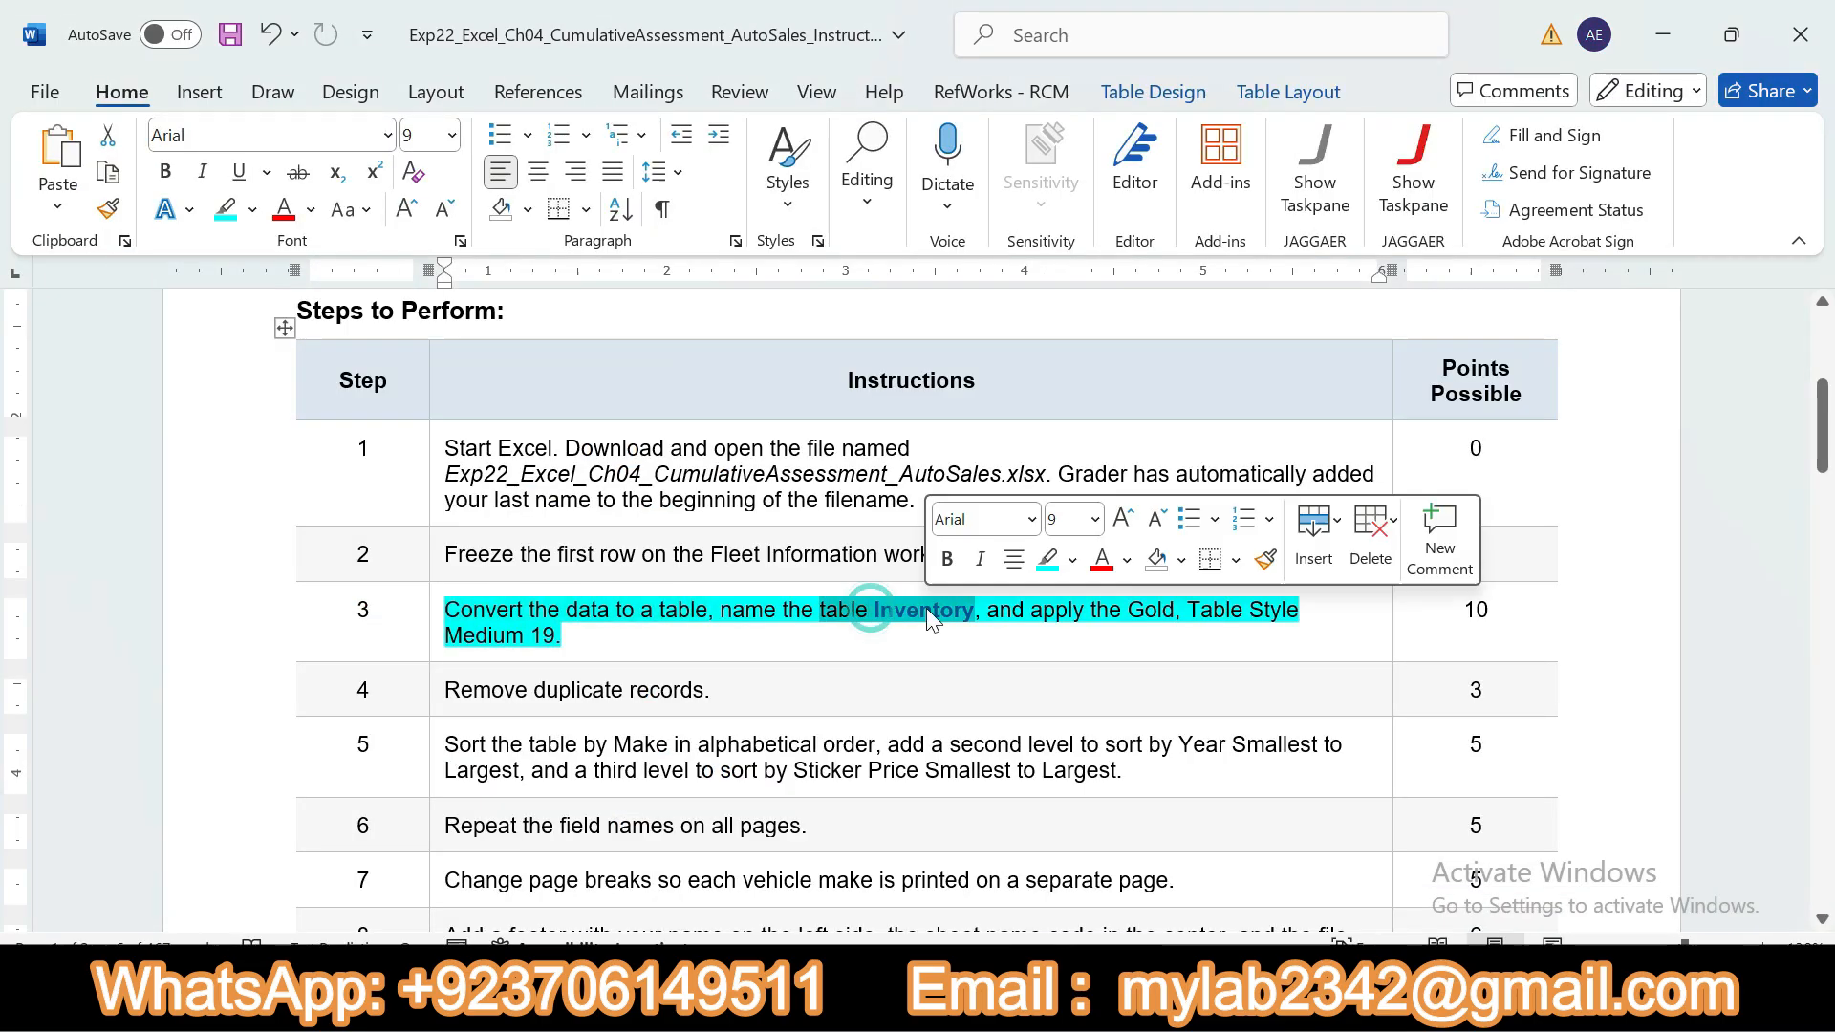
pyautogui.click(925, 609)
pyautogui.moveTo(719, 612); pyautogui.dragTo(952, 626)
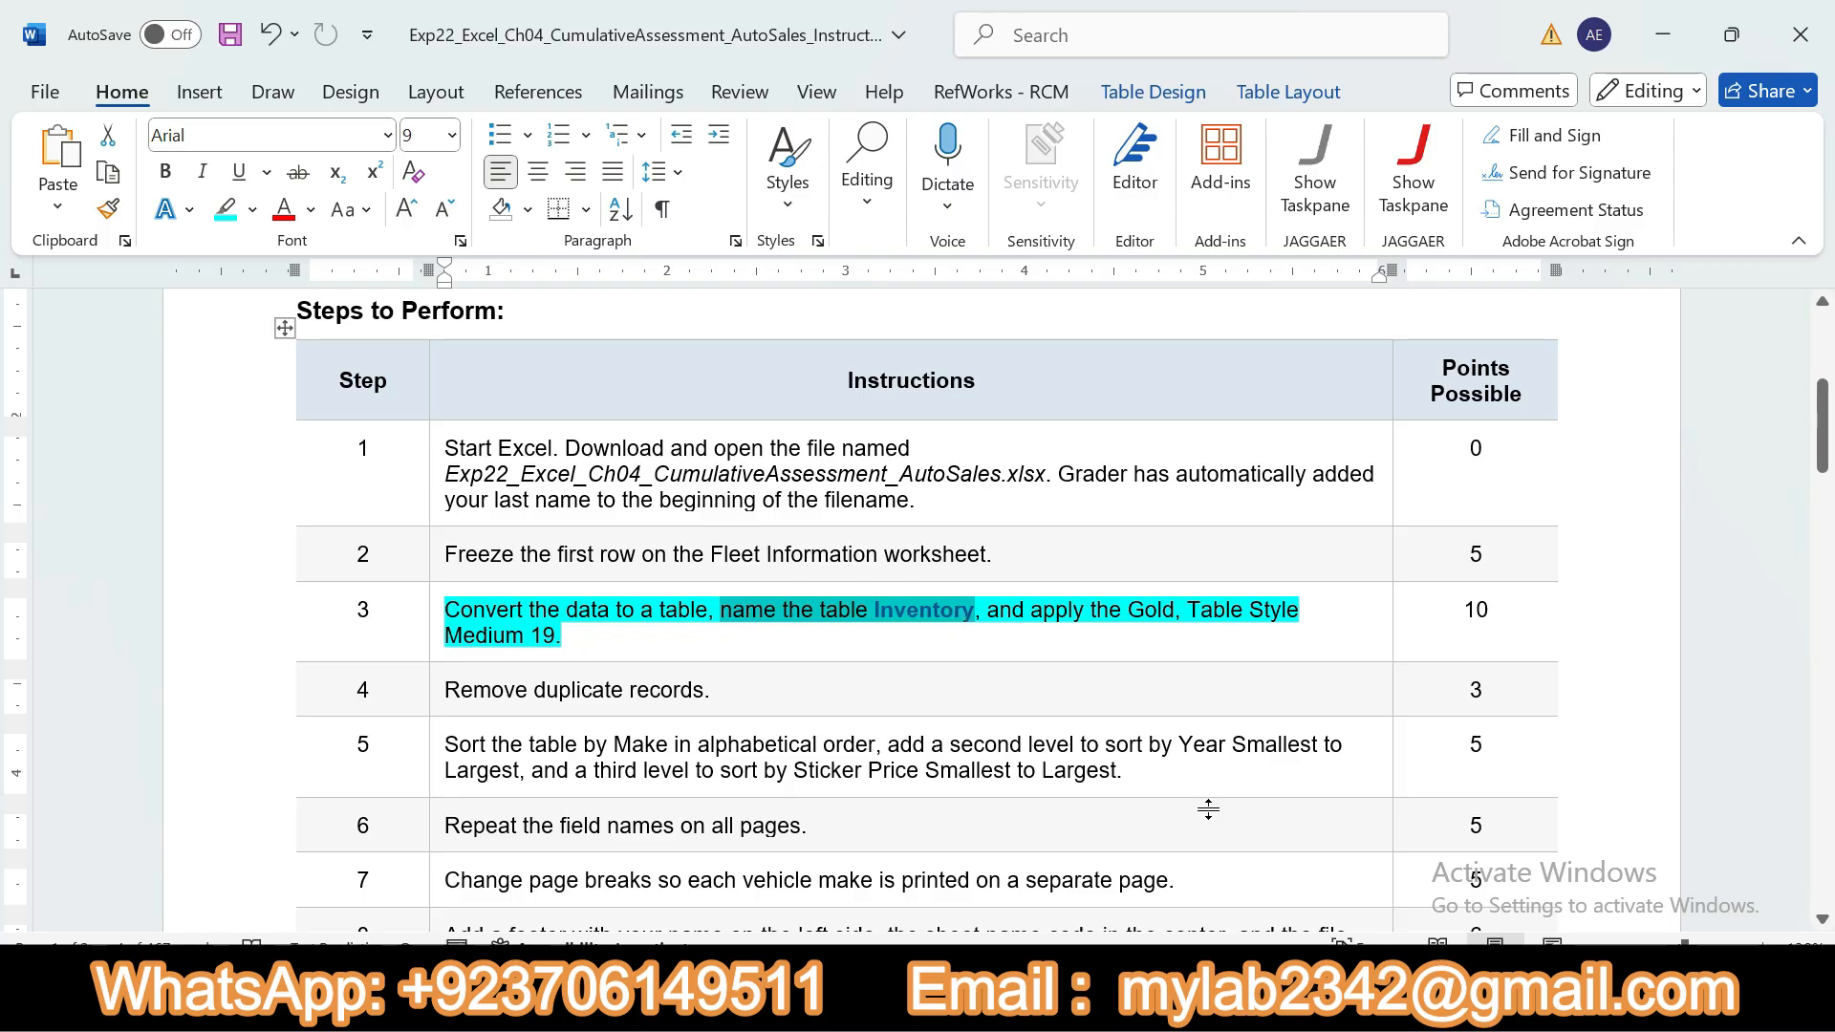
# Rename the Fleet Information table Inventory.
pyautogui.hotkey('alt', 'Tab')
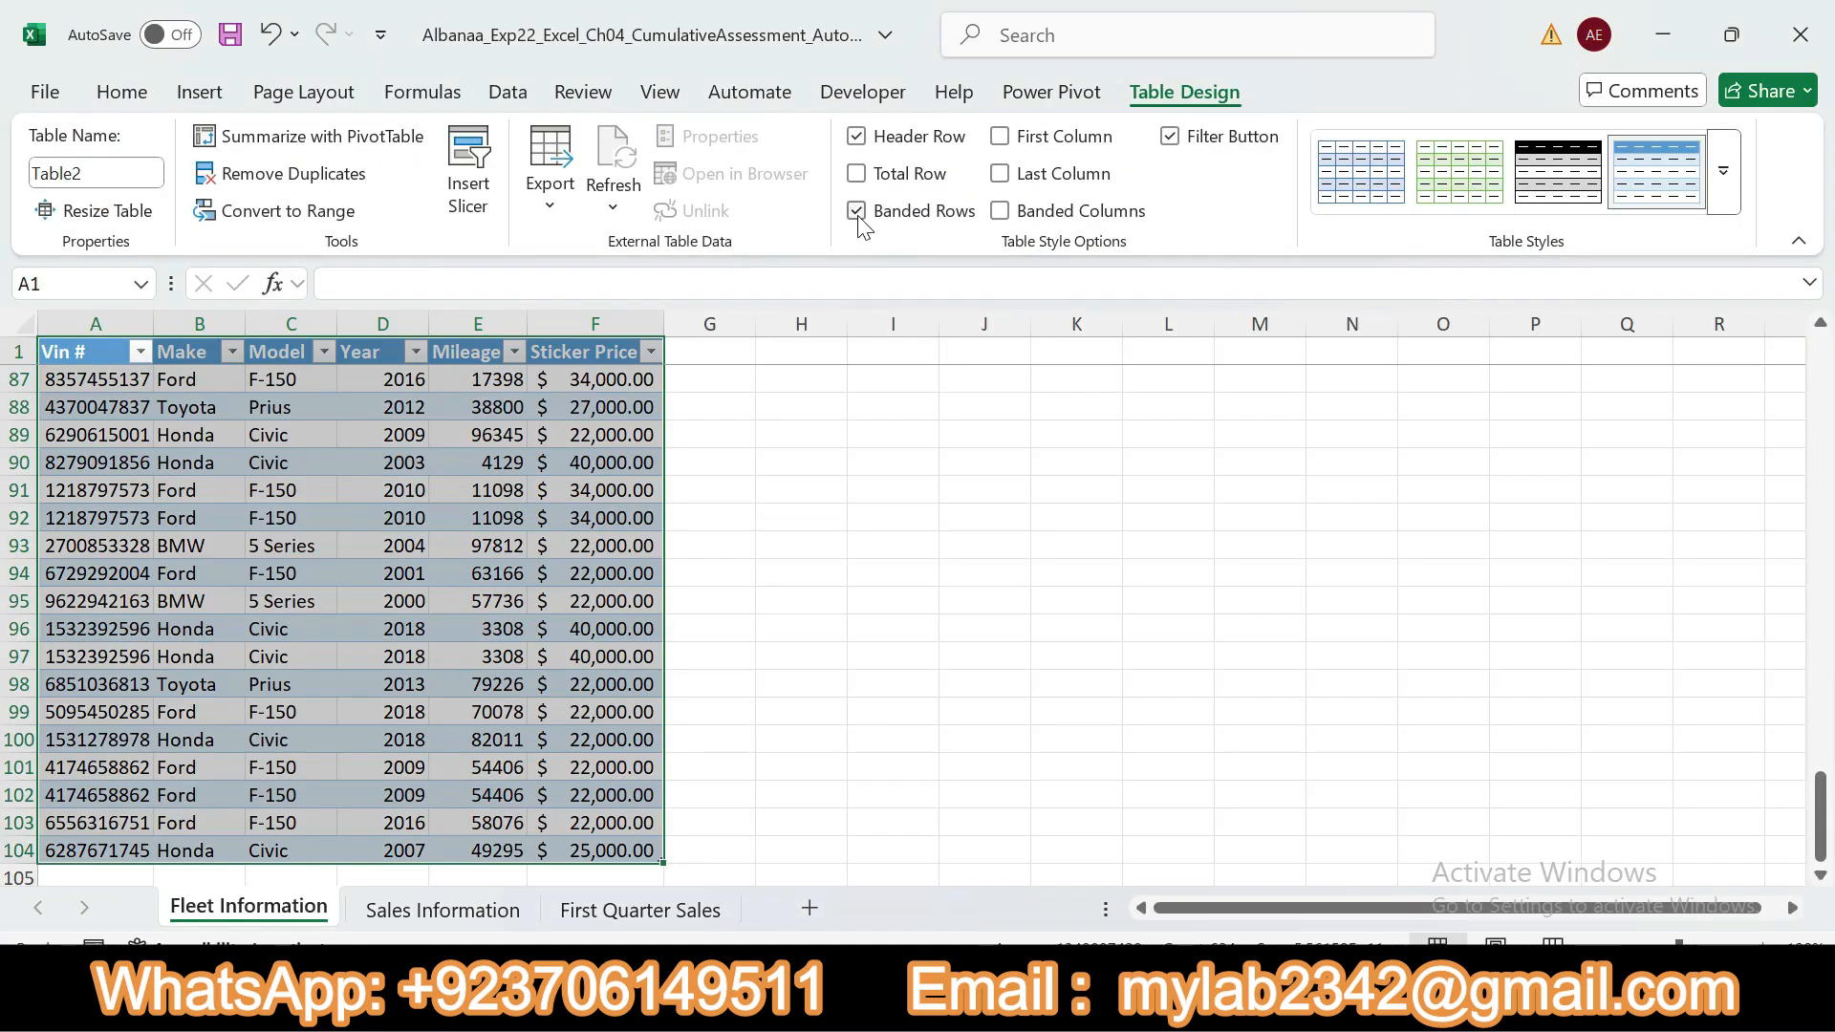
pyautogui.click(134, 173)
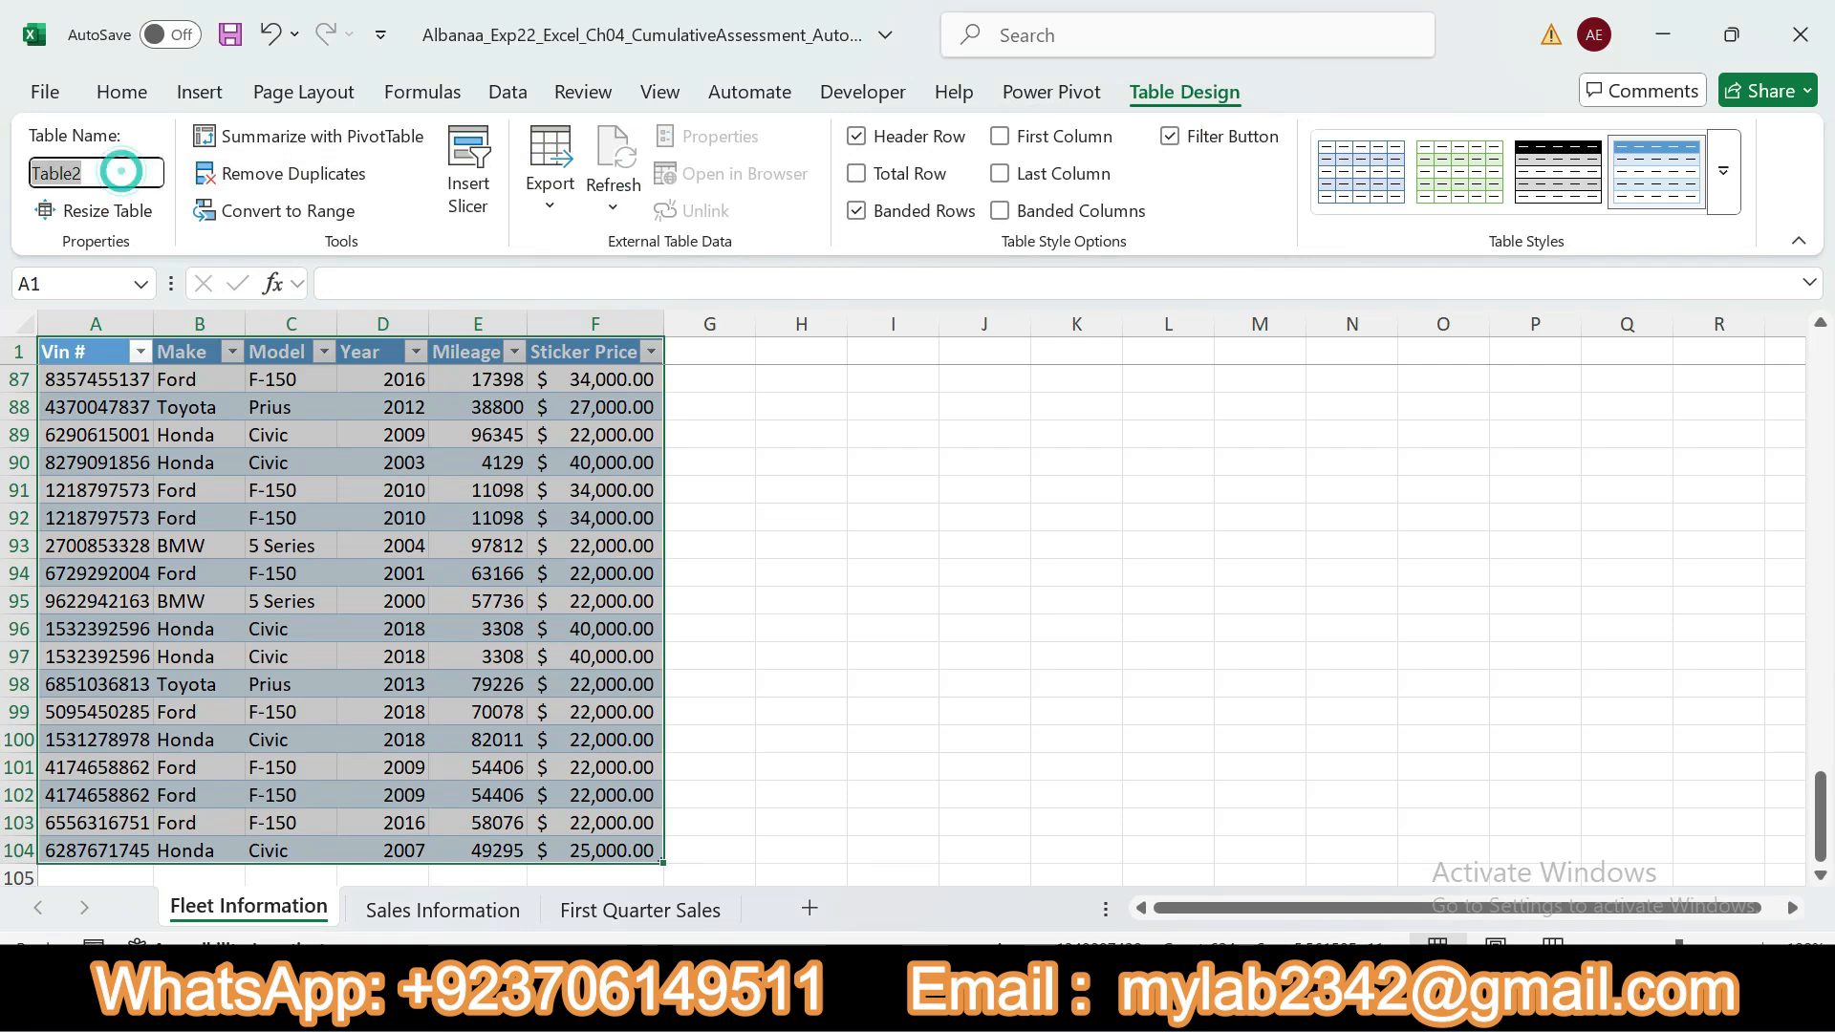
pyautogui.press('BackSpace')
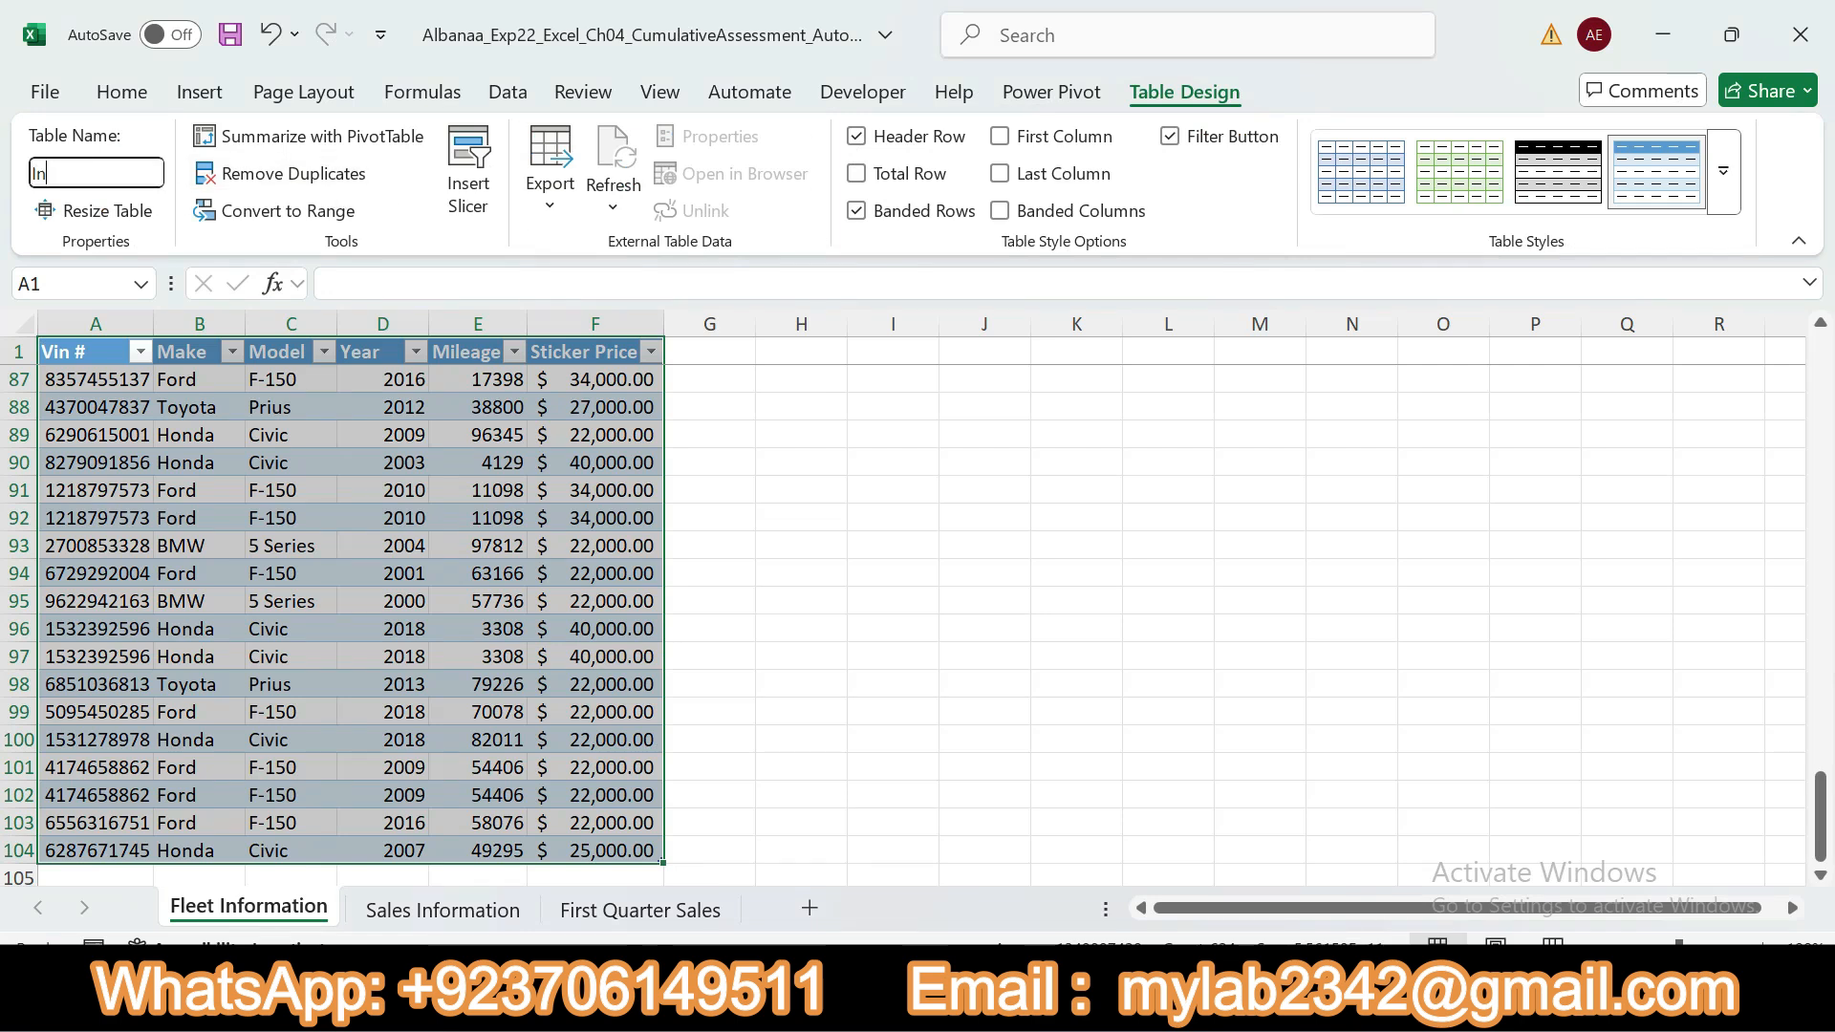
pyautogui.write('Inventory')
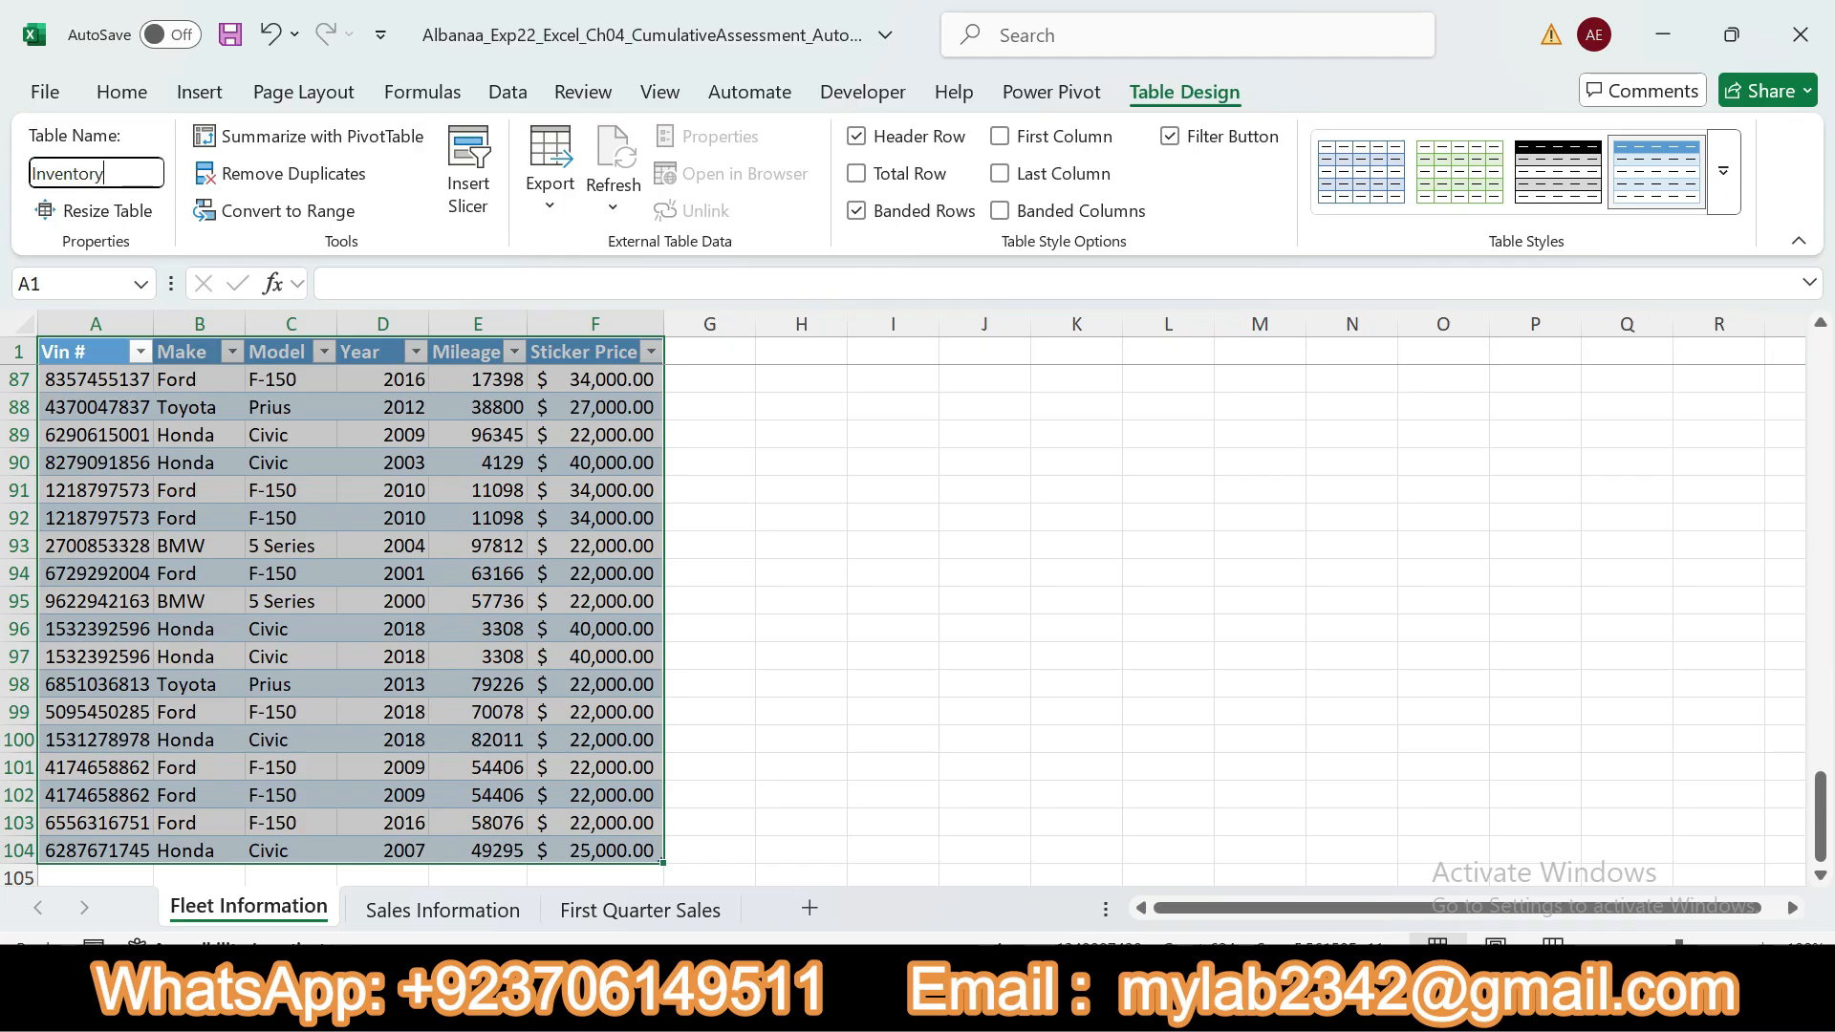
pyautogui.press('Return')
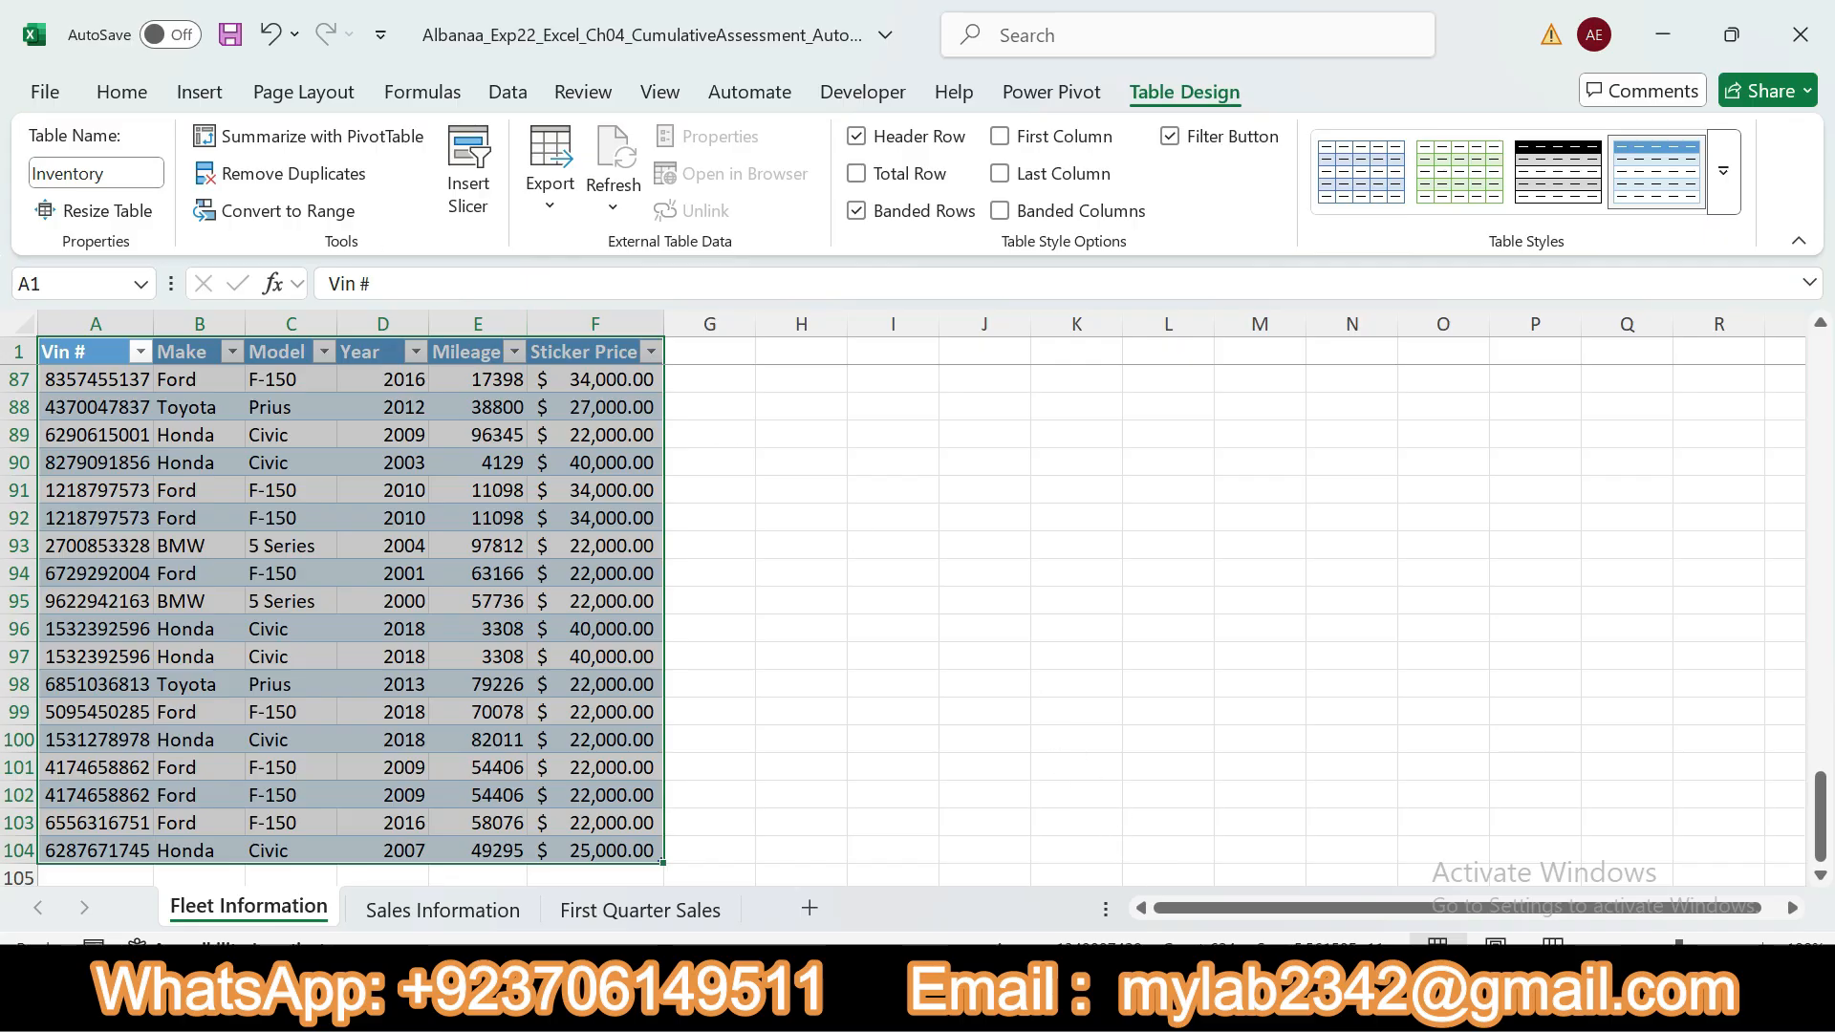
# Apply the Gold, Table Style Medium 19 table style to the Inventory table.
pyautogui.click(1181, 1000)
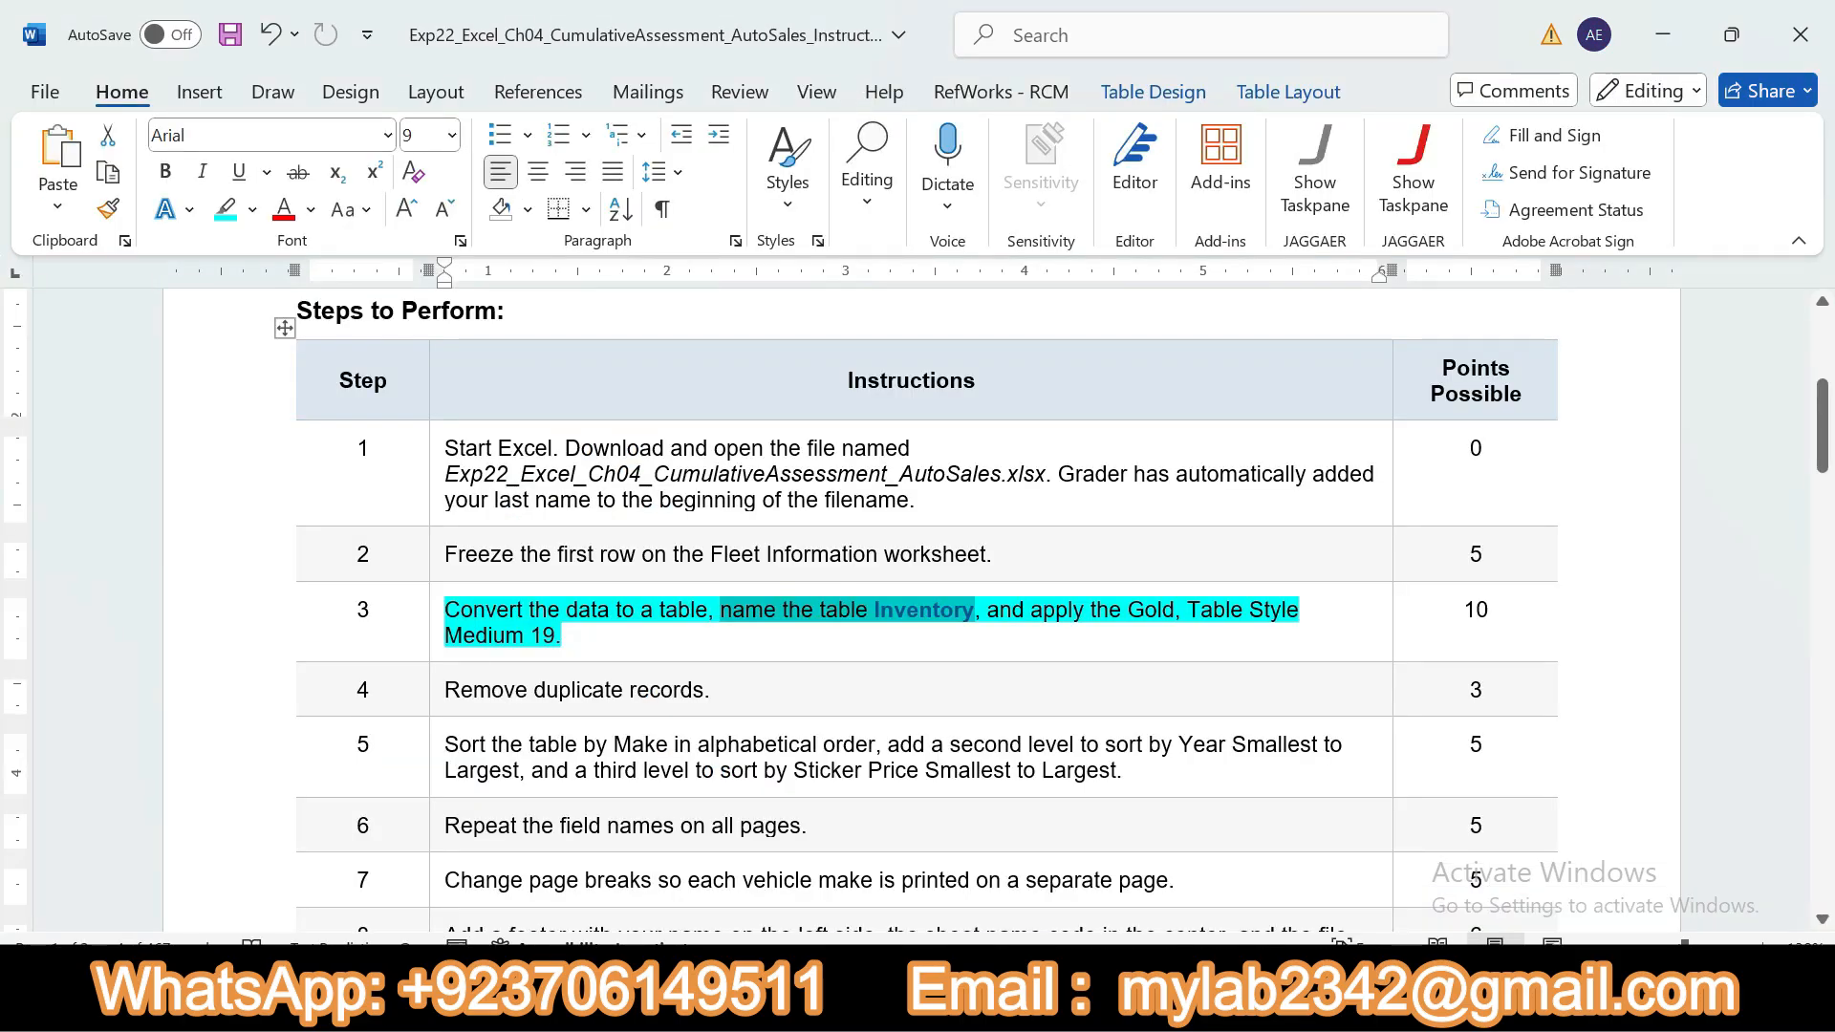
pyautogui.moveTo(988, 610); pyautogui.dragTo(564, 637)
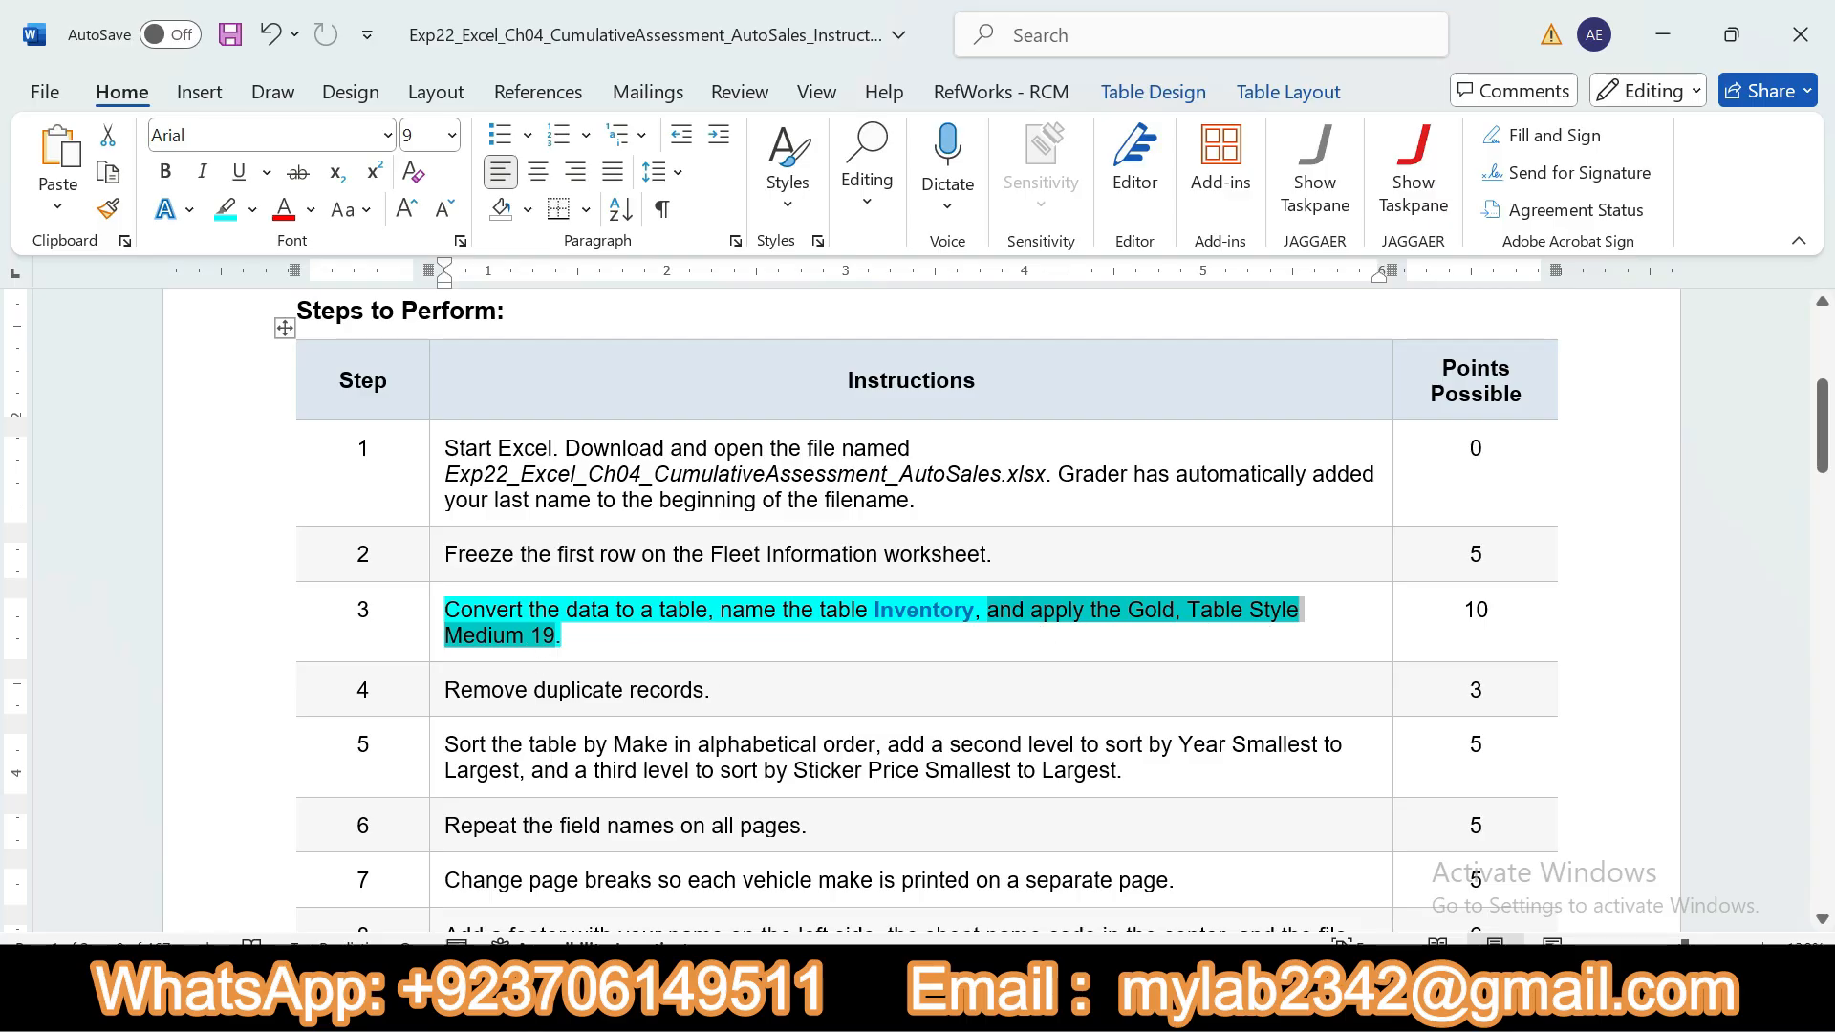
pyautogui.hotkey('alt', 'Tab')
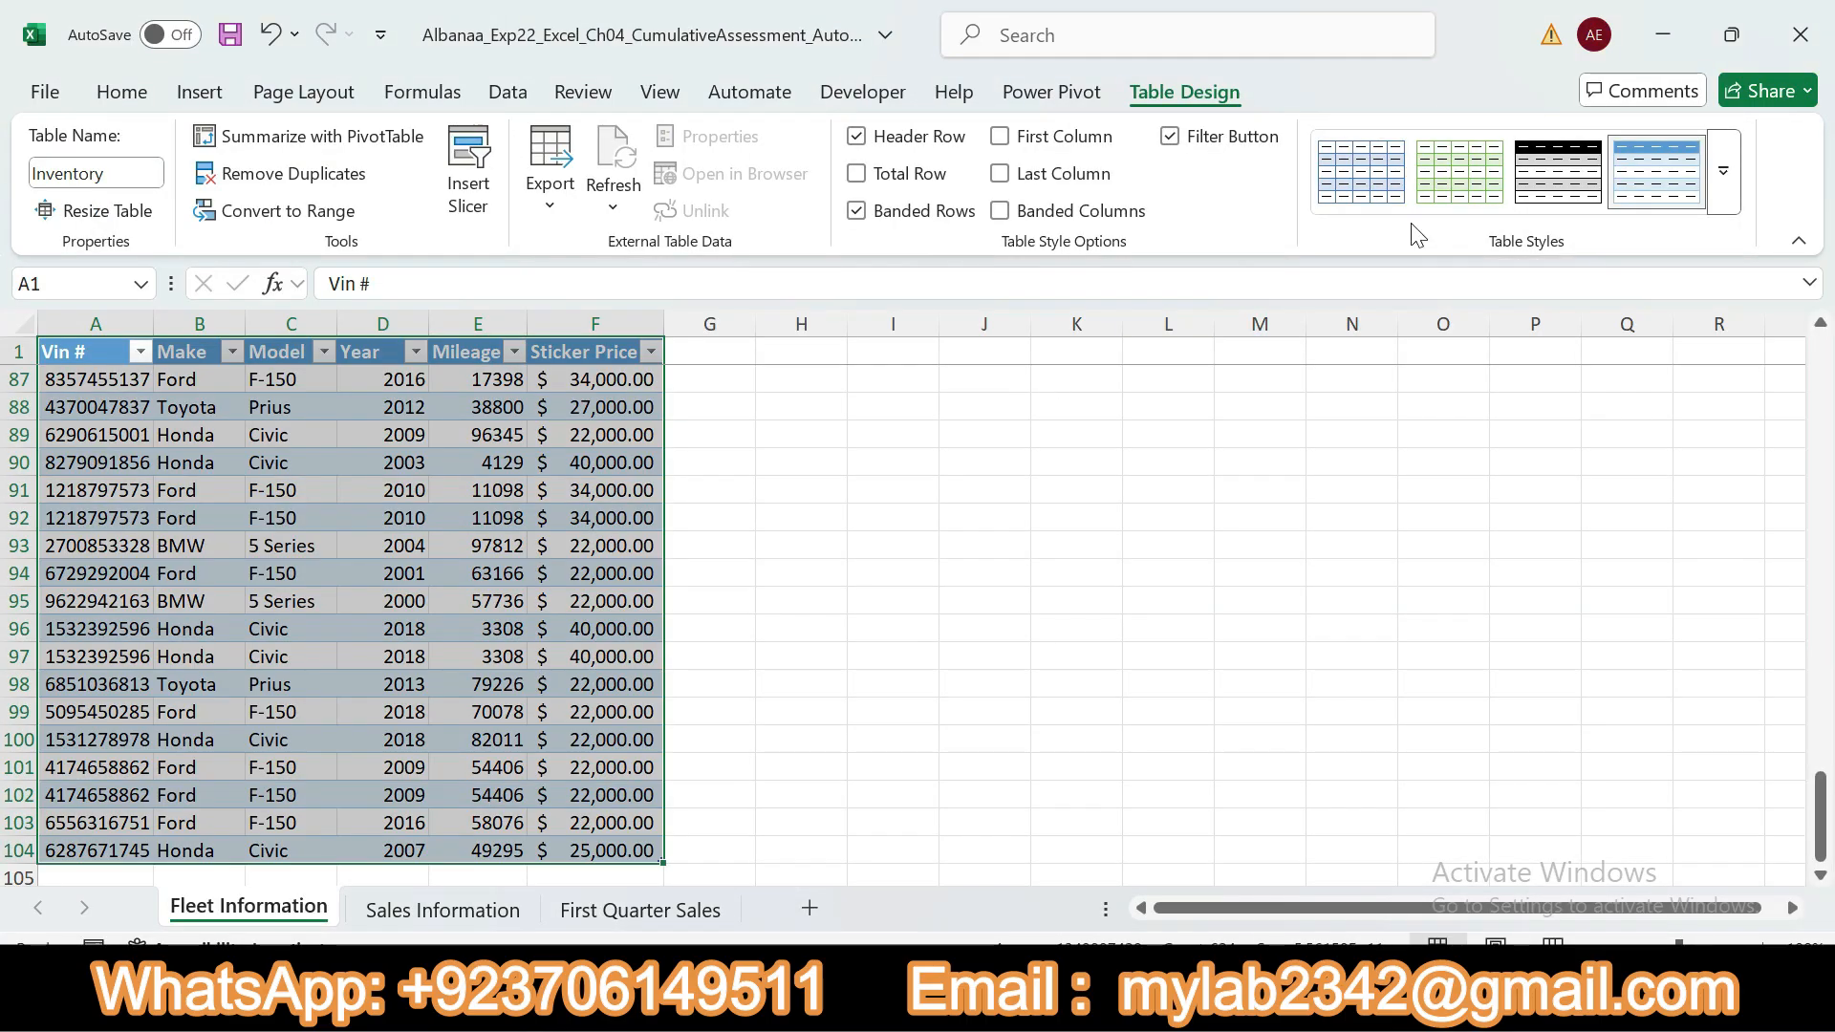
pyautogui.click(1724, 196)
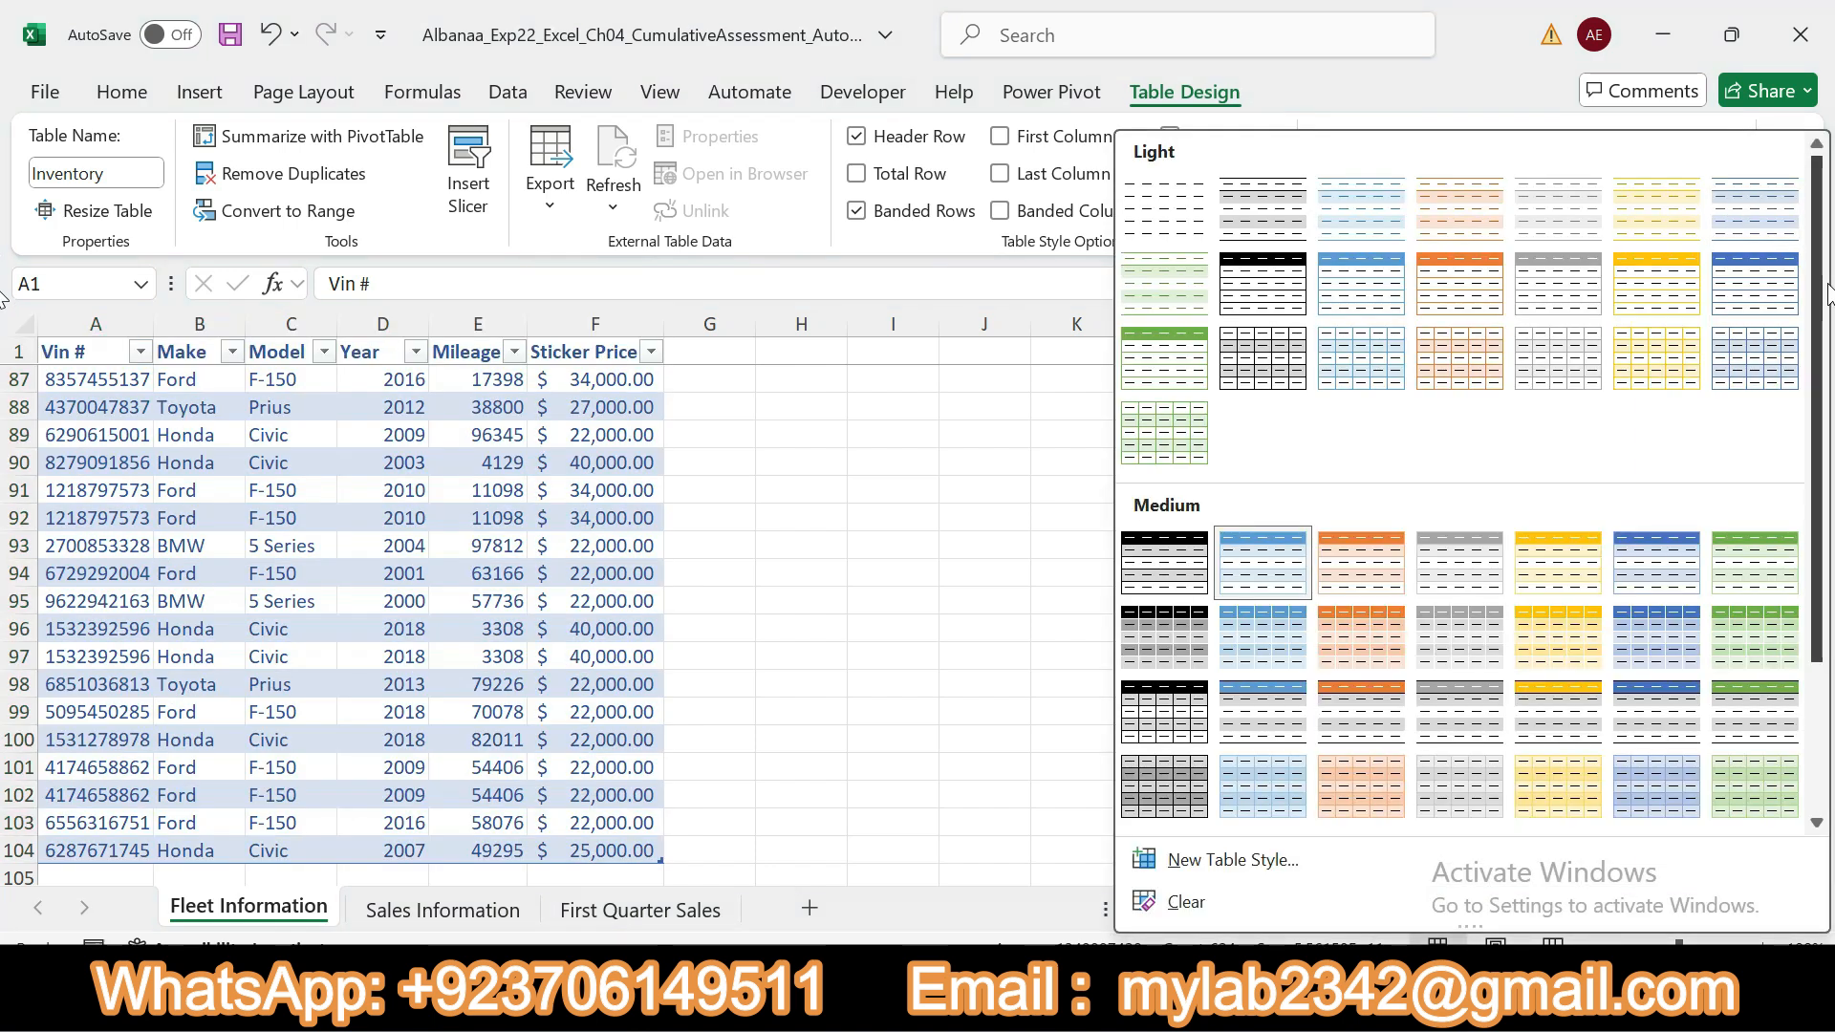
pyautogui.scroll(-2, 1578, 469)
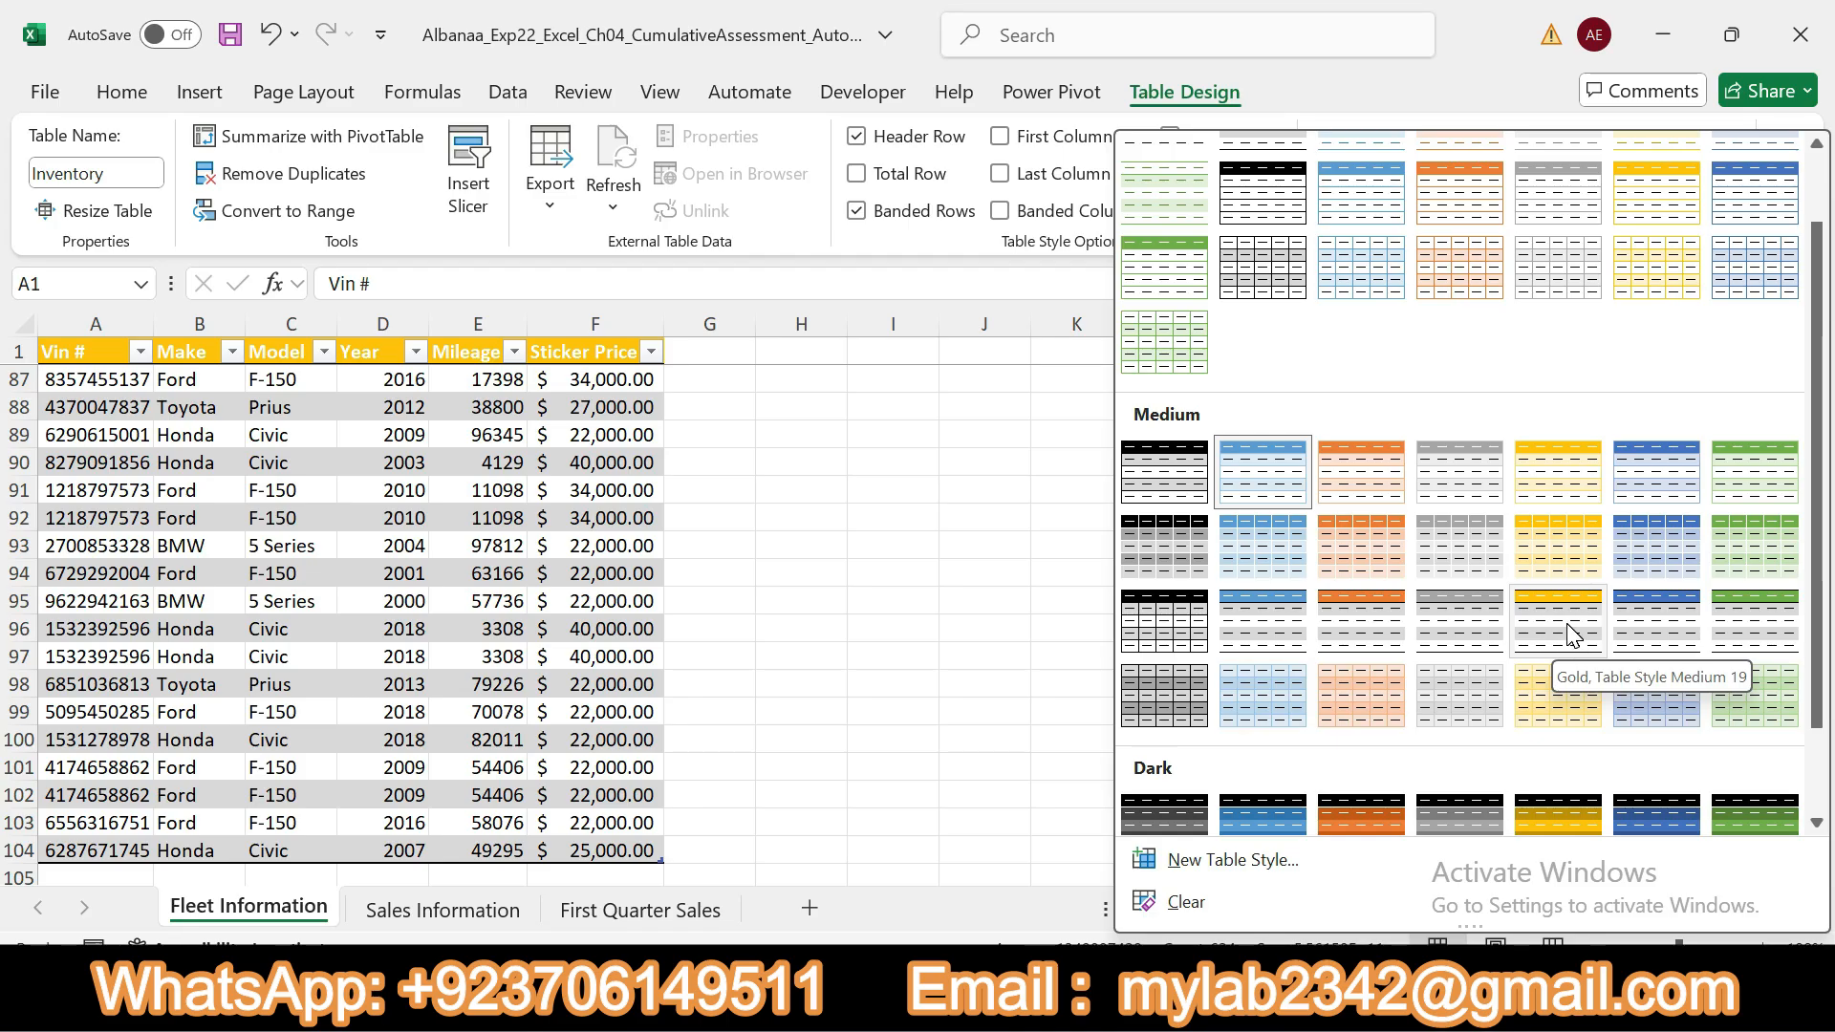
pyautogui.click(1572, 634)
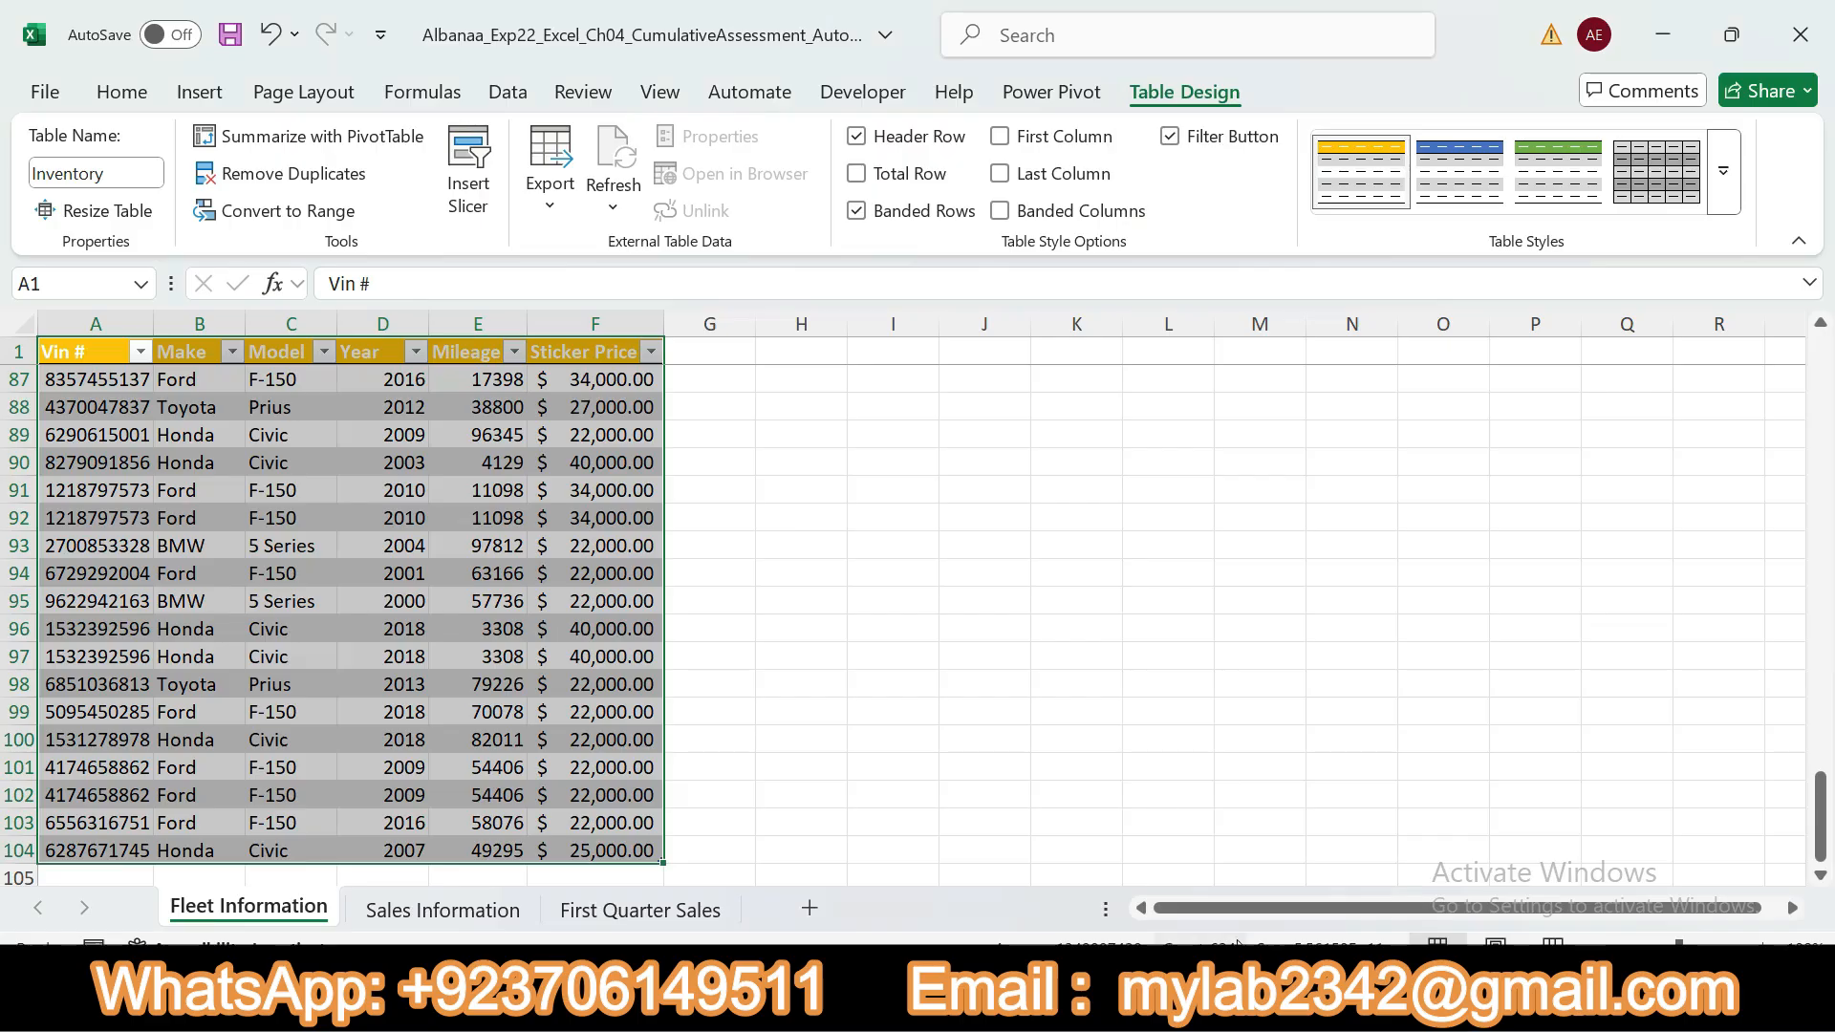
# Undo the turquoise highlight on the step 3 instruction and highlight the step 4 duplicates instruction in turquoise.
pyautogui.hotkey('alt', 'Tab')
pyautogui.hotkey('ctrl', 'z')
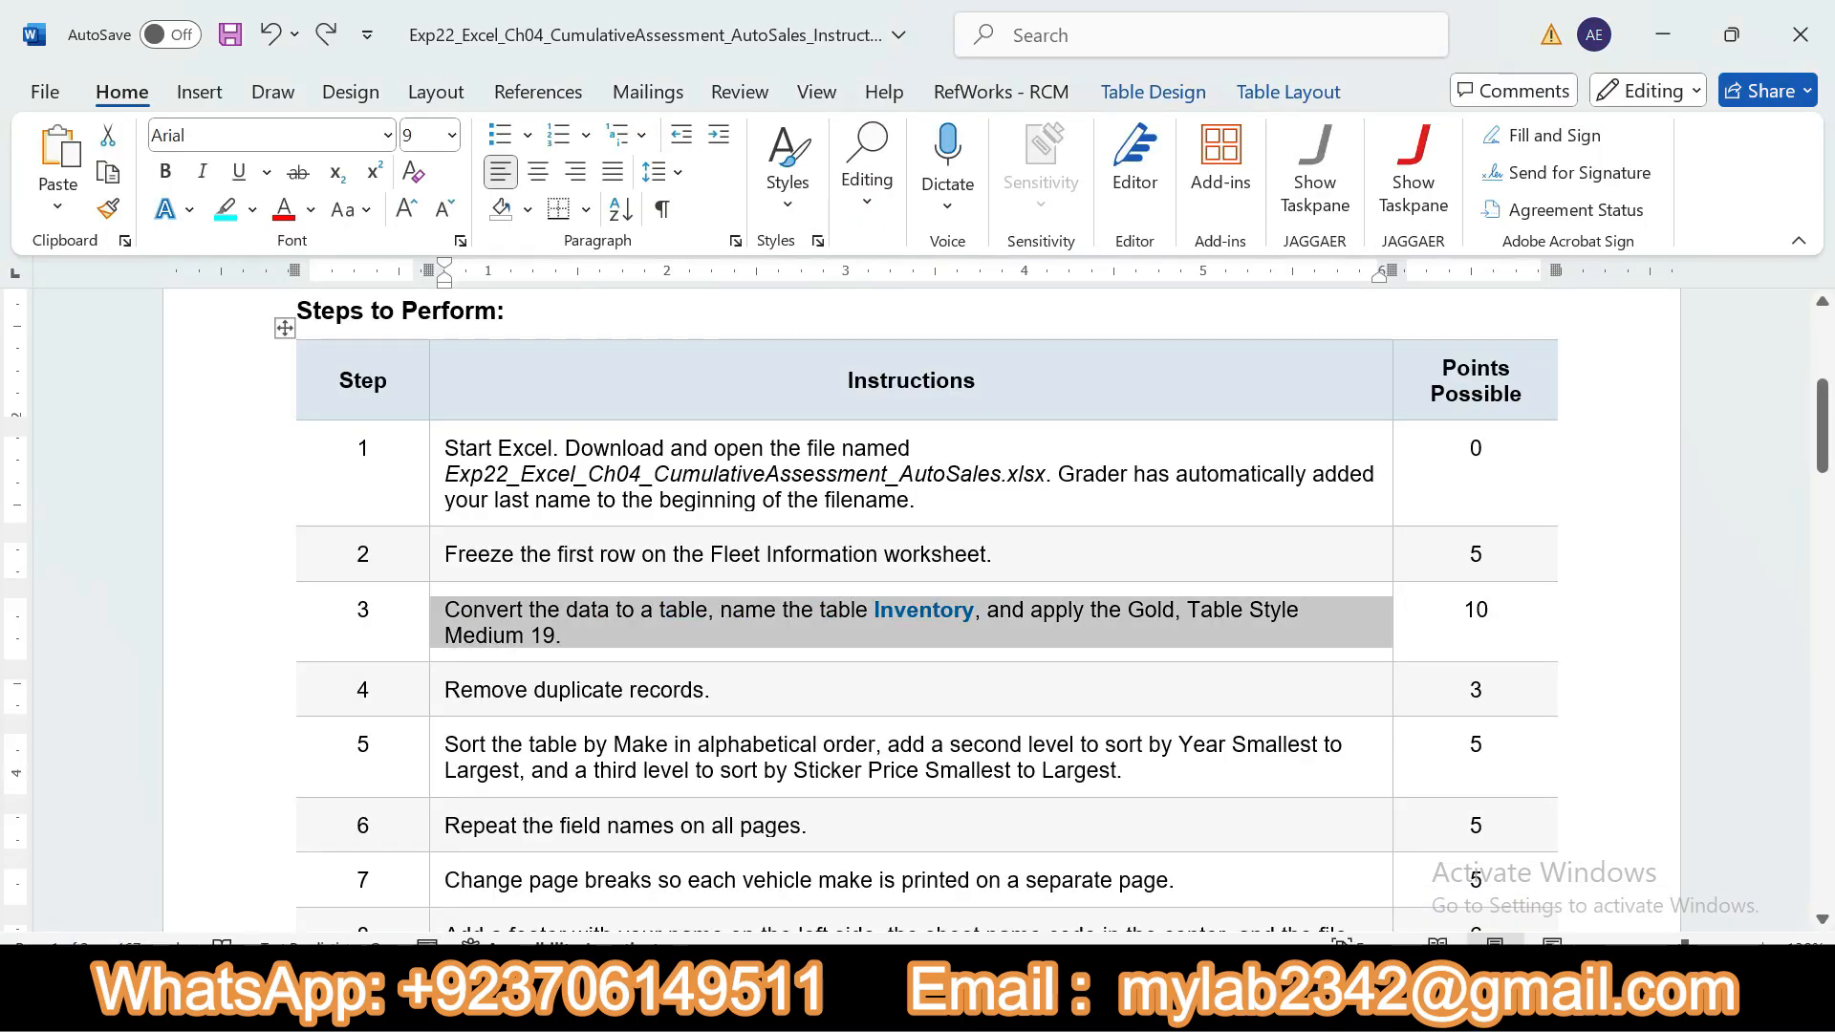
pyautogui.click(438, 697)
pyautogui.click(598, 651)
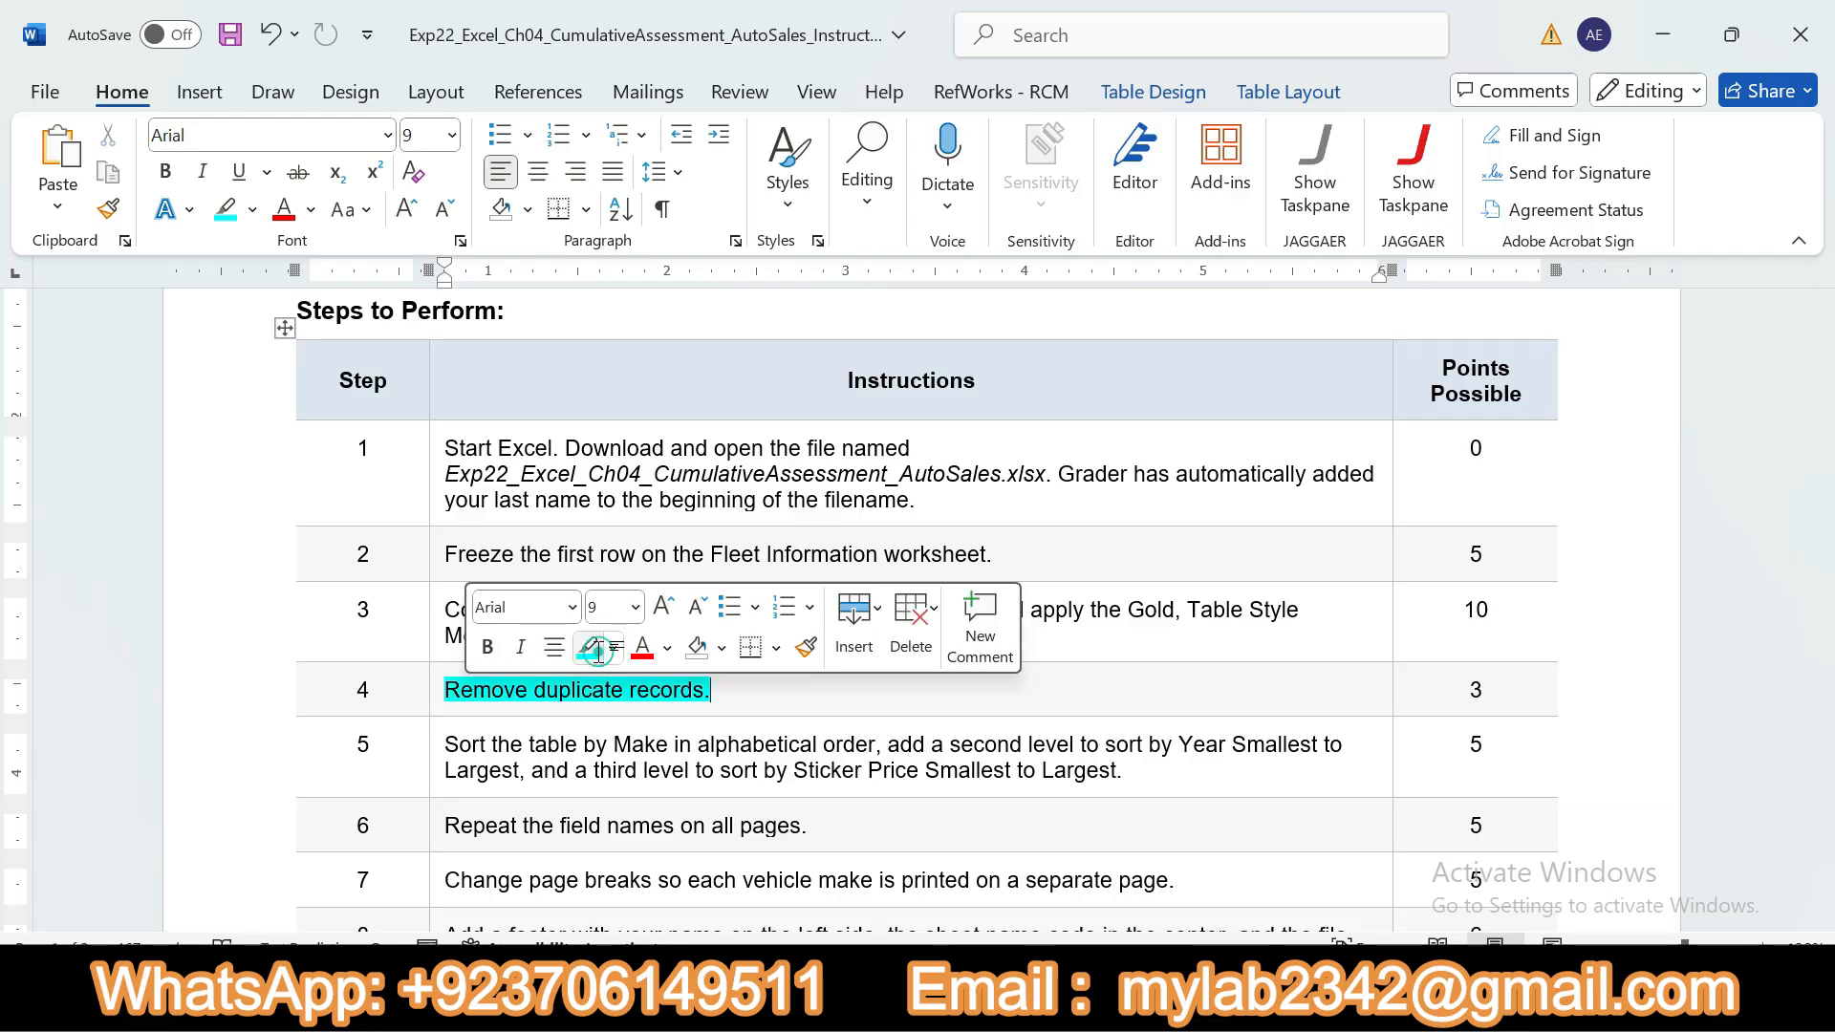
pyautogui.moveTo(445, 690); pyautogui.dragTo(709, 689)
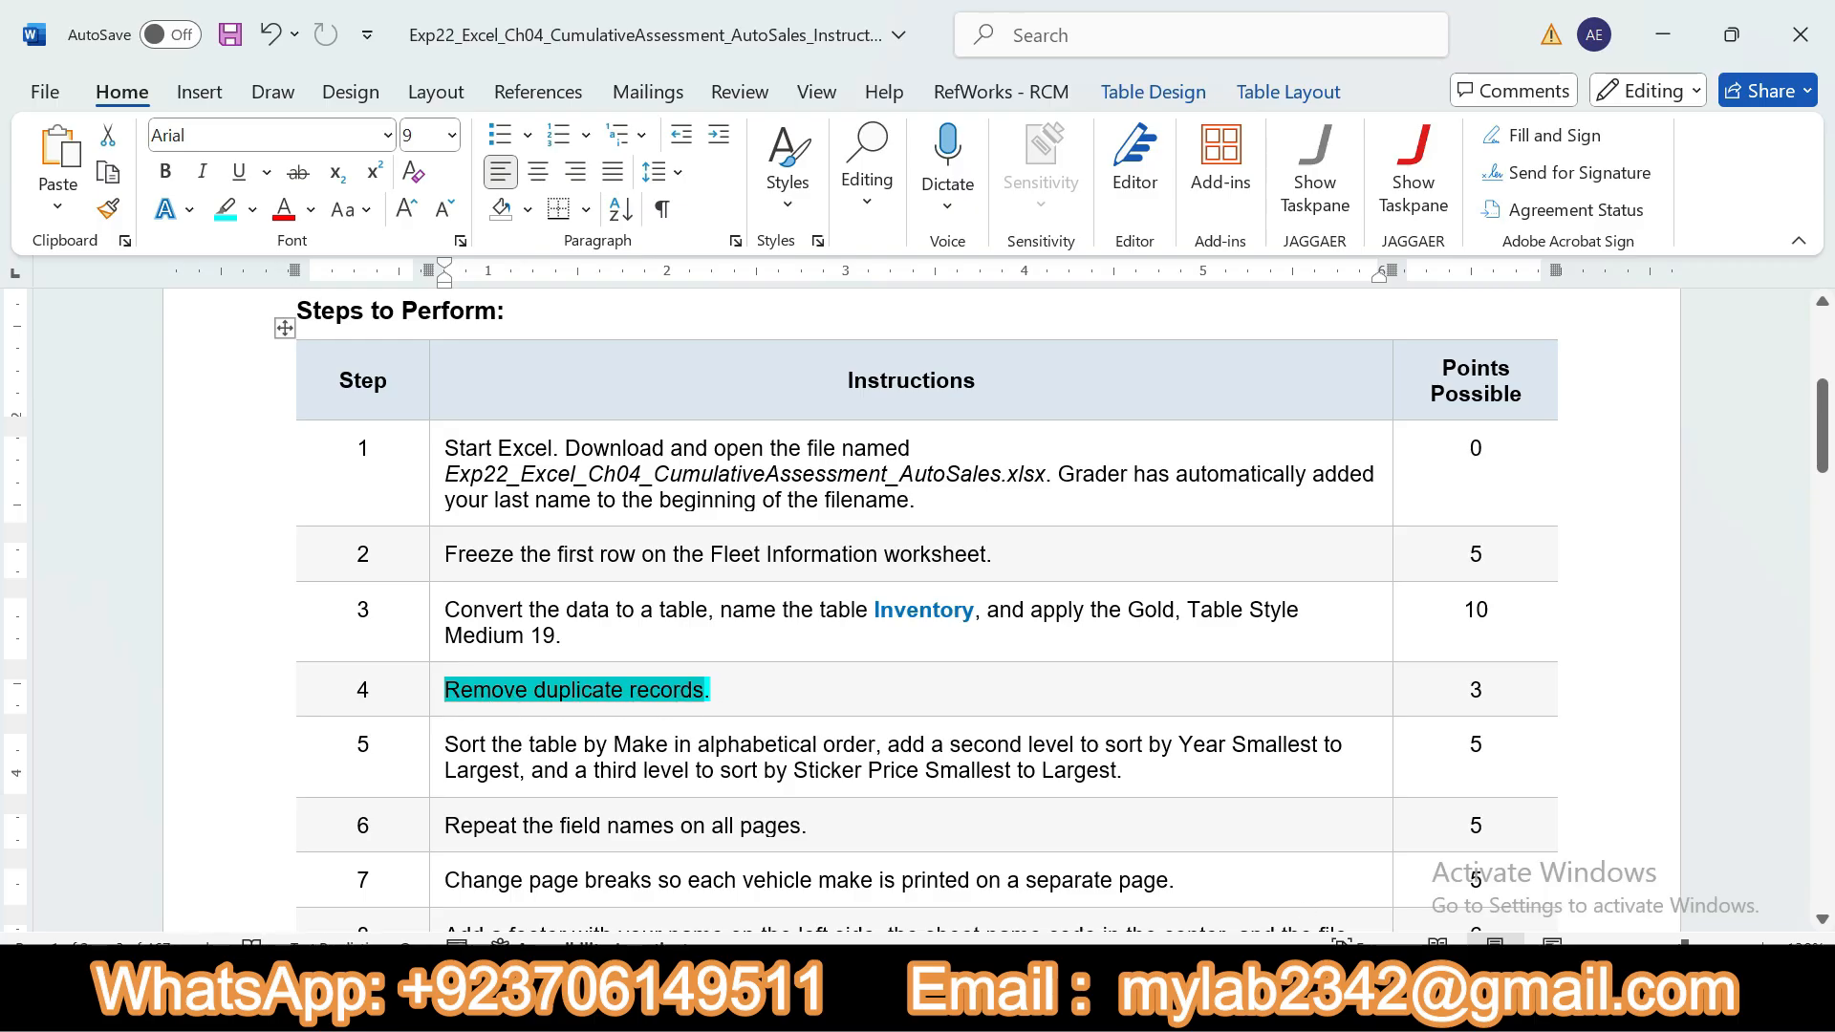
# Remove duplicate records from the Inventory table, checking all columns, and acknowledge the result.
pyautogui.hotkey('alt', 'Tab')
pyautogui.click(986, 638)
pyautogui.click(445, 511)
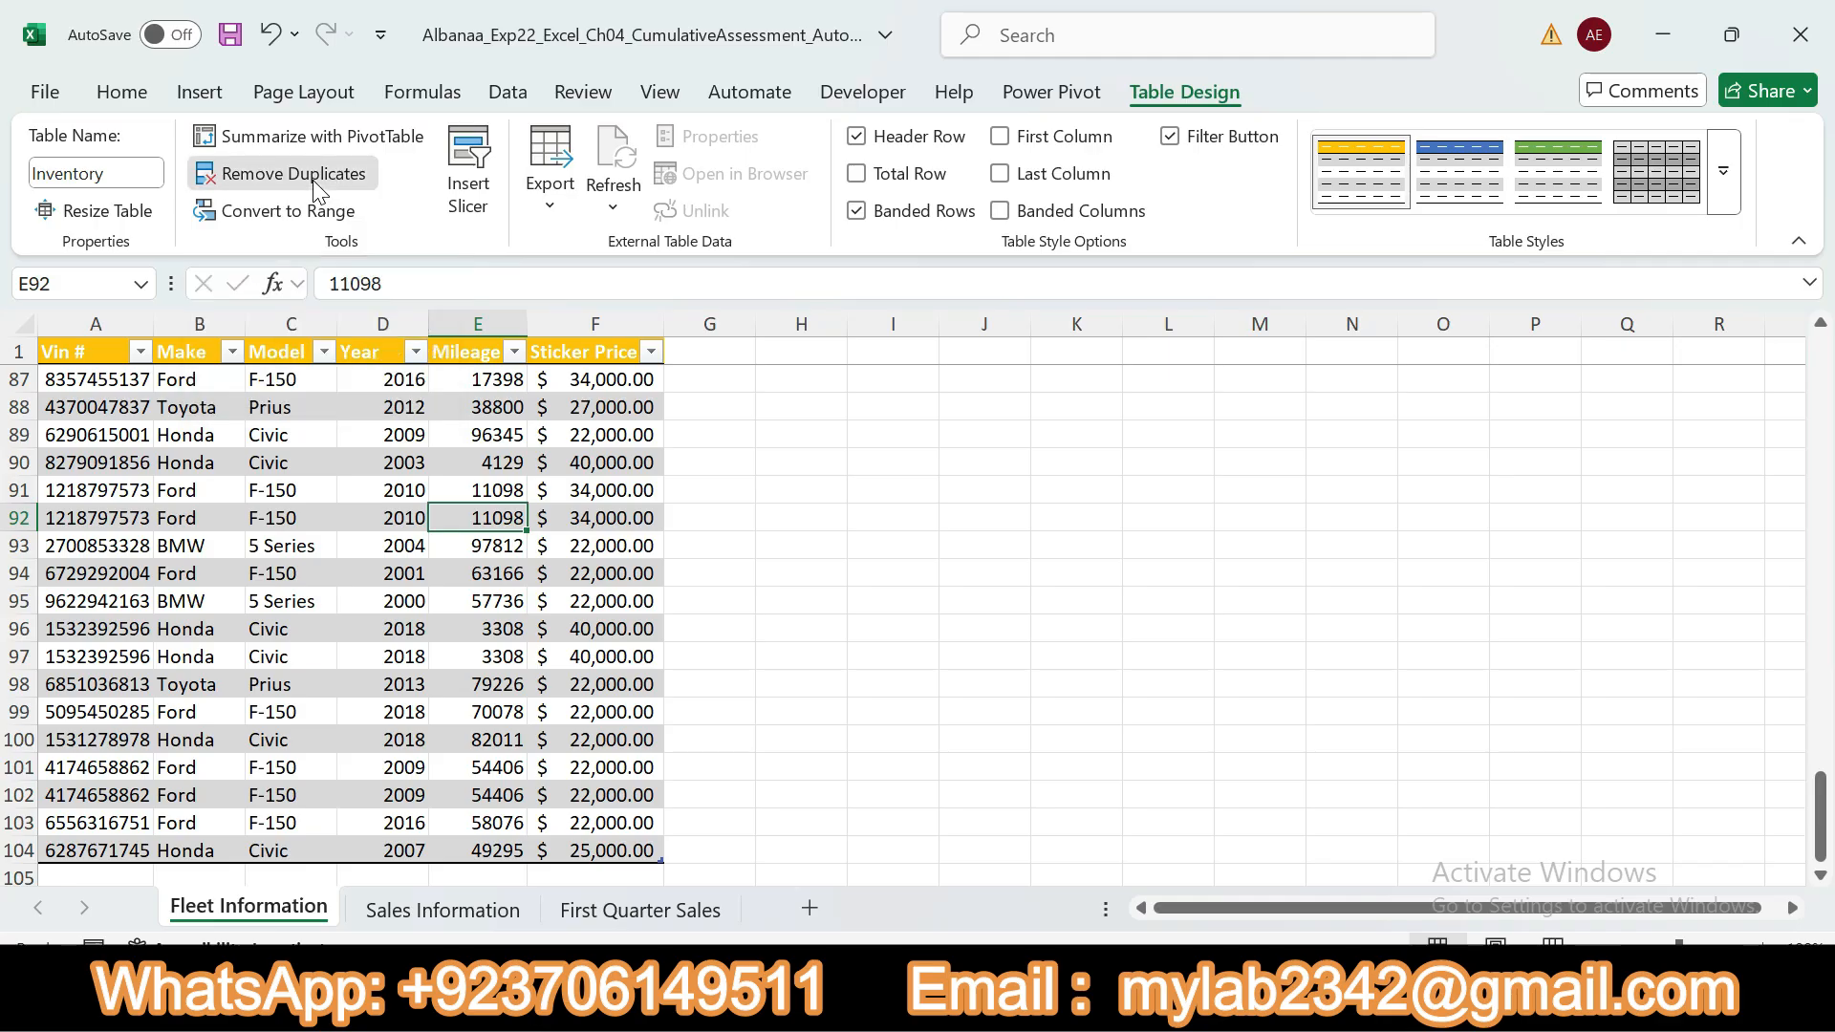
pyautogui.click(316, 186)
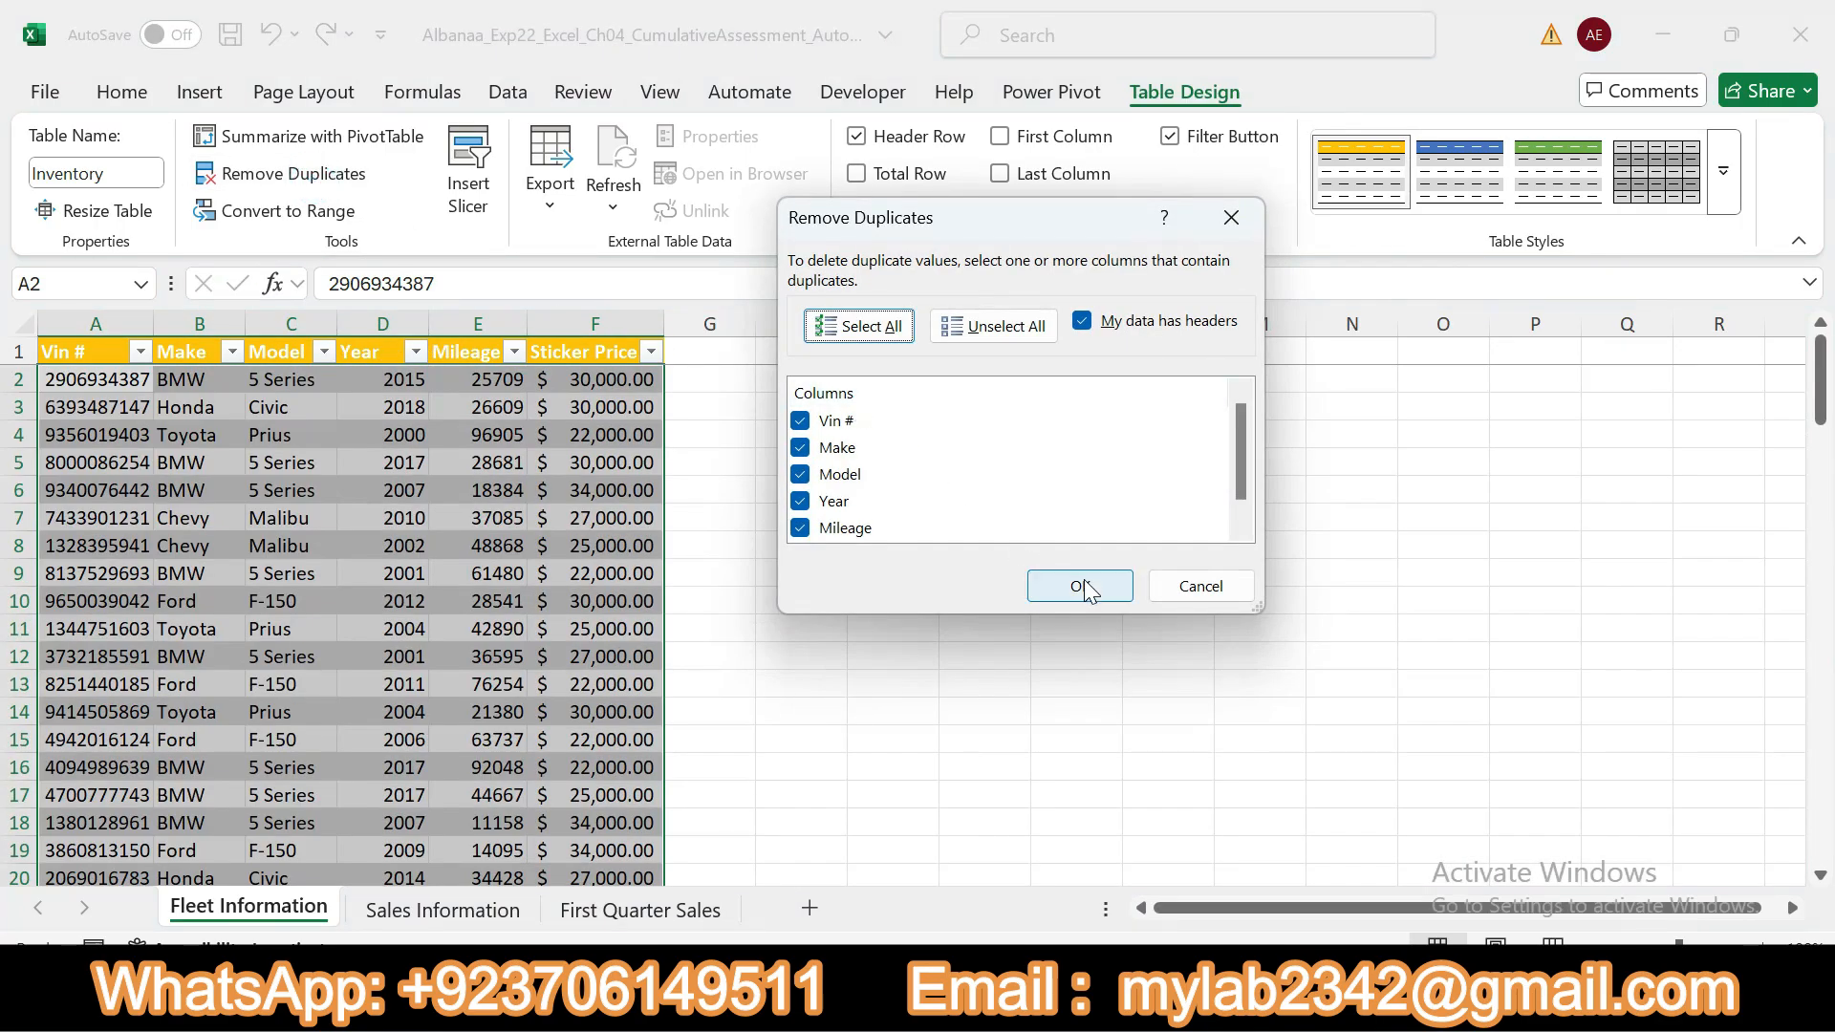
pyautogui.click(1082, 586)
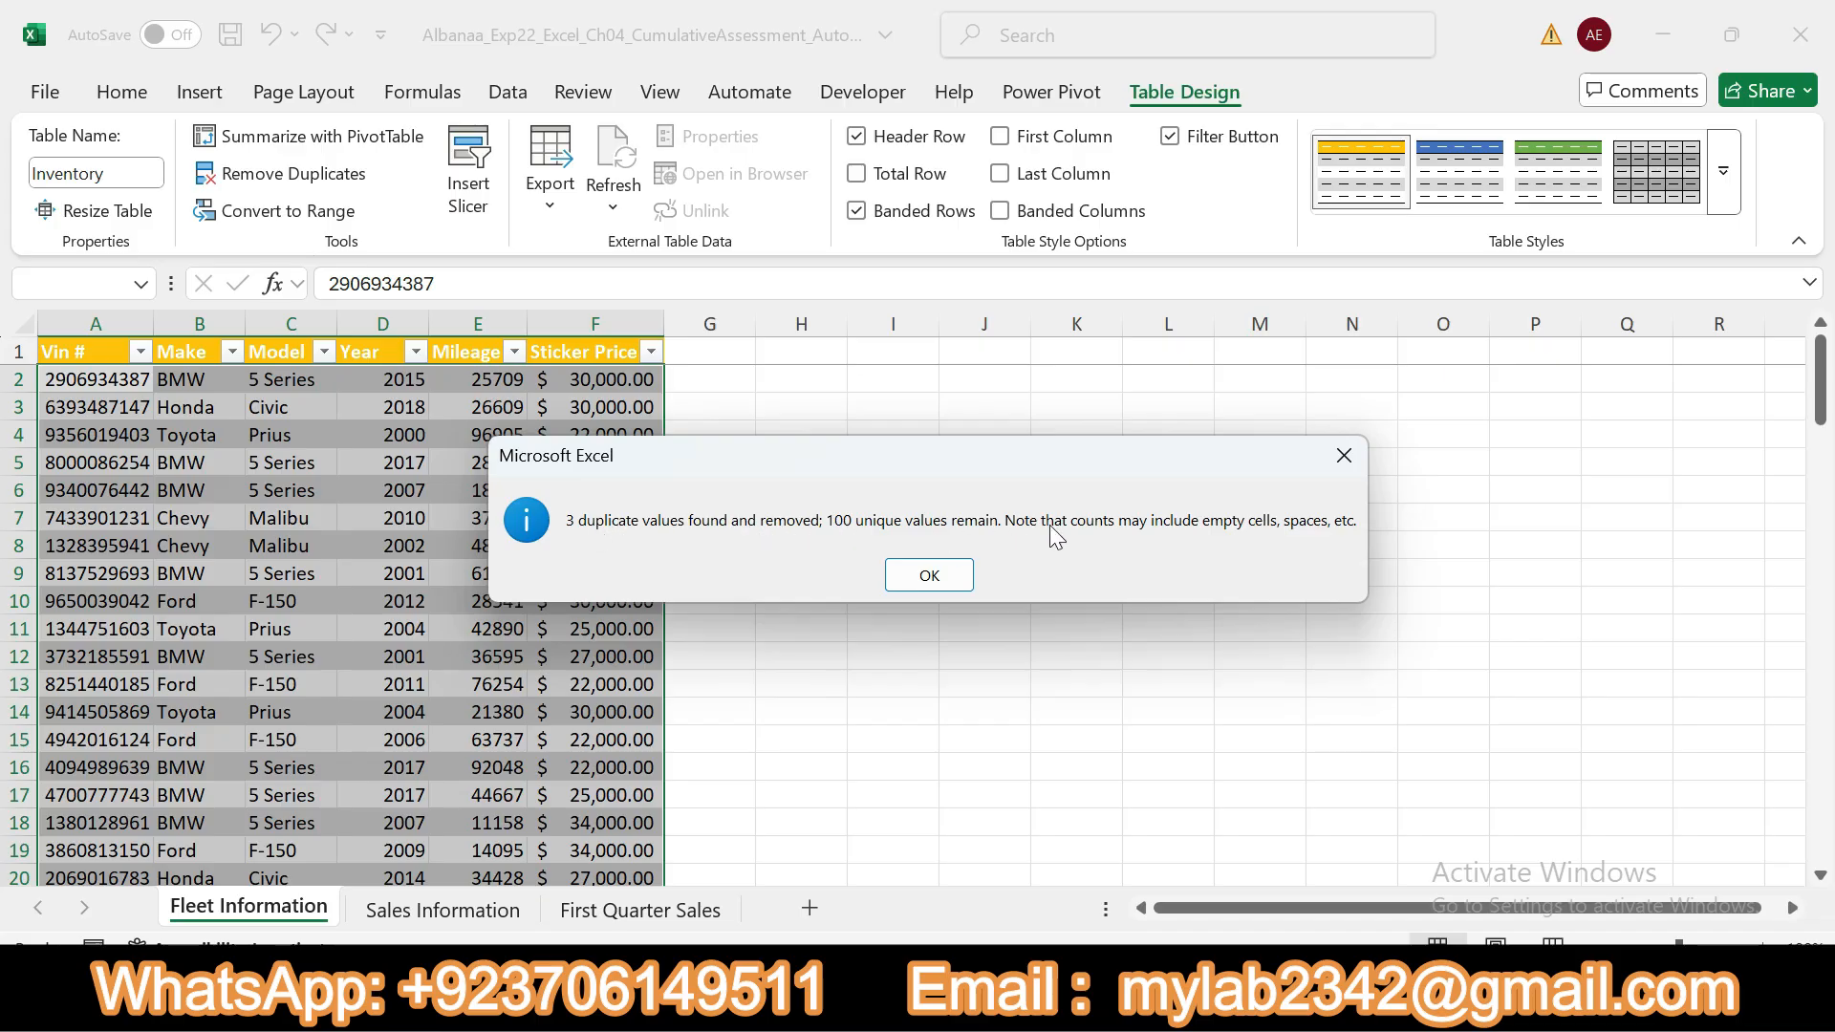
pyautogui.click(929, 576)
pyautogui.moveTo(1822, 784); pyautogui.dragTo(1819, 373)
# Undo the step 4 highlight and highlight the step 5 sorting instruction in turquoise.
pyautogui.hotkey('alt', 'Tab')
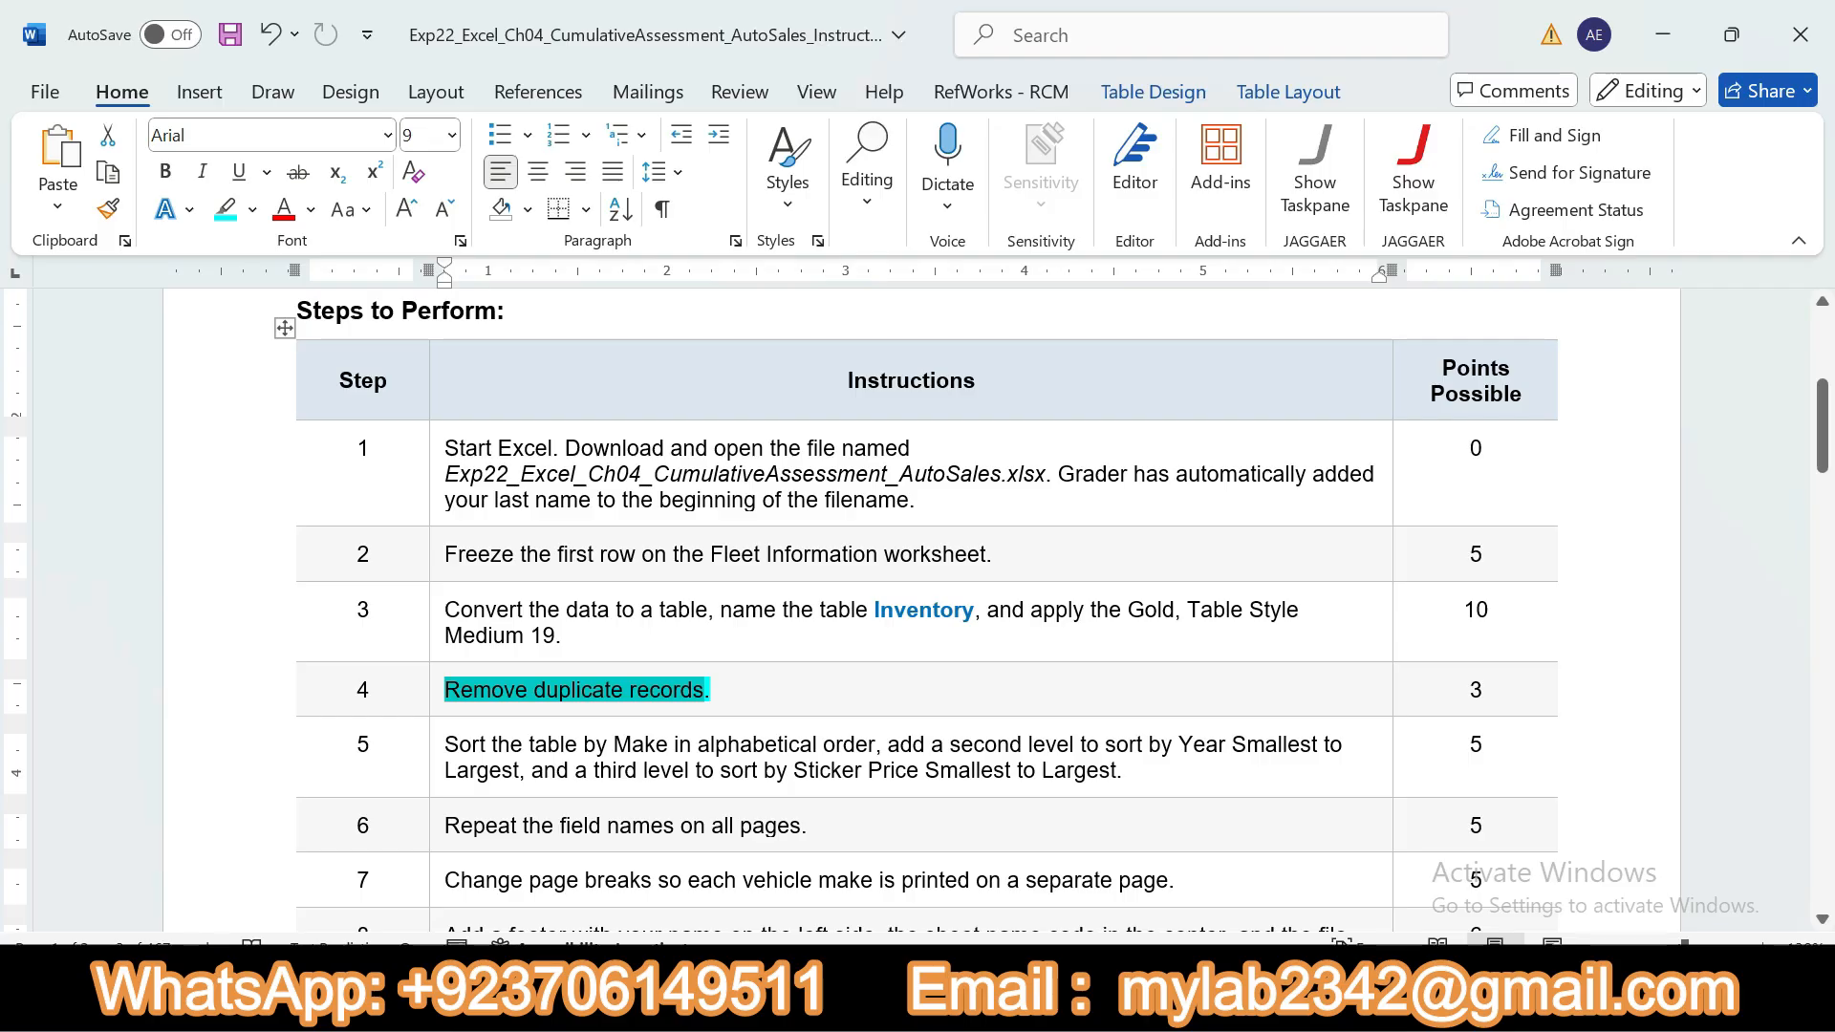
pyautogui.hotkey('ctrl', 'z')
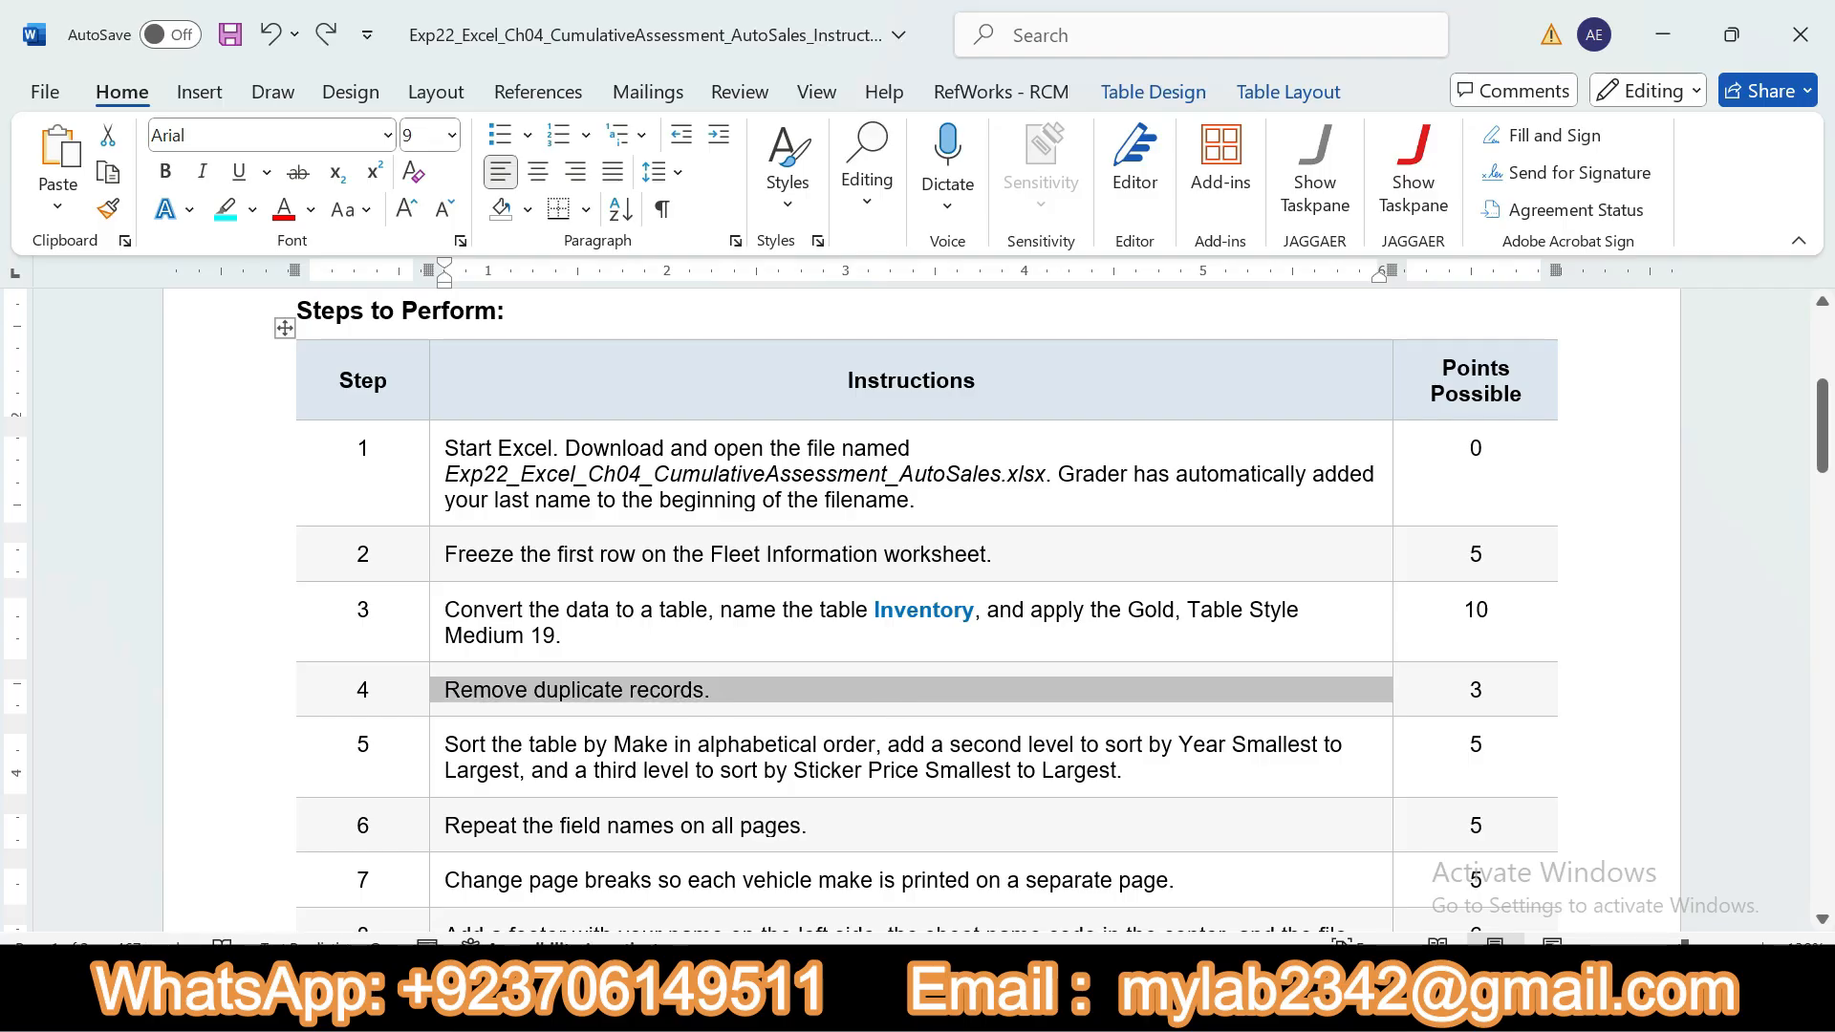
pyautogui.click(431, 757)
pyautogui.click(558, 709)
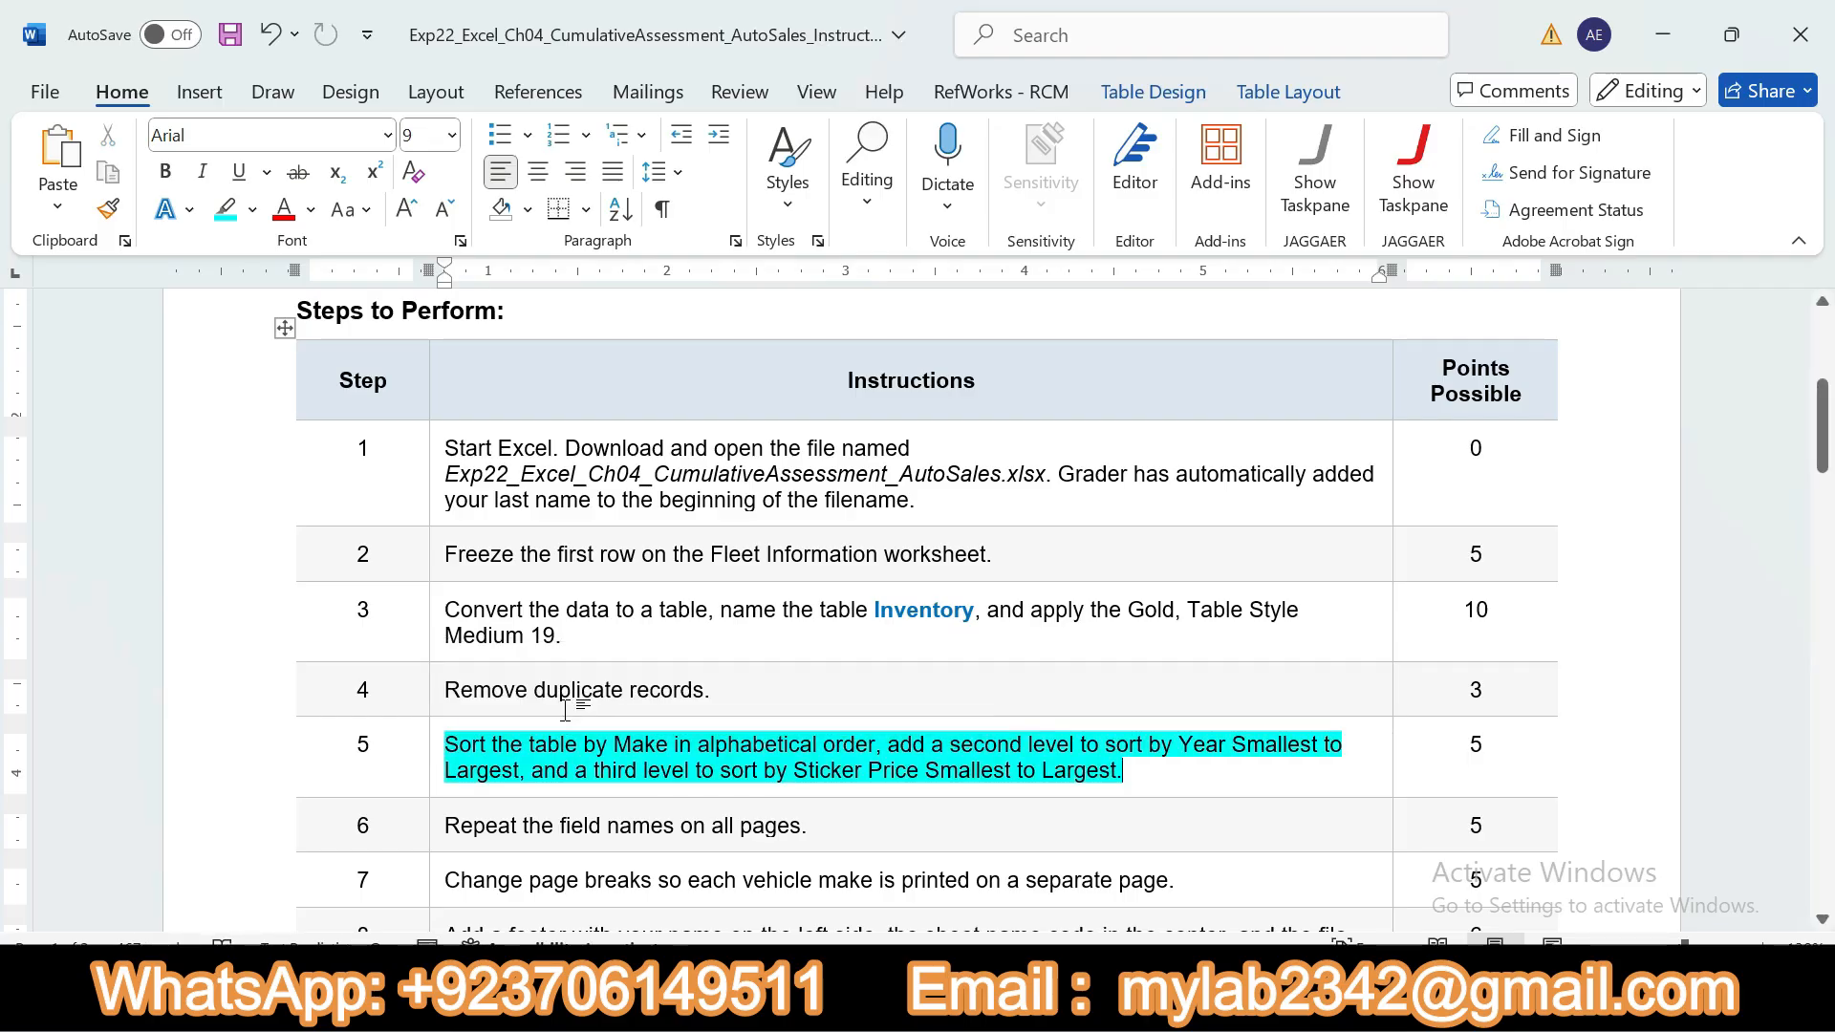
# Review the first sort requirement, sorting by Make alphabetically, in the step 5 instruction.
pyautogui.moveTo(1825, 411); pyautogui.dragTo(1827, 461)
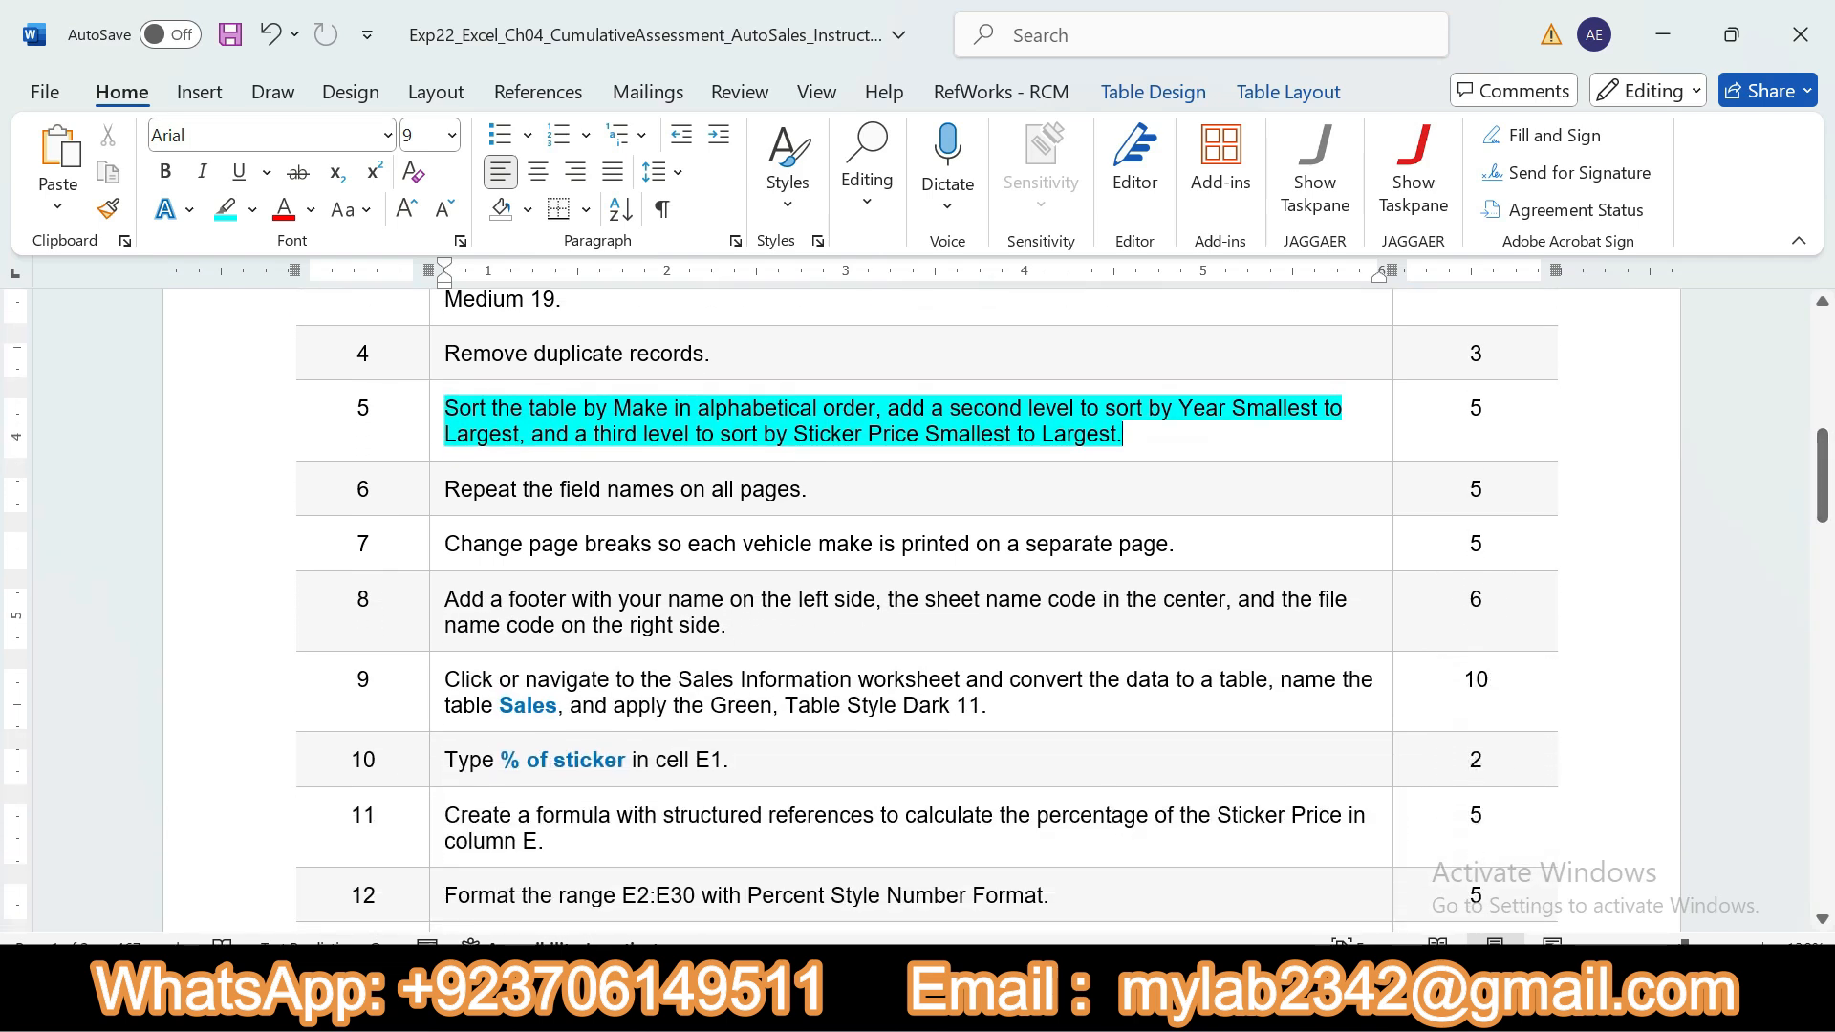
pyautogui.tripleClick(452, 408)
pyautogui.click(452, 408)
pyautogui.doubleClick(446, 406)
pyautogui.moveTo(445, 405); pyautogui.dragTo(860, 408)
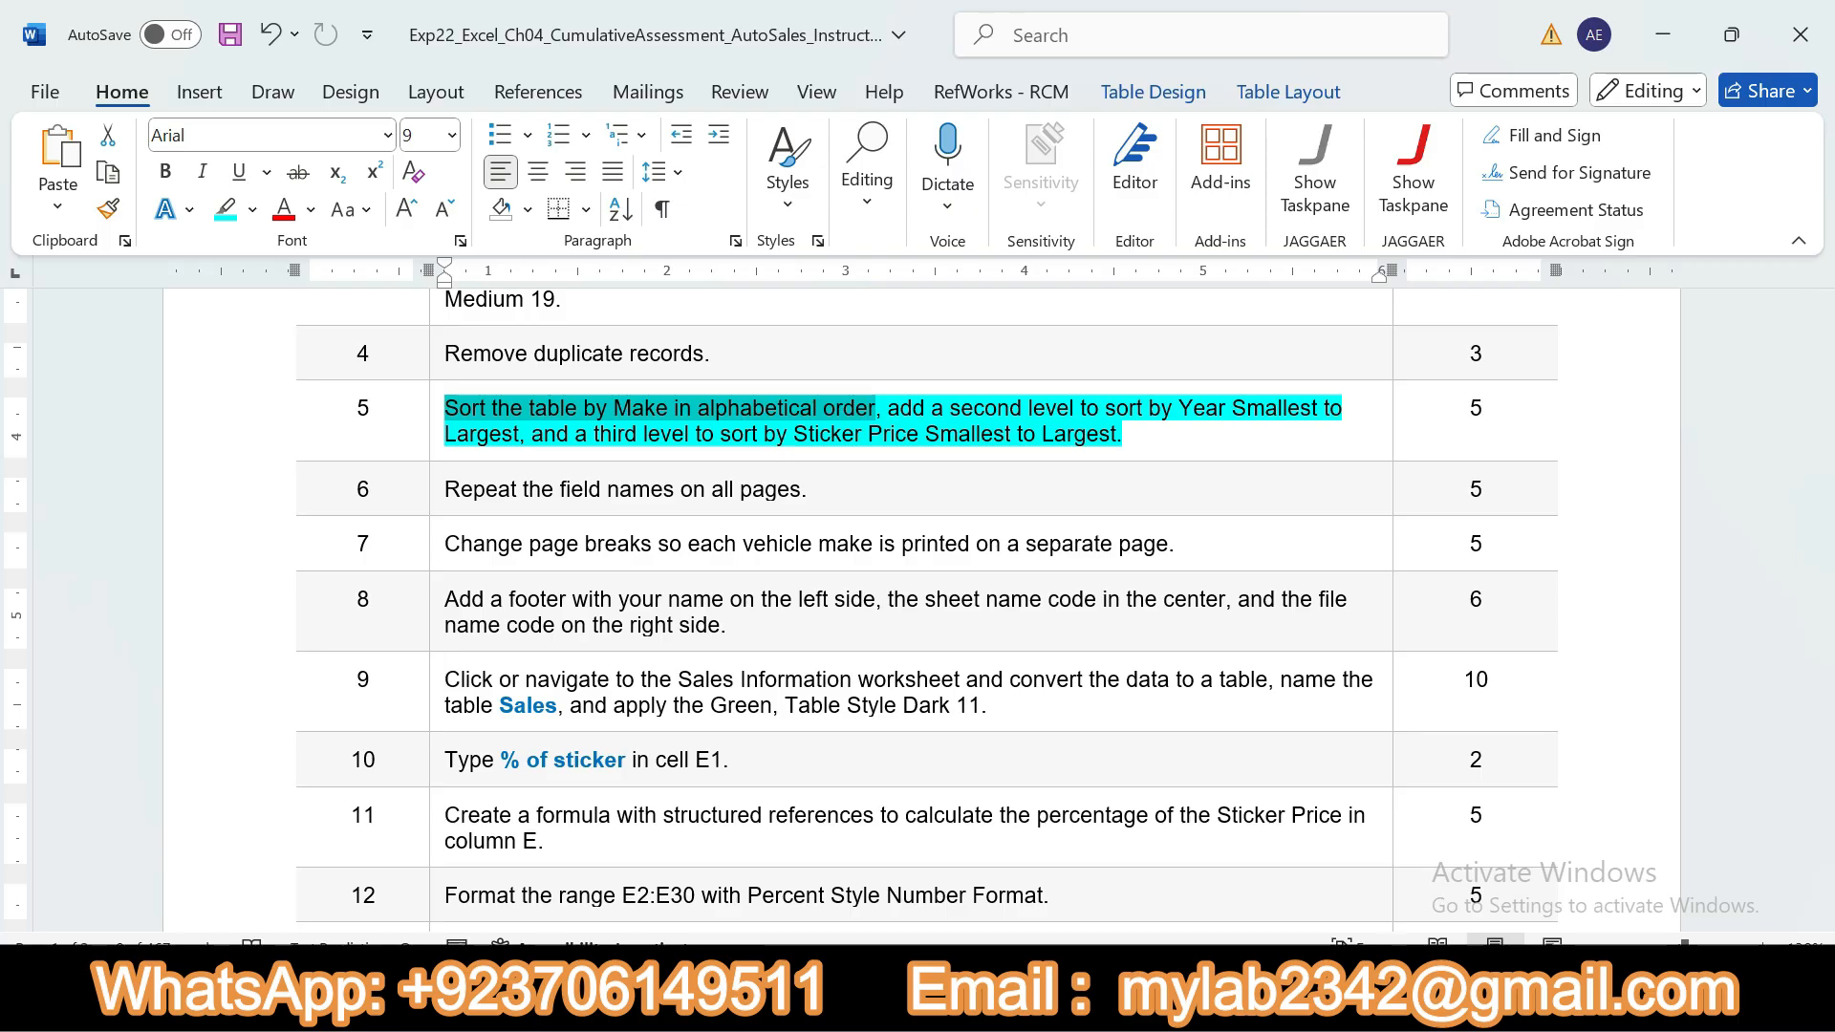
# Open a custom sort for the table and set the first level to sort by Make.
pyautogui.hotkey('alt', 'Tab')
pyautogui.click(121, 92)
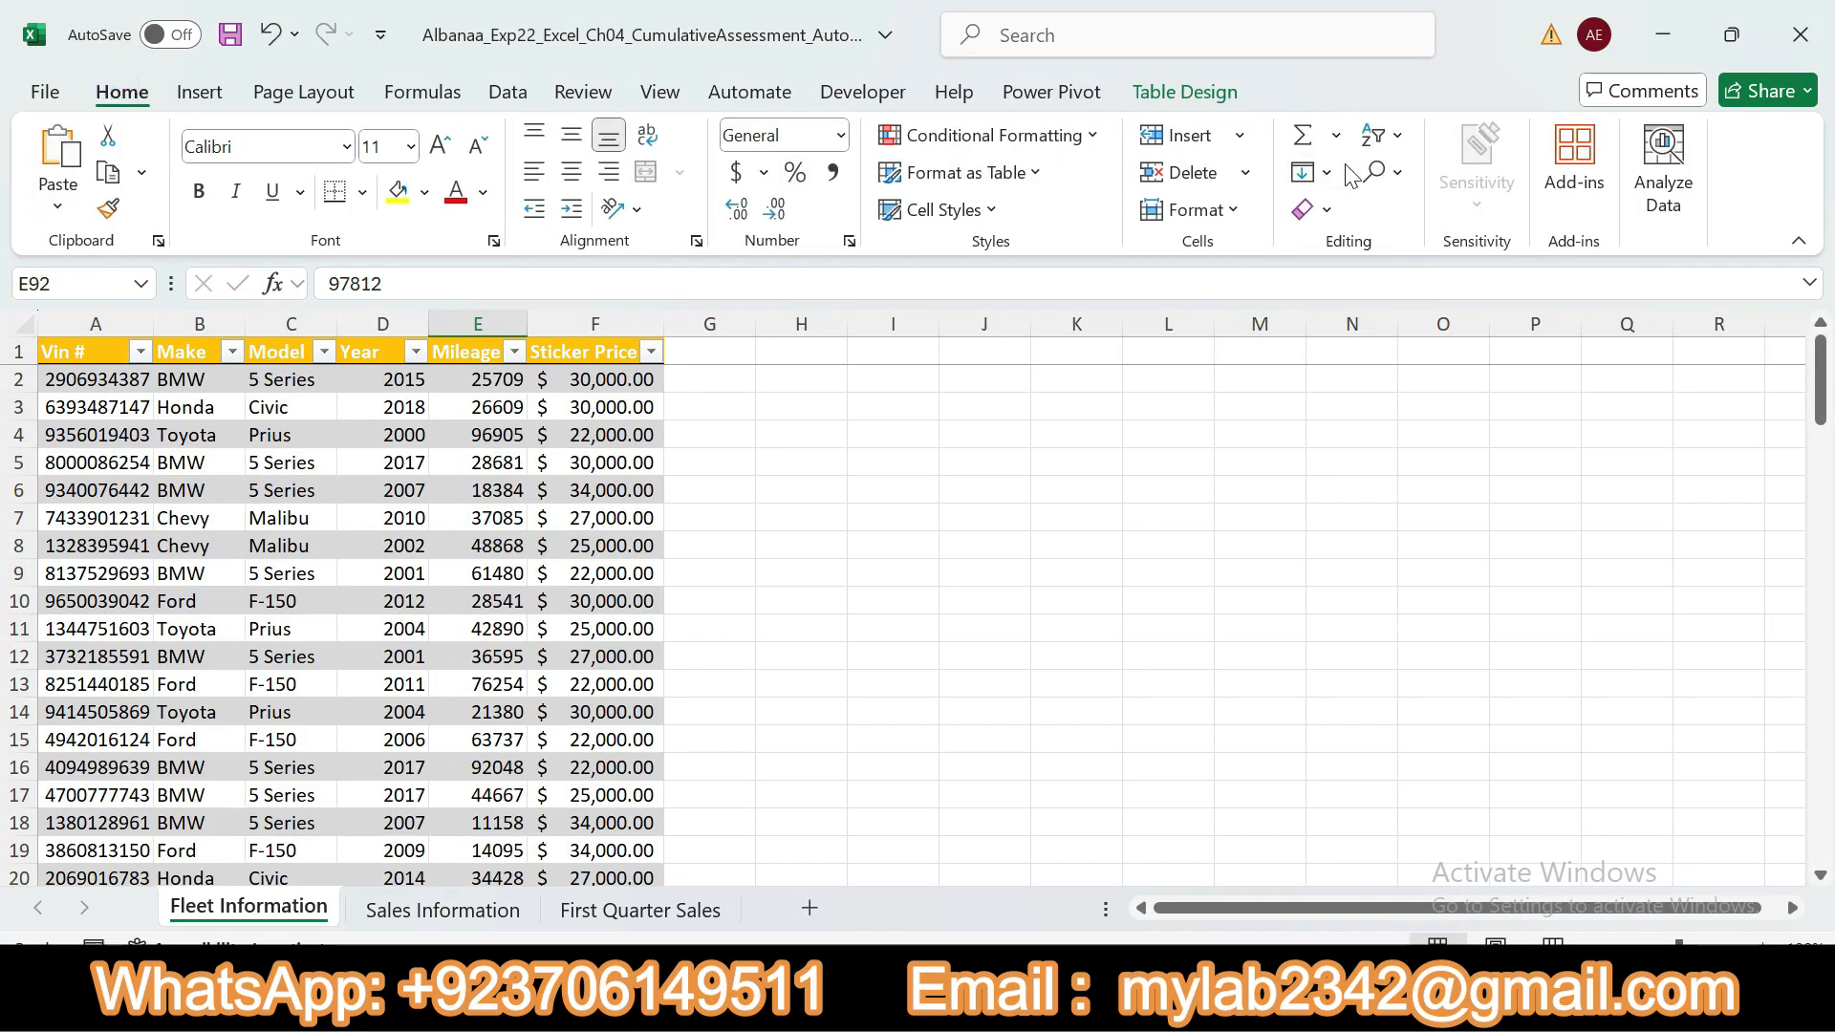
pyautogui.click(1392, 144)
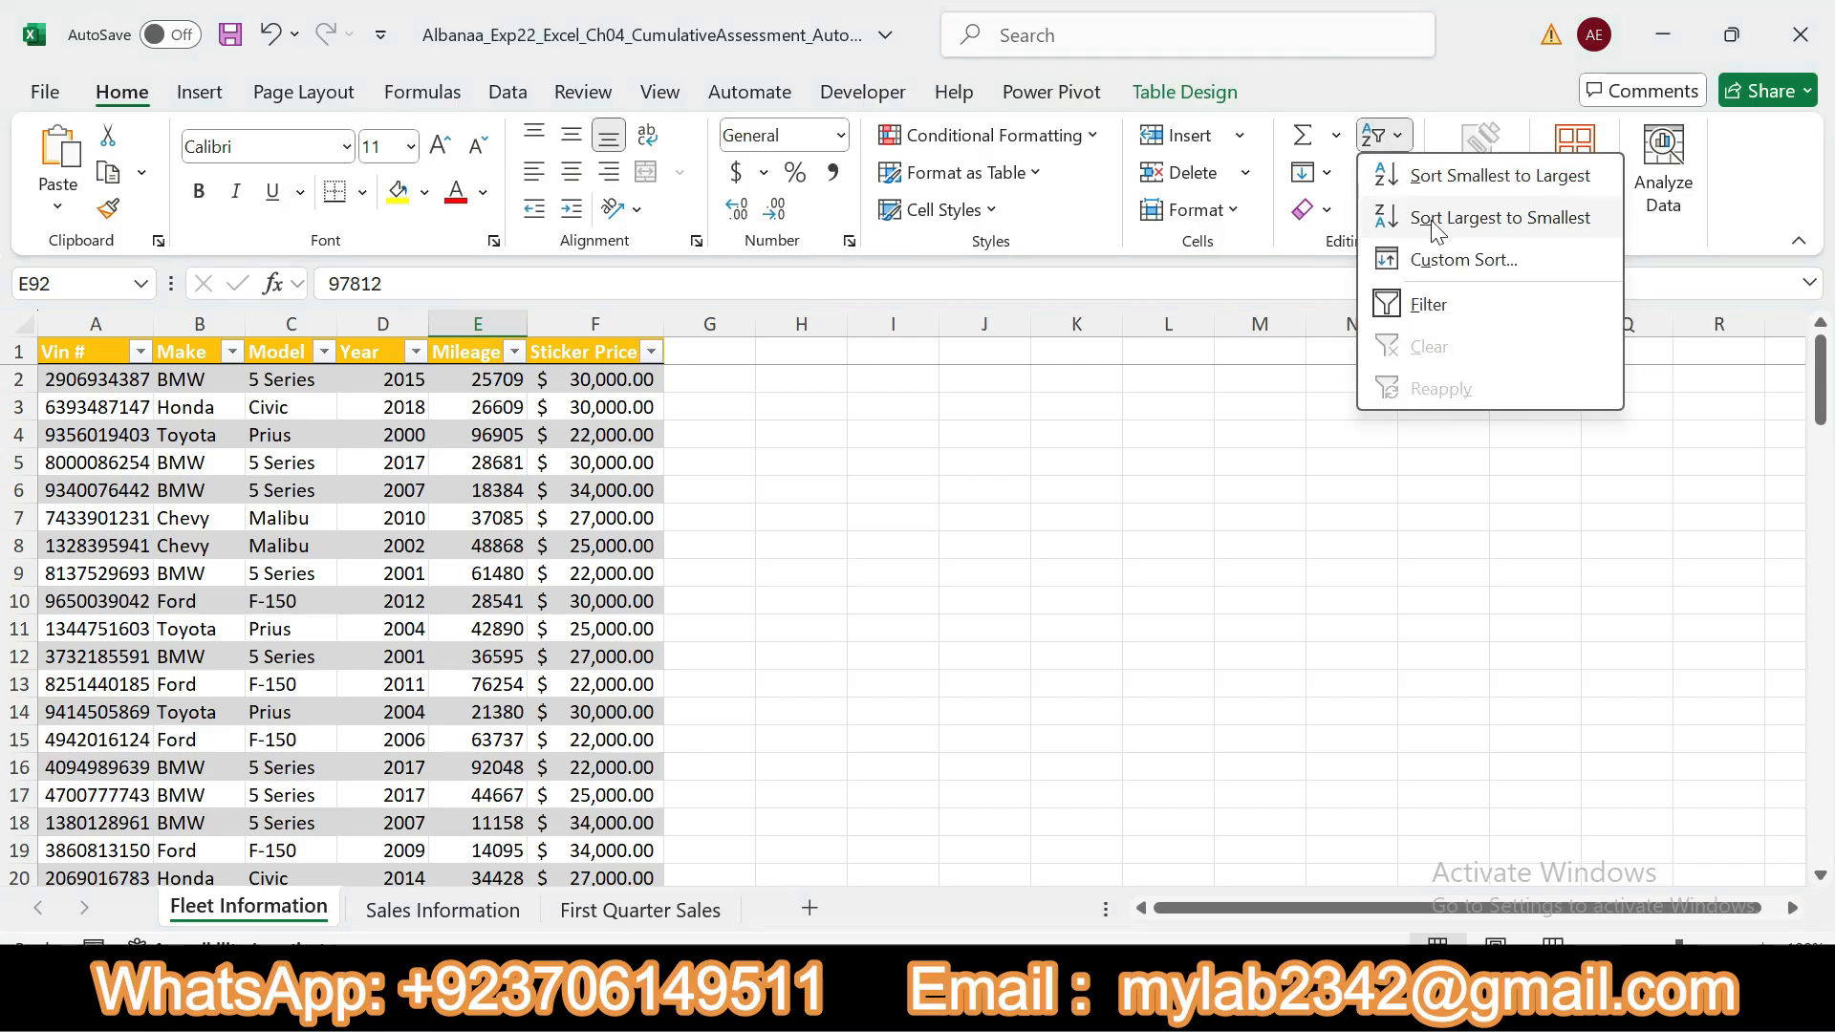
pyautogui.click(1458, 264)
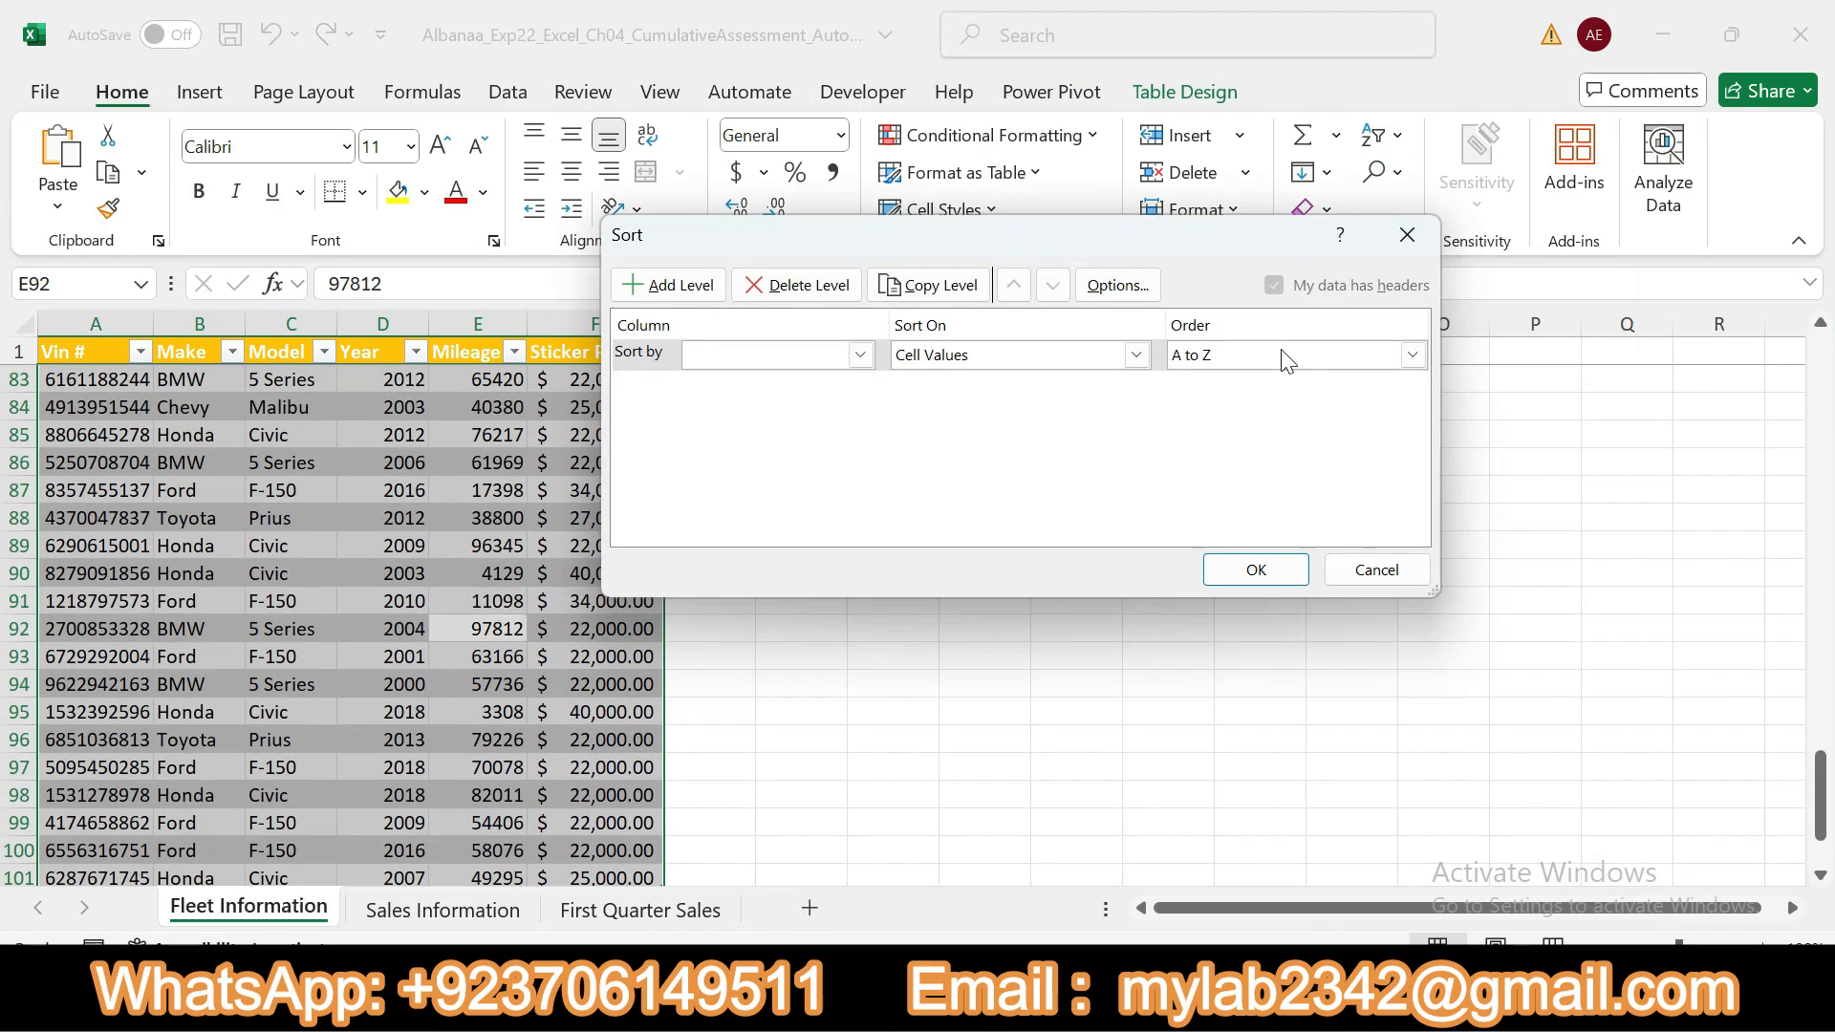
pyautogui.click(863, 360)
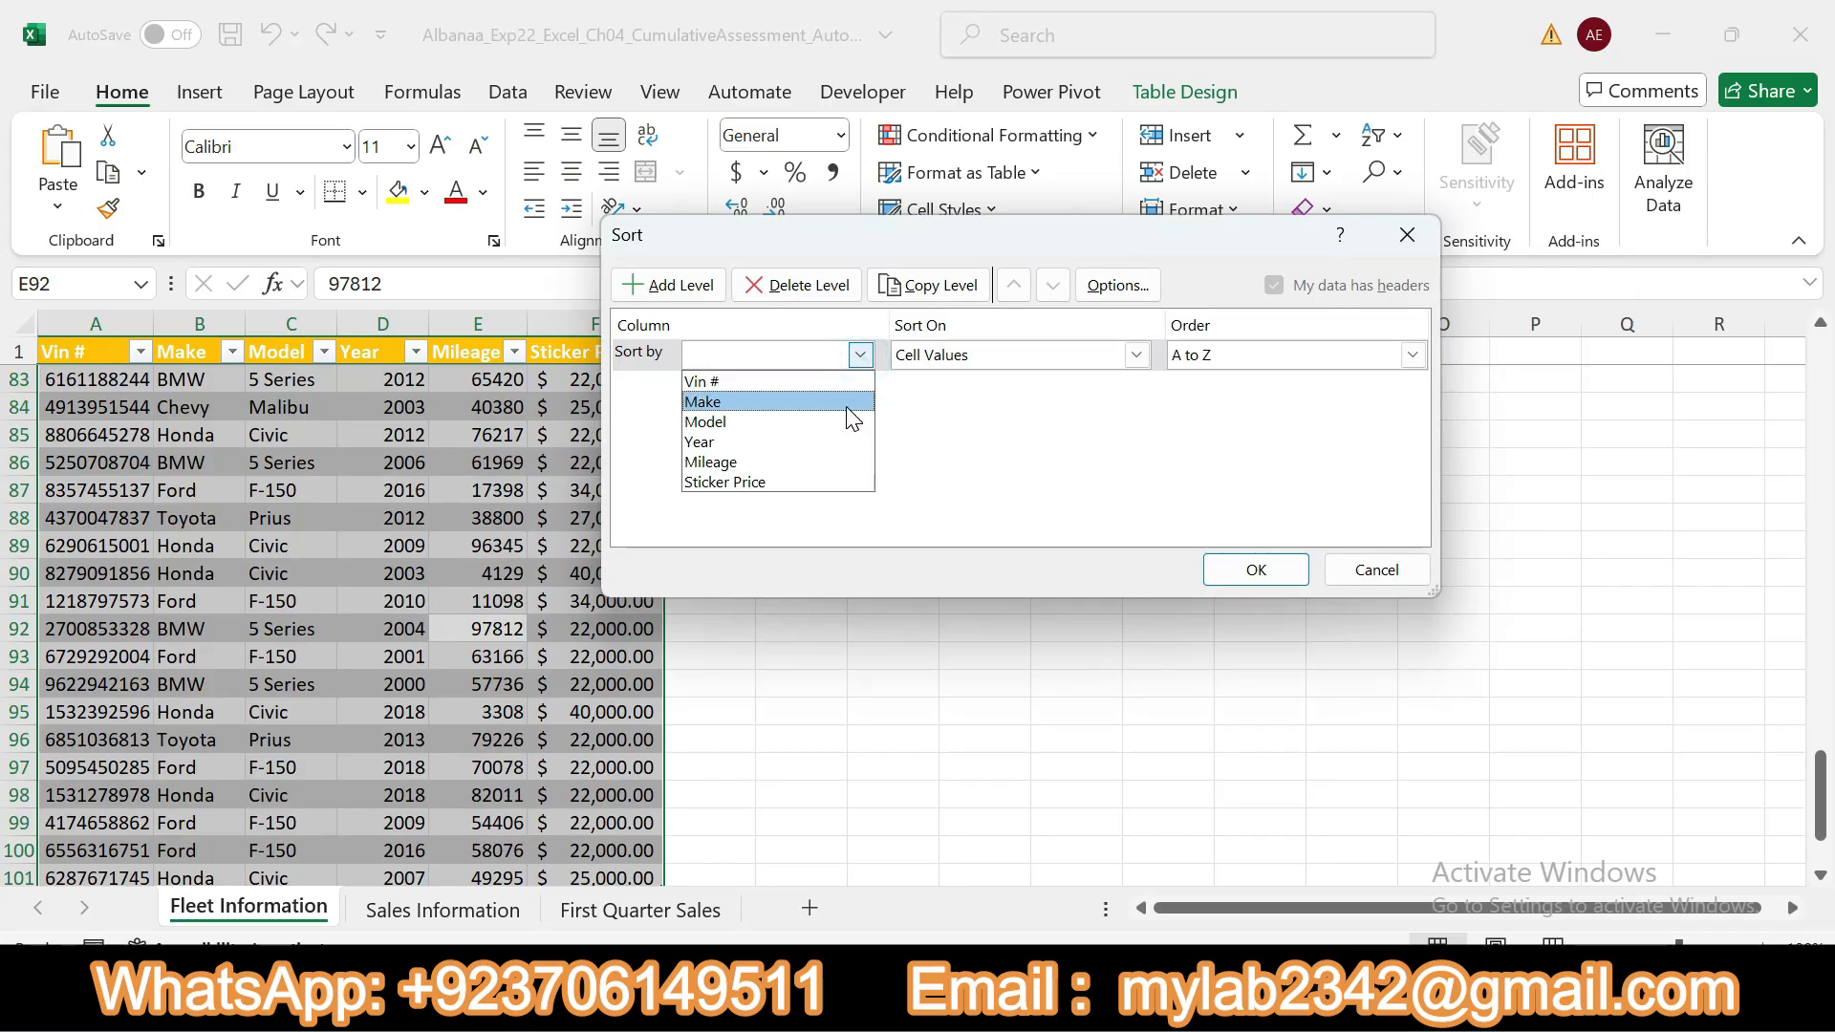
pyautogui.click(848, 402)
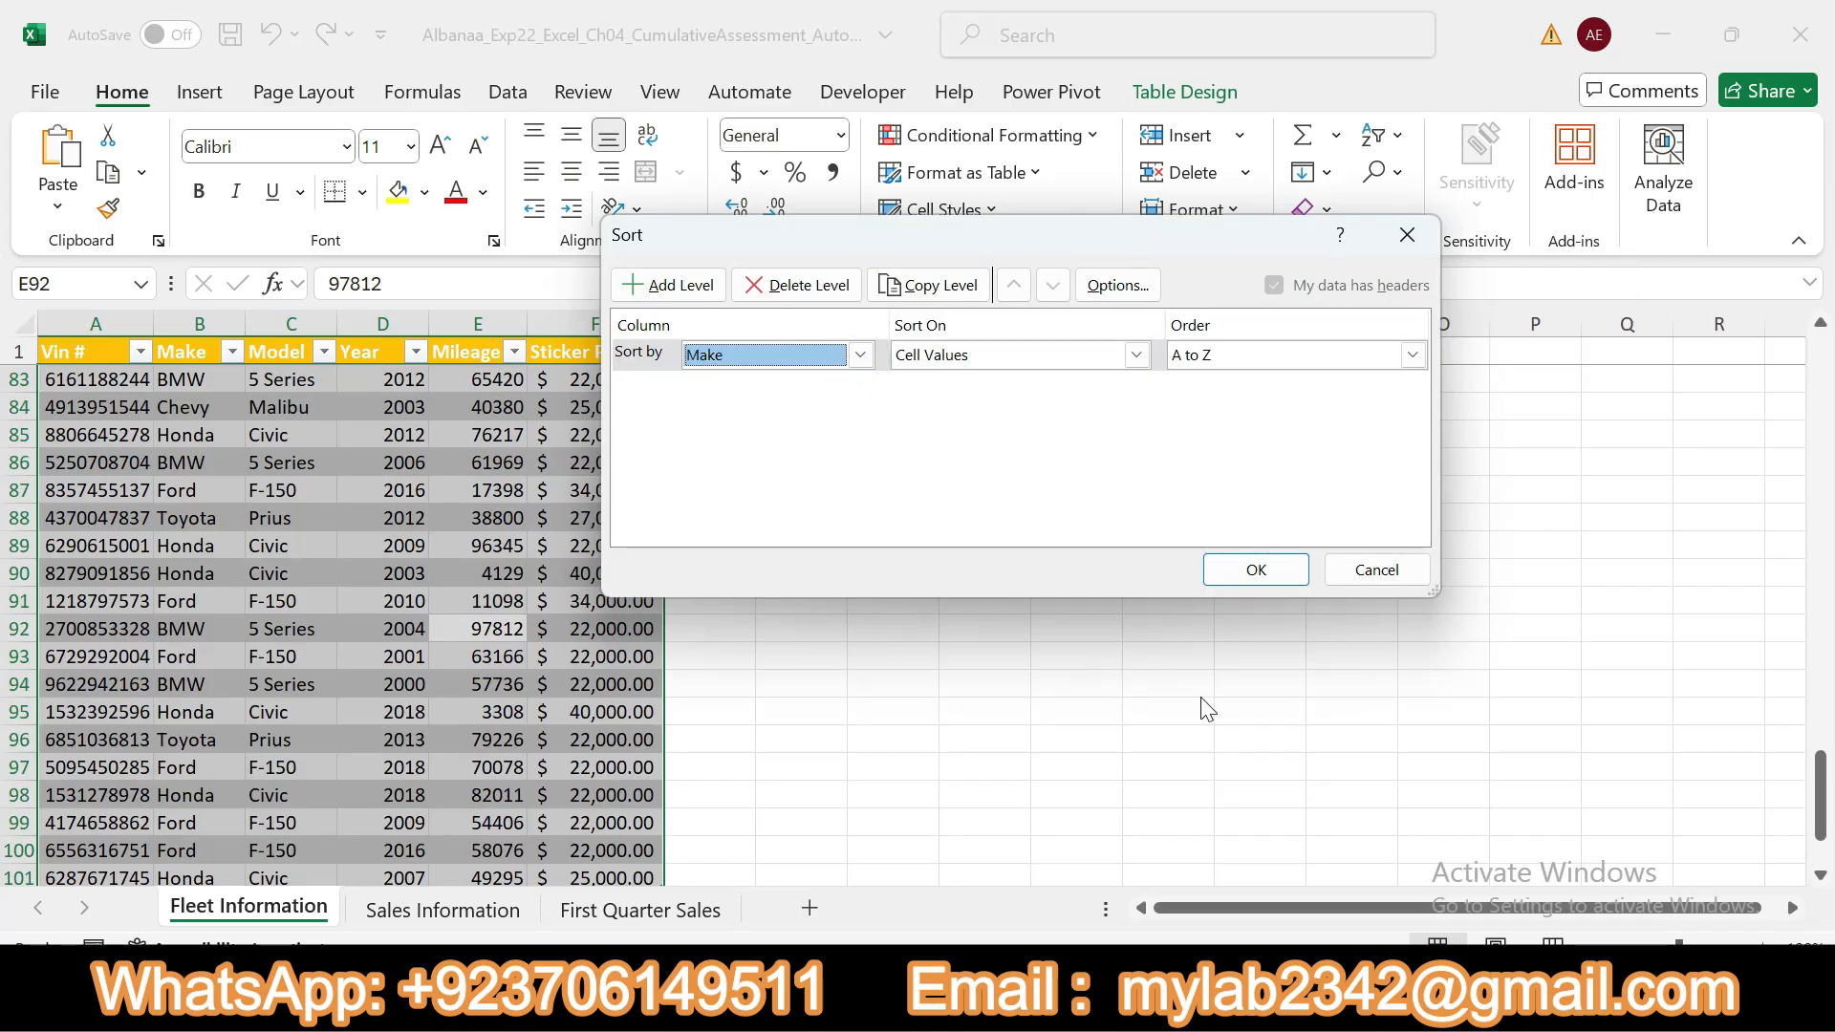
# Add a second sort level by Year, Smallest to Largest.
pyautogui.hotkey('alt', 'Tab')
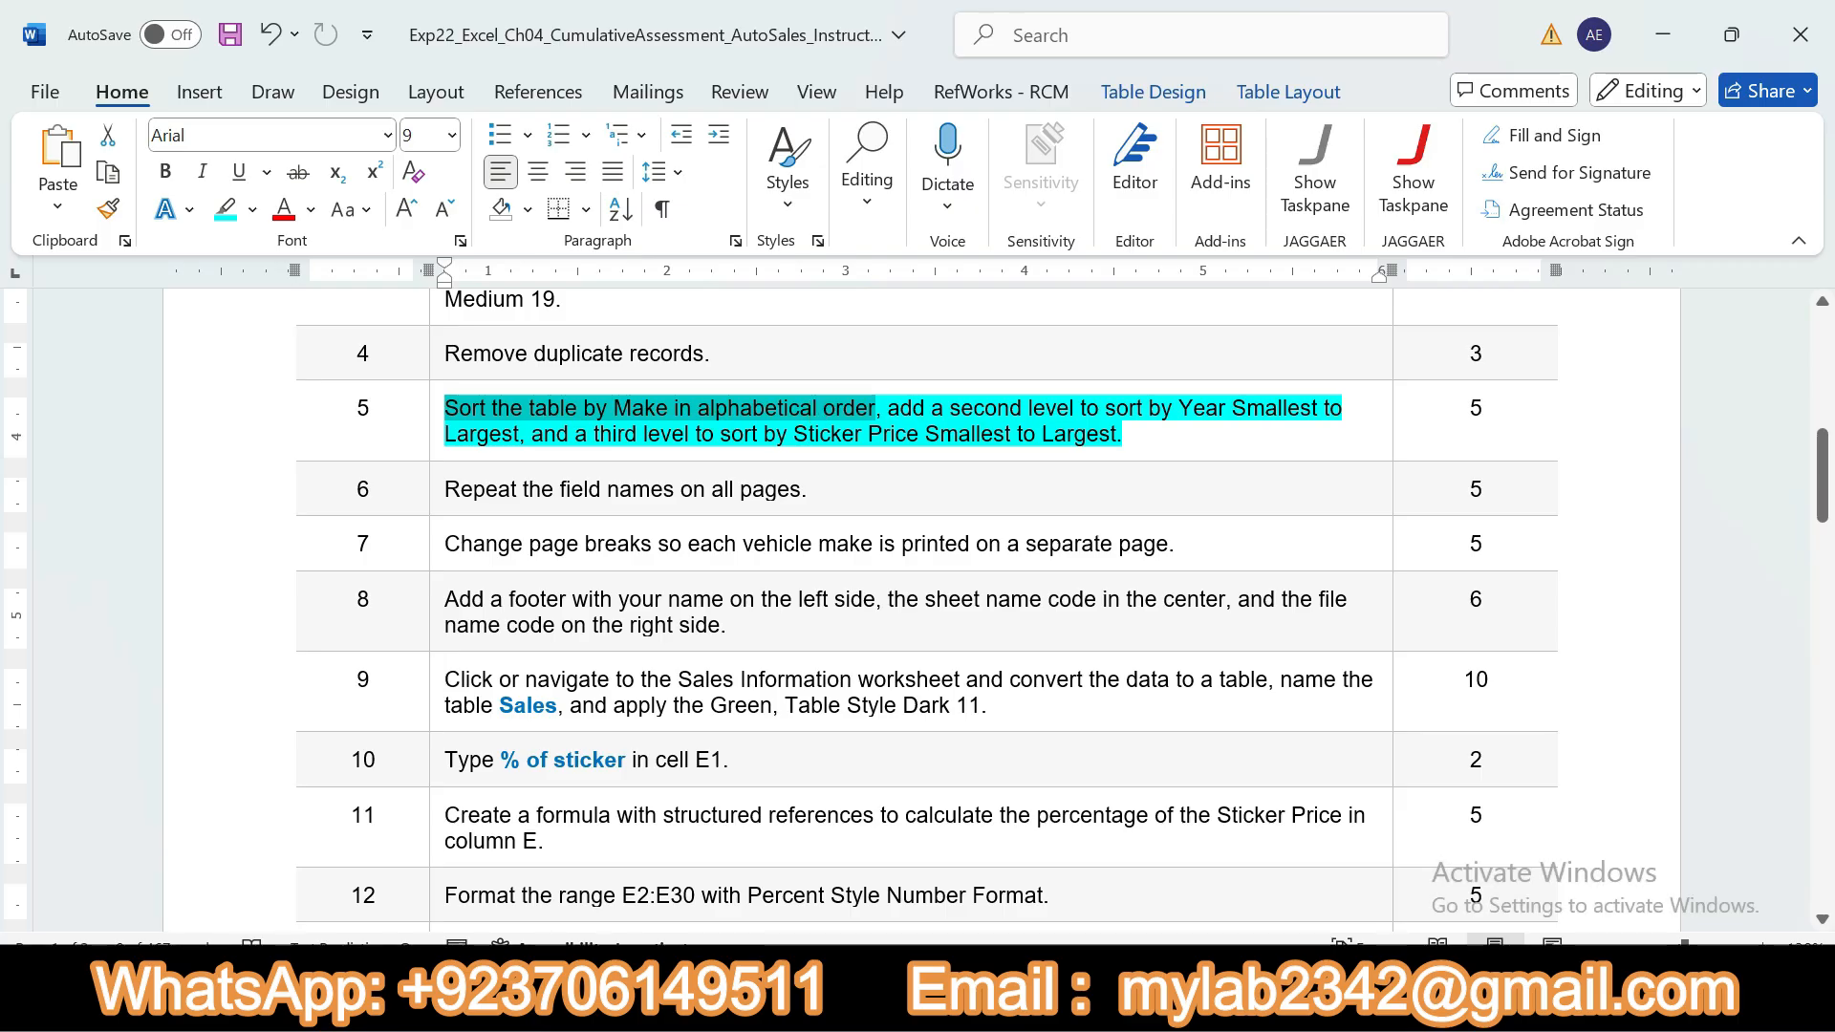
pyautogui.moveTo(888, 409); pyautogui.dragTo(524, 435)
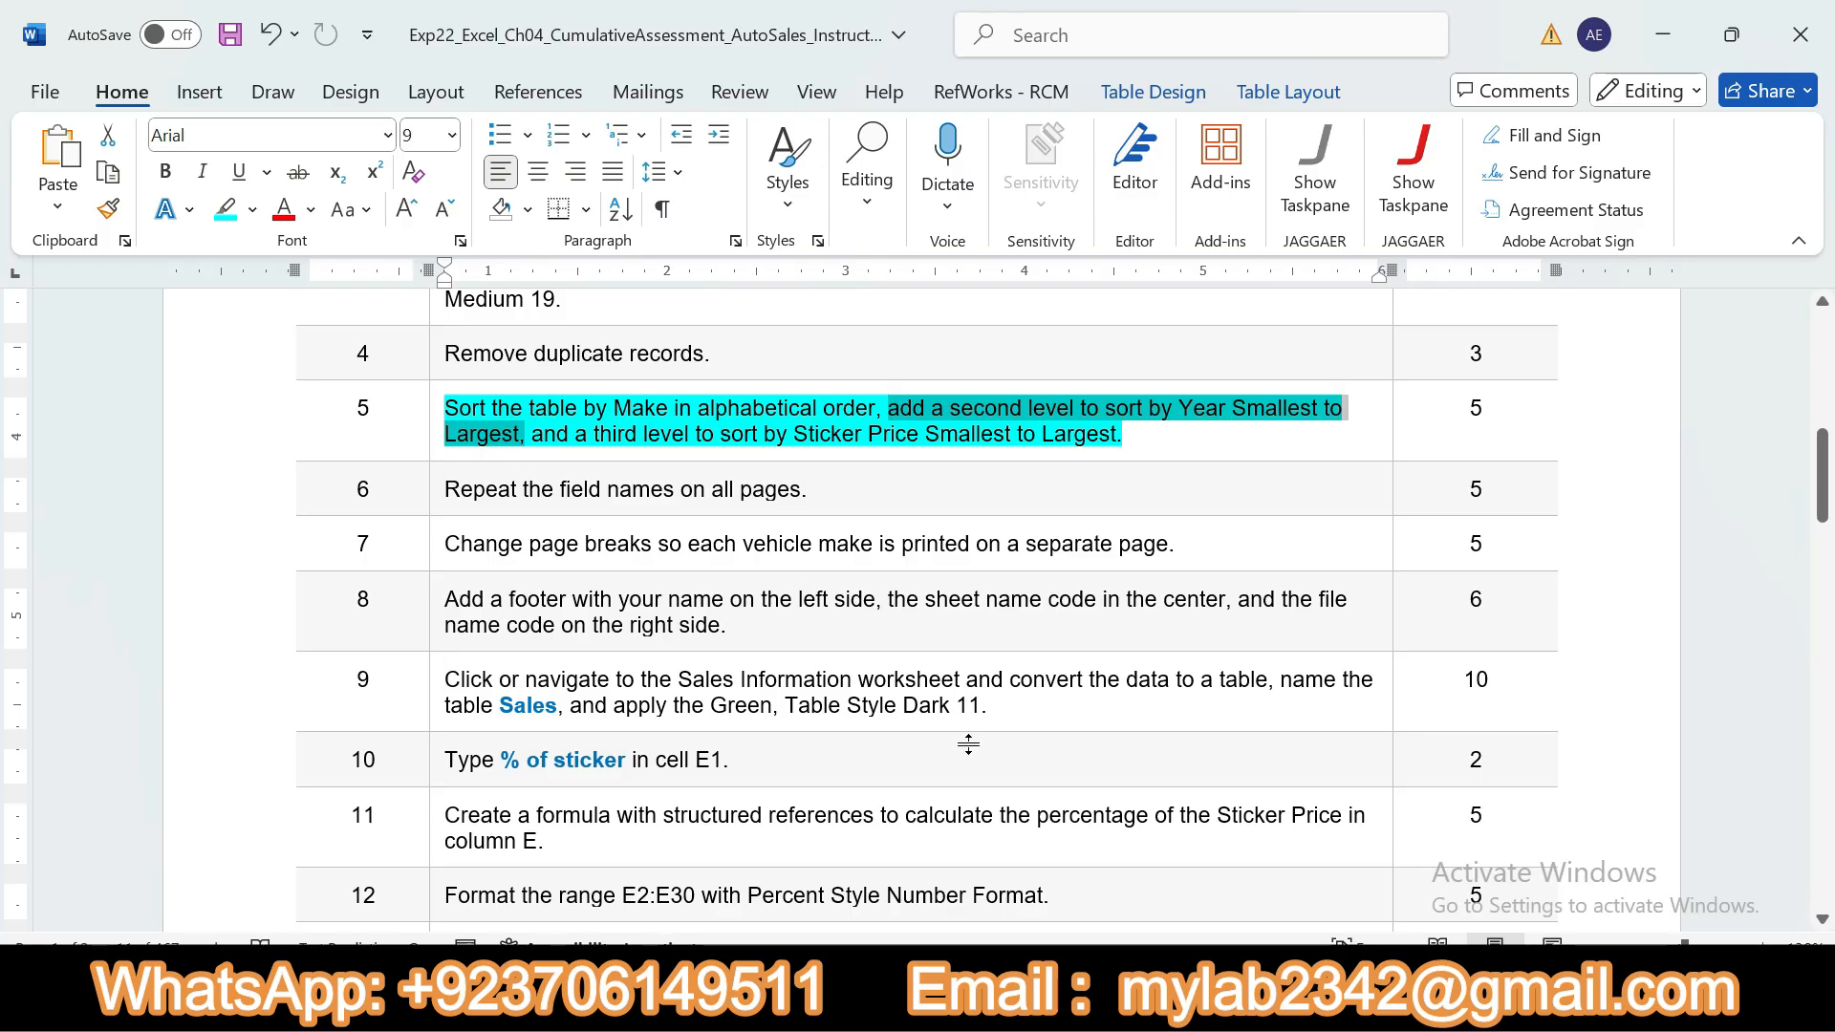
pyautogui.click(1299, 1003)
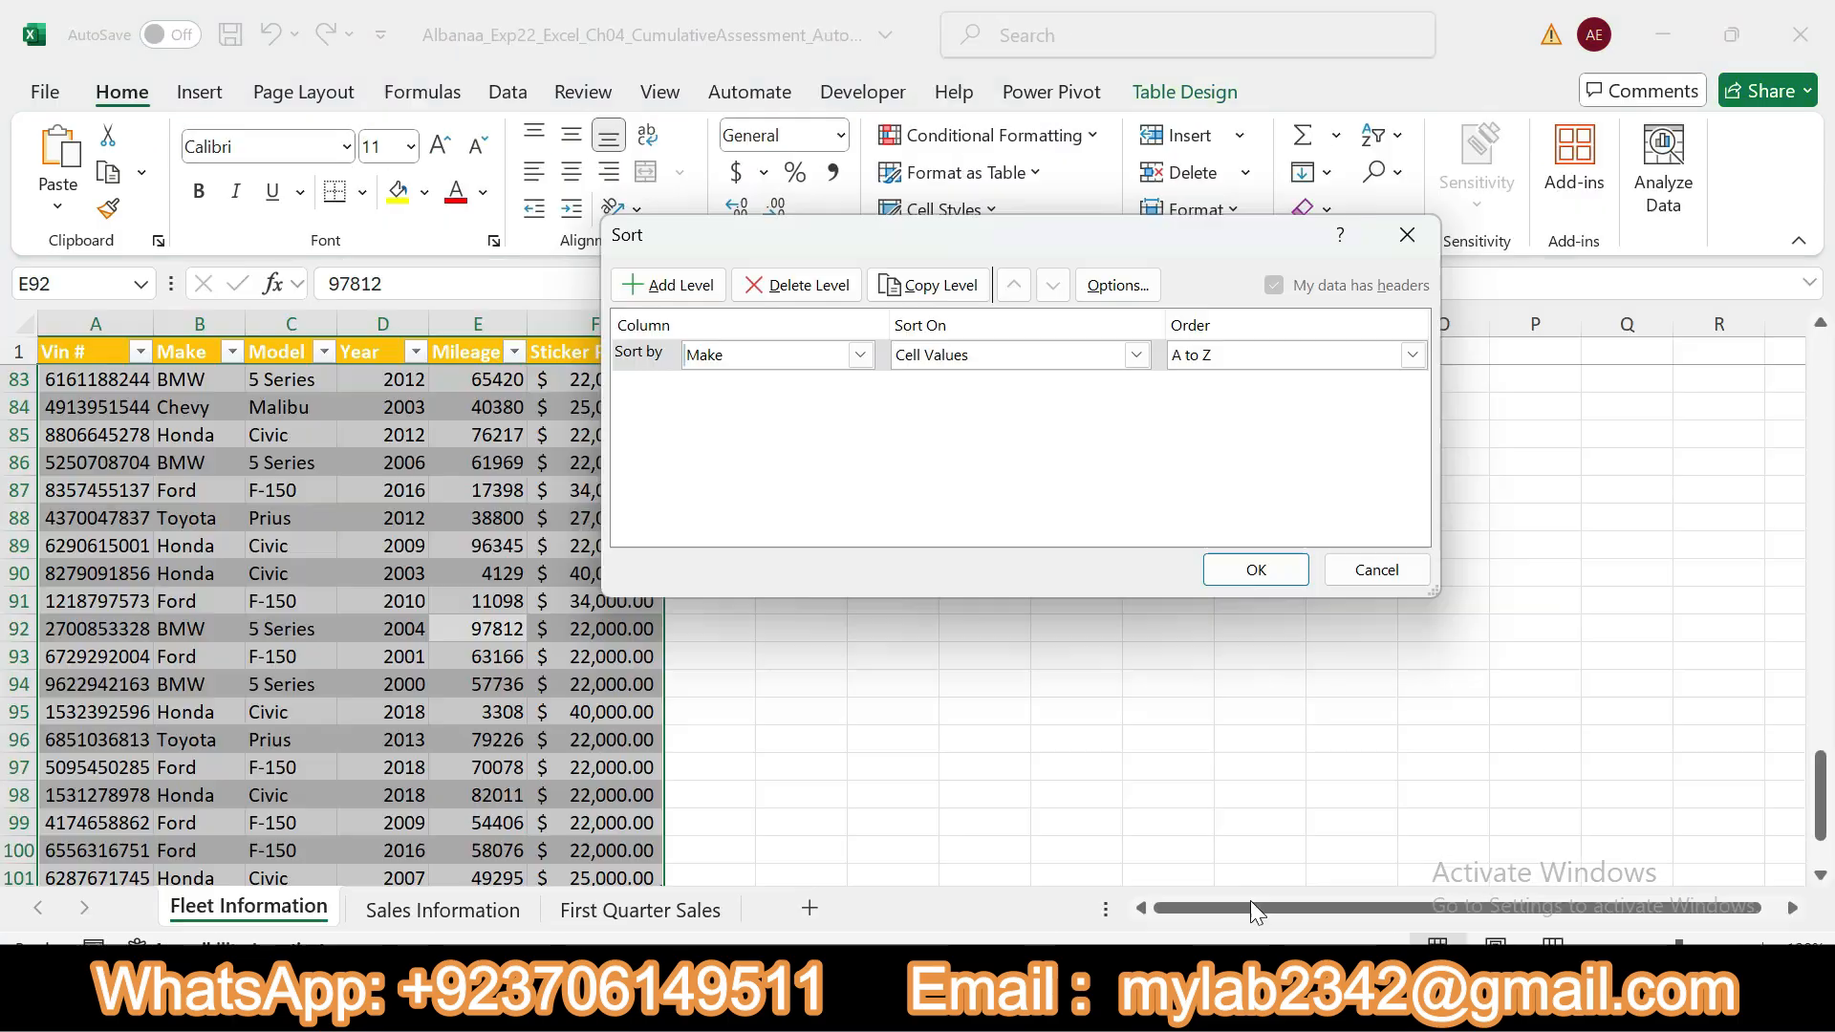
pyautogui.click(671, 284)
pyautogui.click(859, 387)
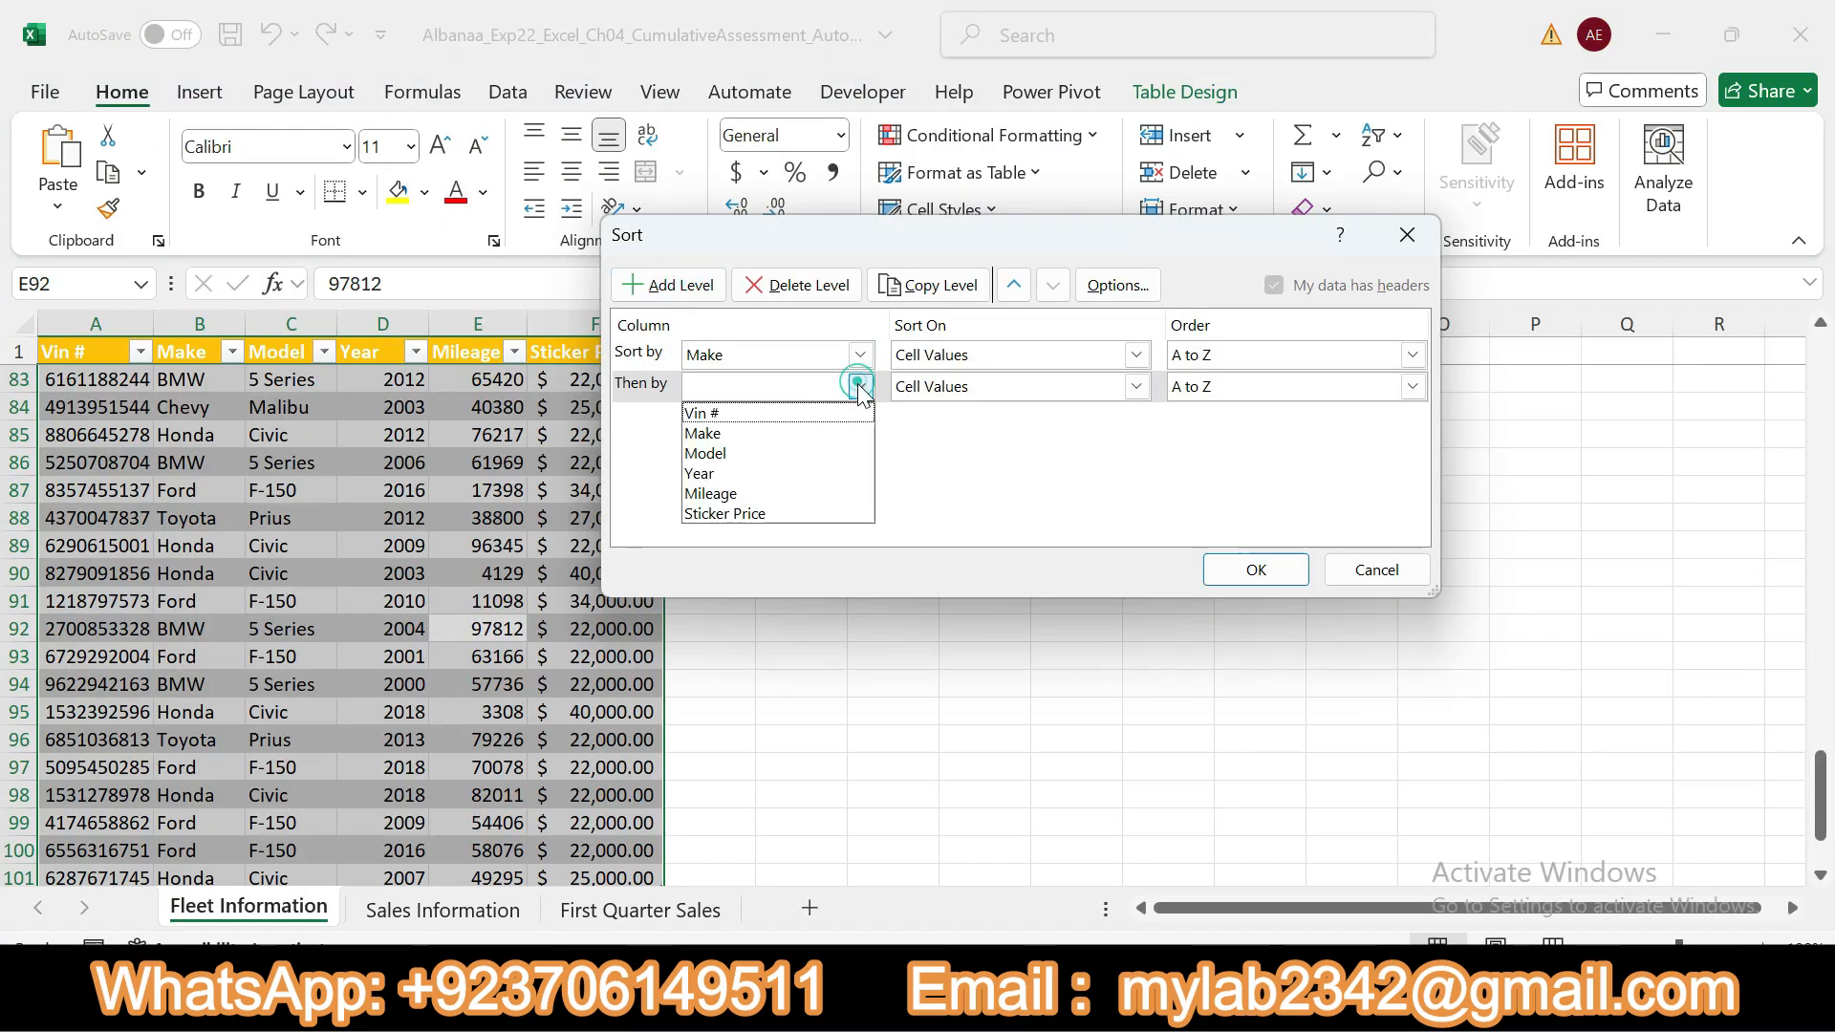
pyautogui.click(845, 473)
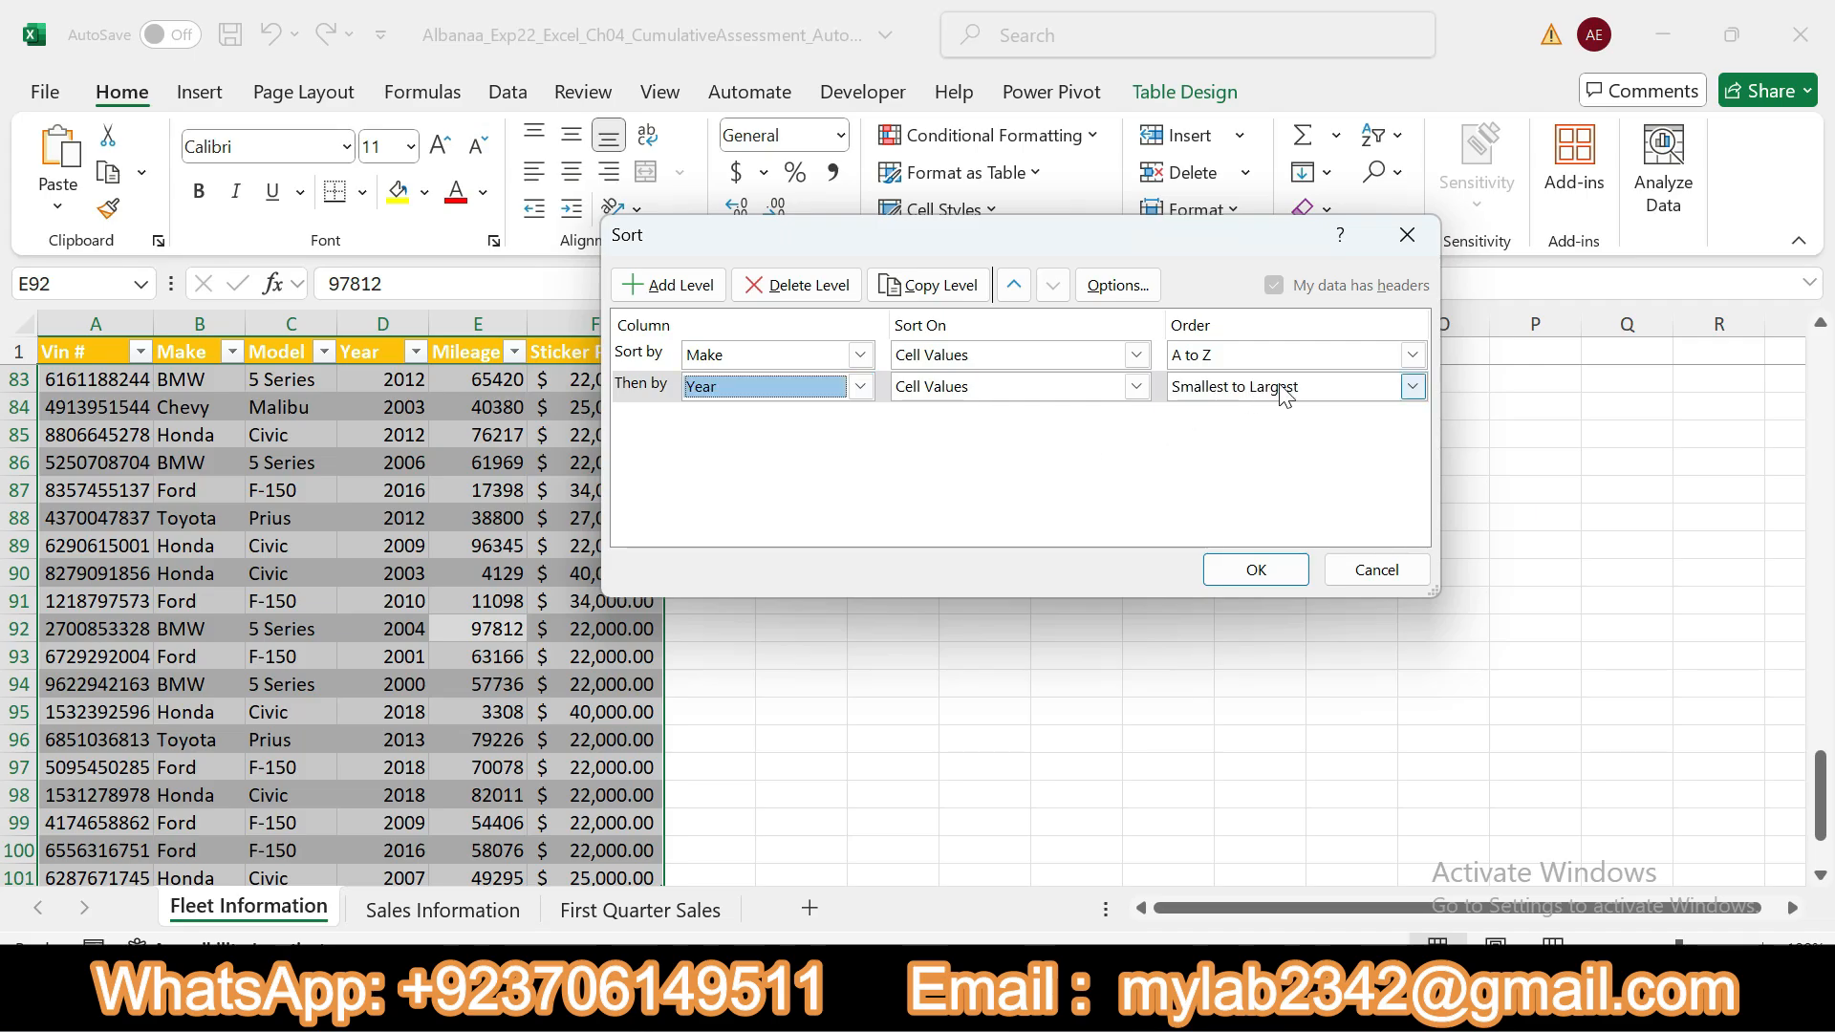
# Review the third sort requirement, Sticker Price Smallest to Largest, in the step 5 instruction.
pyautogui.click(1238, 999)
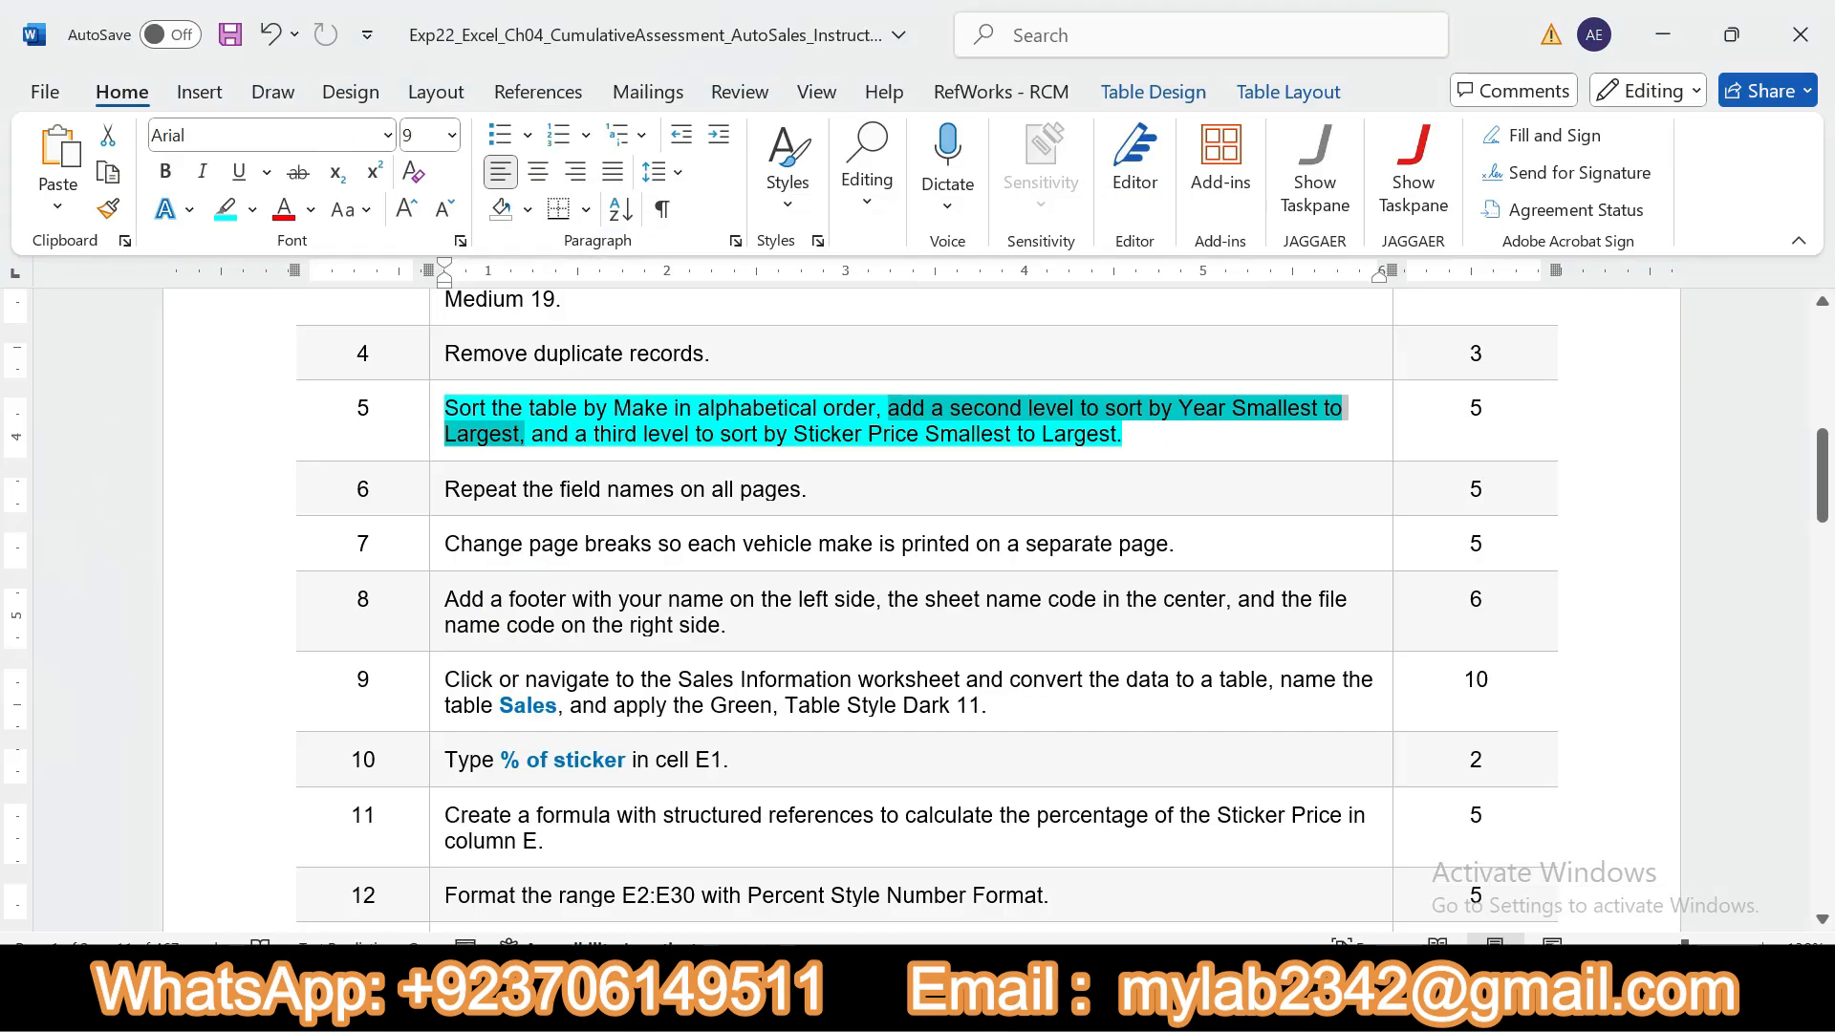
pyautogui.moveTo(574, 434); pyautogui.dragTo(1086, 434)
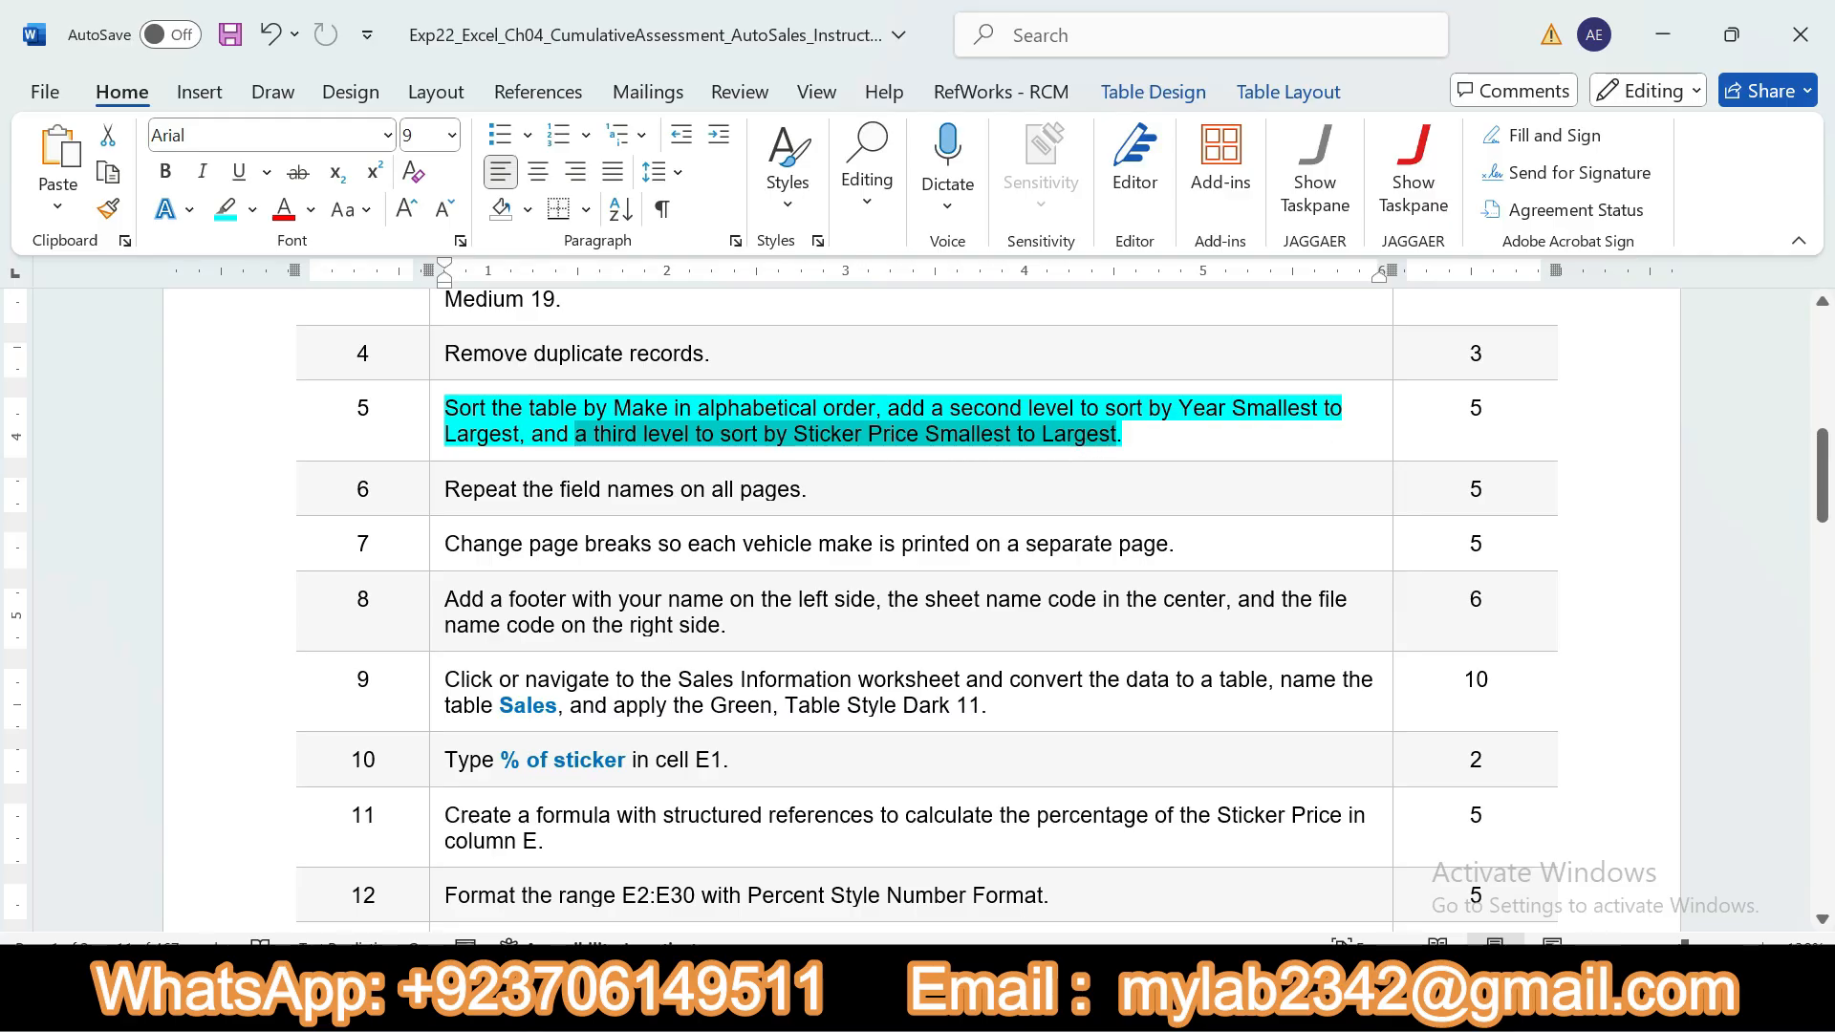
pyautogui.hotkey('alt', 'Tab')
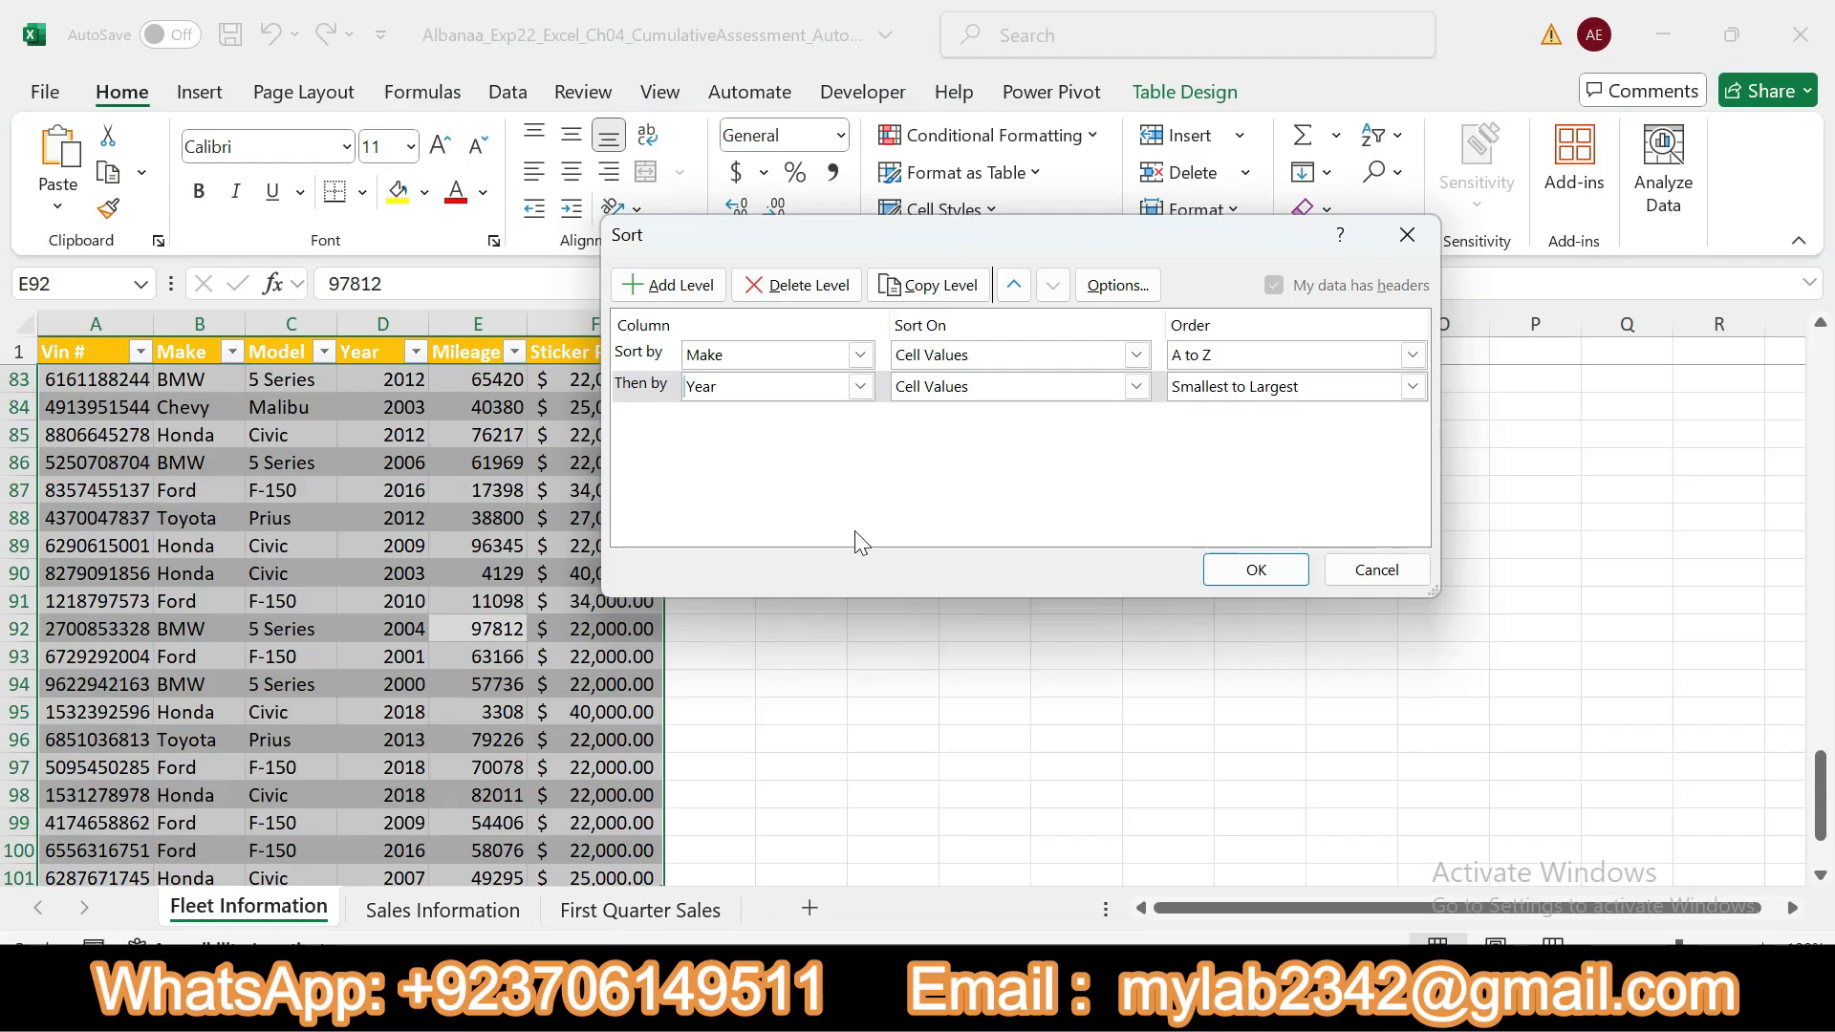
# Add a third sort level by Sticker Price, Smallest to Largest, and apply the three-level sort.
pyautogui.click(681, 286)
pyautogui.click(860, 417)
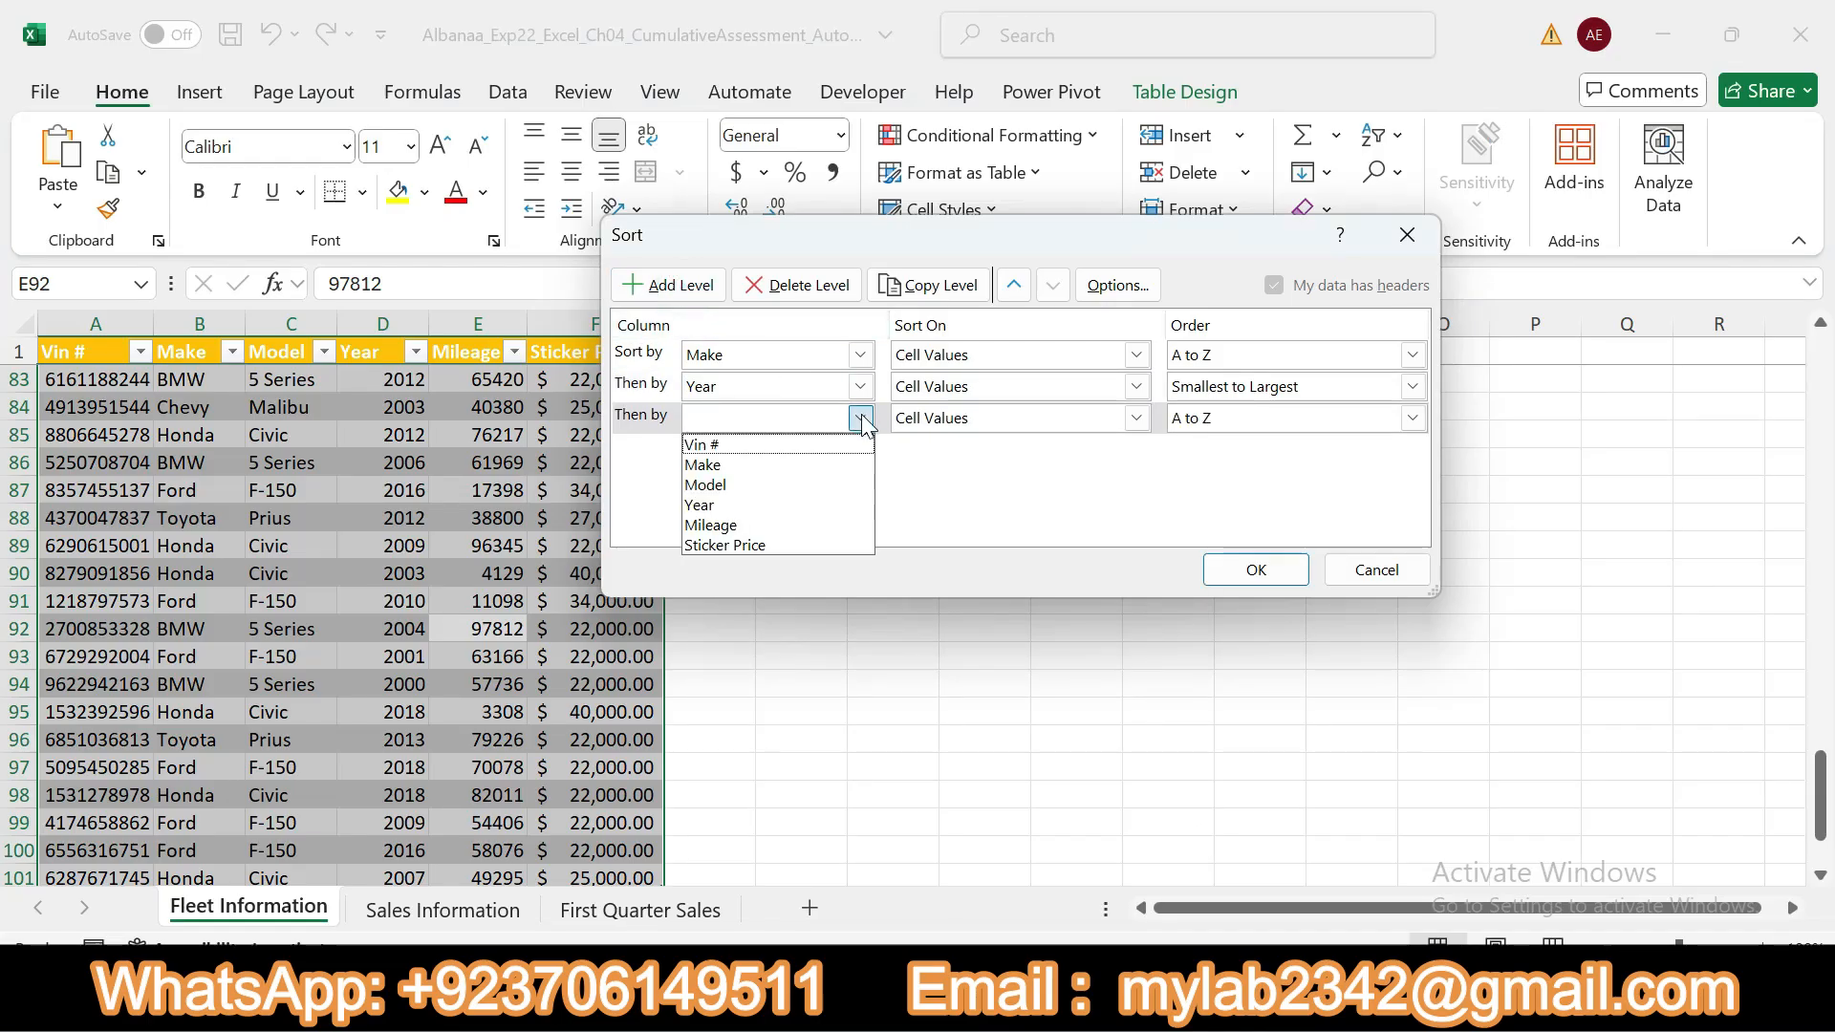
pyautogui.click(770, 541)
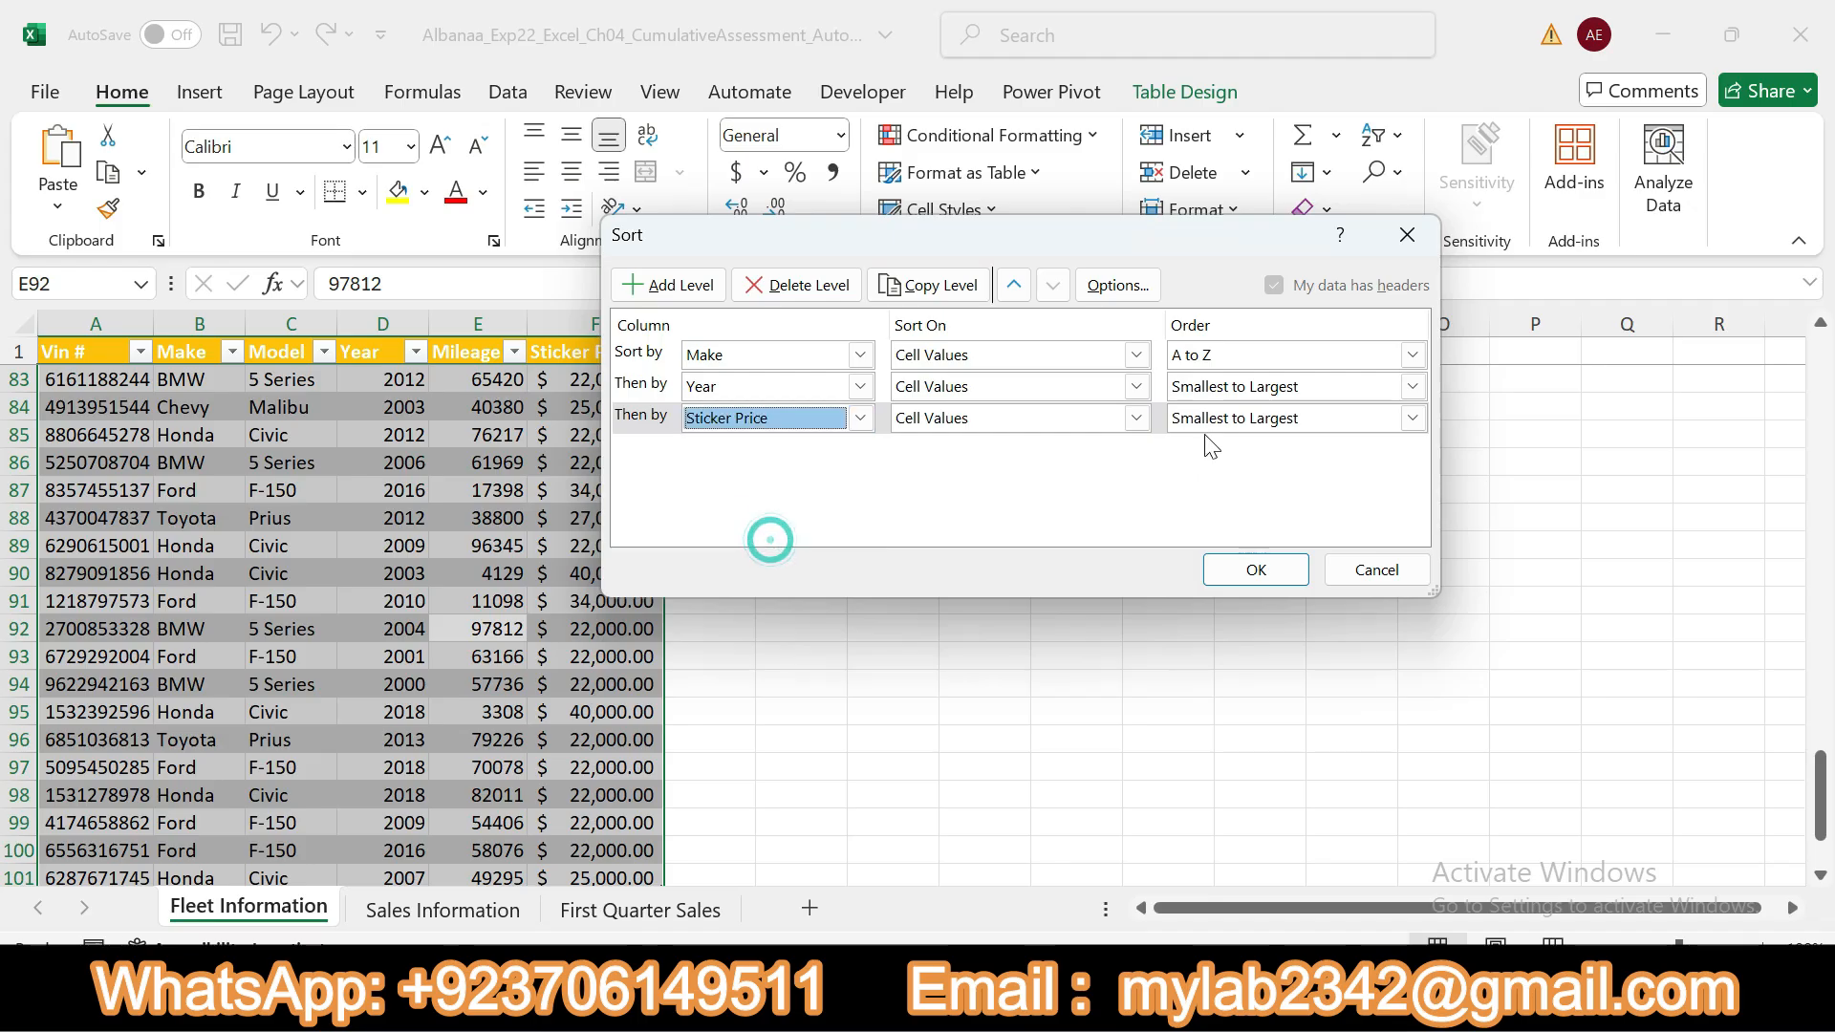
pyautogui.click(1252, 578)
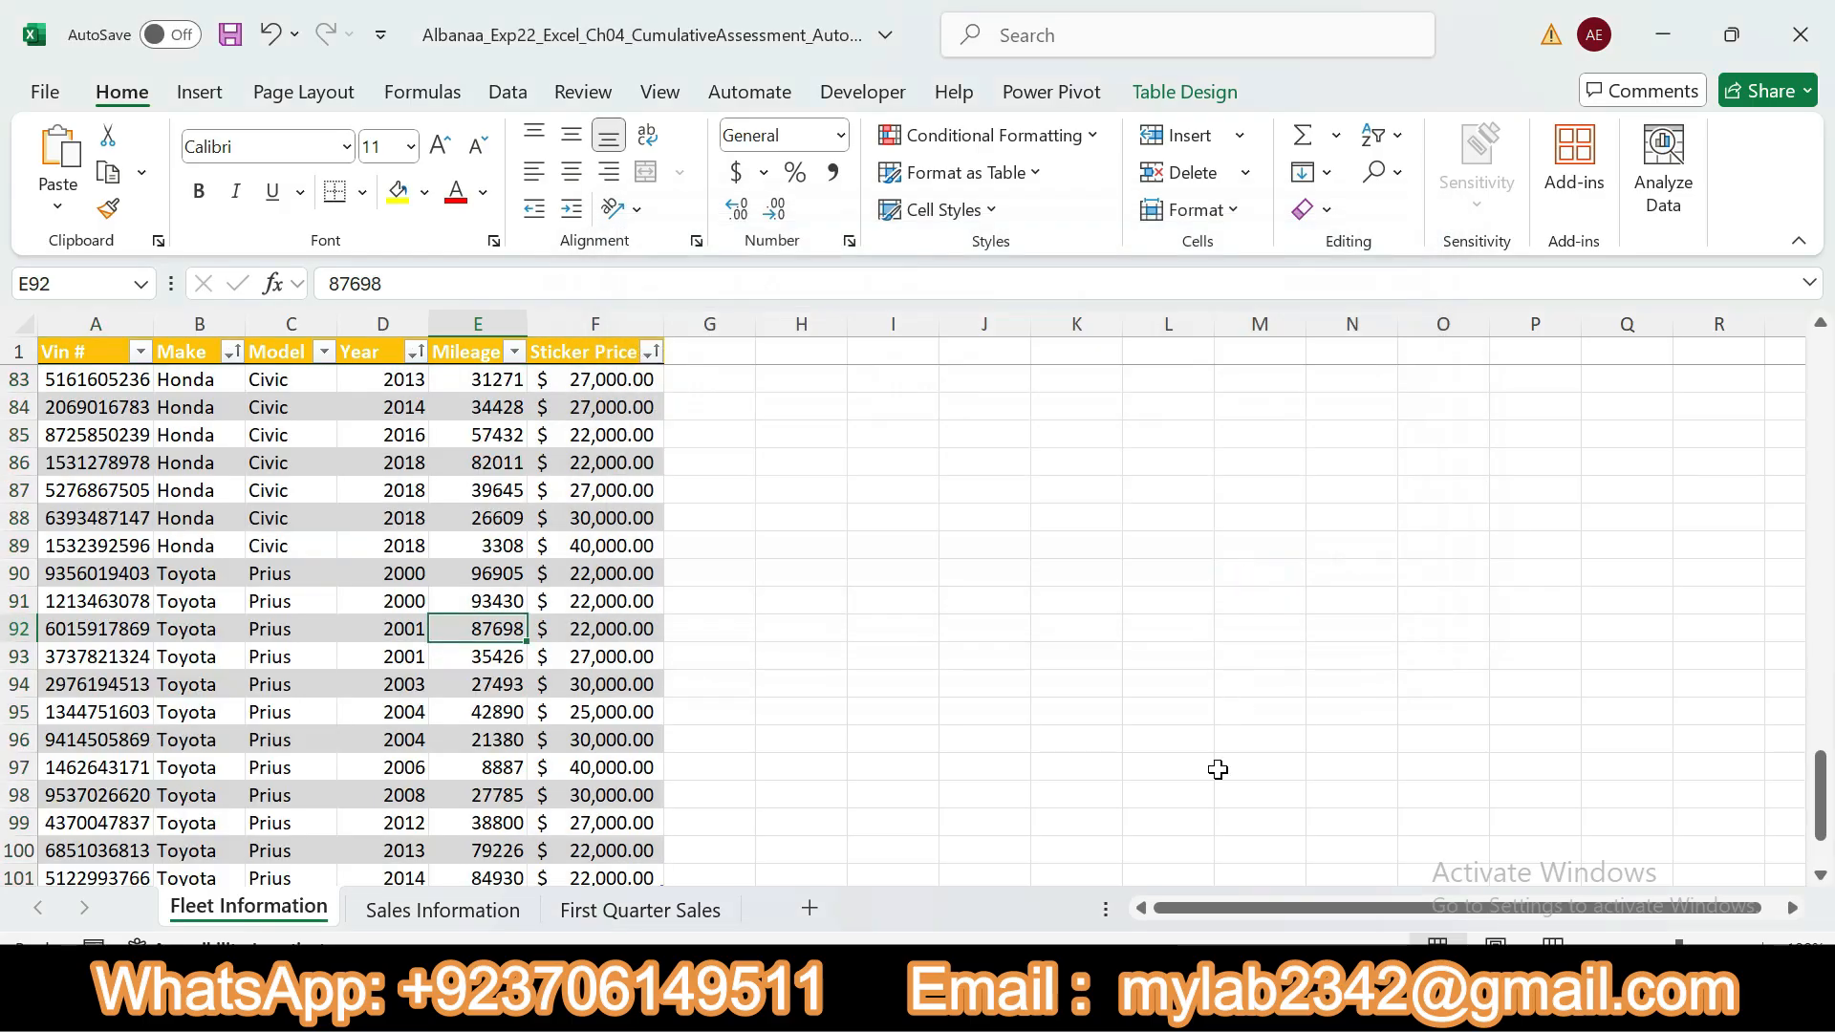
# Review the step 6 instruction about repeating the field names on all printed pages.
pyautogui.moveTo(1235, 1011)
pyautogui.click(1235, 855)
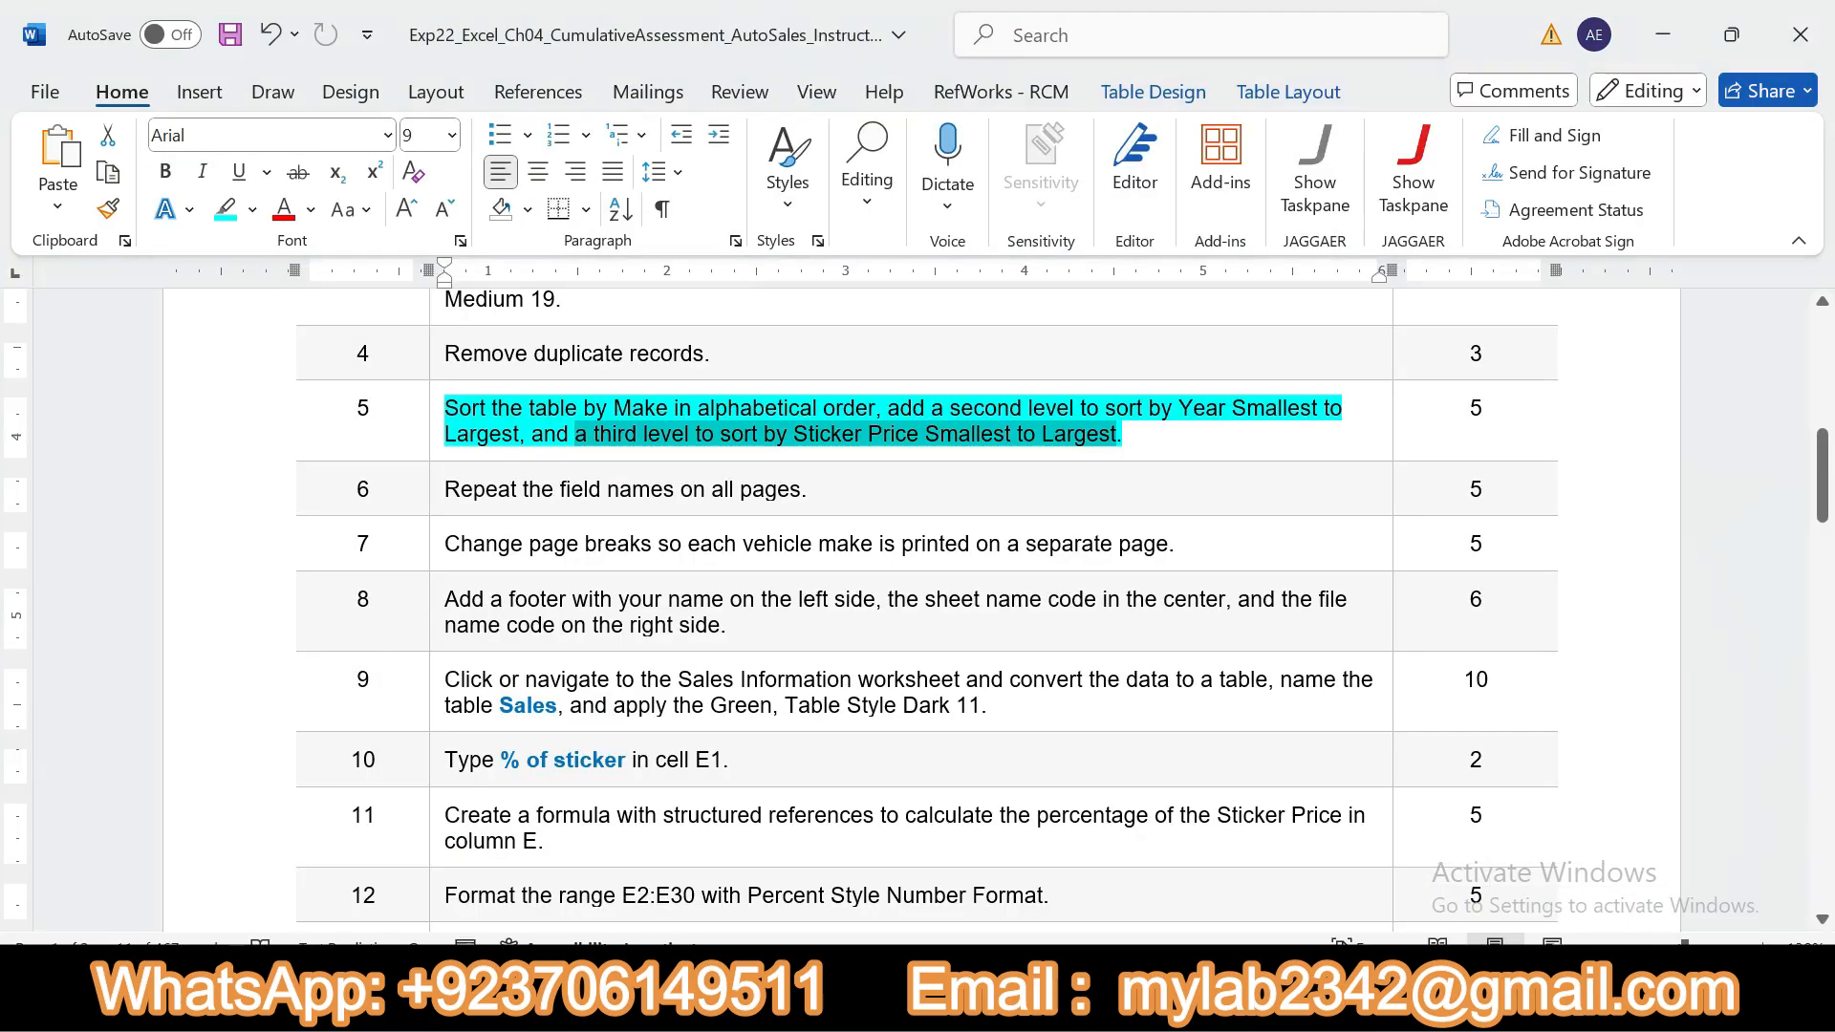
pyautogui.hotkey('ctrl', 'z')
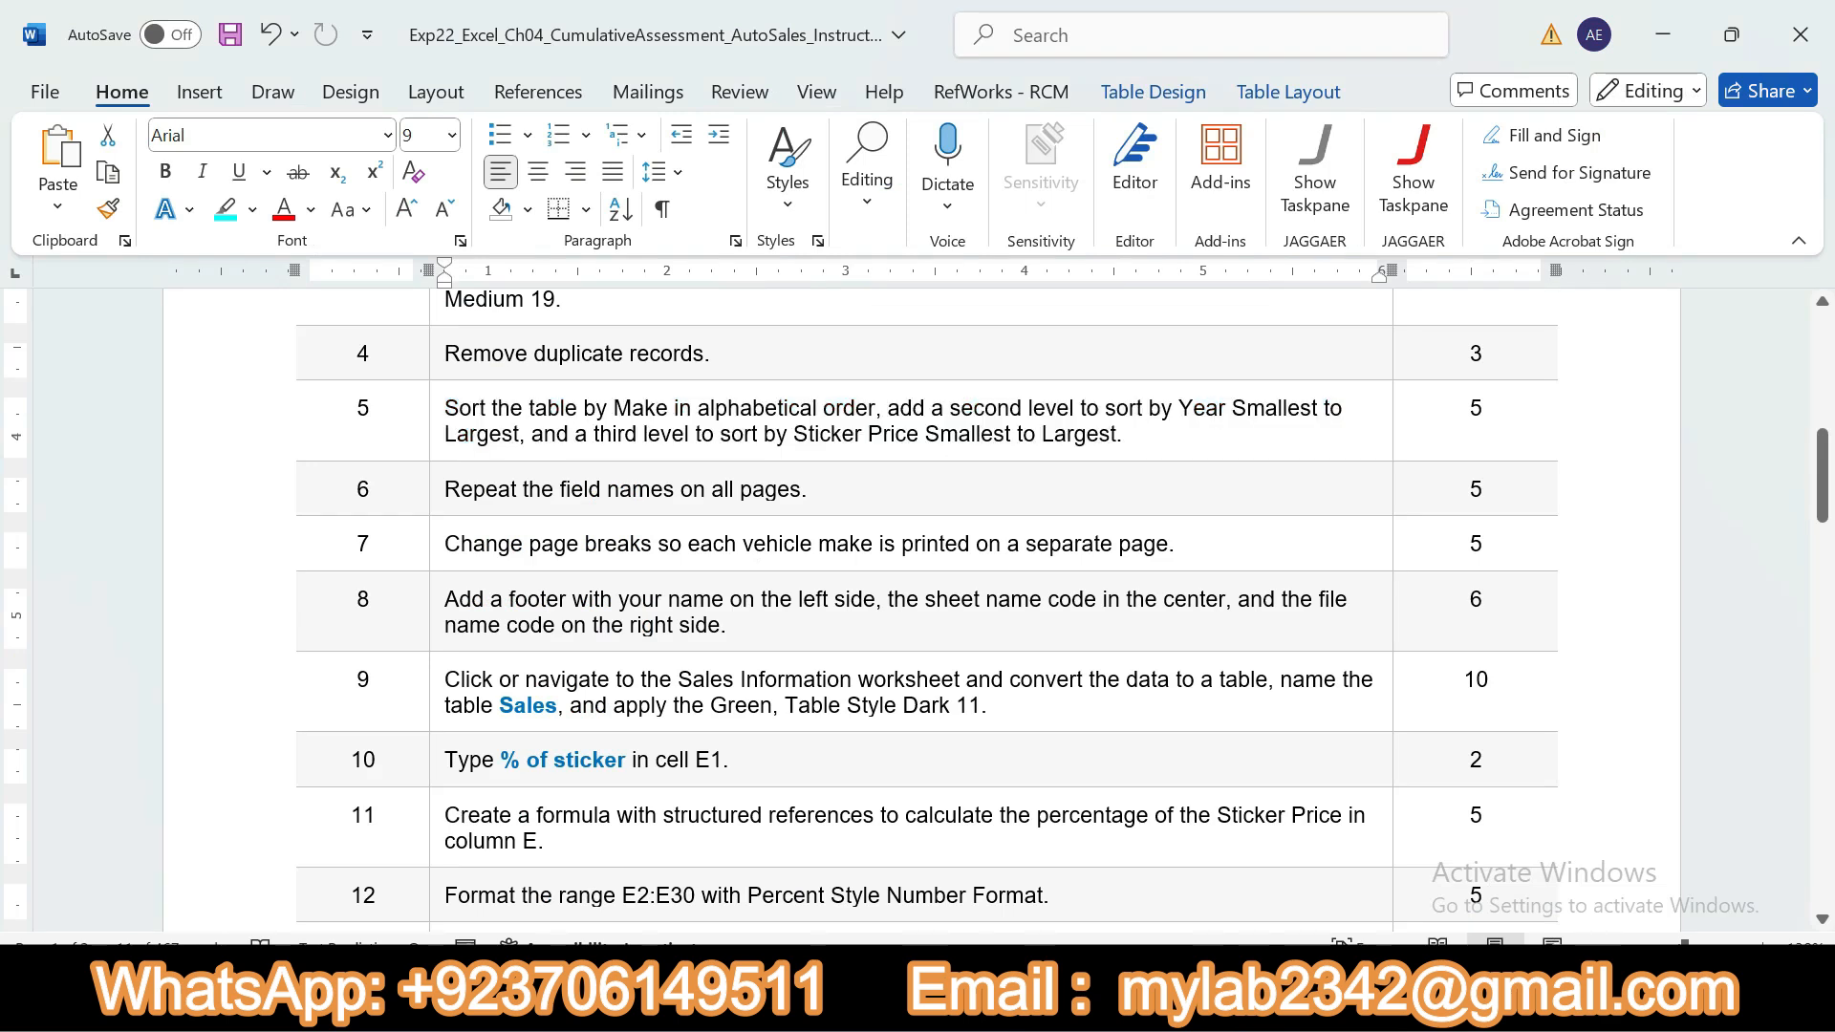
pyautogui.click(440, 492)
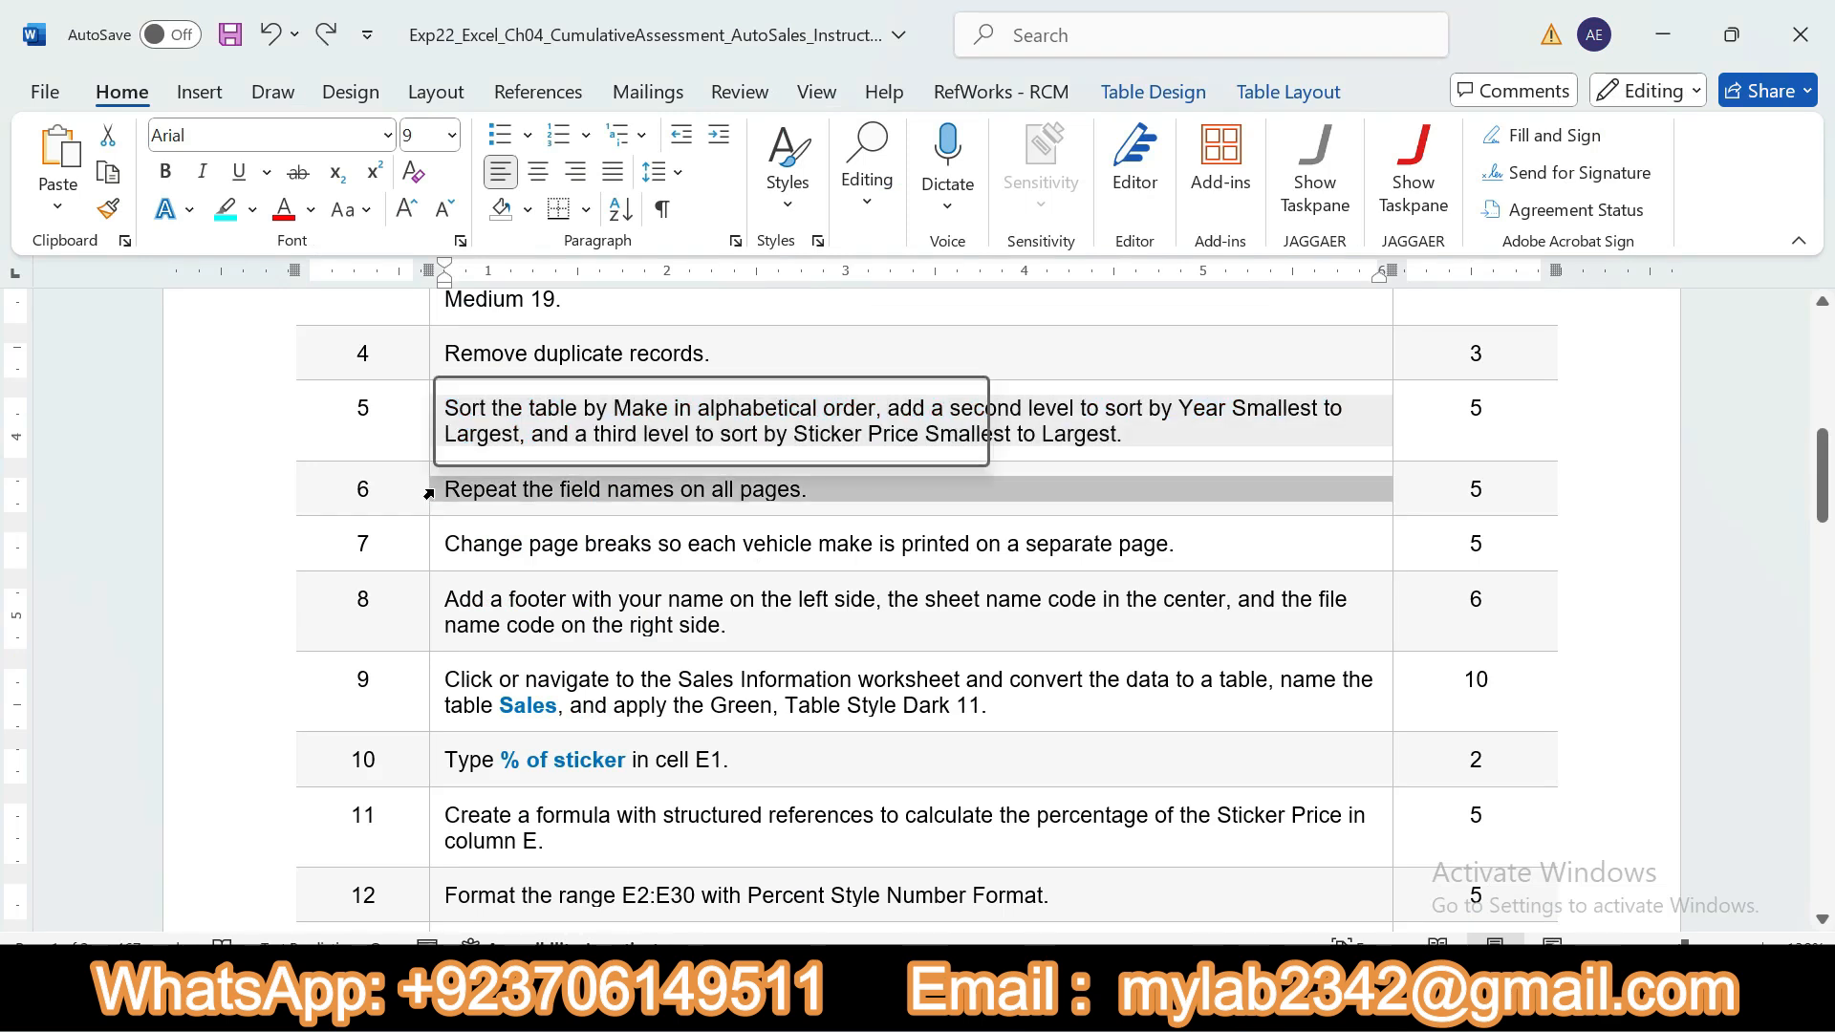
pyautogui.click(555, 445)
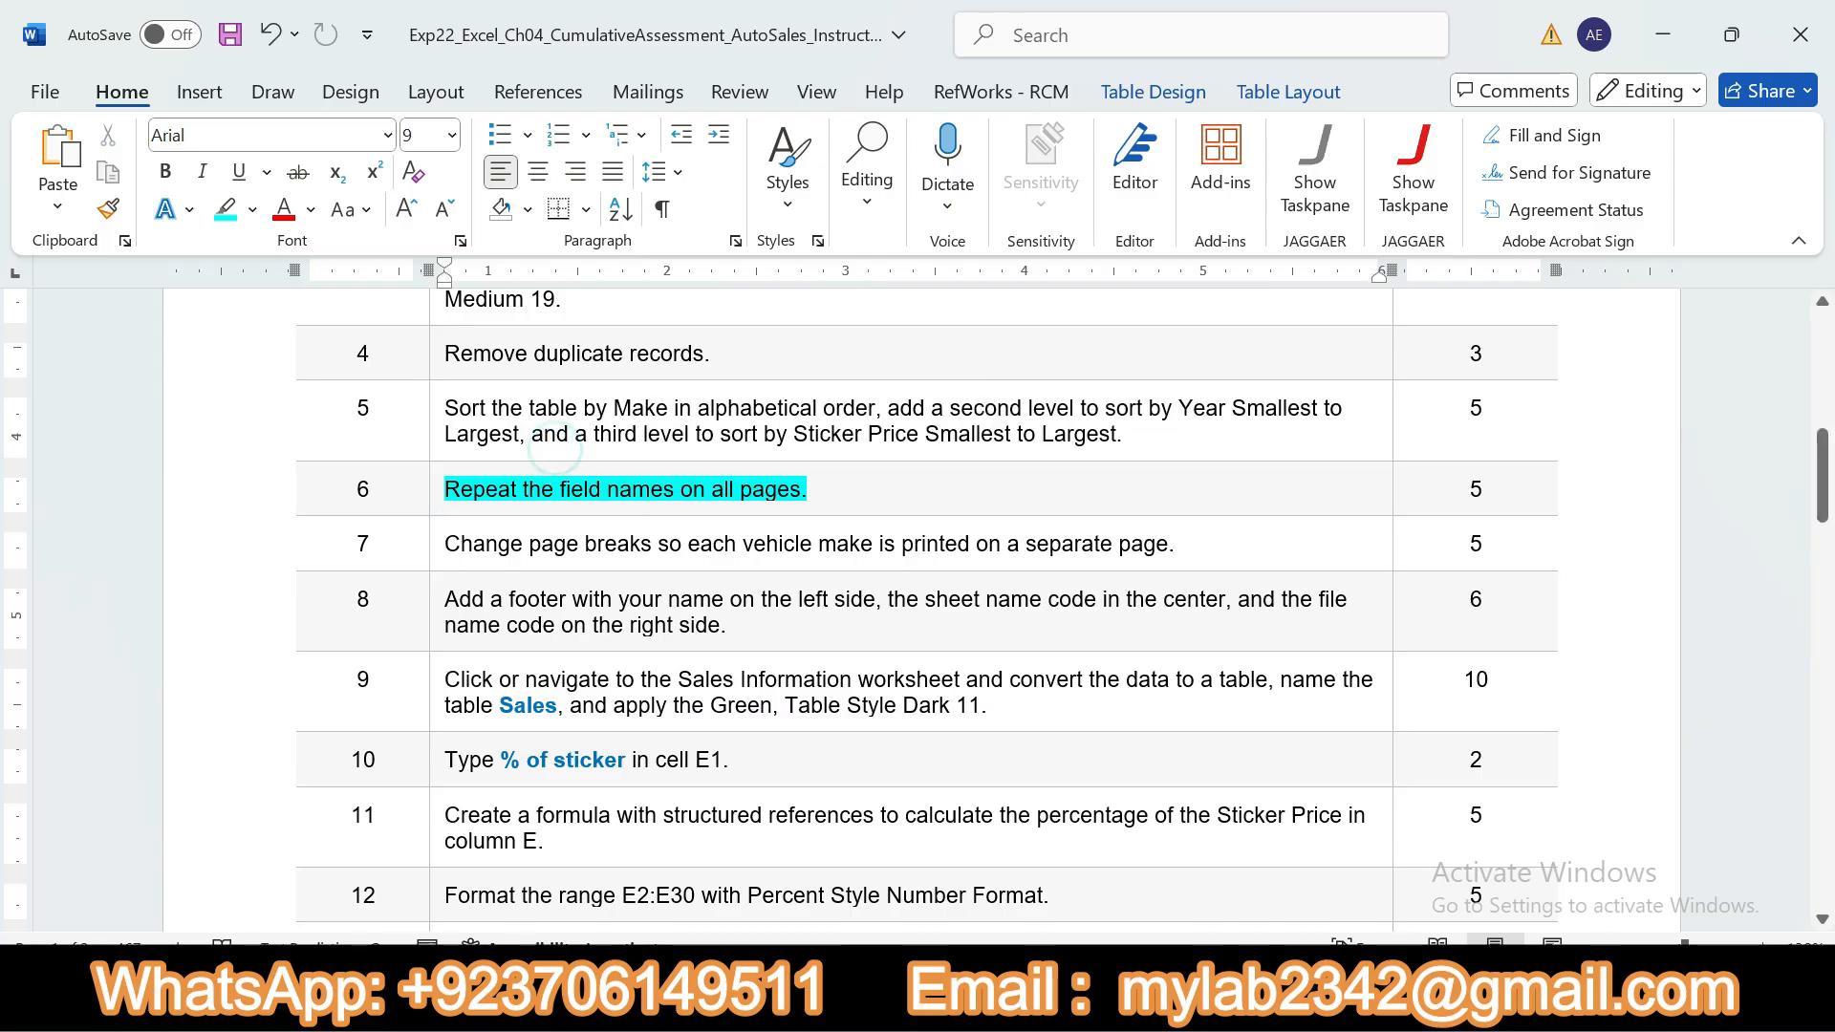
pyautogui.moveTo(443, 489); pyautogui.dragTo(807, 489)
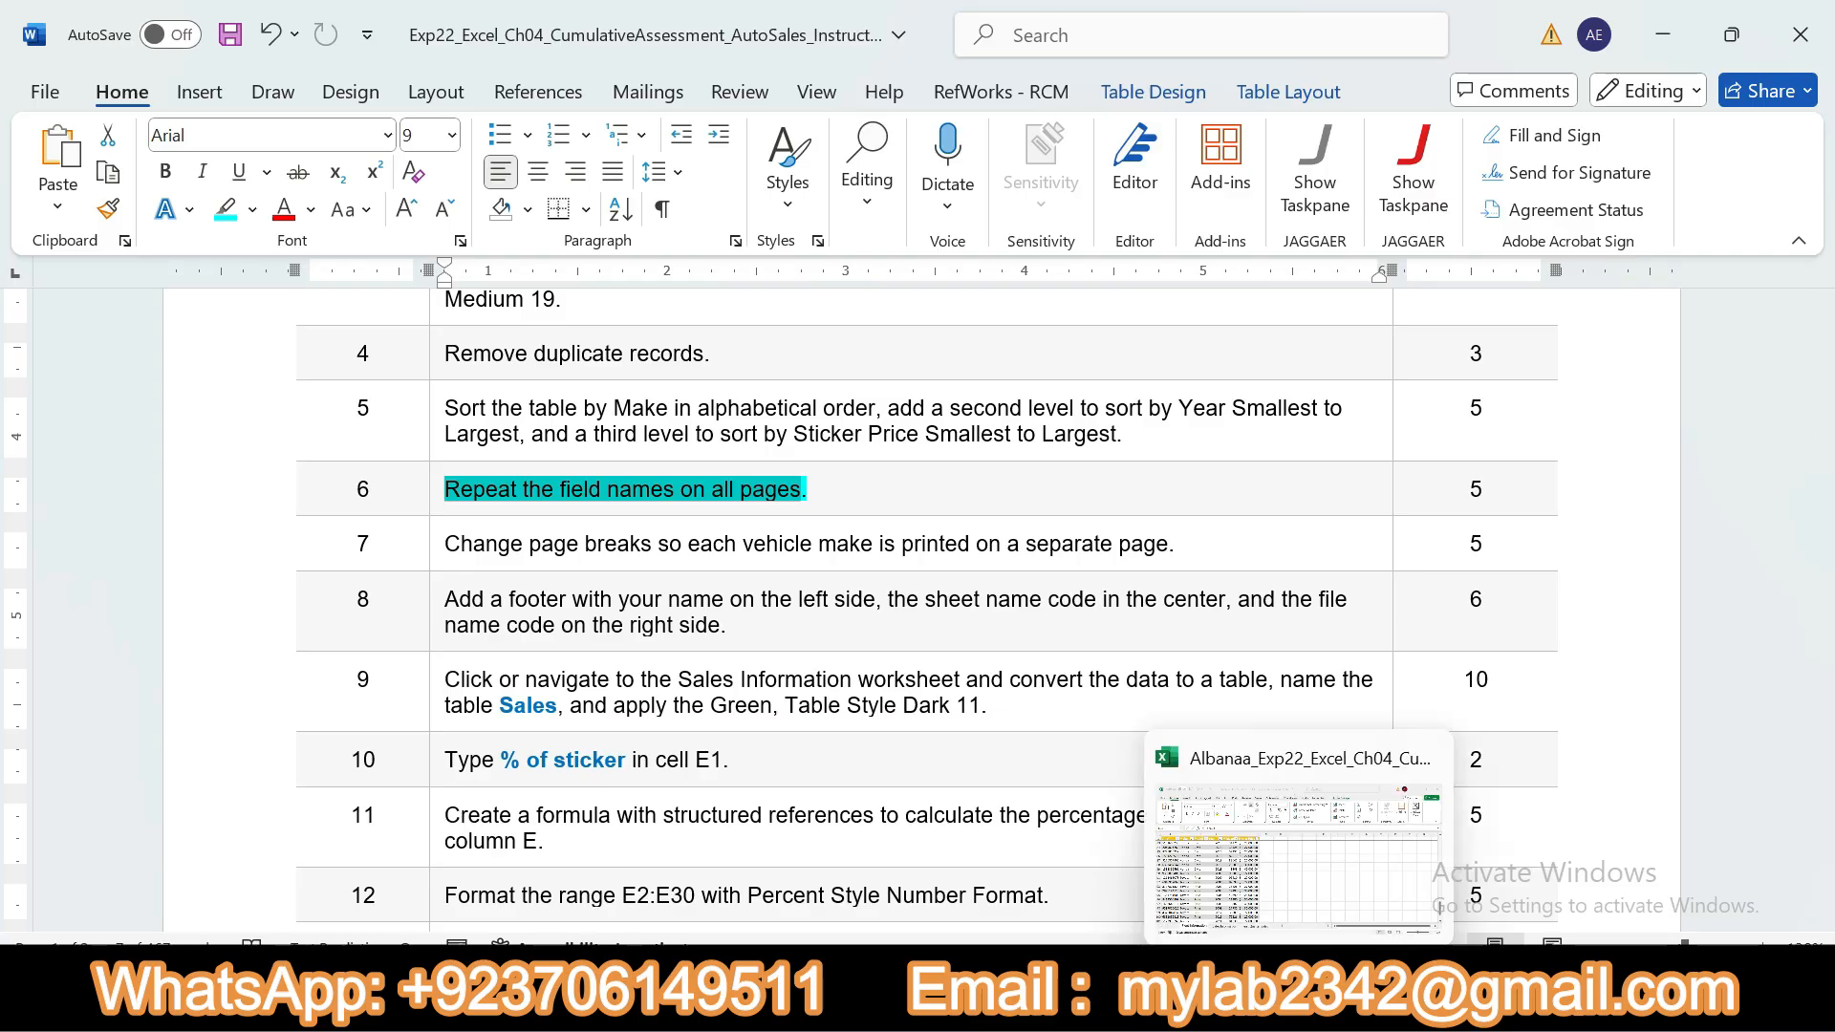
pyautogui.click(1290, 999)
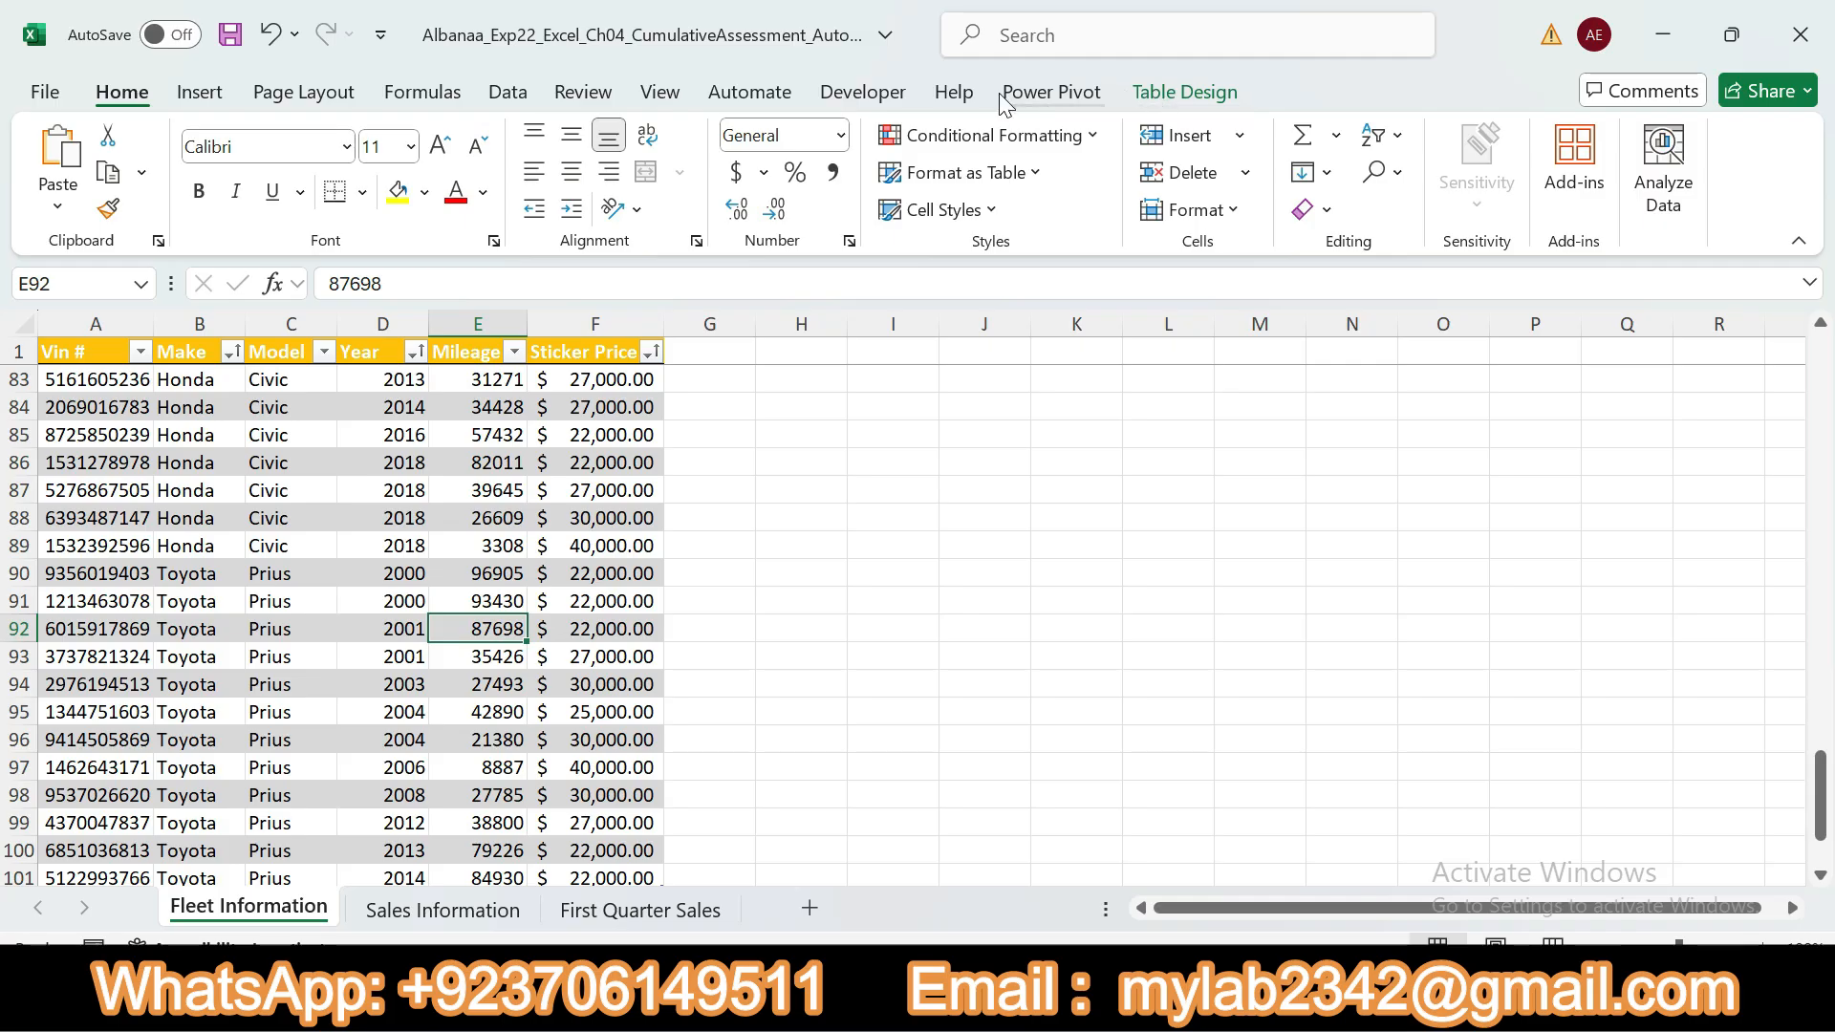
# Set row 1 as the print title rows to repeat at the top of every page.
pyautogui.click(1161, 92)
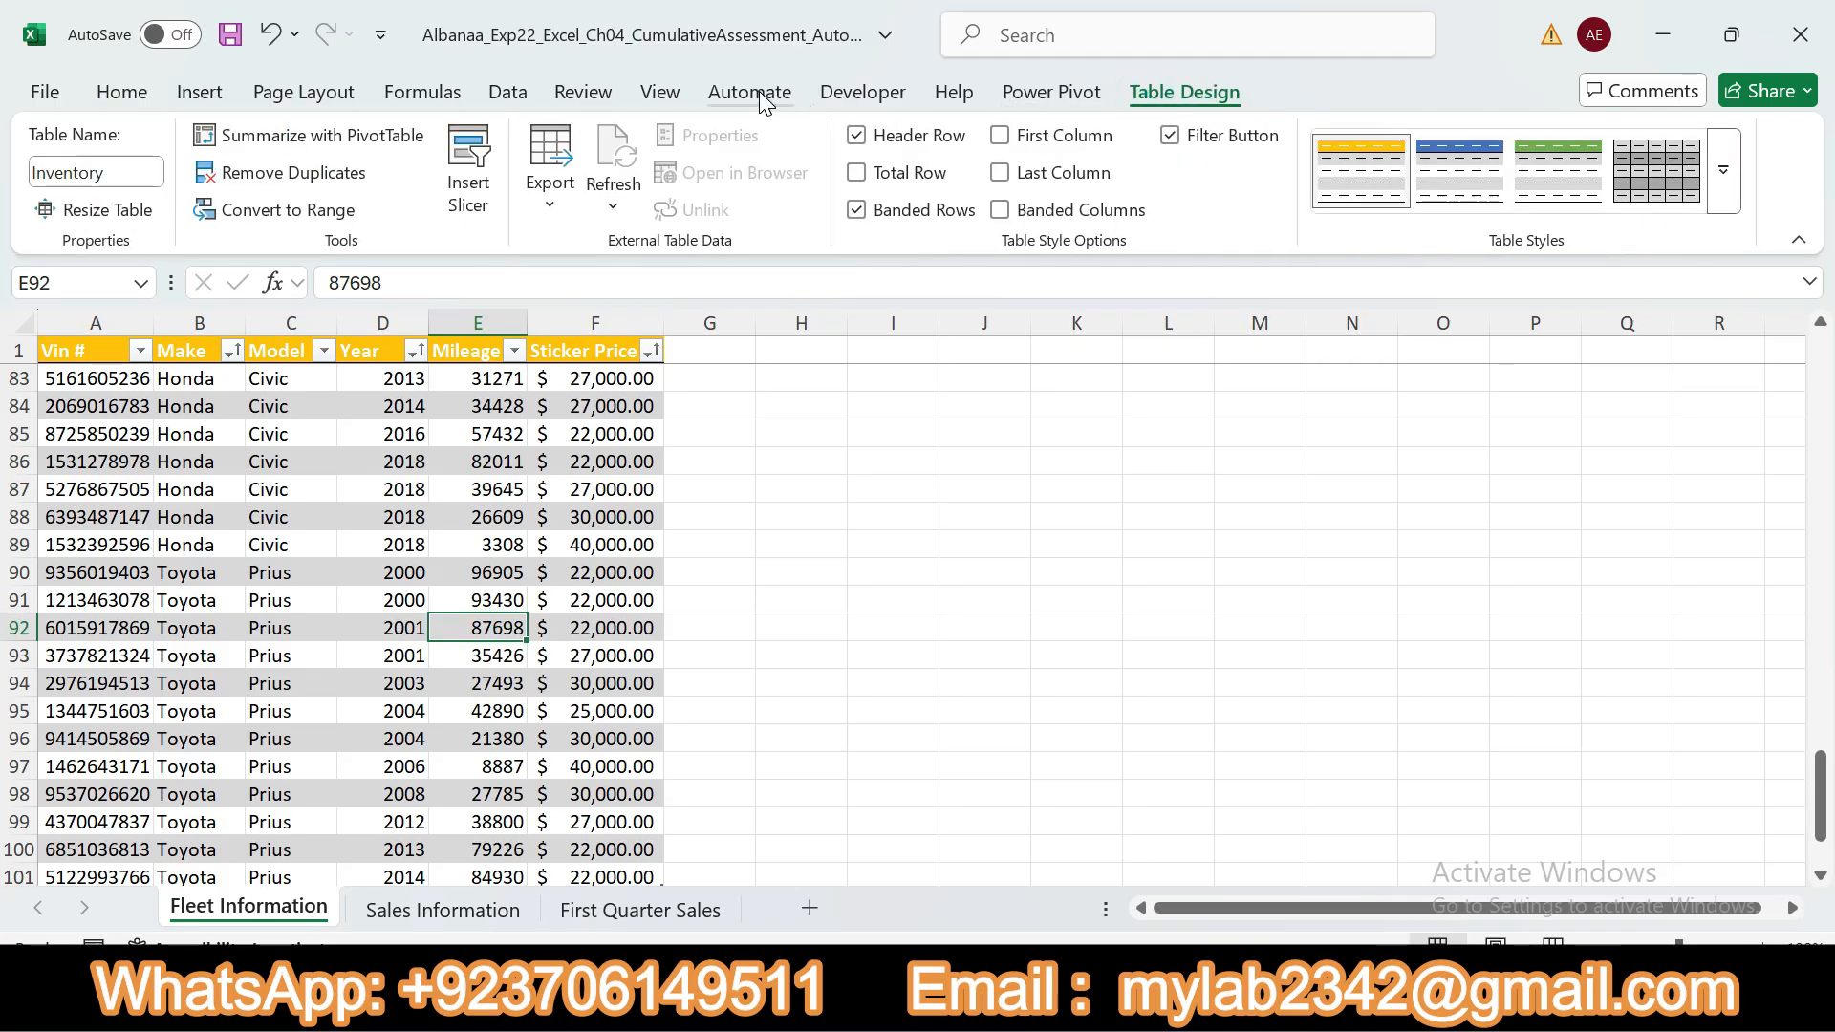
pyautogui.click(203, 95)
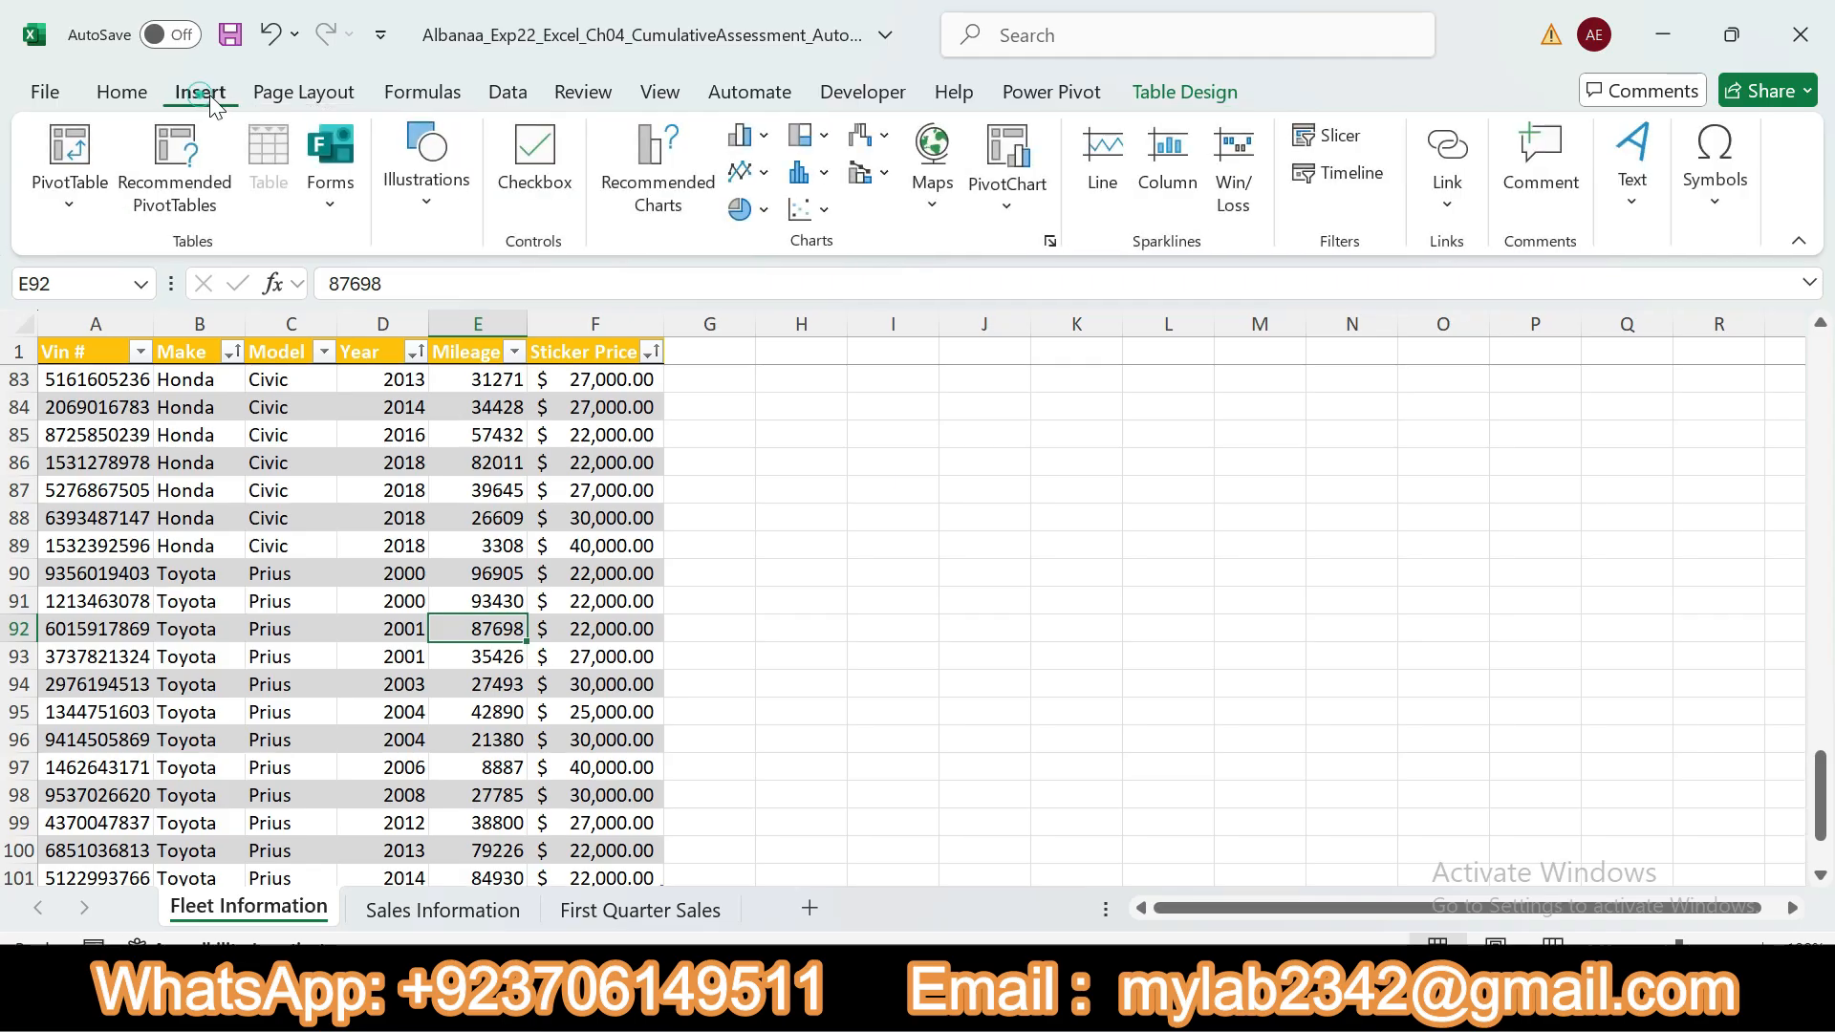
pyautogui.click(308, 100)
pyautogui.click(715, 177)
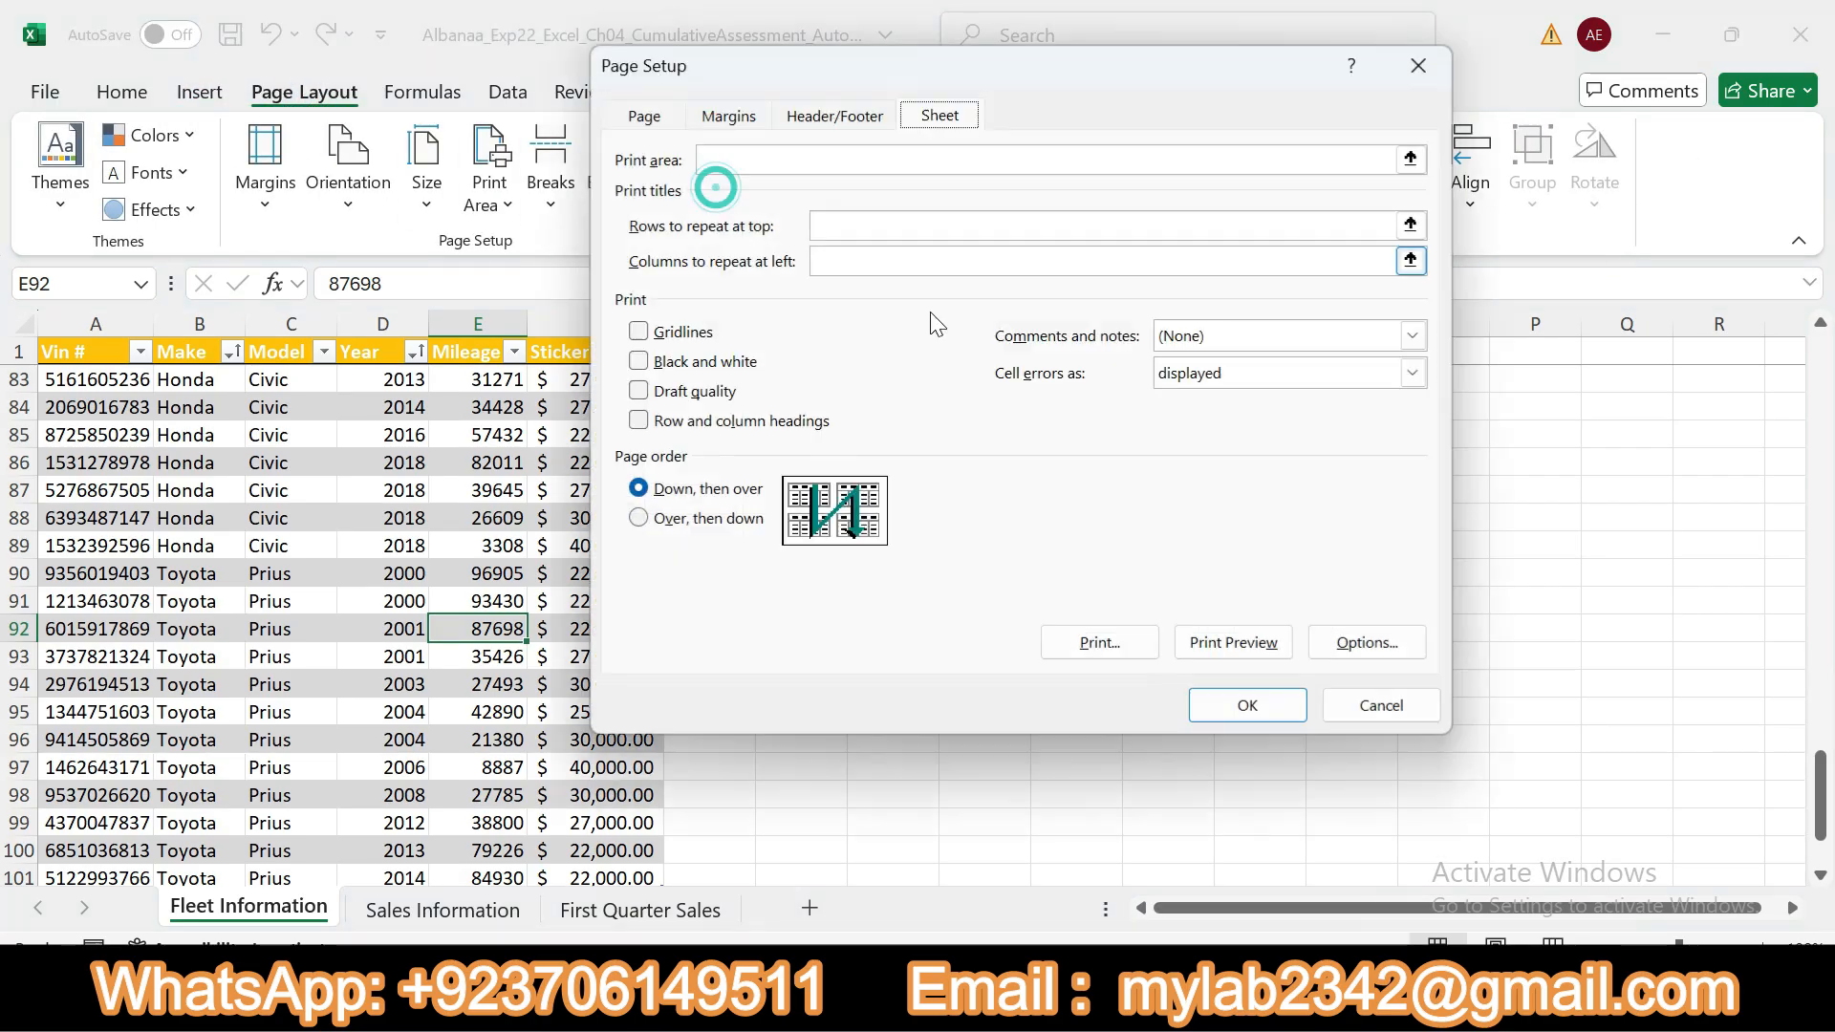
pyautogui.moveTo(851, 63); pyautogui.dragTo(1030, 126)
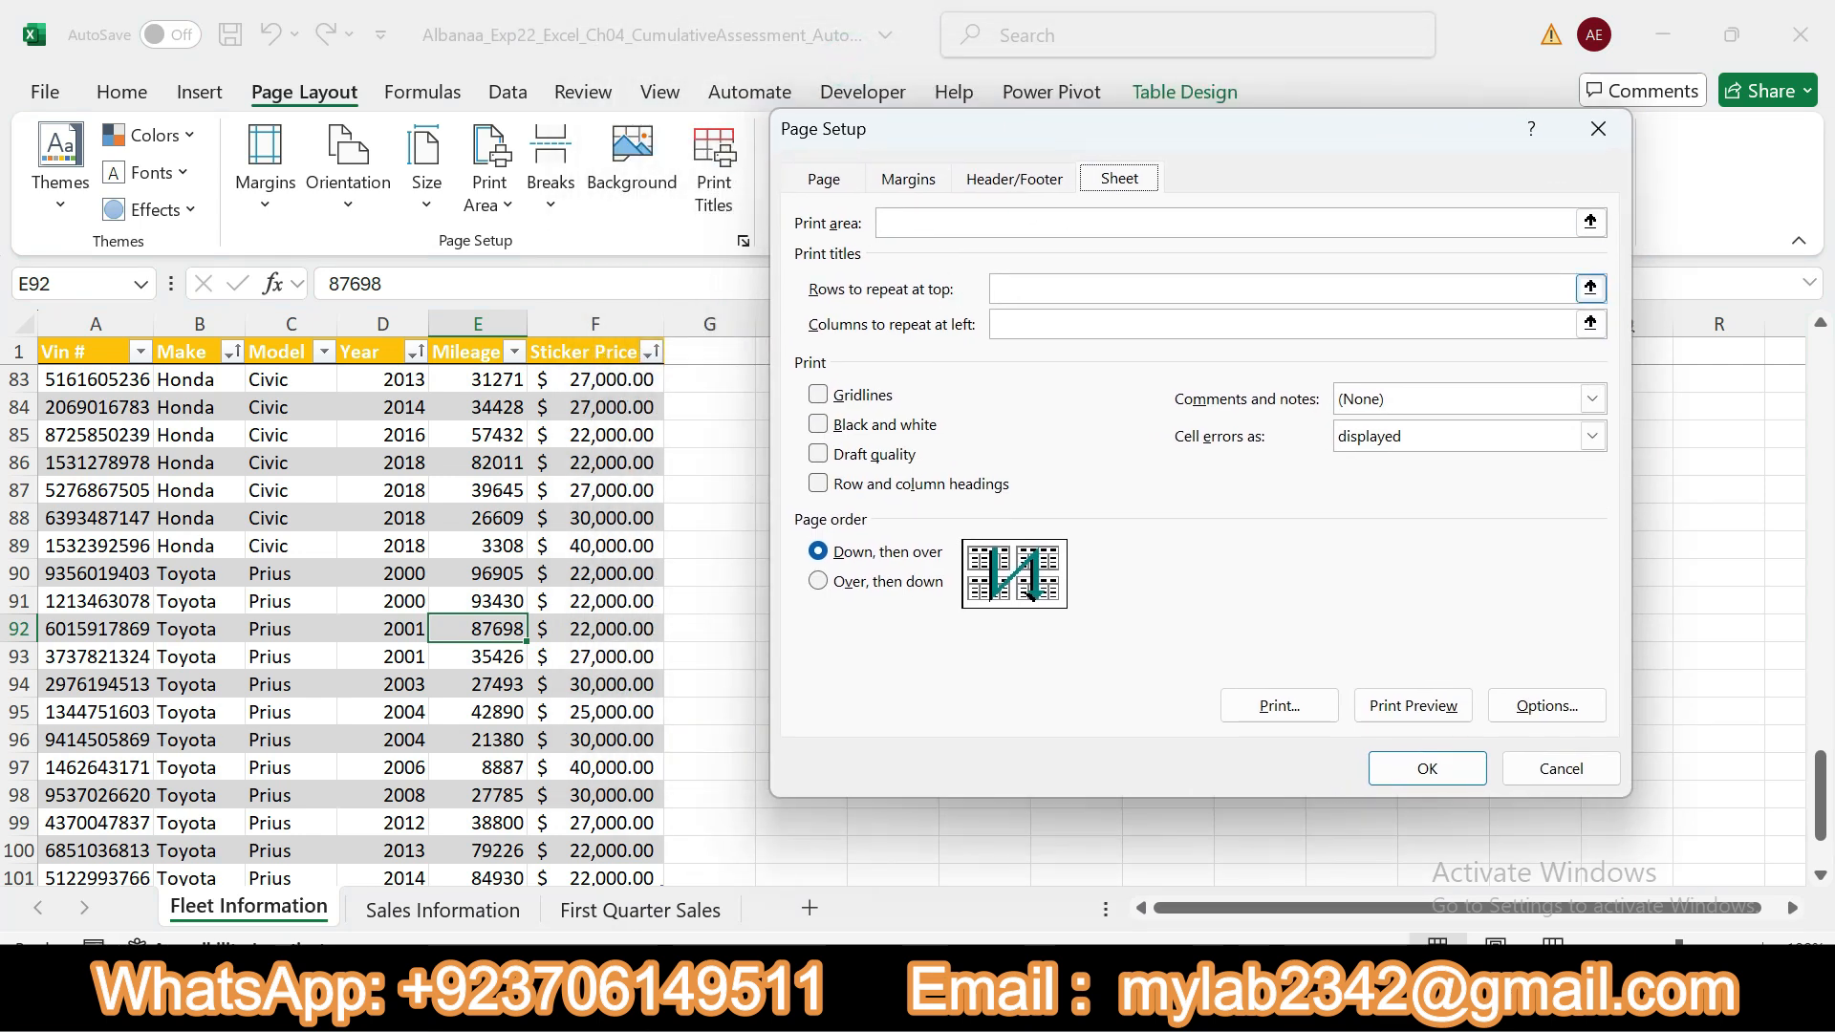
pyautogui.click(1007, 286)
pyautogui.click(14, 350)
pyautogui.click(14, 350)
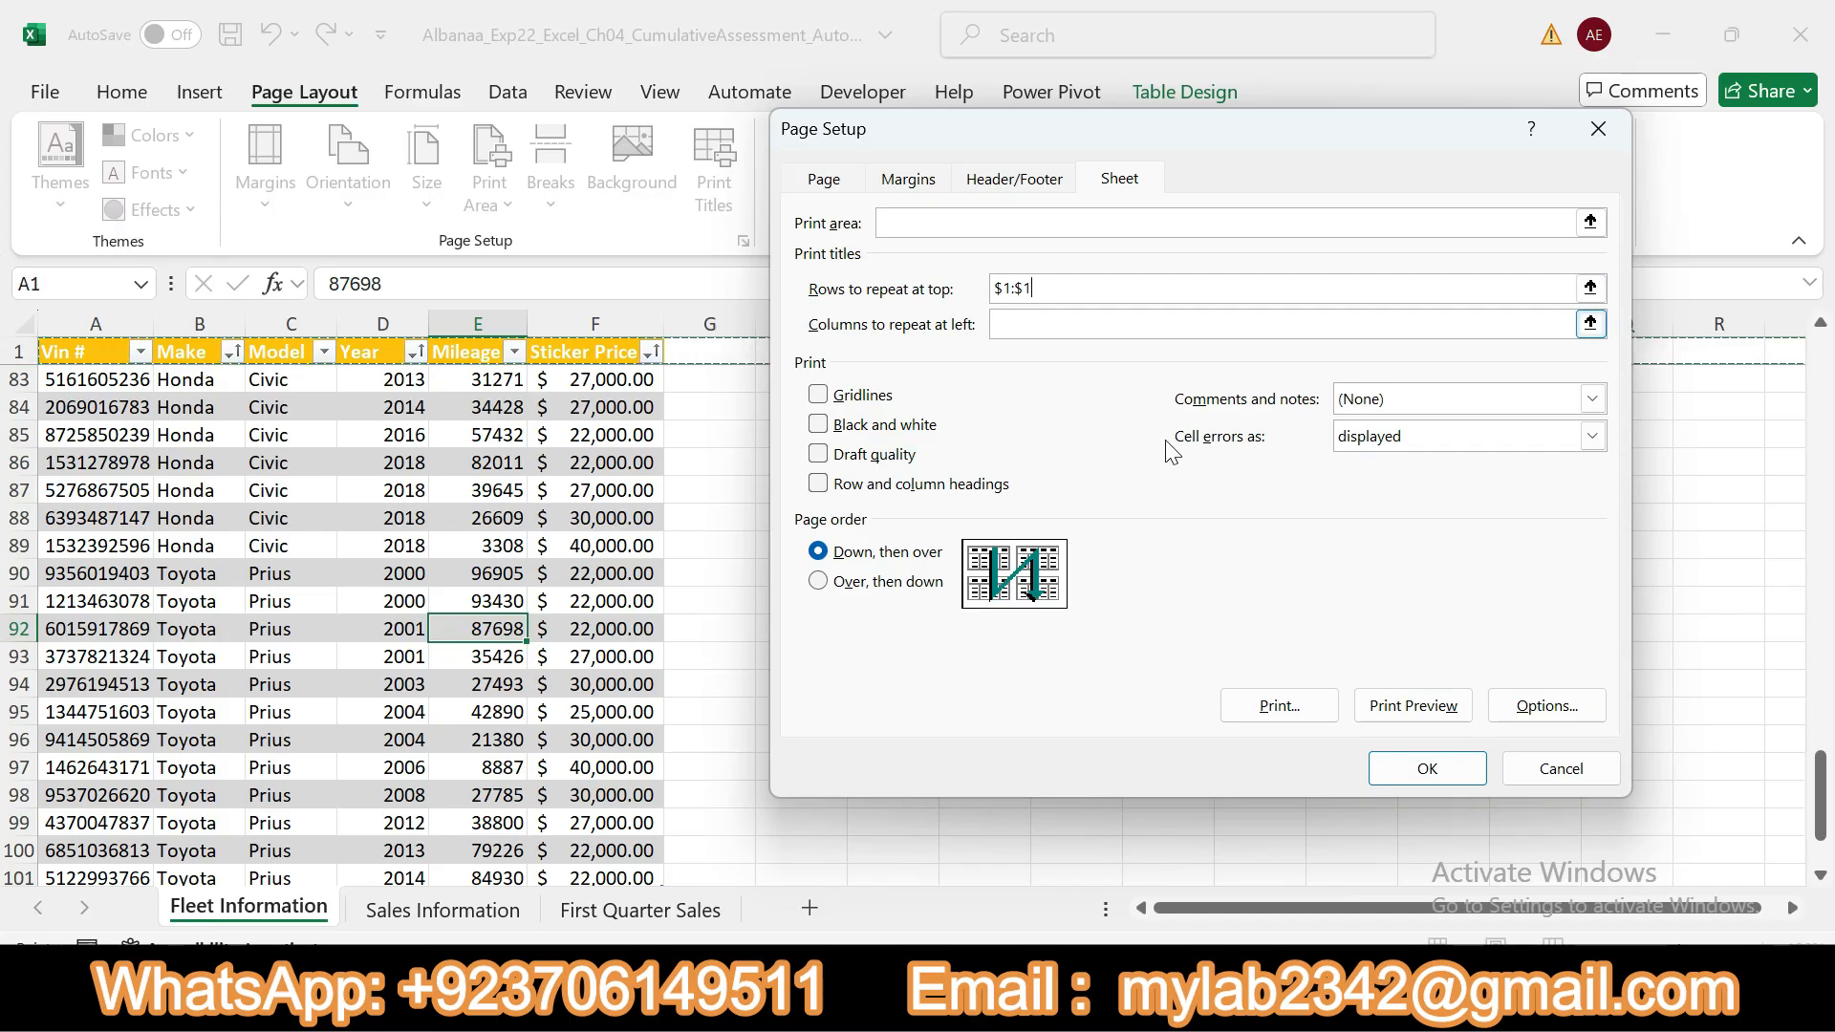
pyautogui.click(1407, 772)
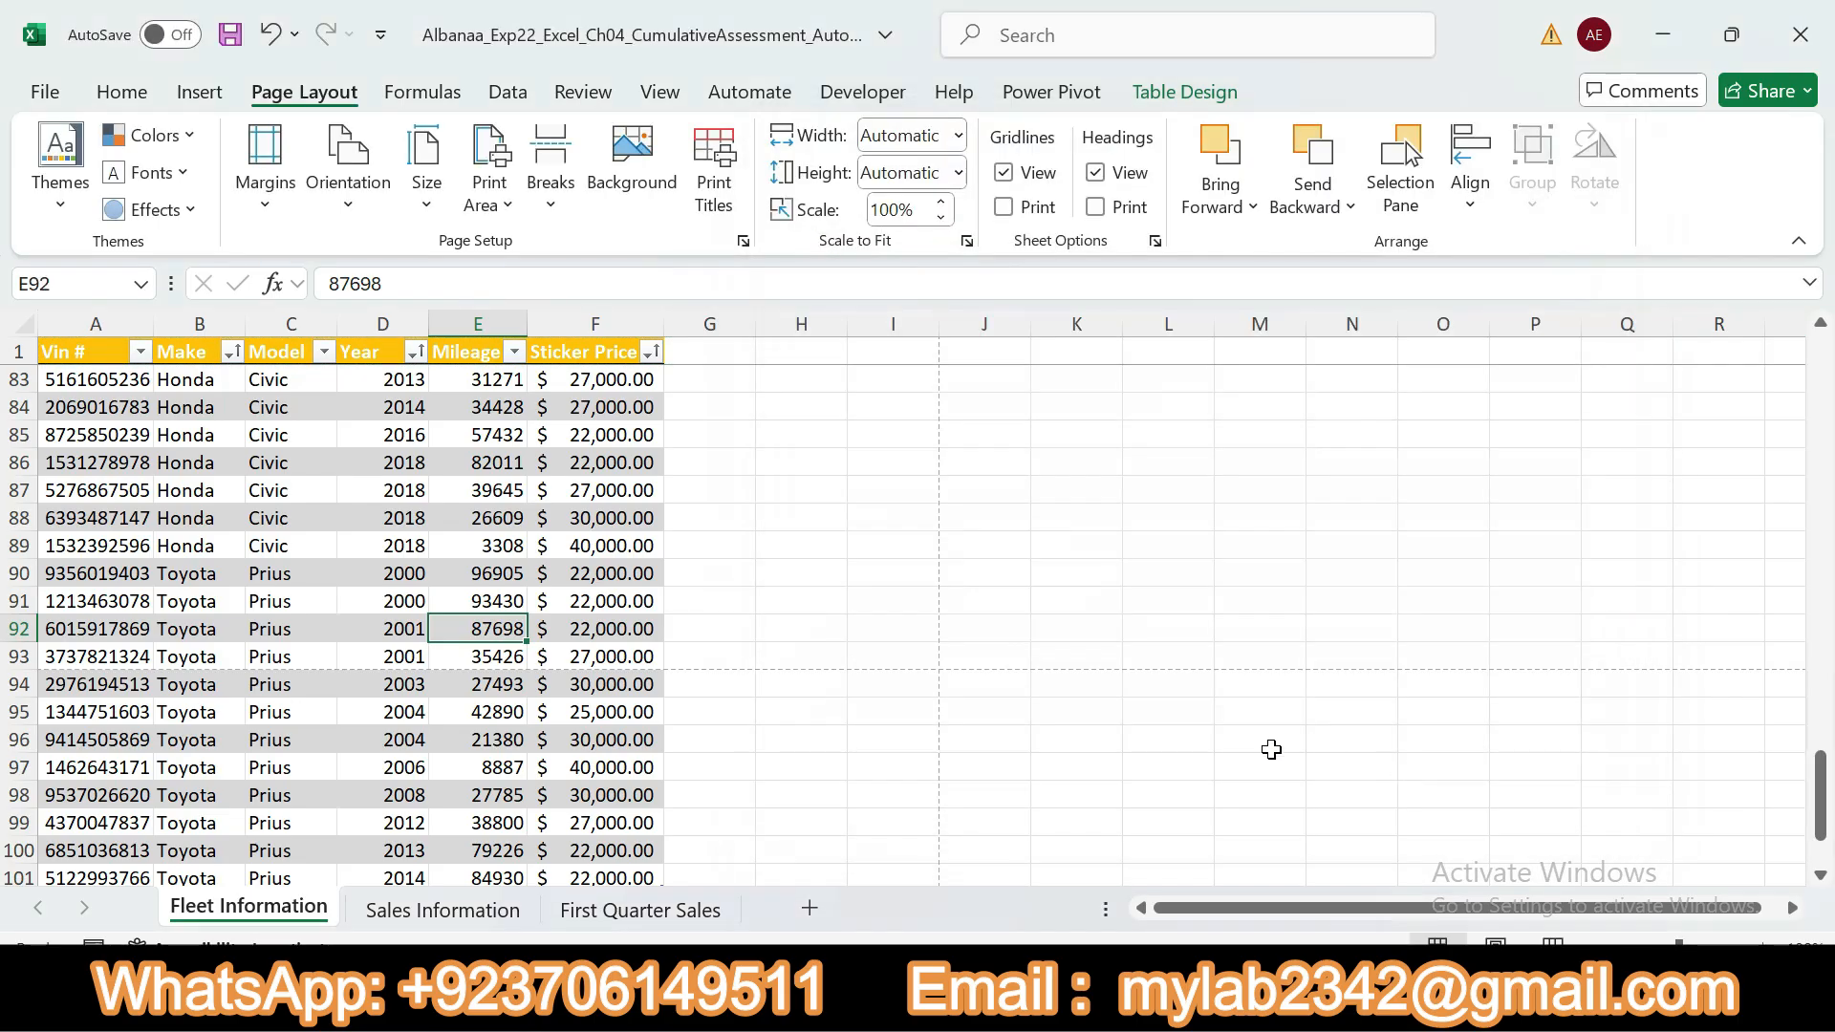
# Review the step 7 instruction about page breaks so each vehicle make prints on a separate page.
pyautogui.hotkey('alt', 'Tab')
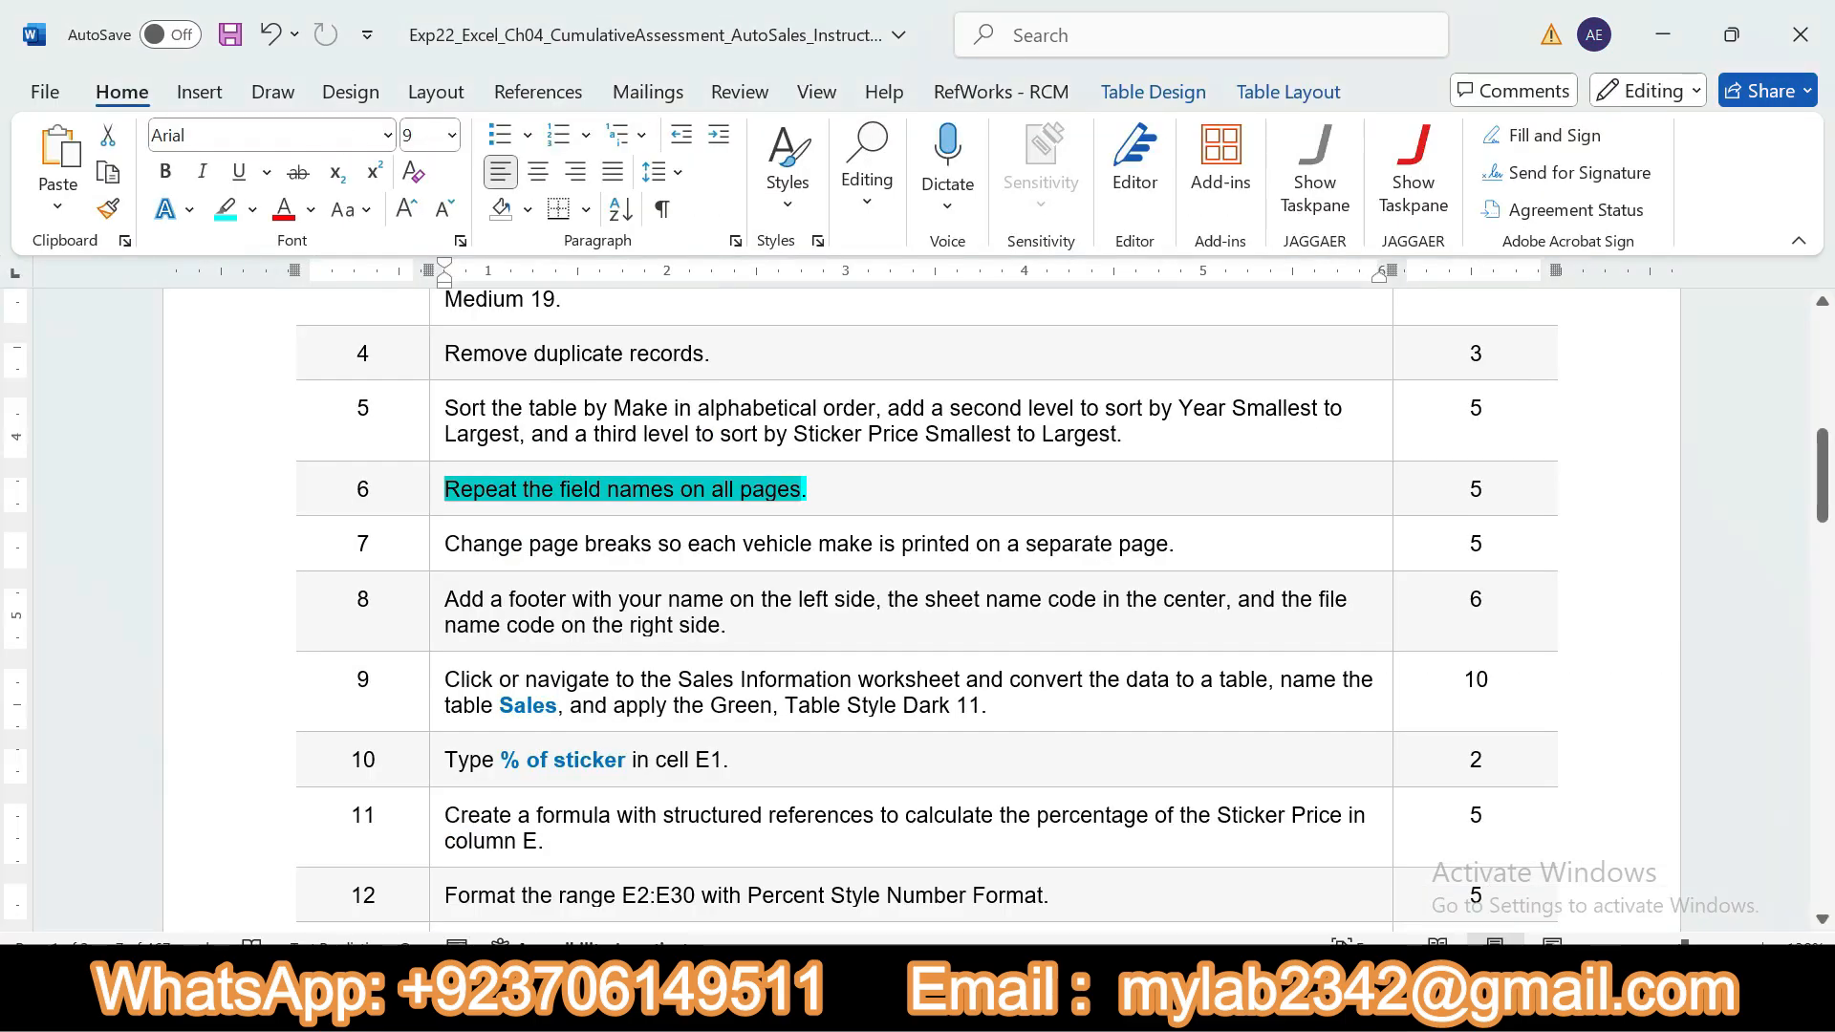
pyautogui.hotkey('ctrl', 'z')
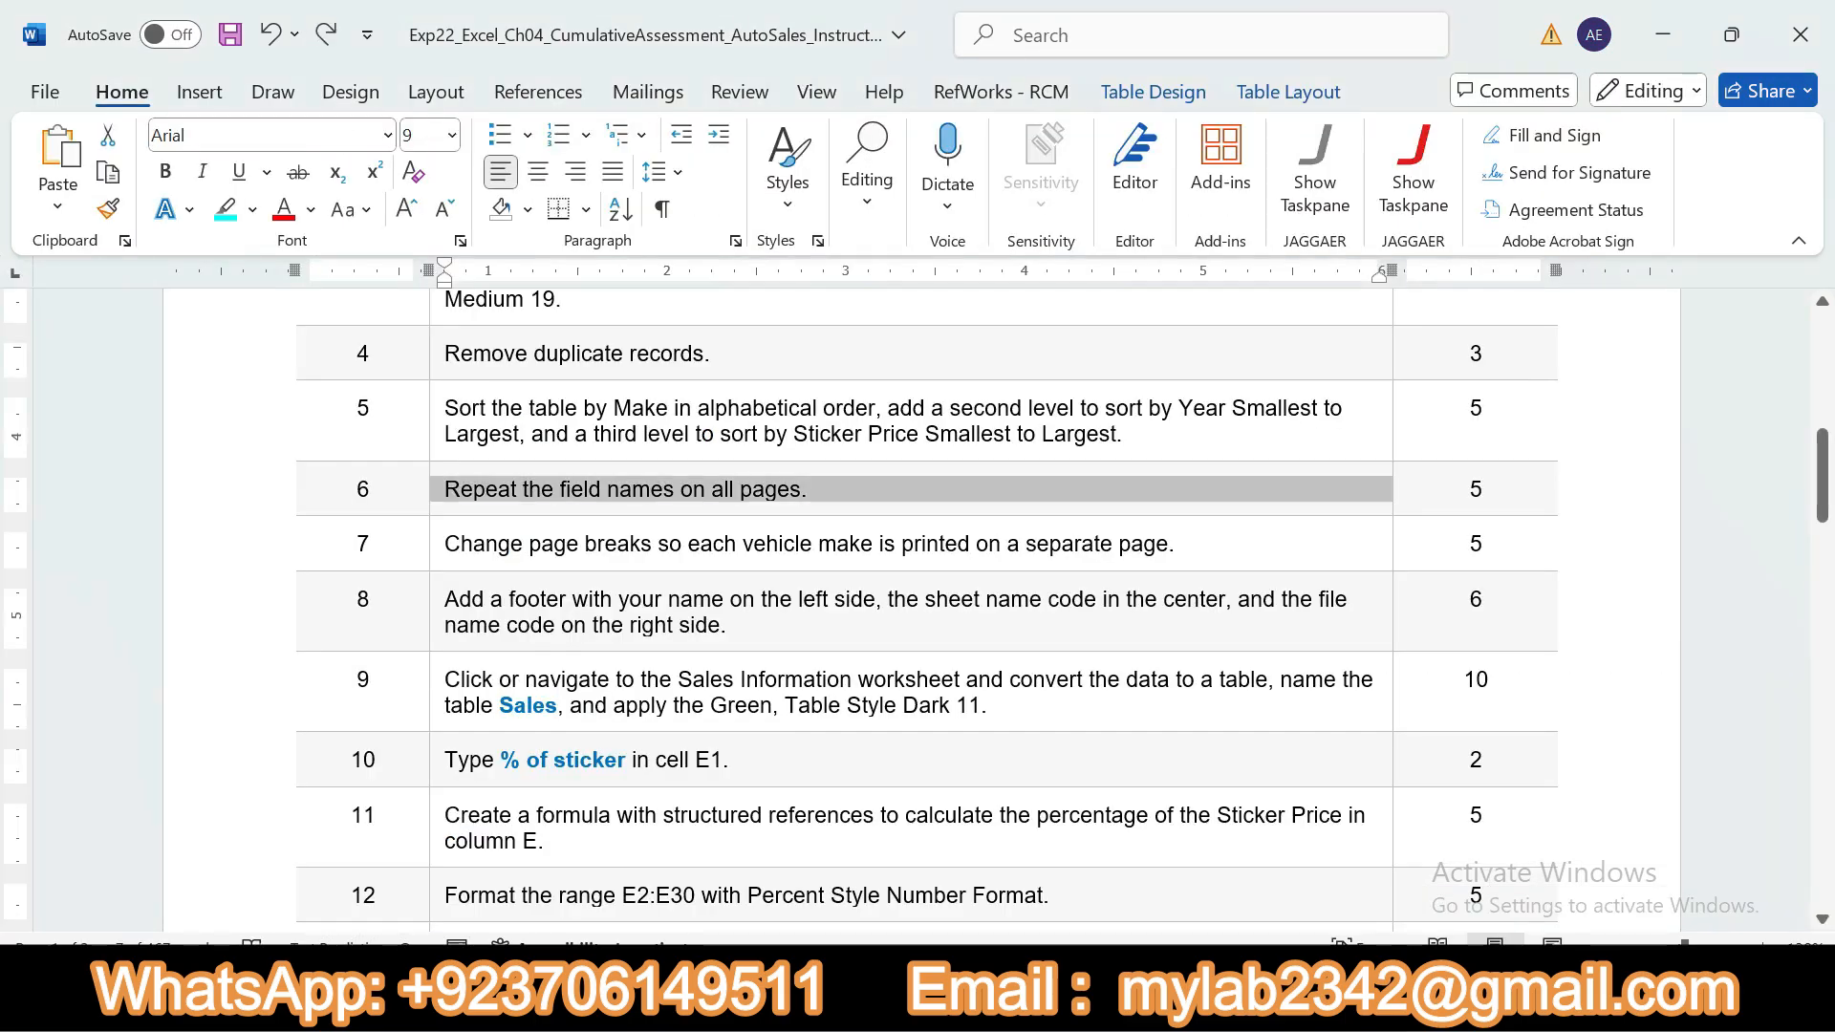
pyautogui.click(436, 545)
pyautogui.click(563, 498)
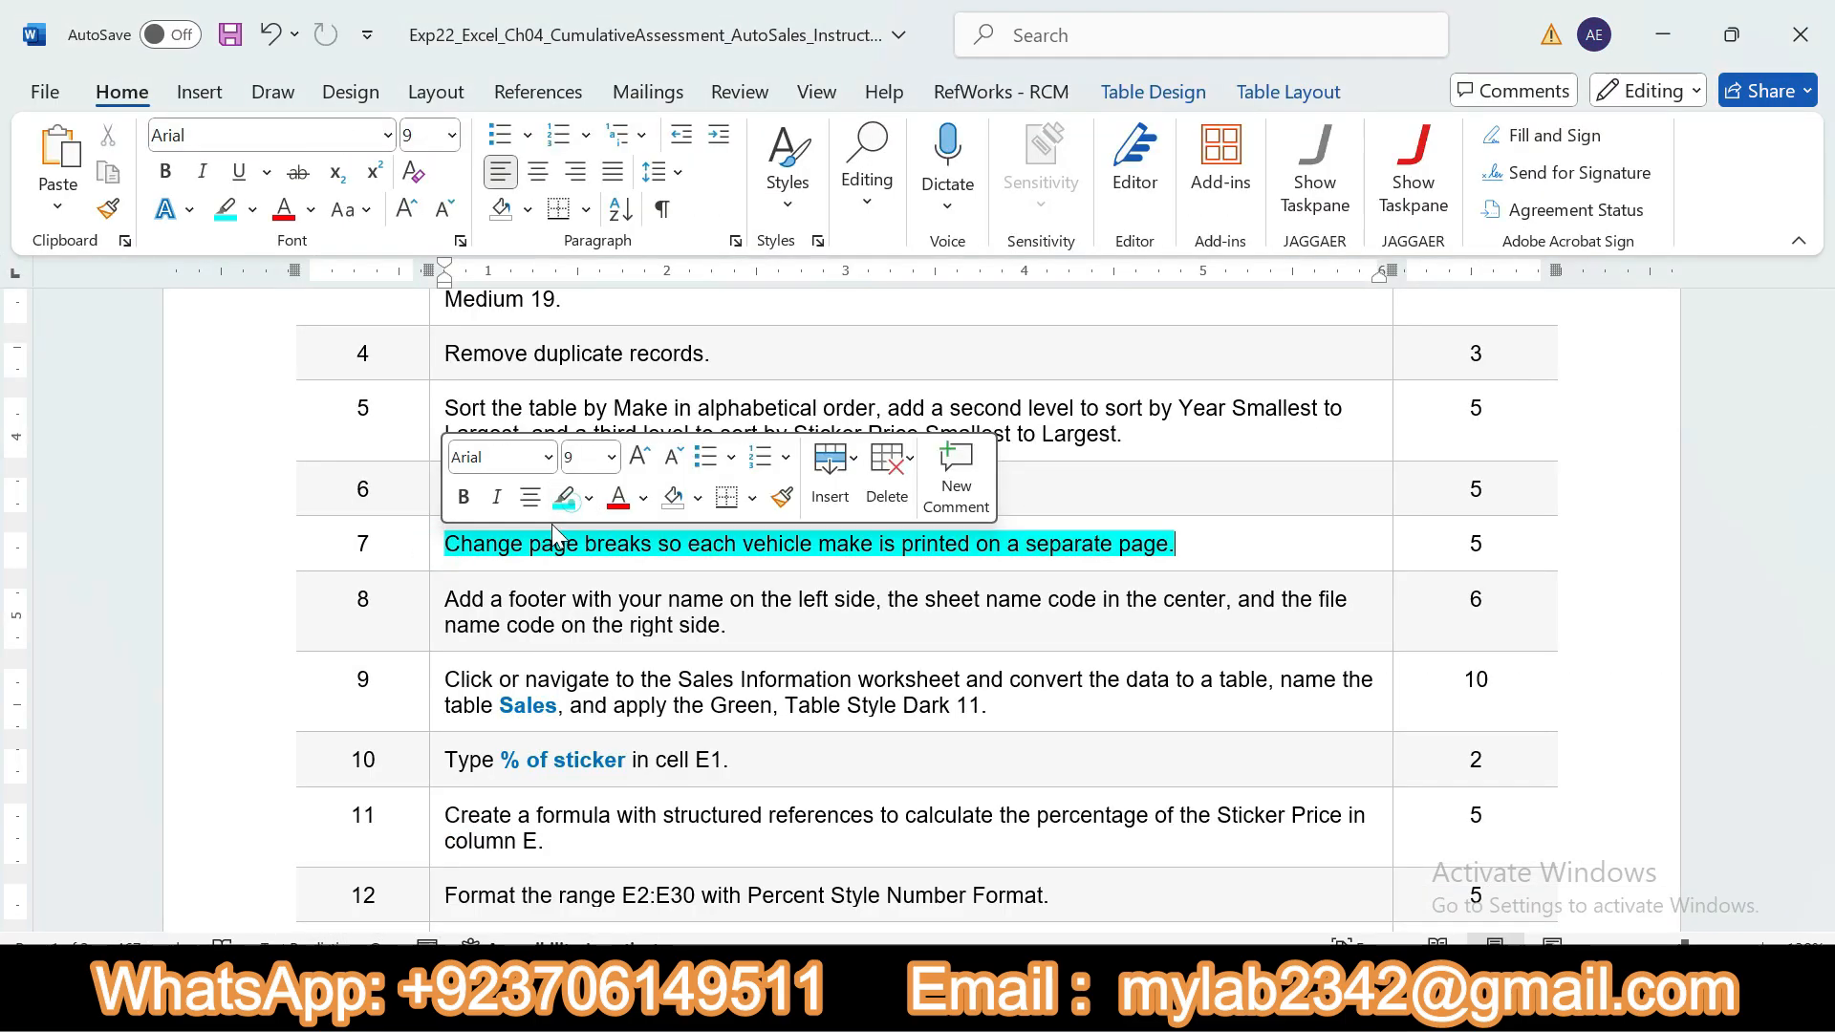
pyautogui.moveTo(445, 543); pyautogui.dragTo(1117, 544)
pyautogui.moveTo(1162, 546); pyautogui.dragTo(1167, 546)
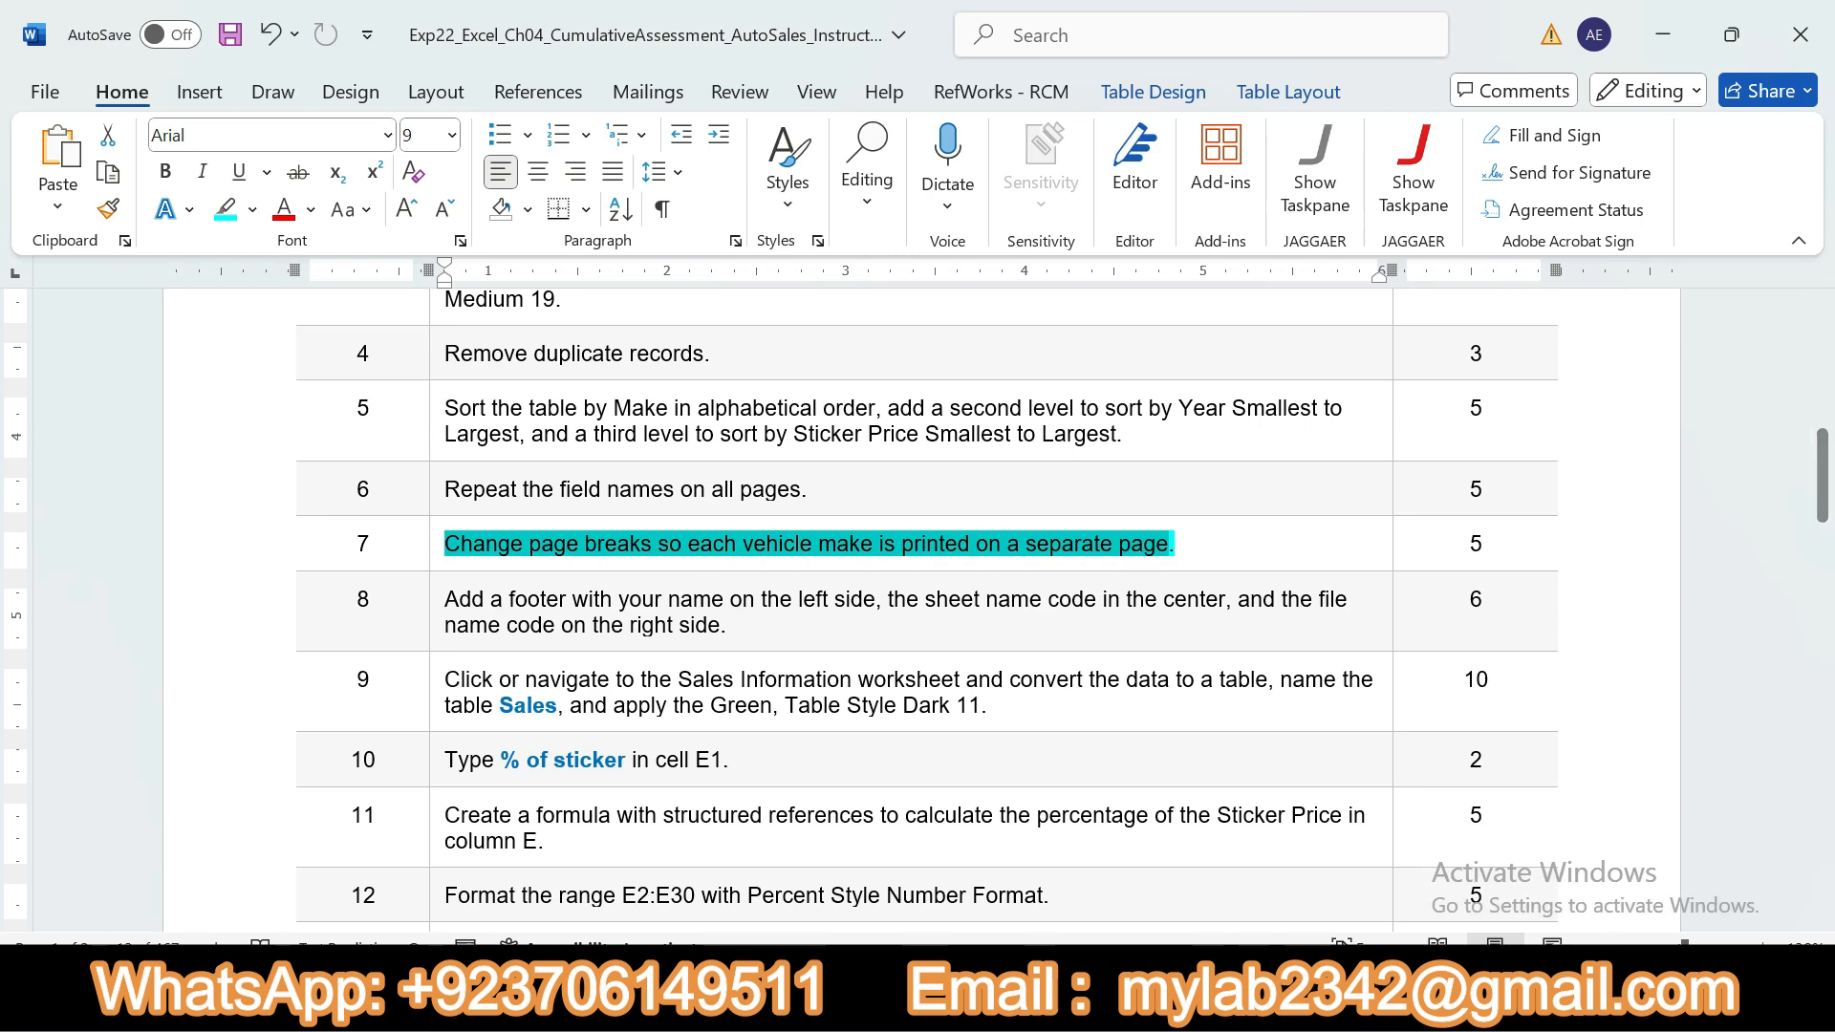
pyautogui.click(1334, 998)
# Insert a page break above row 34, where the Chevy records begin after the BMW records.
pyautogui.moveTo(1820, 808); pyautogui.dragTo(1827, 353)
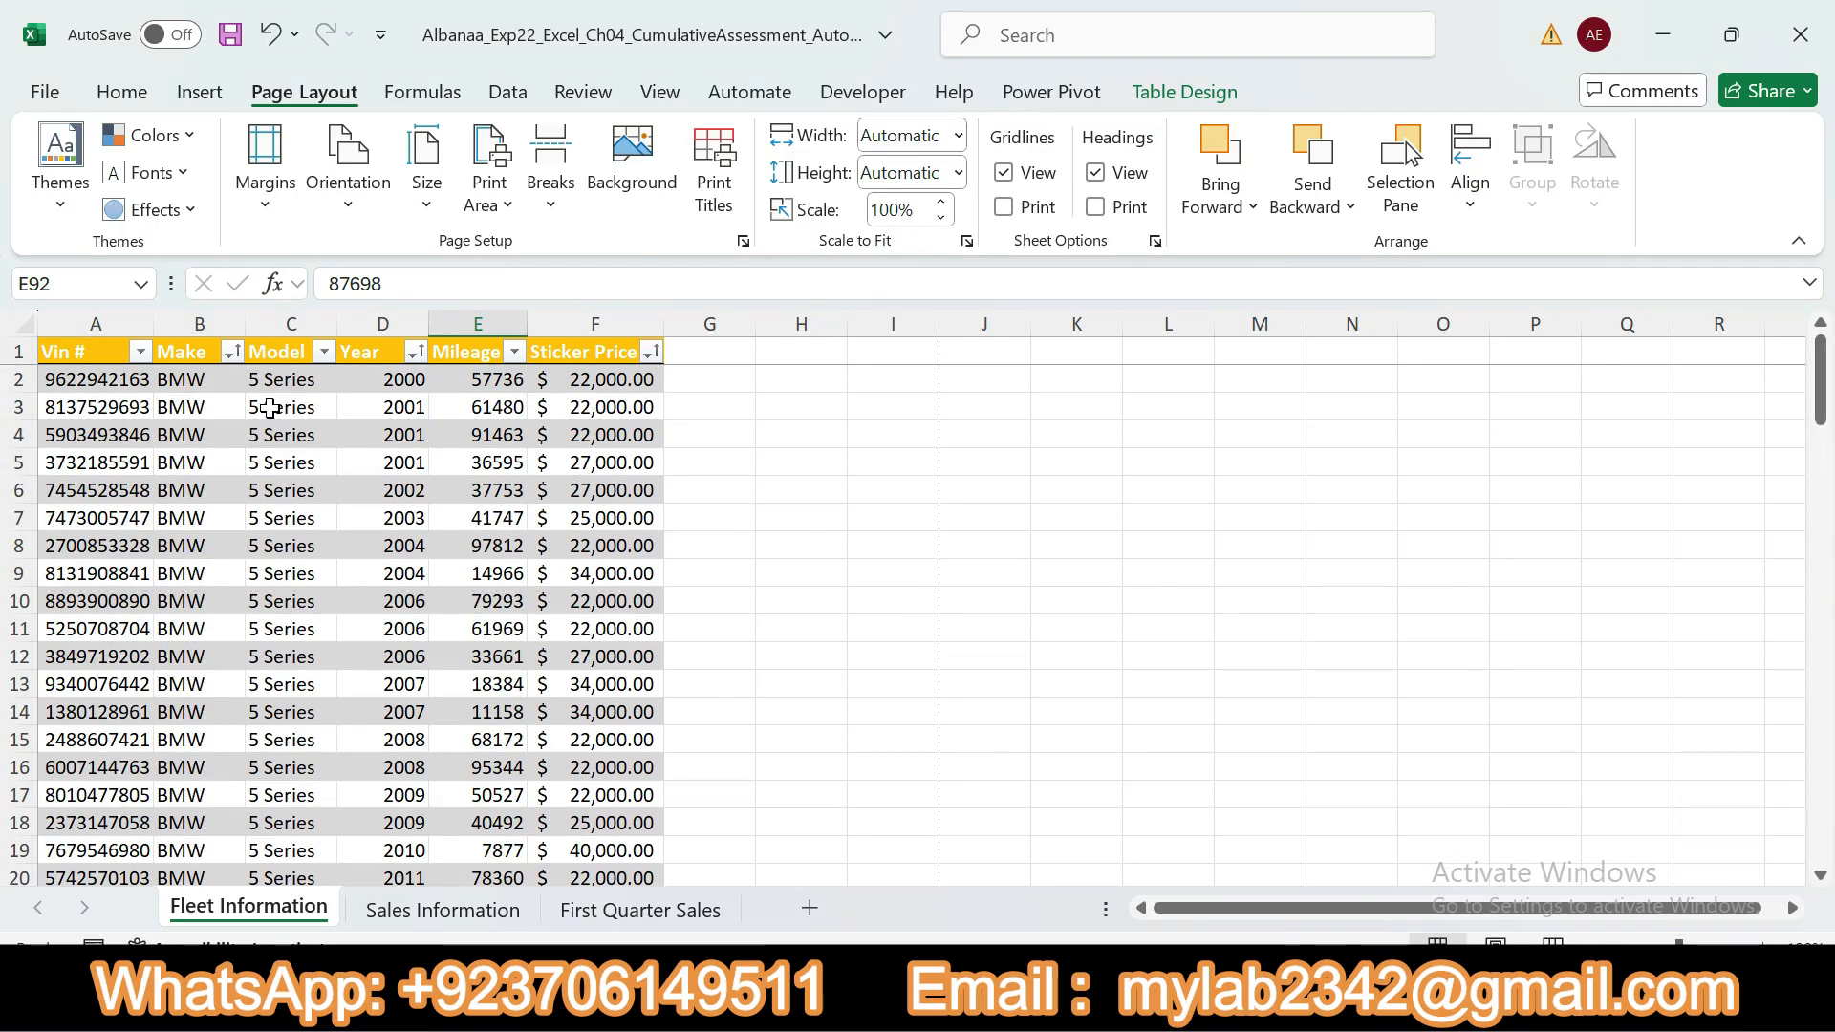
pyautogui.click(195, 380)
pyautogui.moveTo(194, 379); pyautogui.dragTo(195, 607)
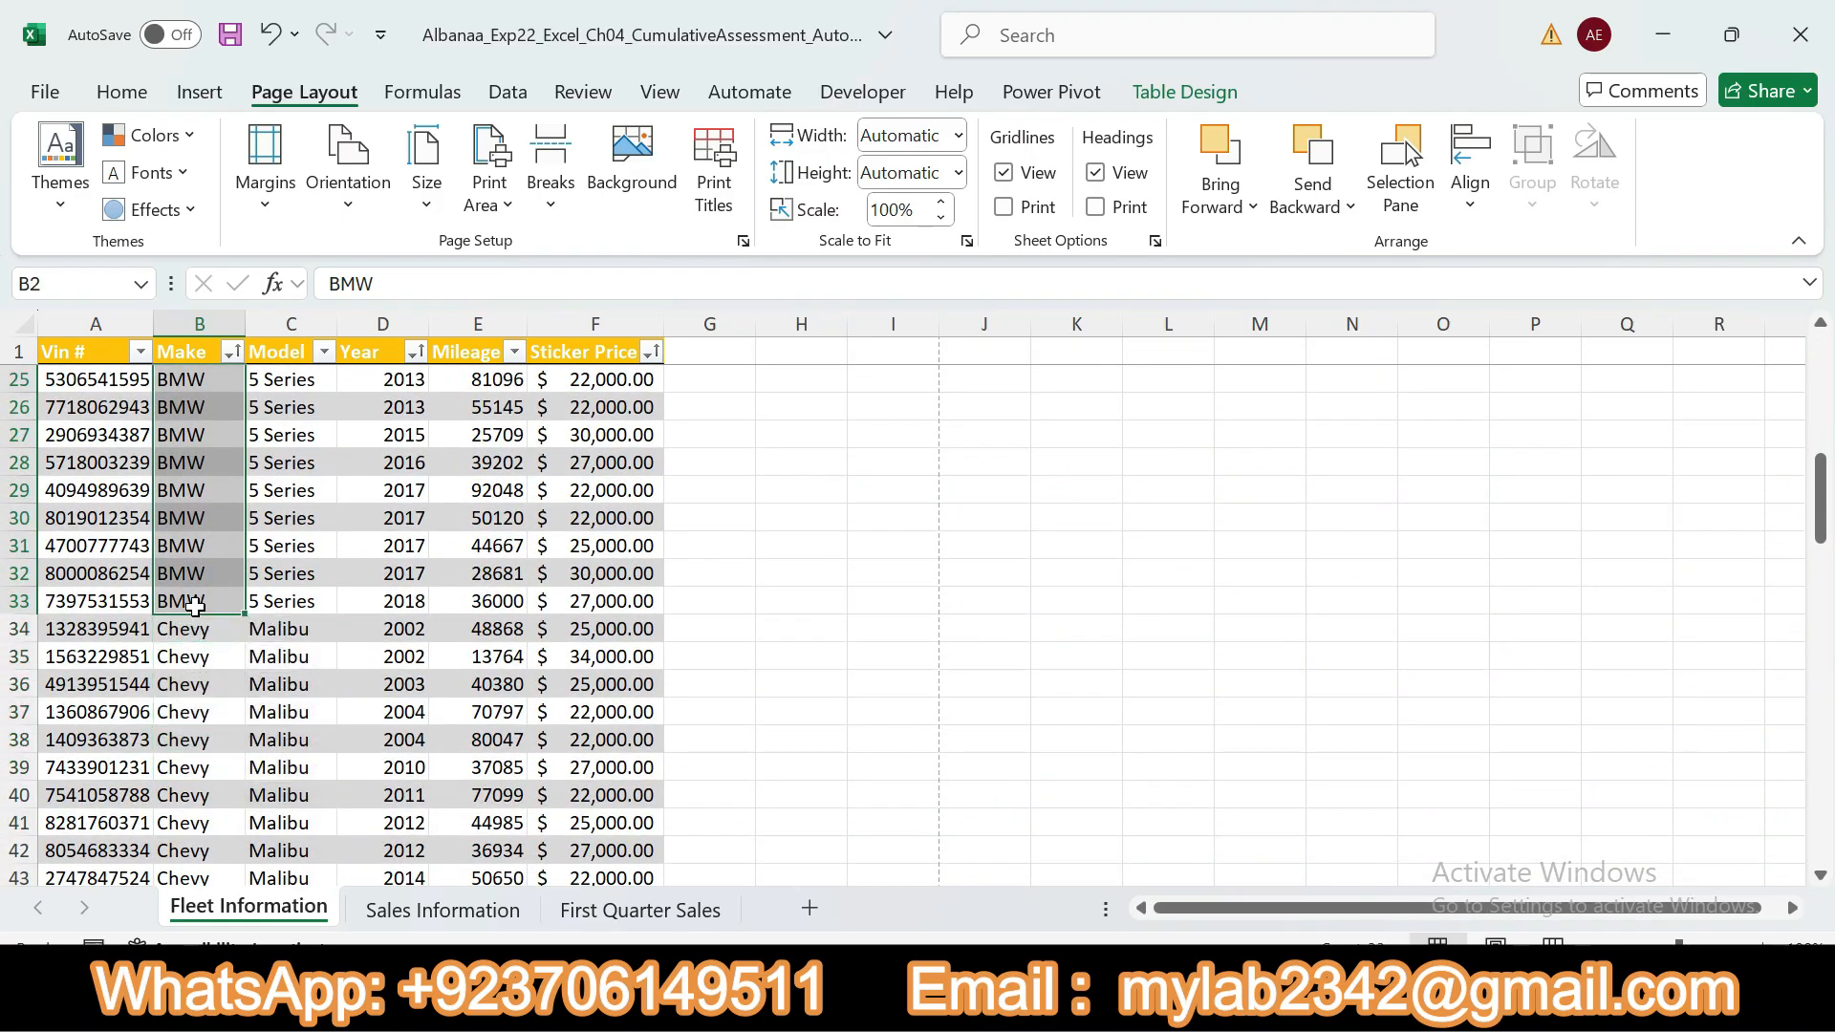
pyautogui.click(98, 628)
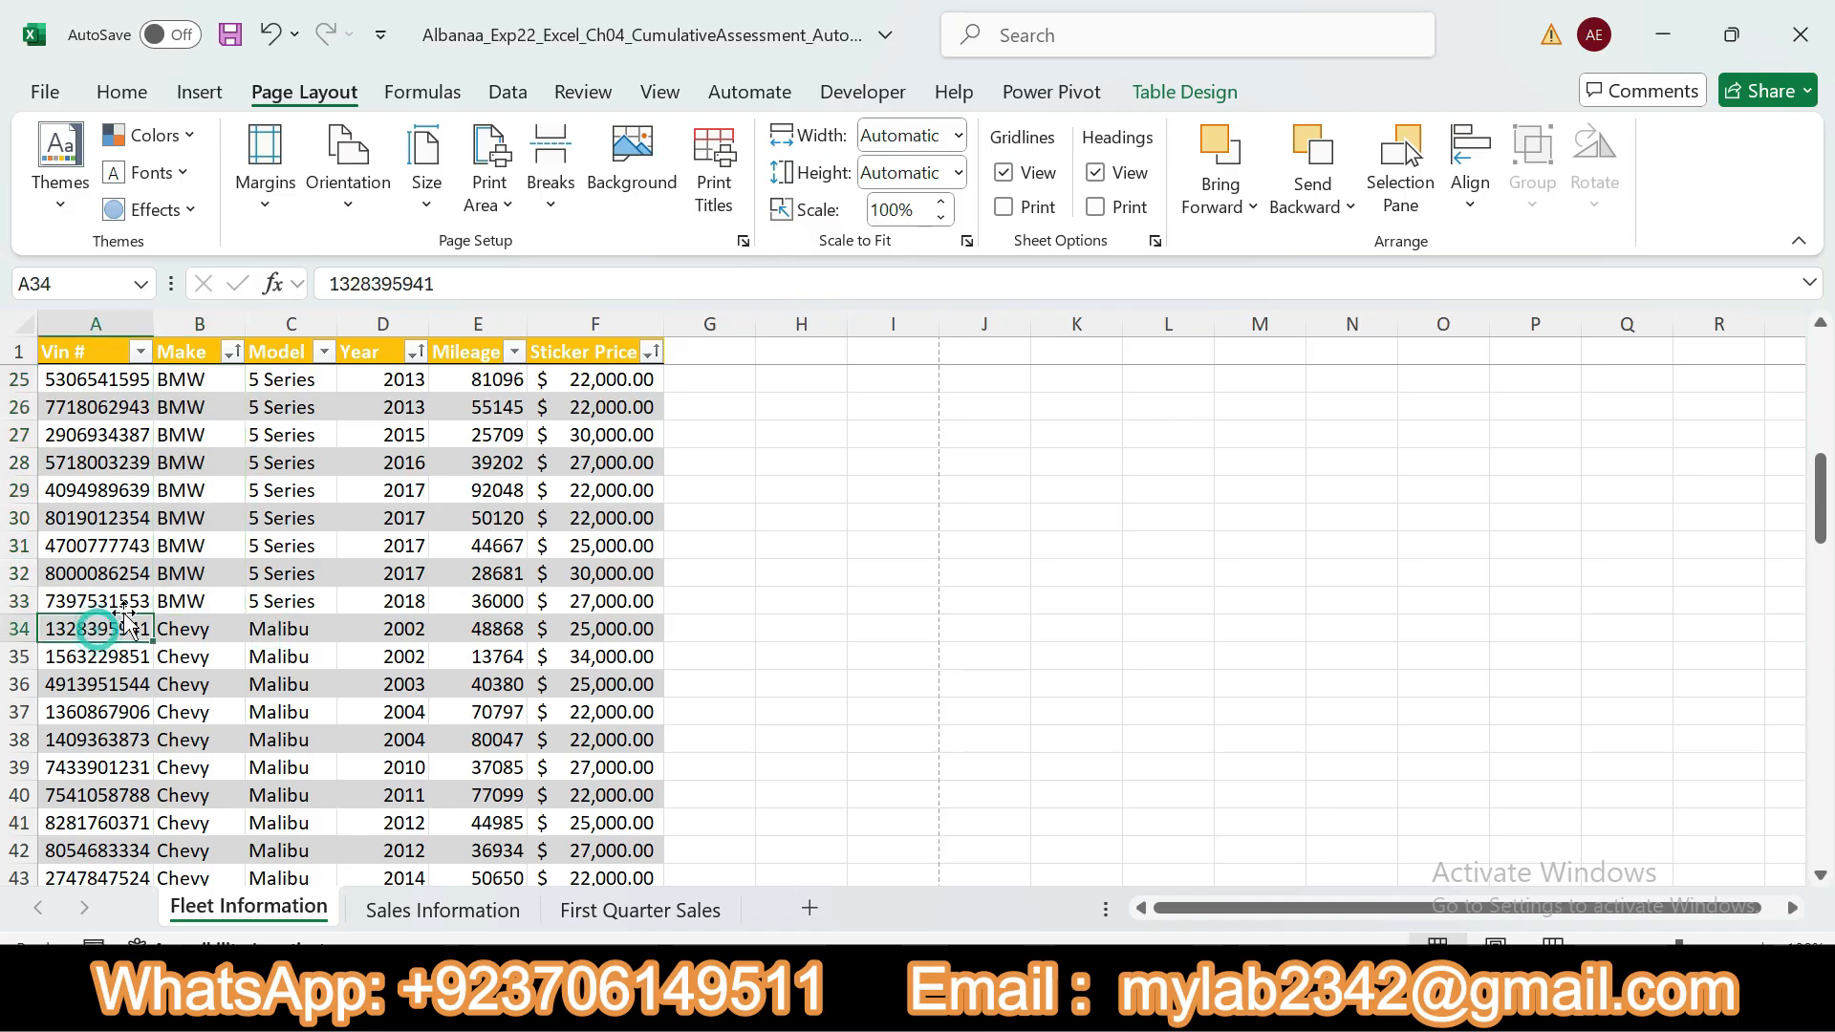
pyautogui.click(547, 210)
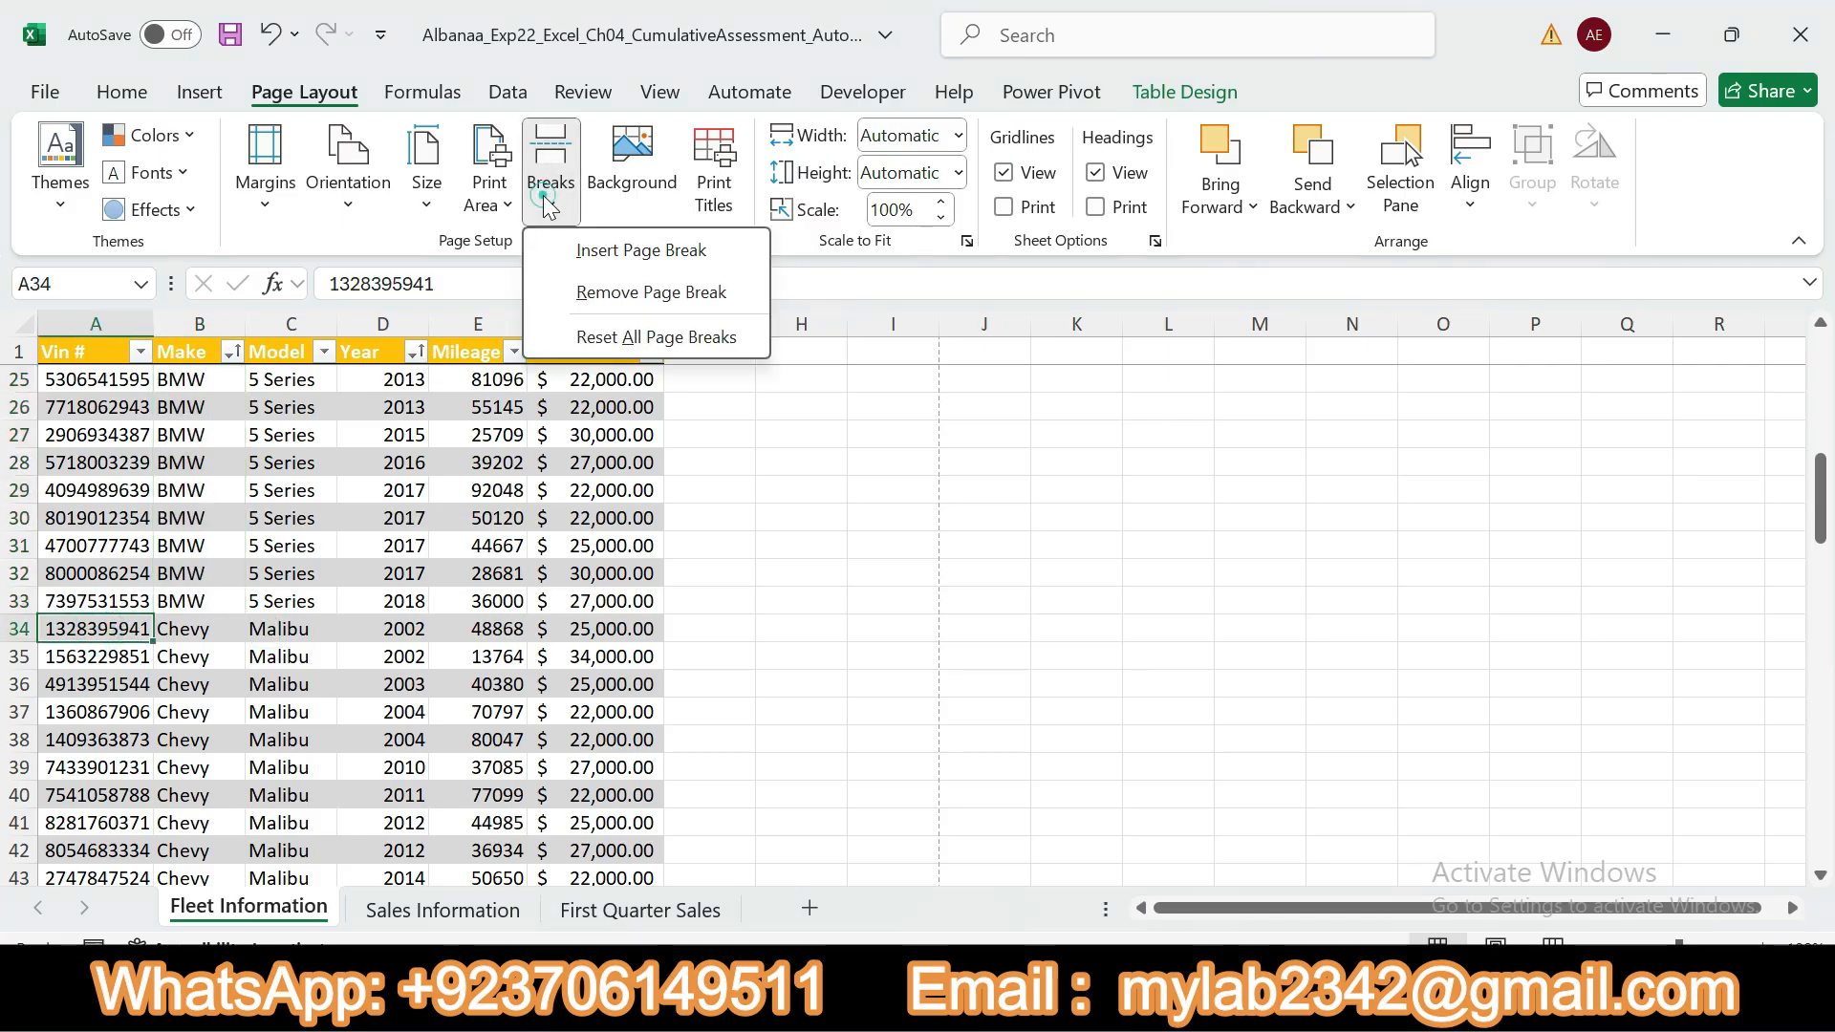
pyautogui.click(617, 253)
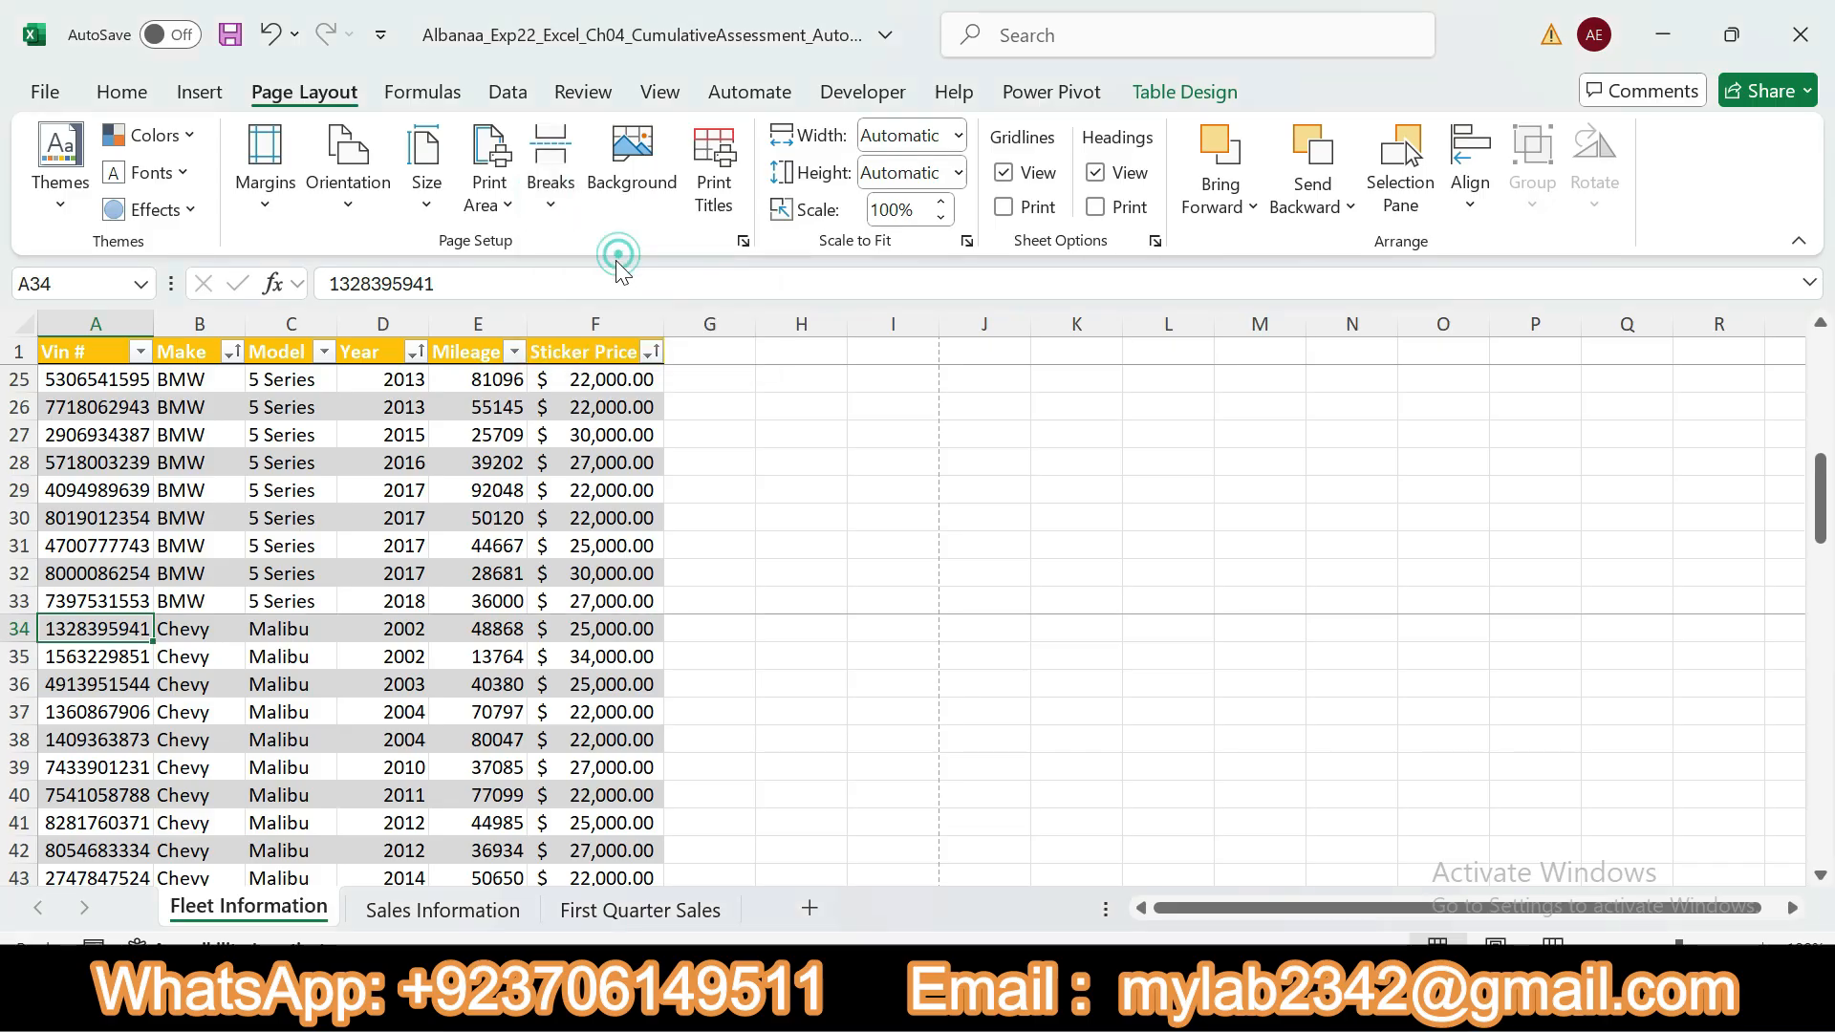
# Insert a page break above row 46, where the Ford records begin.
pyautogui.click(194, 629)
pyautogui.moveTo(192, 631)
pyautogui.mouseDown()
pyautogui.moveTo(196, 884)
pyautogui.moveTo(189, 626)
pyautogui.mouseUp()
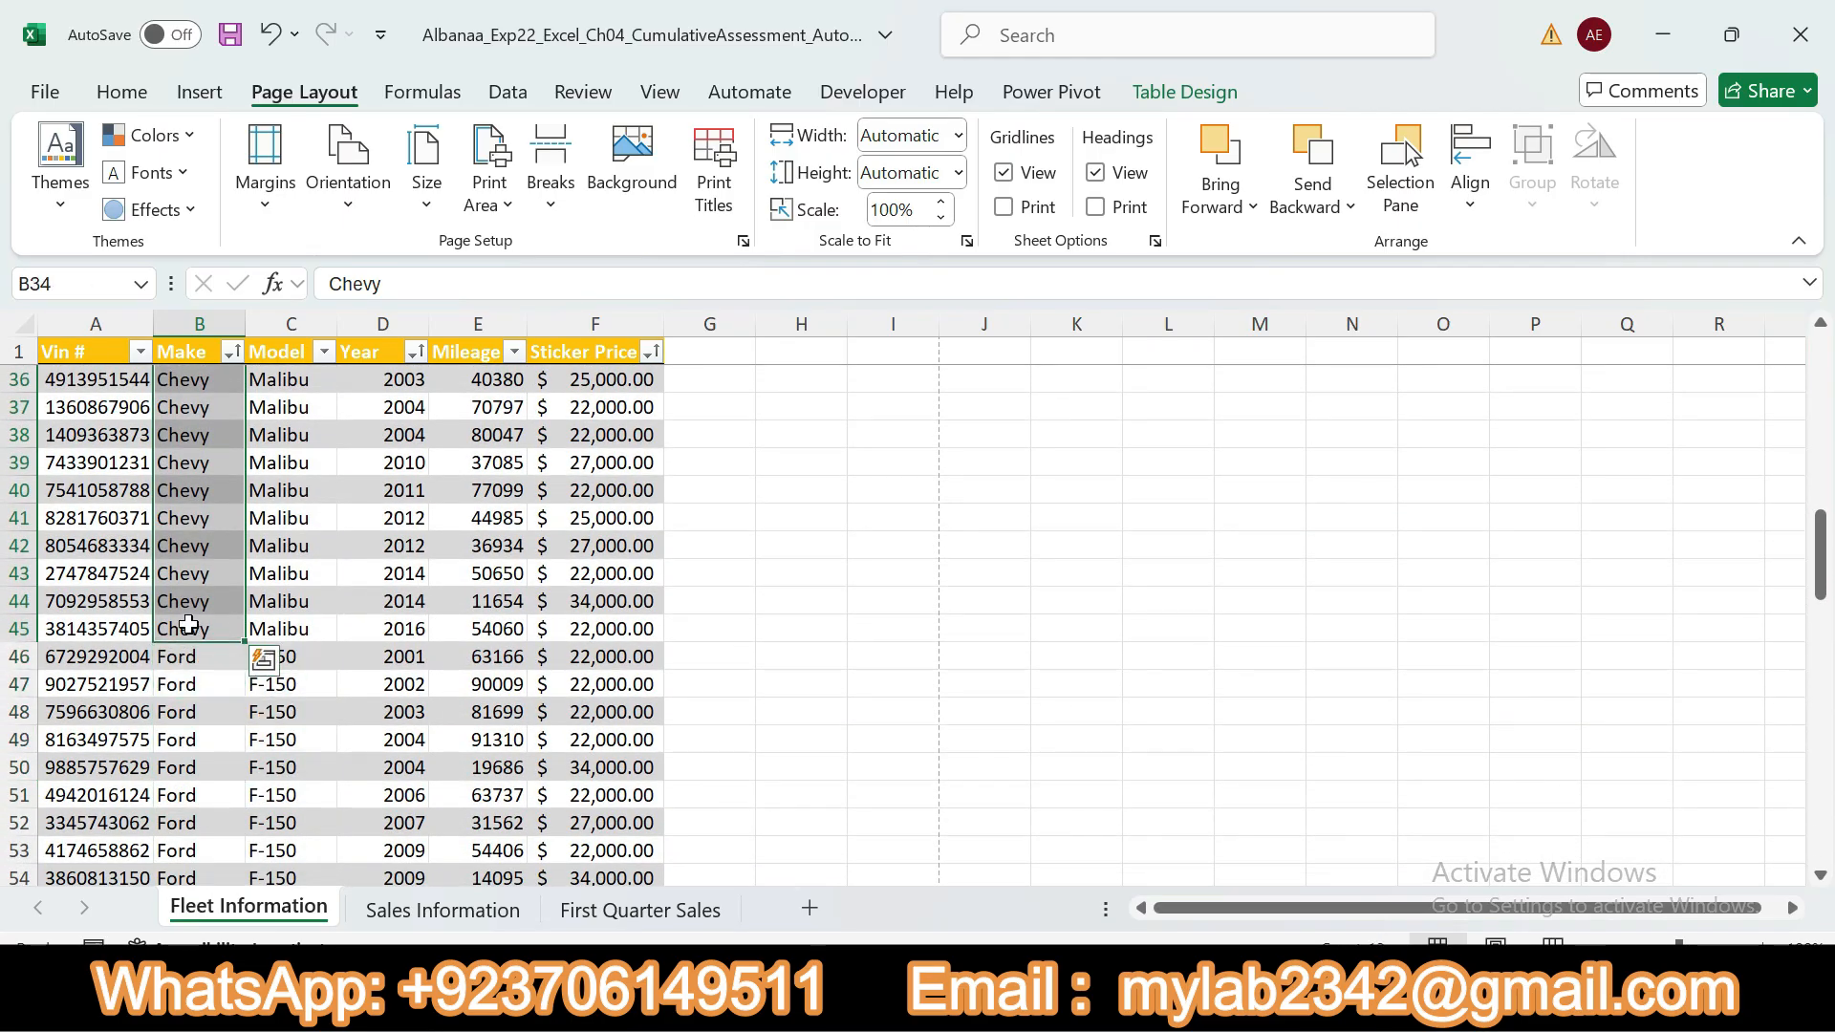
pyautogui.click(94, 659)
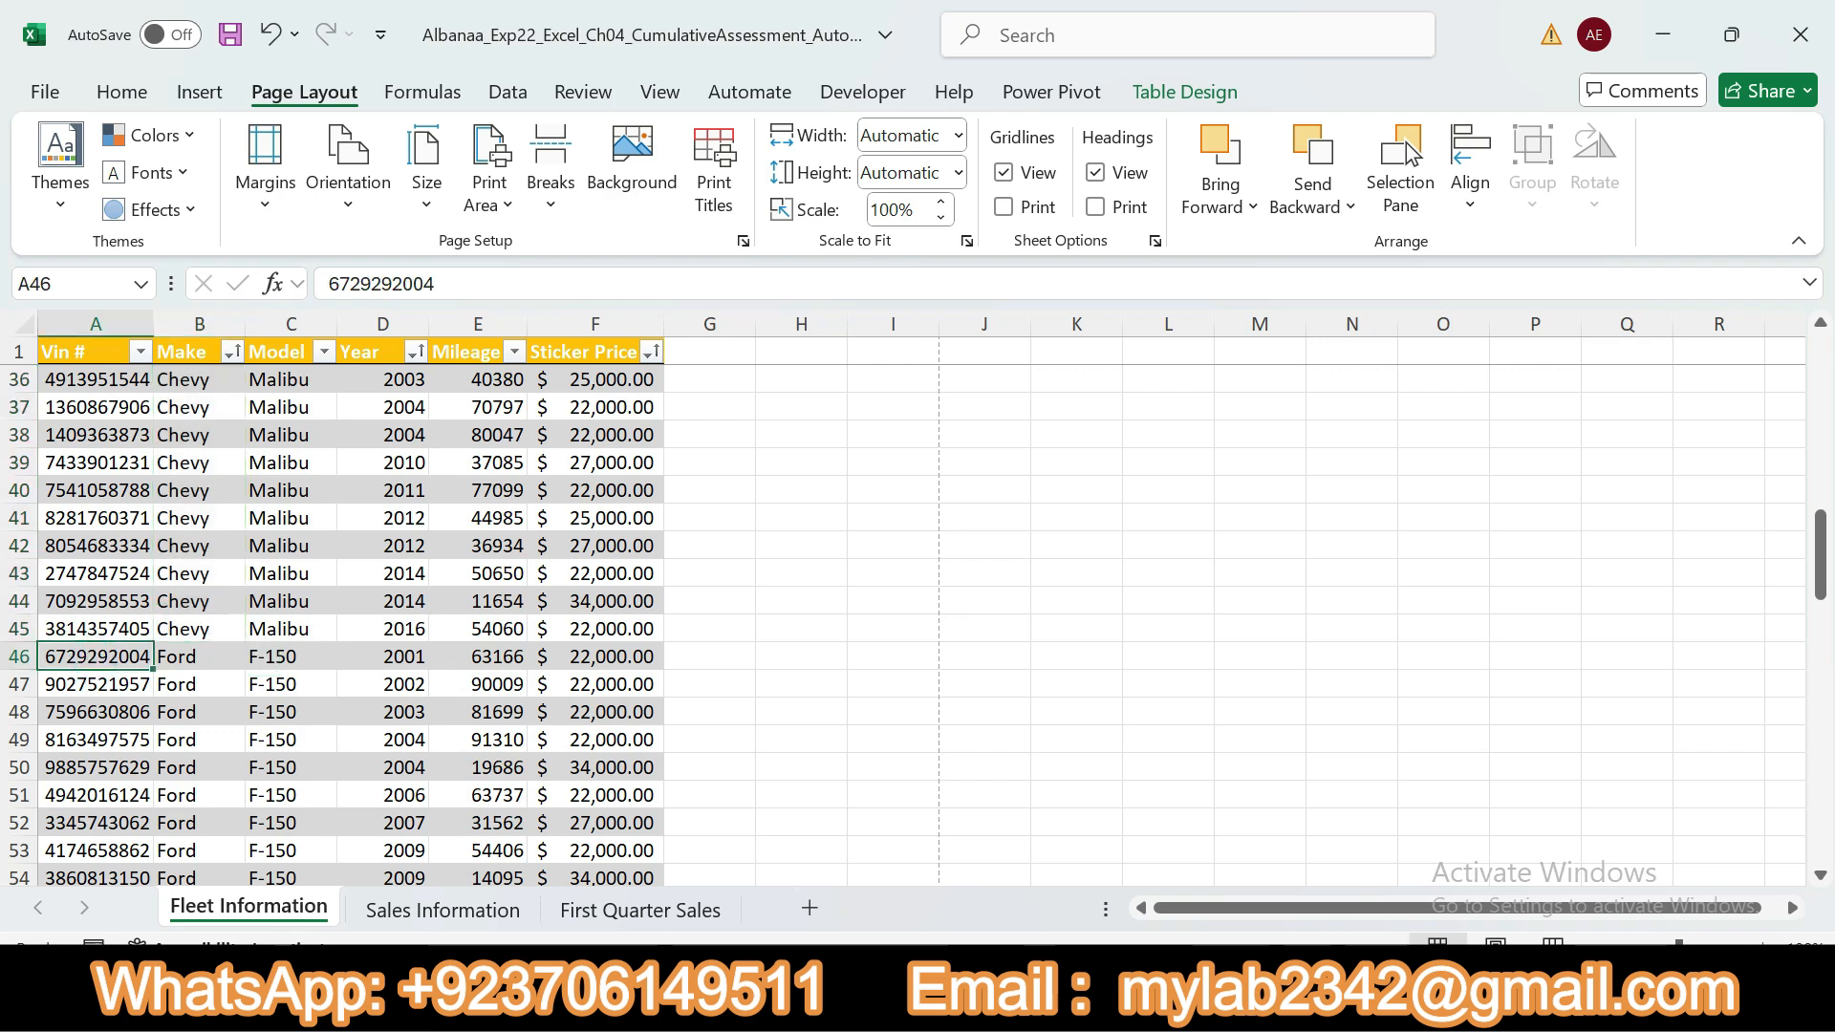
pyautogui.click(550, 167)
pyautogui.click(606, 258)
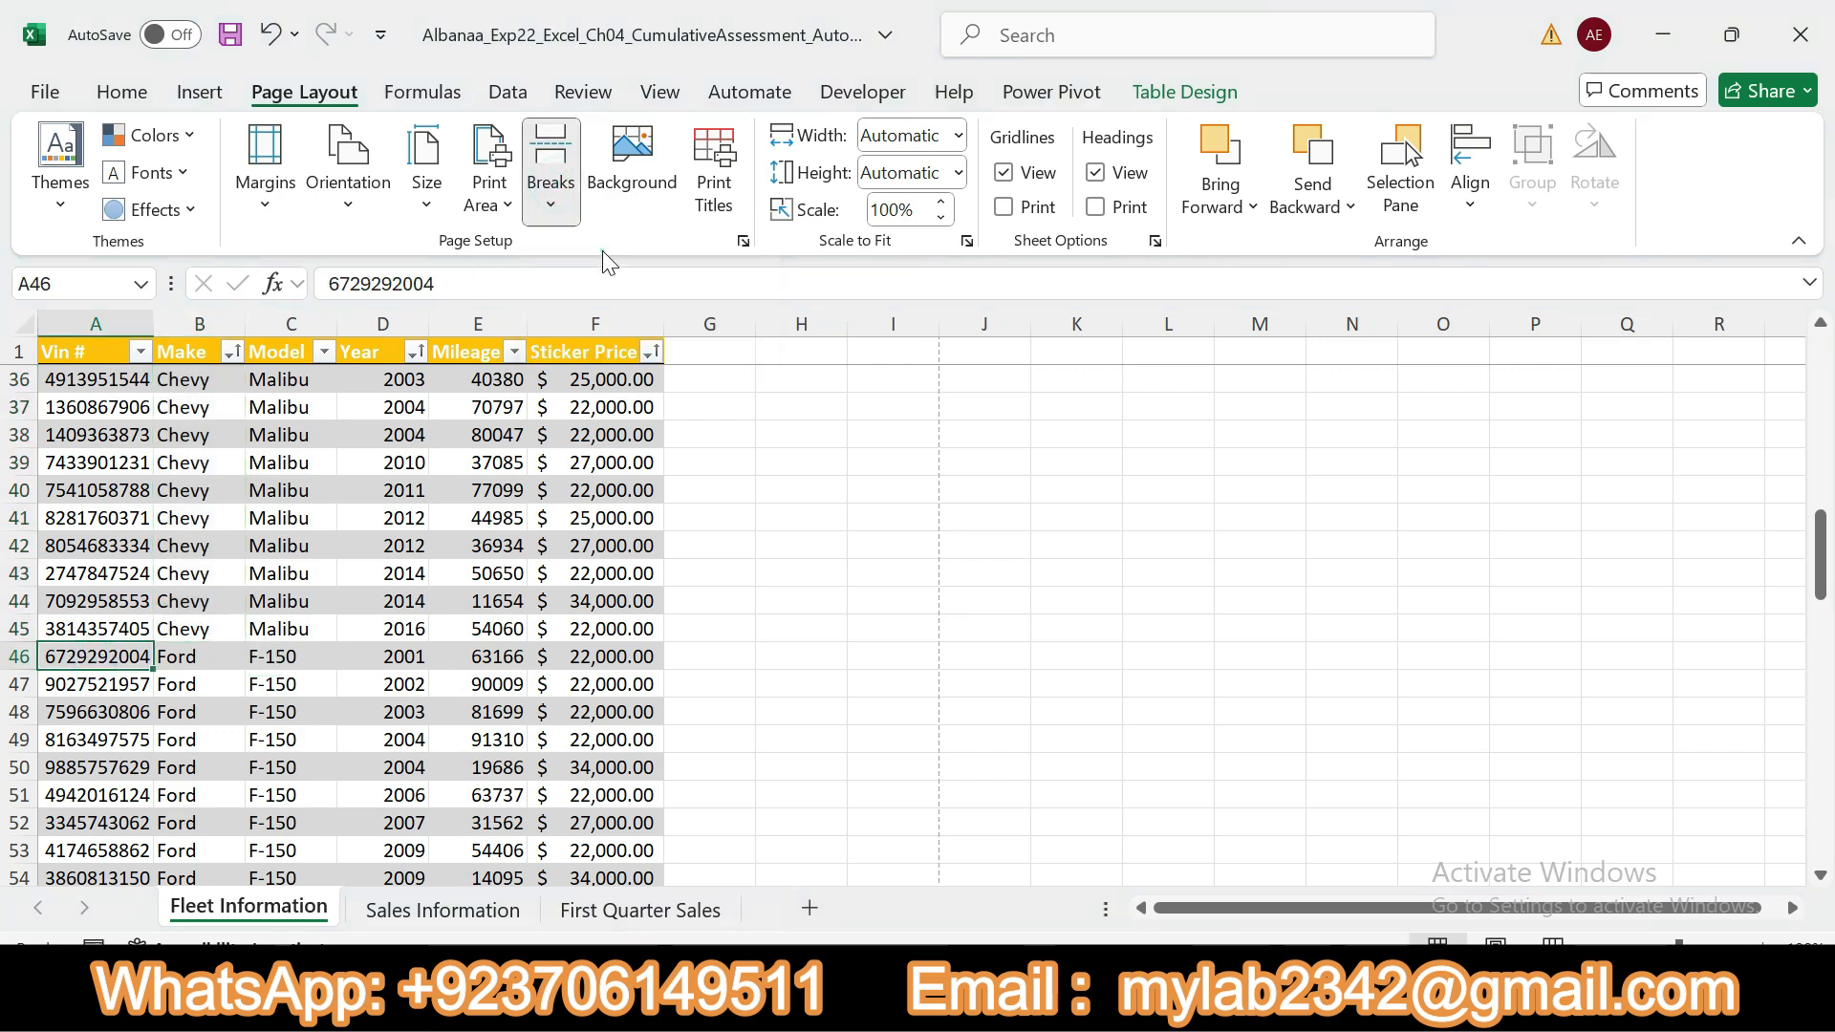
# Insert a page break above row 69, where the Honda records begin.
pyautogui.click(194, 659)
pyautogui.moveTo(194, 677); pyautogui.dragTo(204, 638)
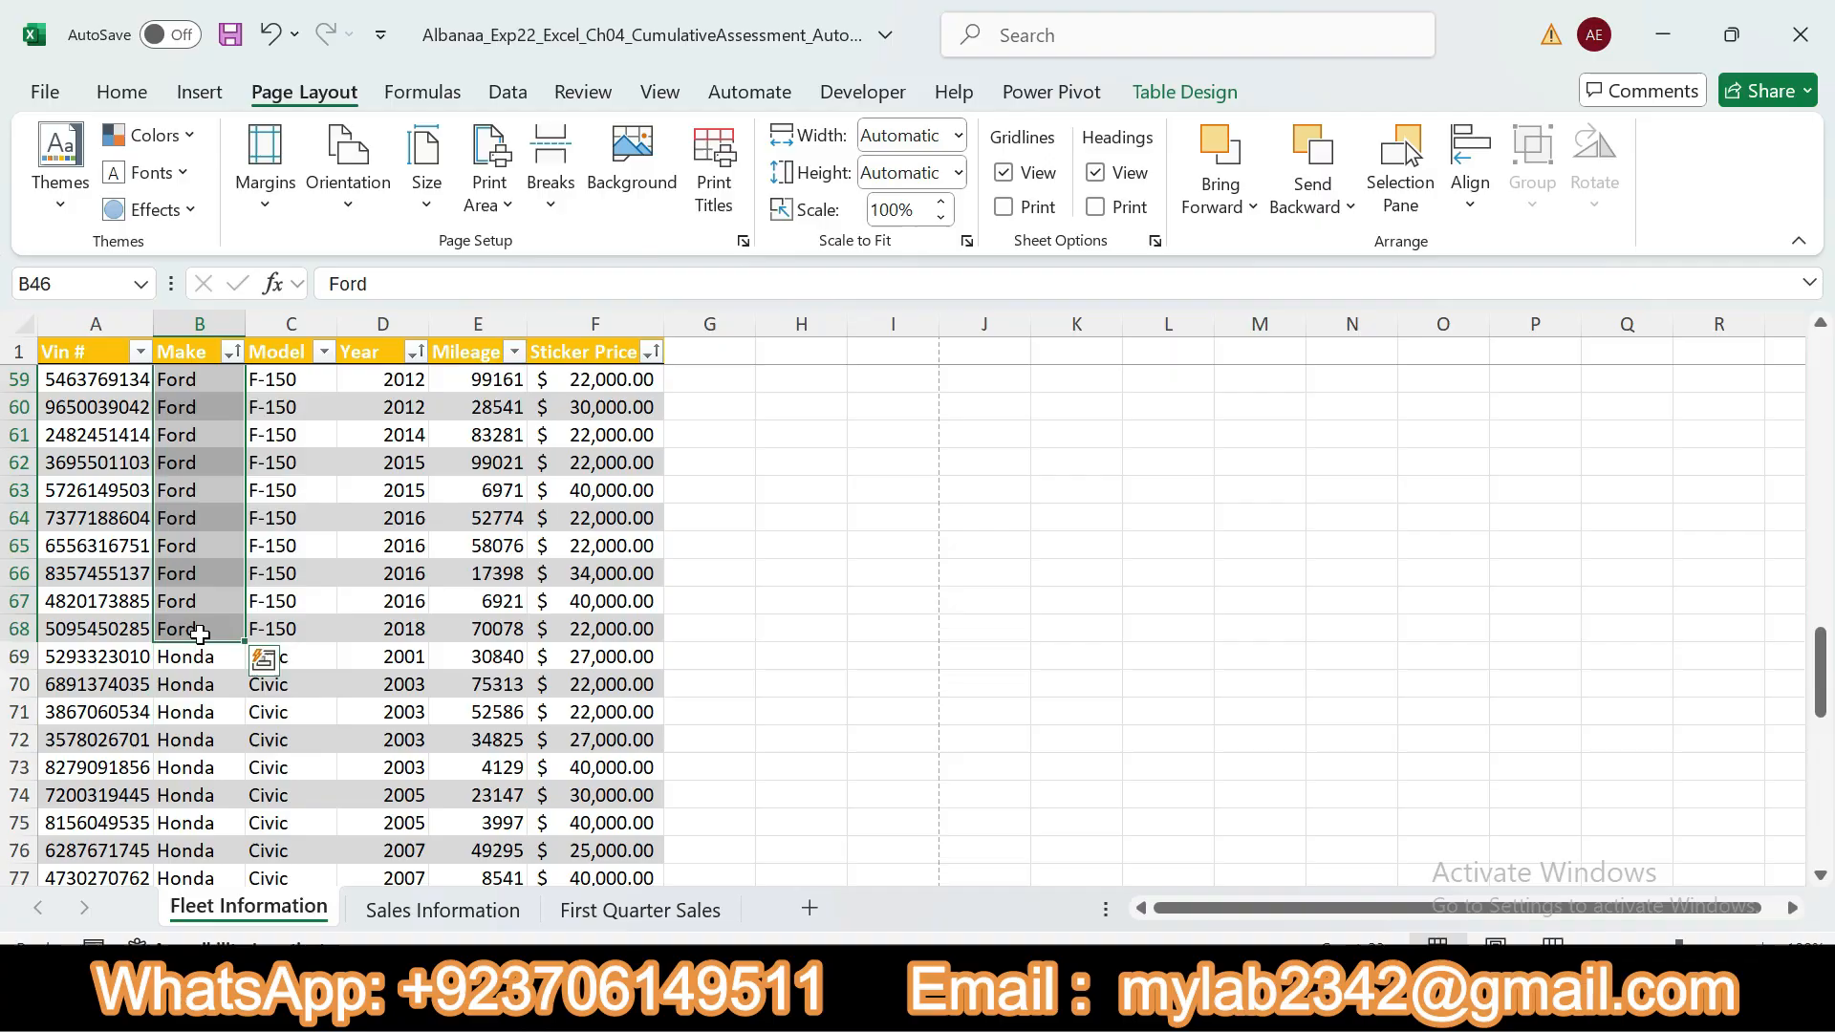
pyautogui.click(106, 657)
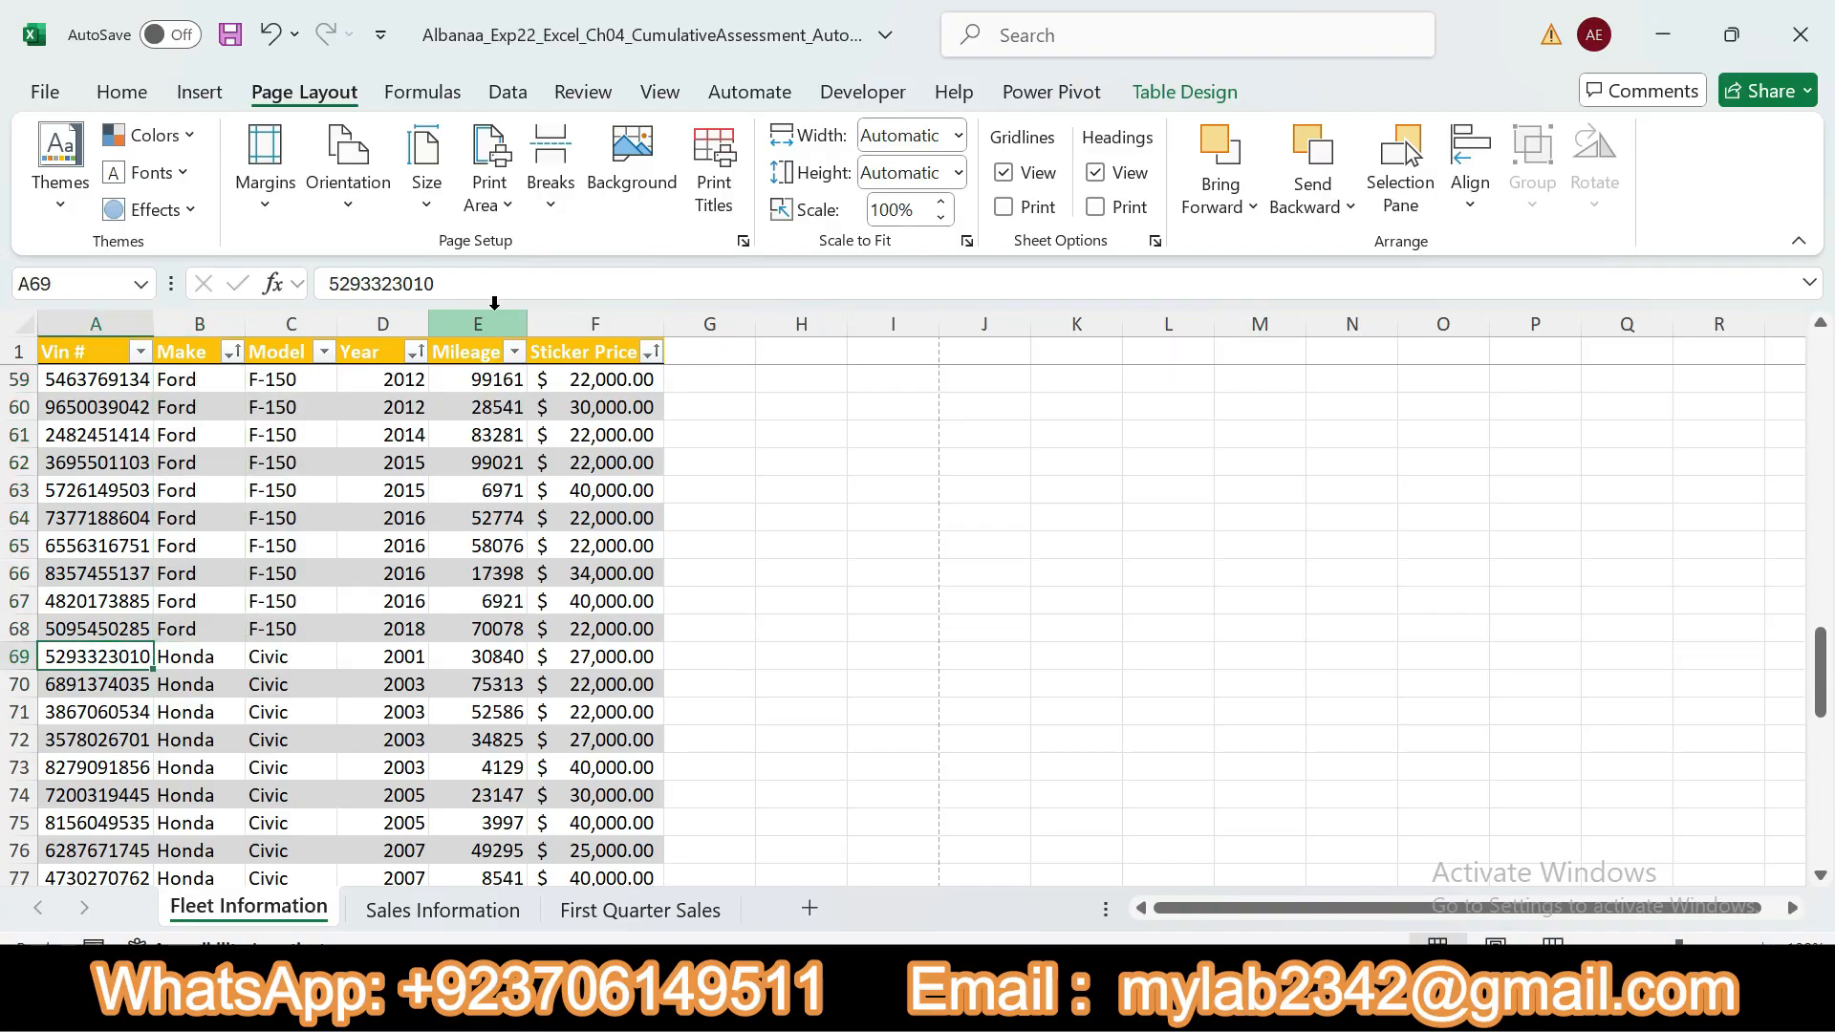
pyautogui.click(553, 196)
pyautogui.click(597, 253)
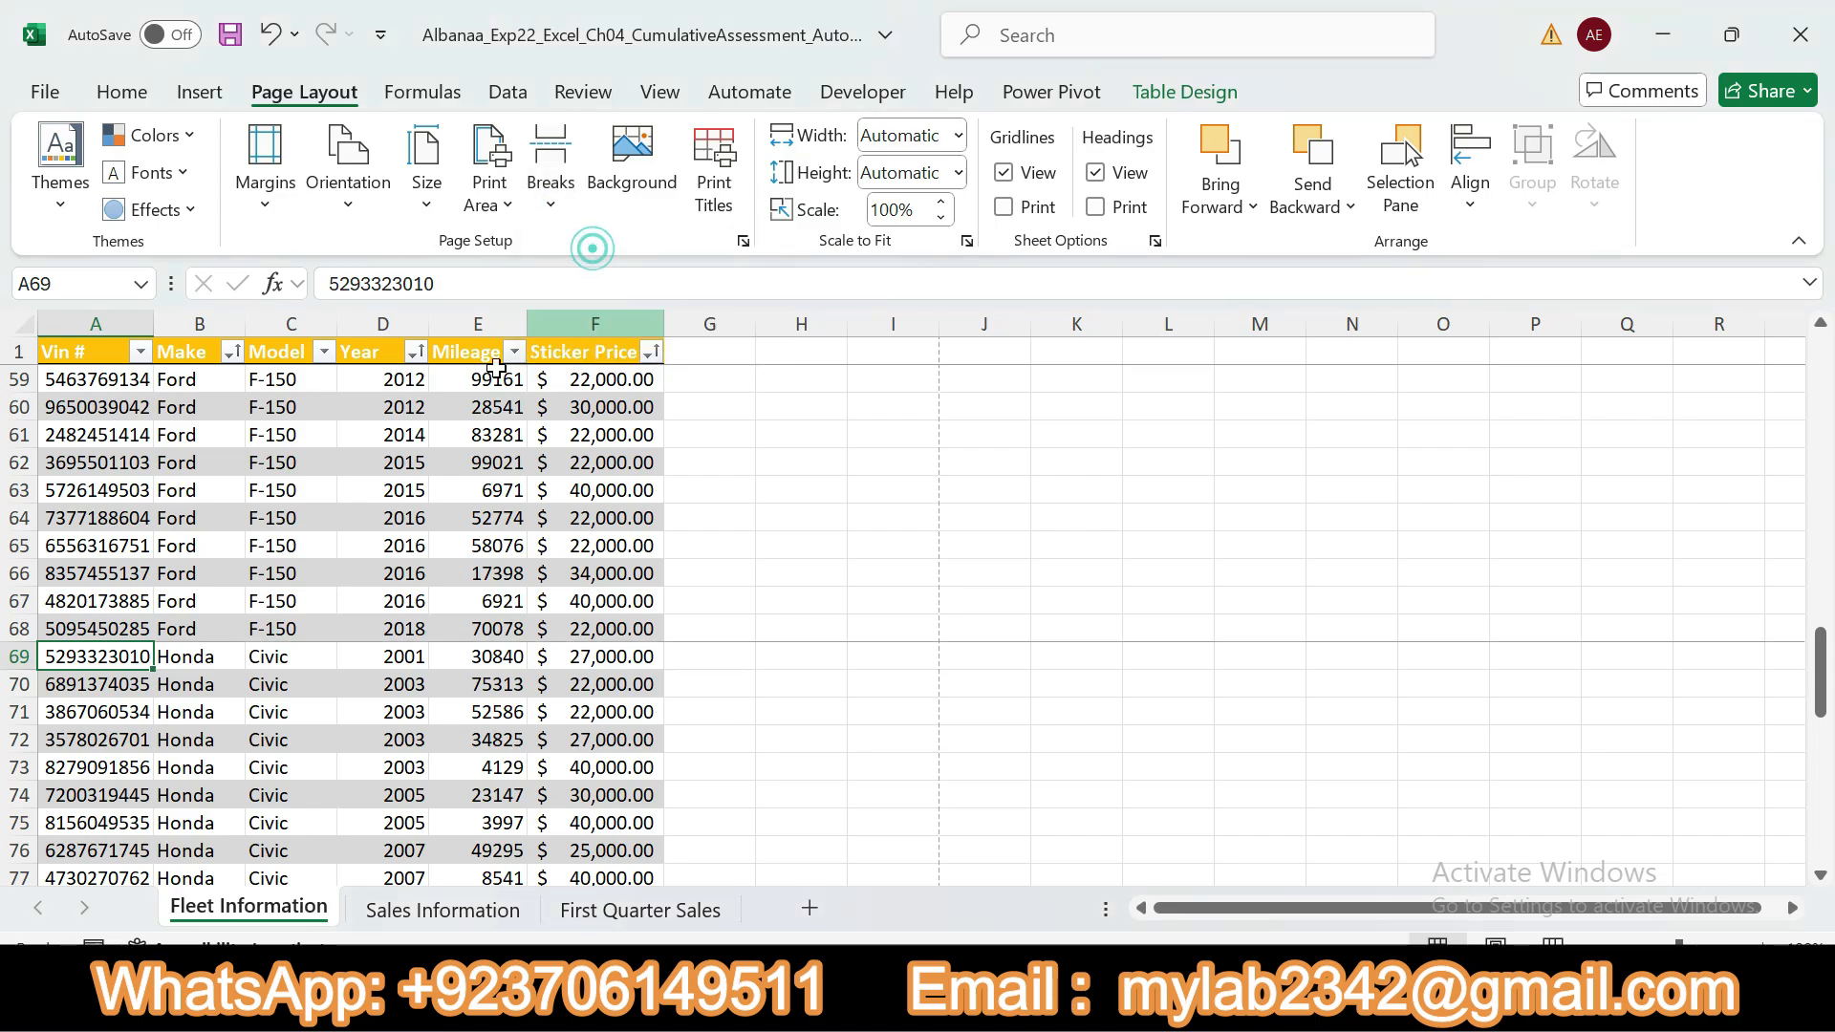
# Insert a page break above row 90, where the Toyota records begin.
pyautogui.moveTo(200, 651); pyautogui.dragTo(207, 491)
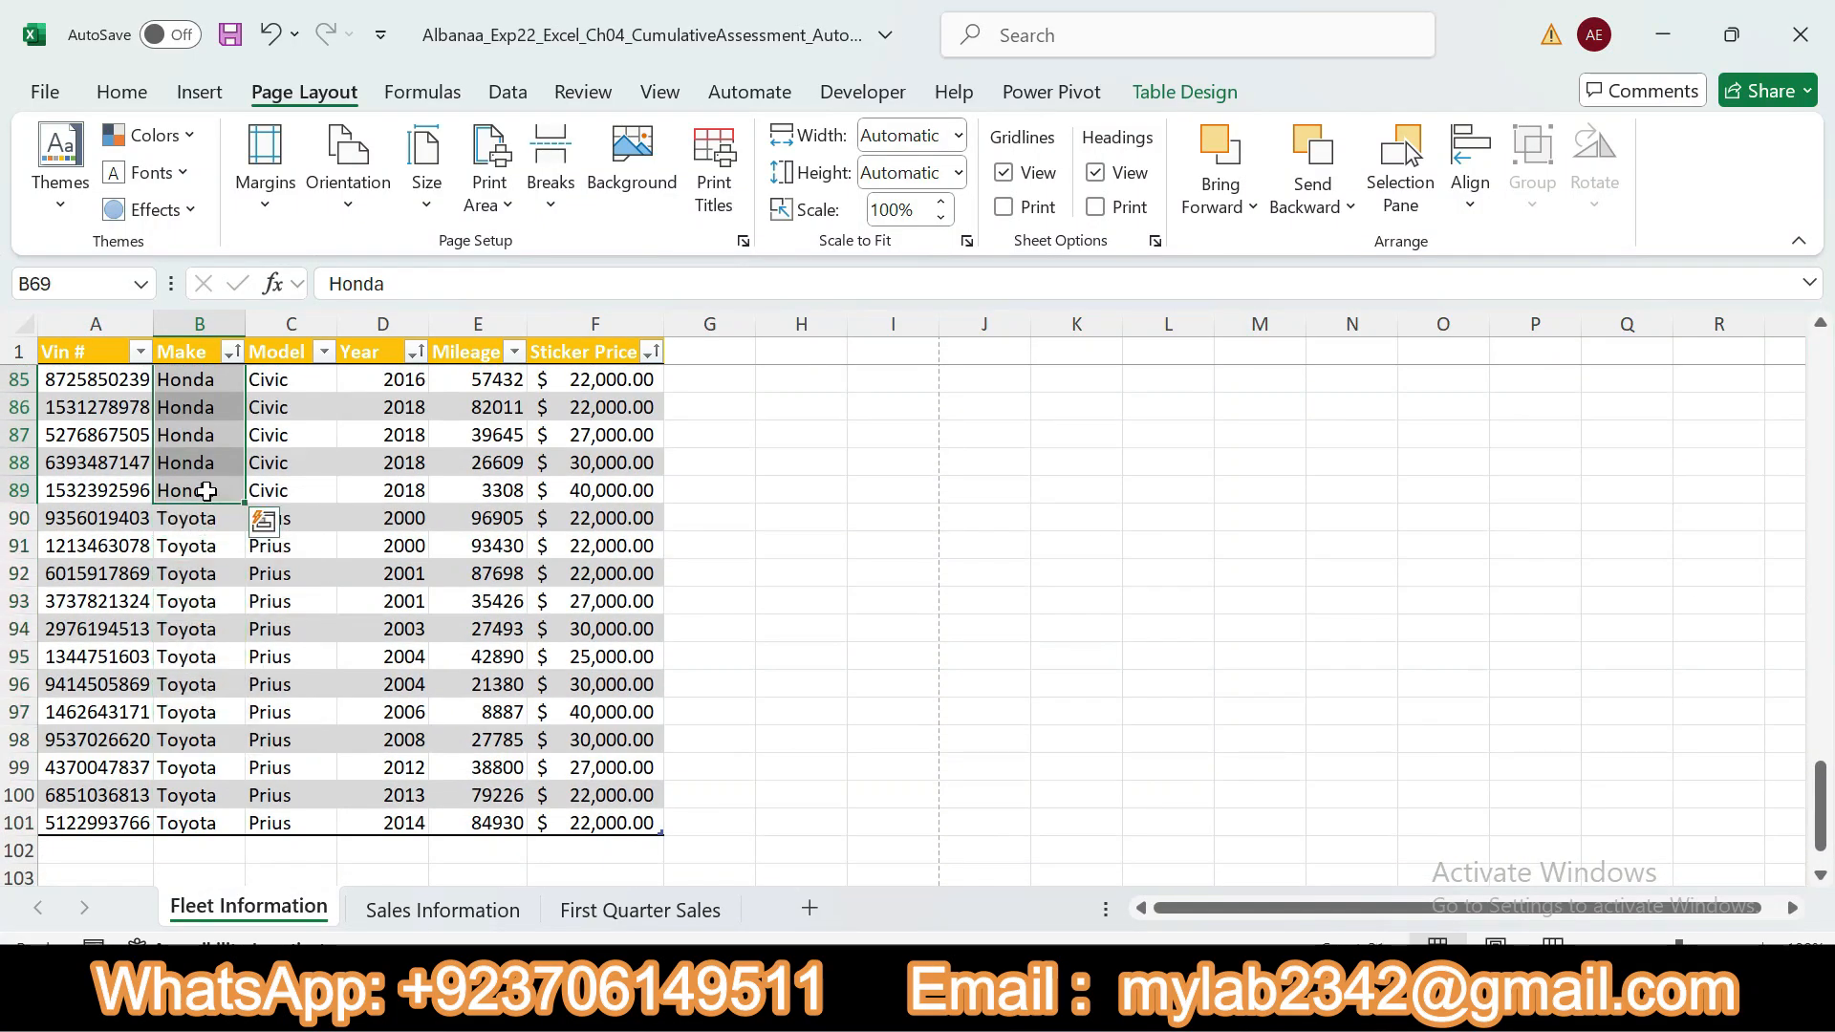
pyautogui.click(114, 518)
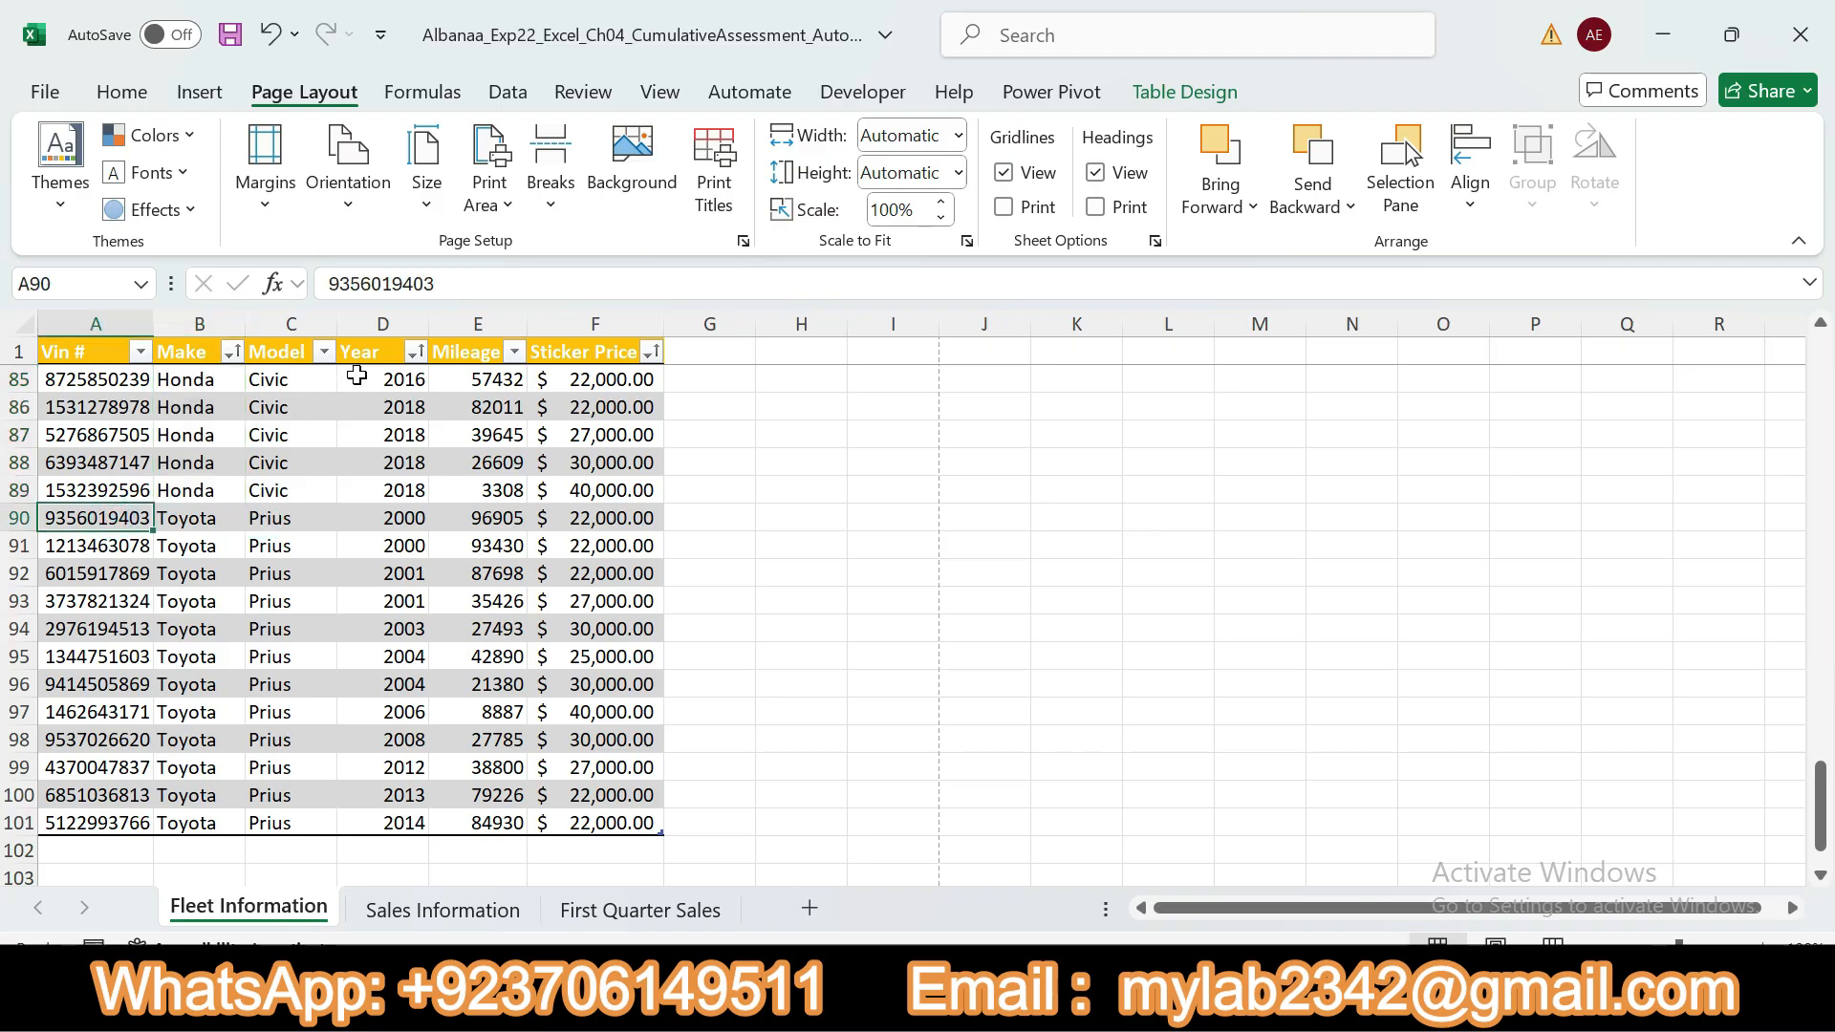
pyautogui.click(548, 191)
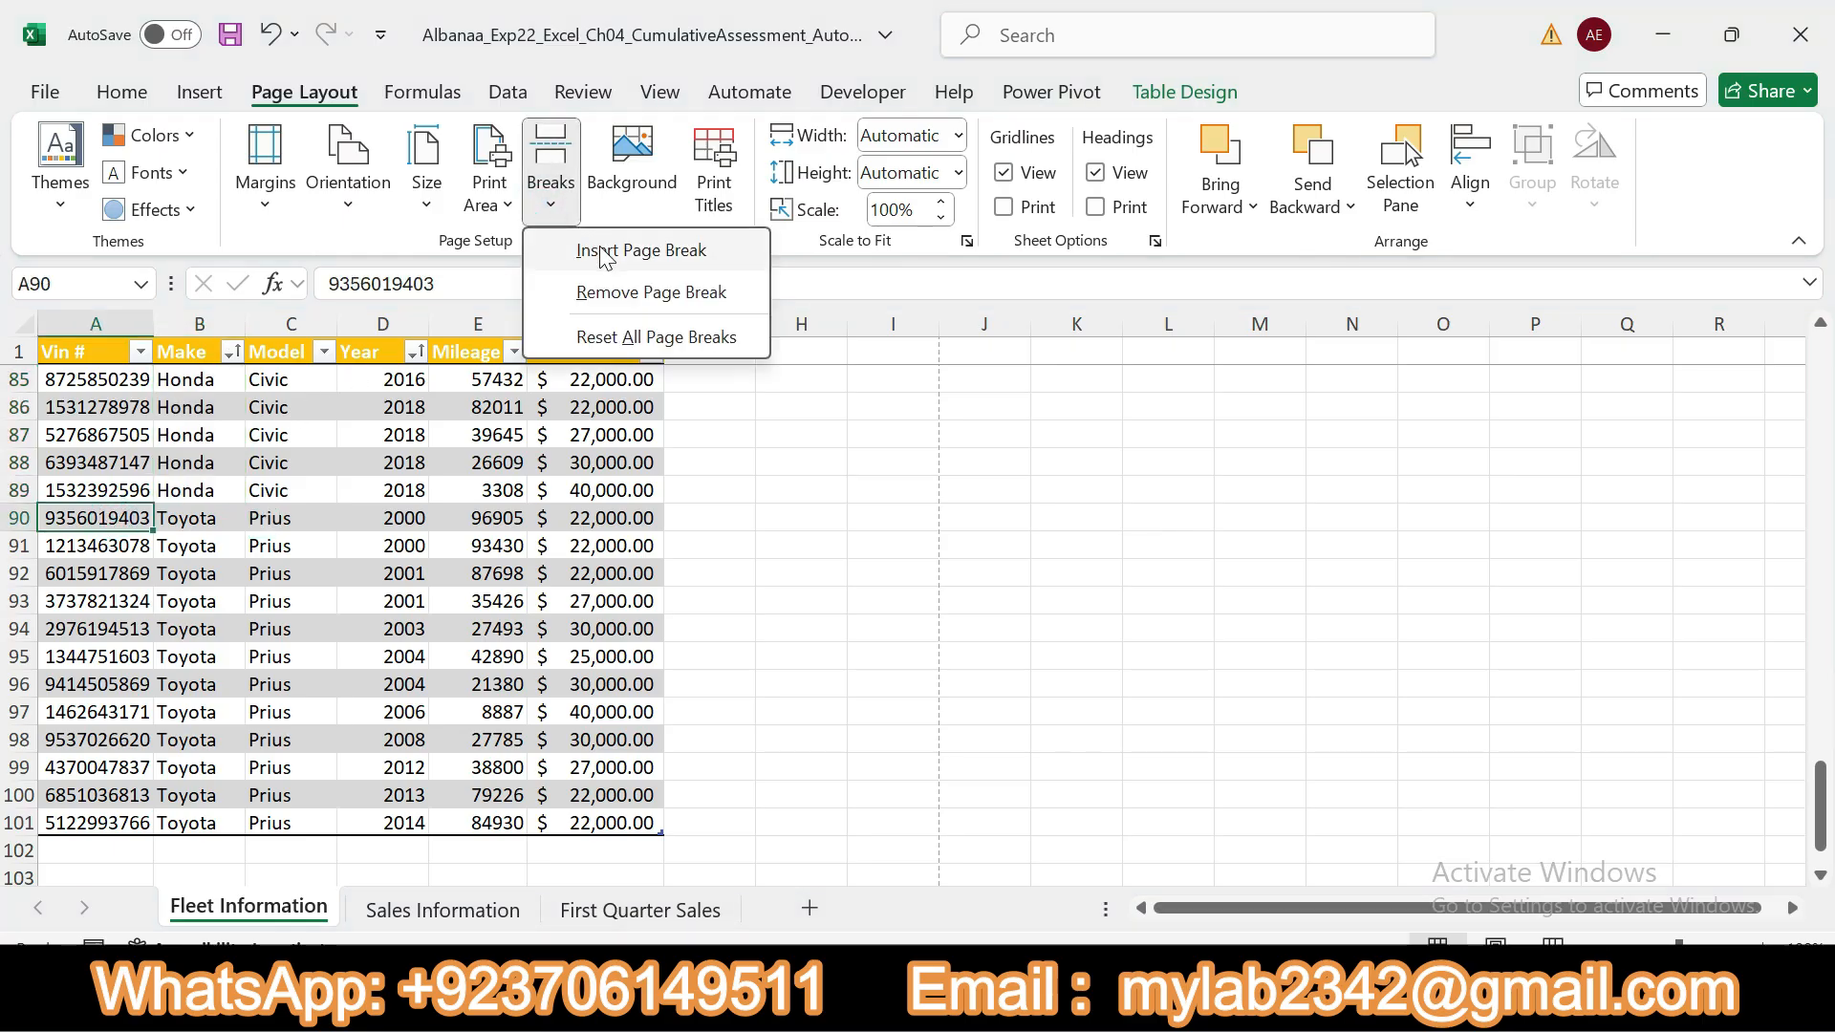
pyautogui.click(598, 246)
pyautogui.moveTo(187, 517); pyautogui.dragTo(205, 813)
pyautogui.click(892, 740)
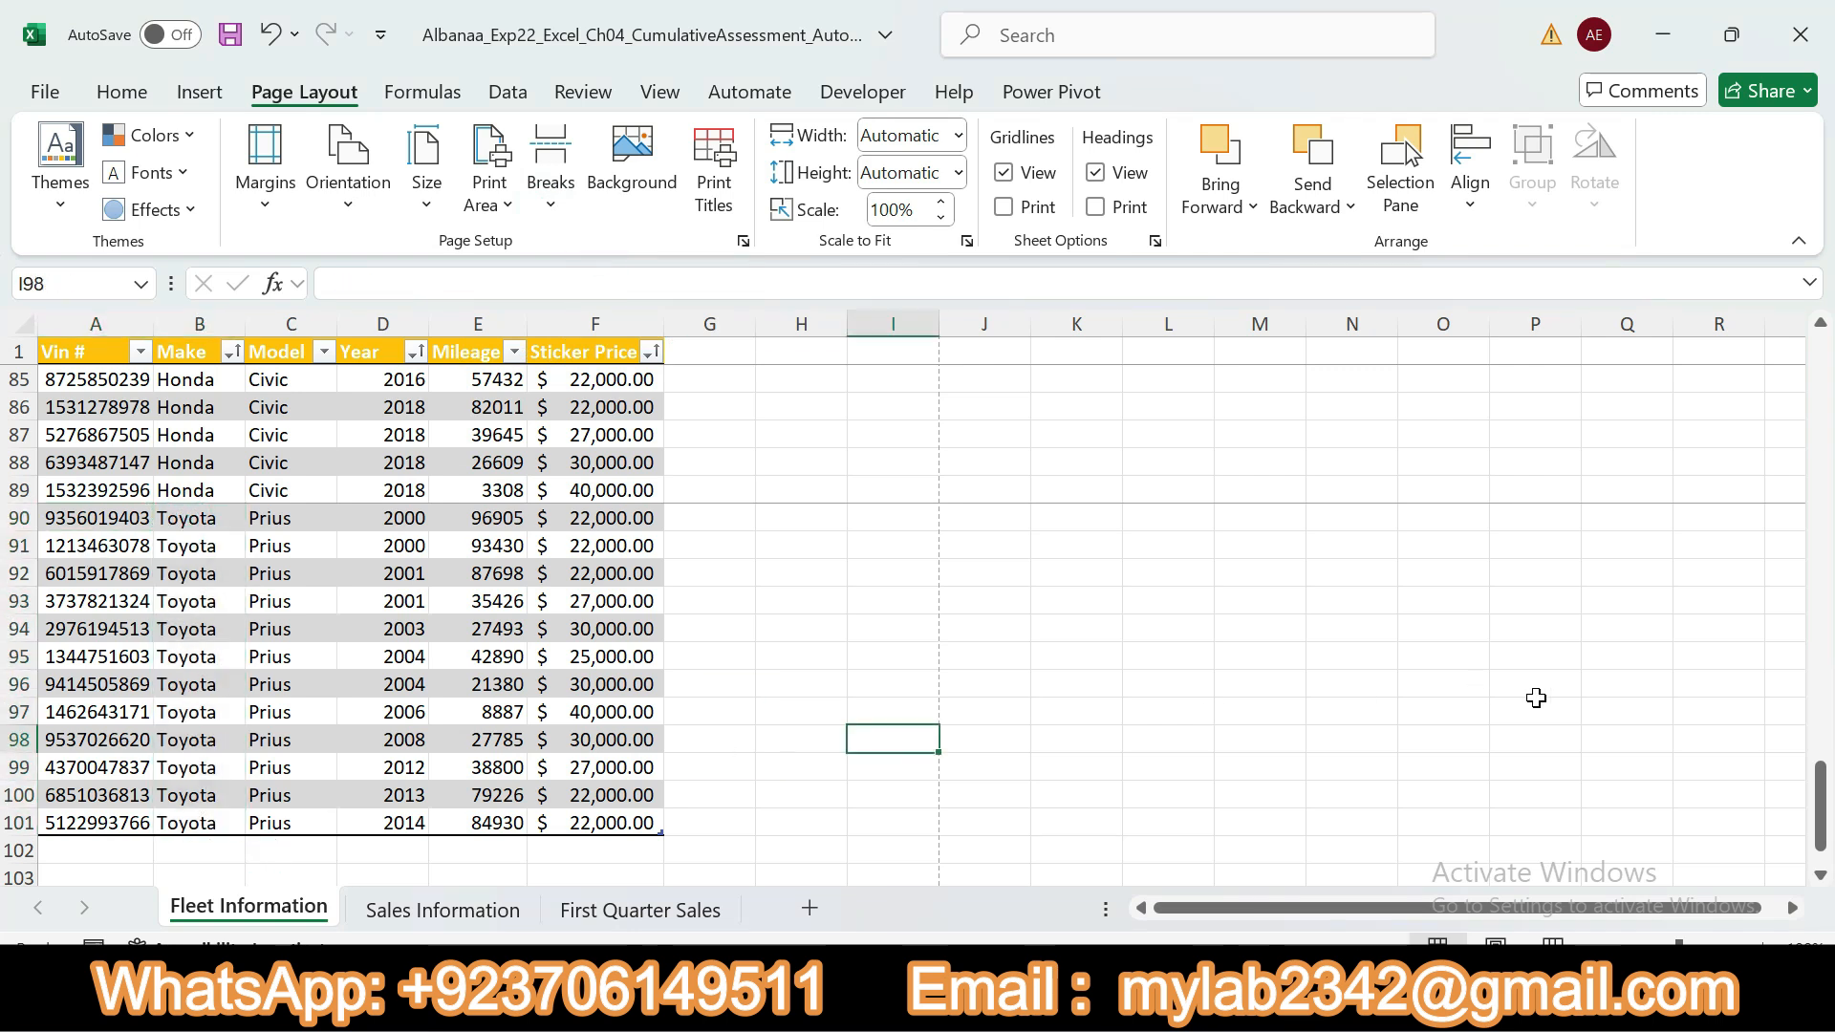
pyautogui.moveTo(1827, 784); pyautogui.dragTo(1815, 378)
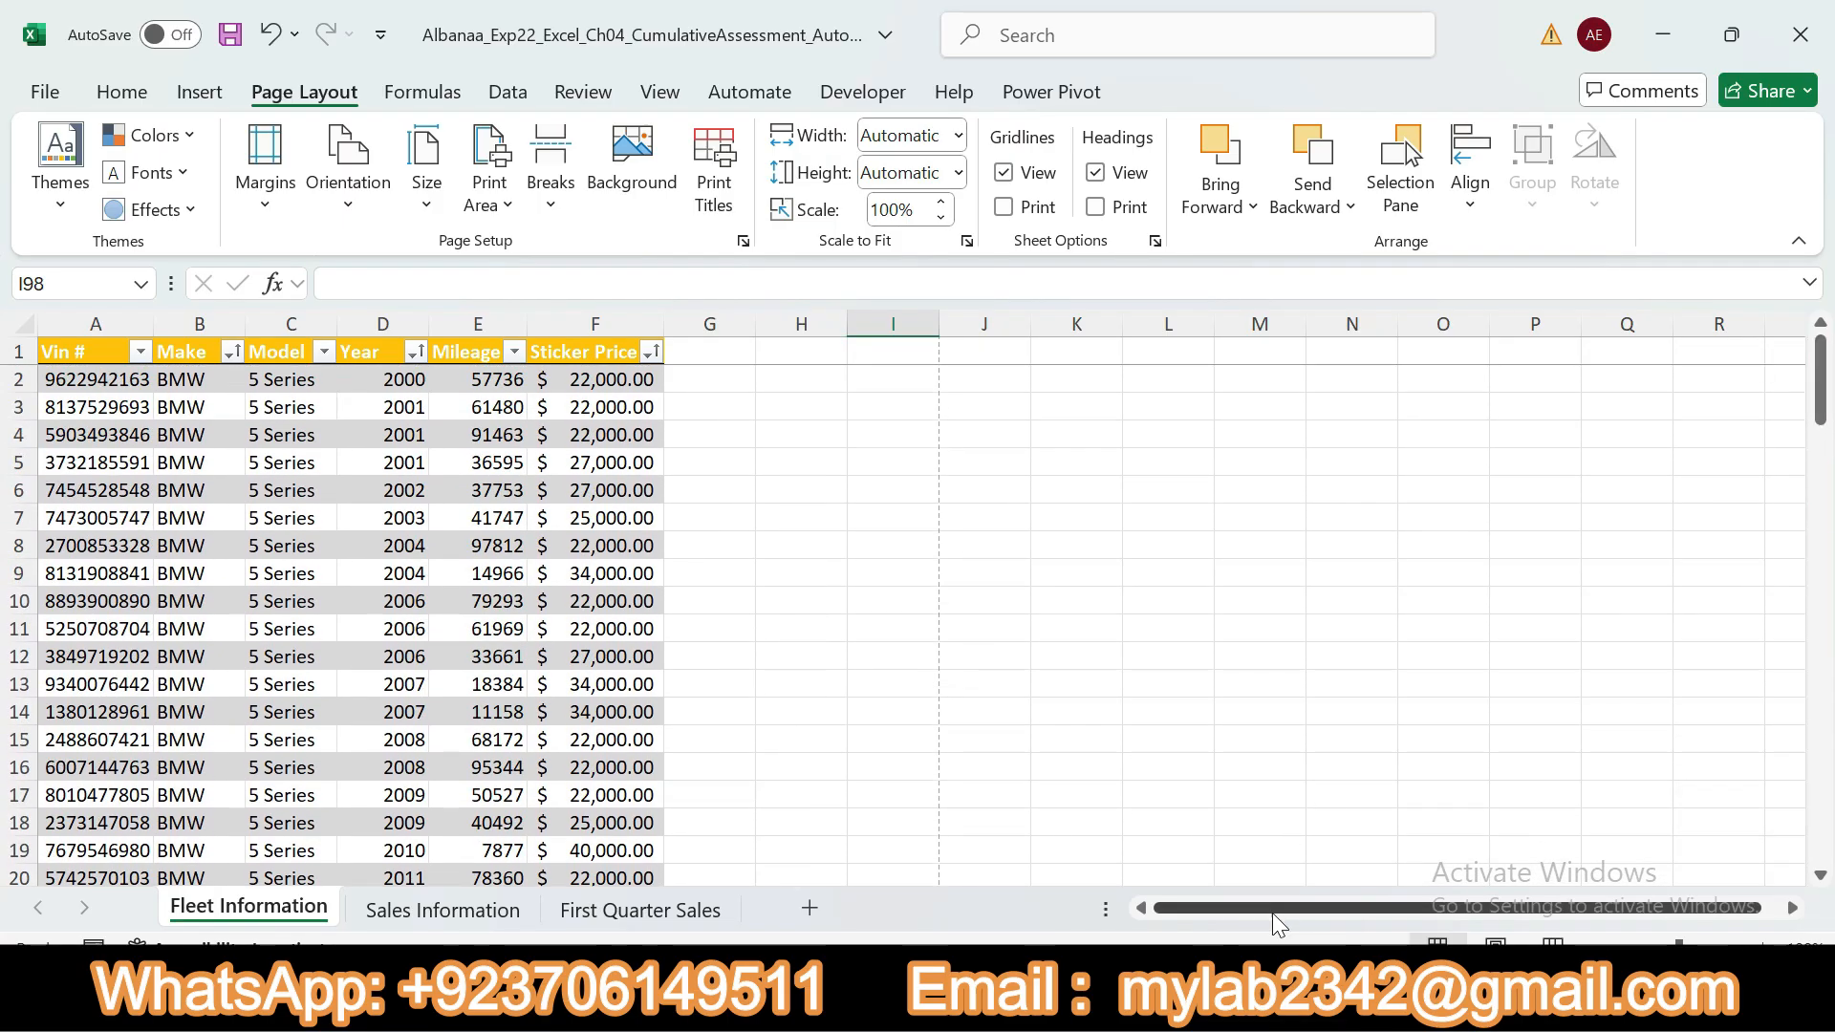
# Highlight instruction 8 about the footer in the assessment instructions document.
pyautogui.hotkey('alt', 'Tab')
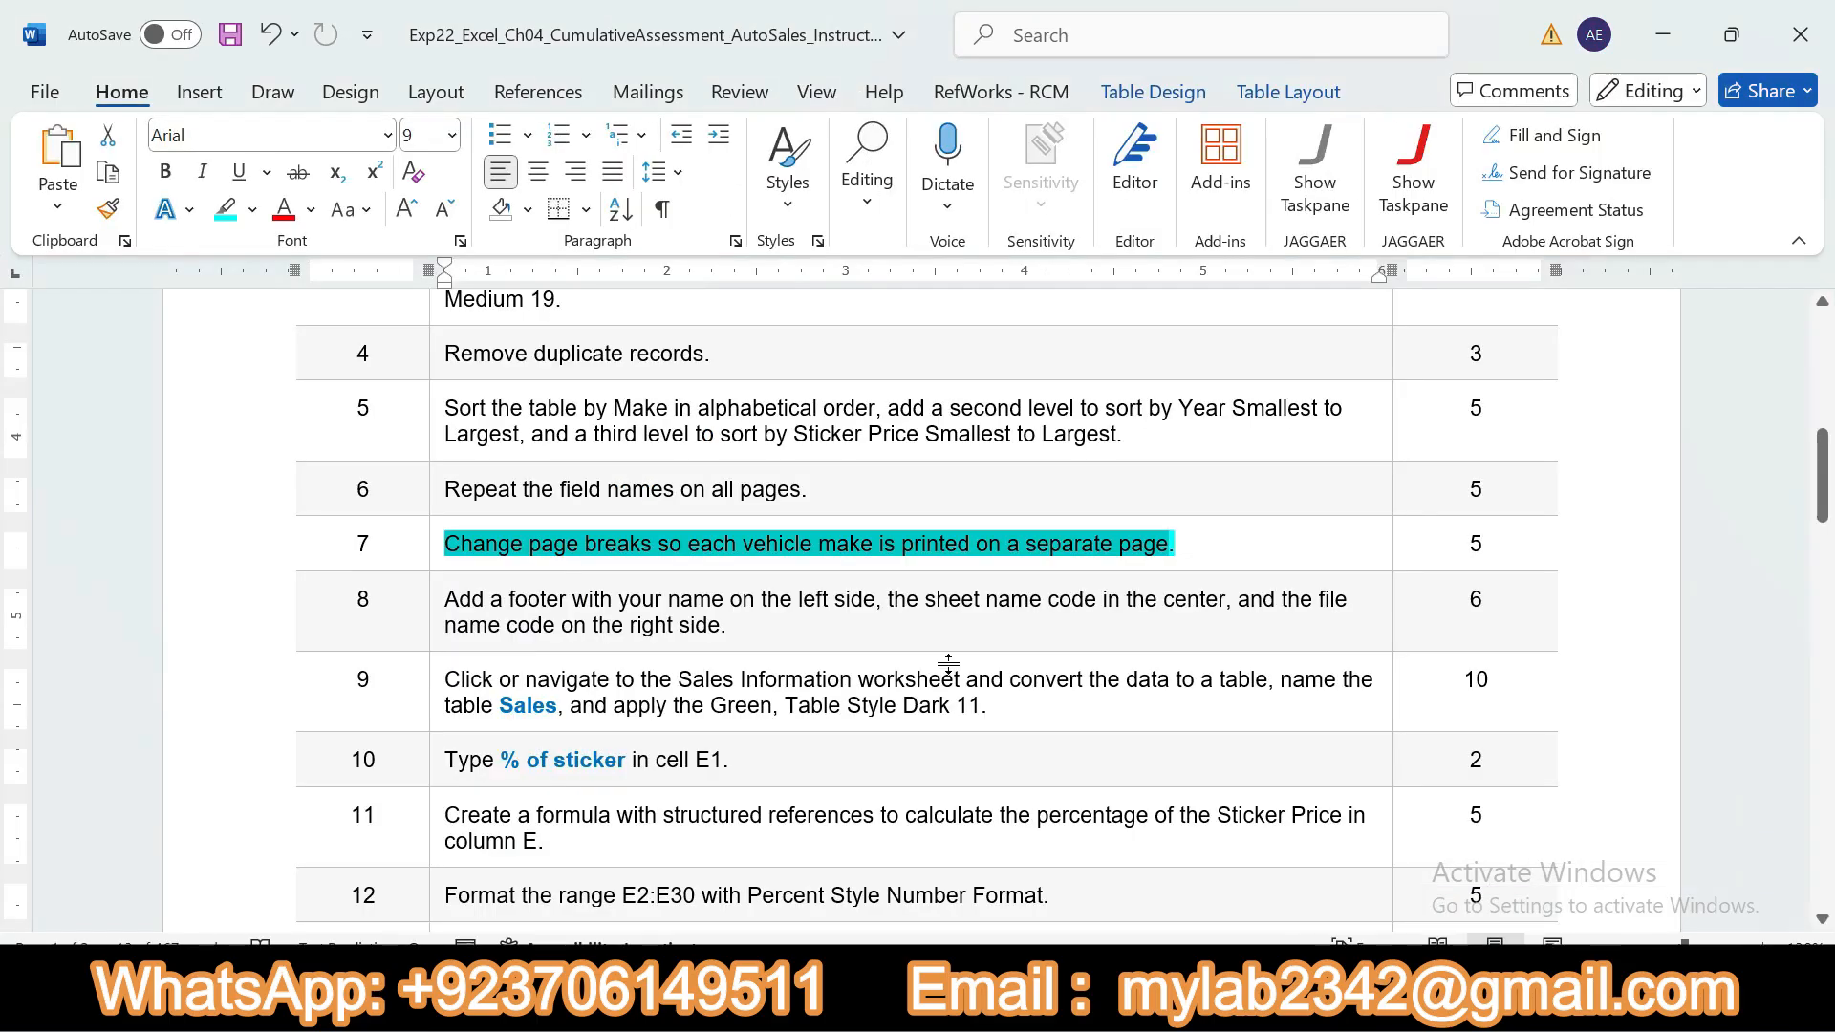
pyautogui.hotkey('ctrl', 'z')
pyautogui.click(433, 602)
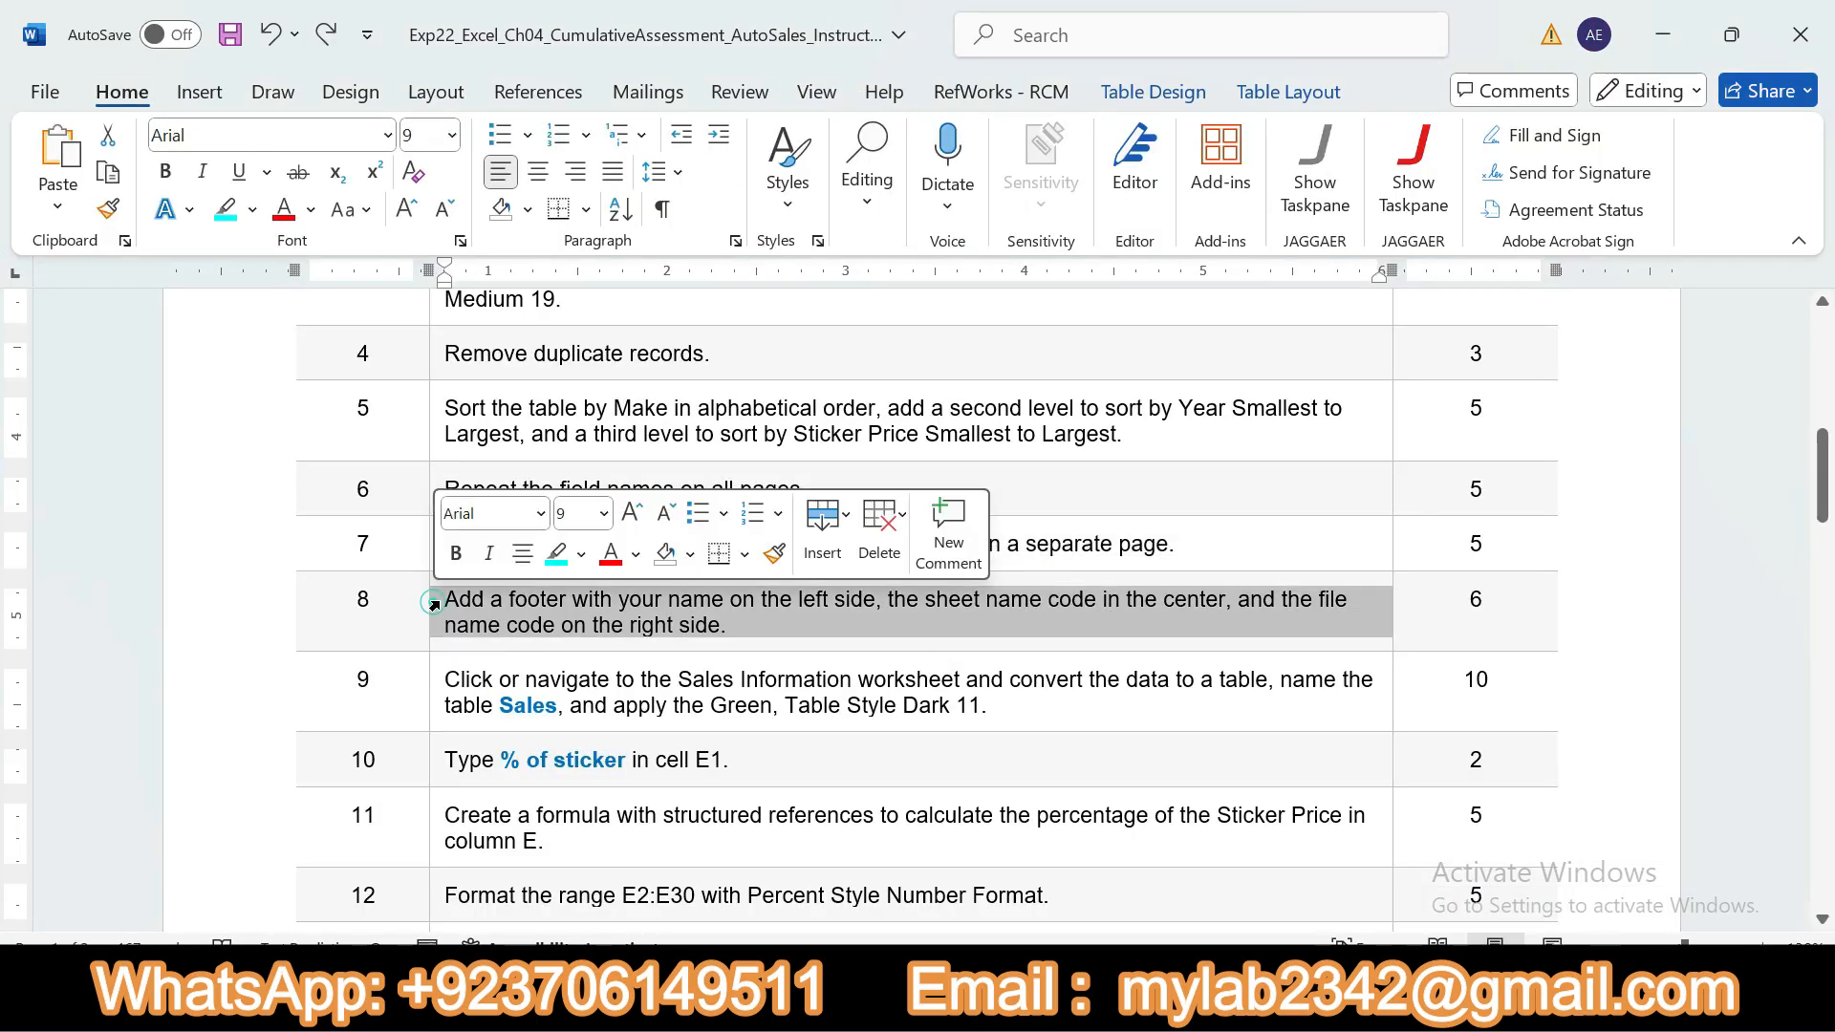
pyautogui.click(553, 556)
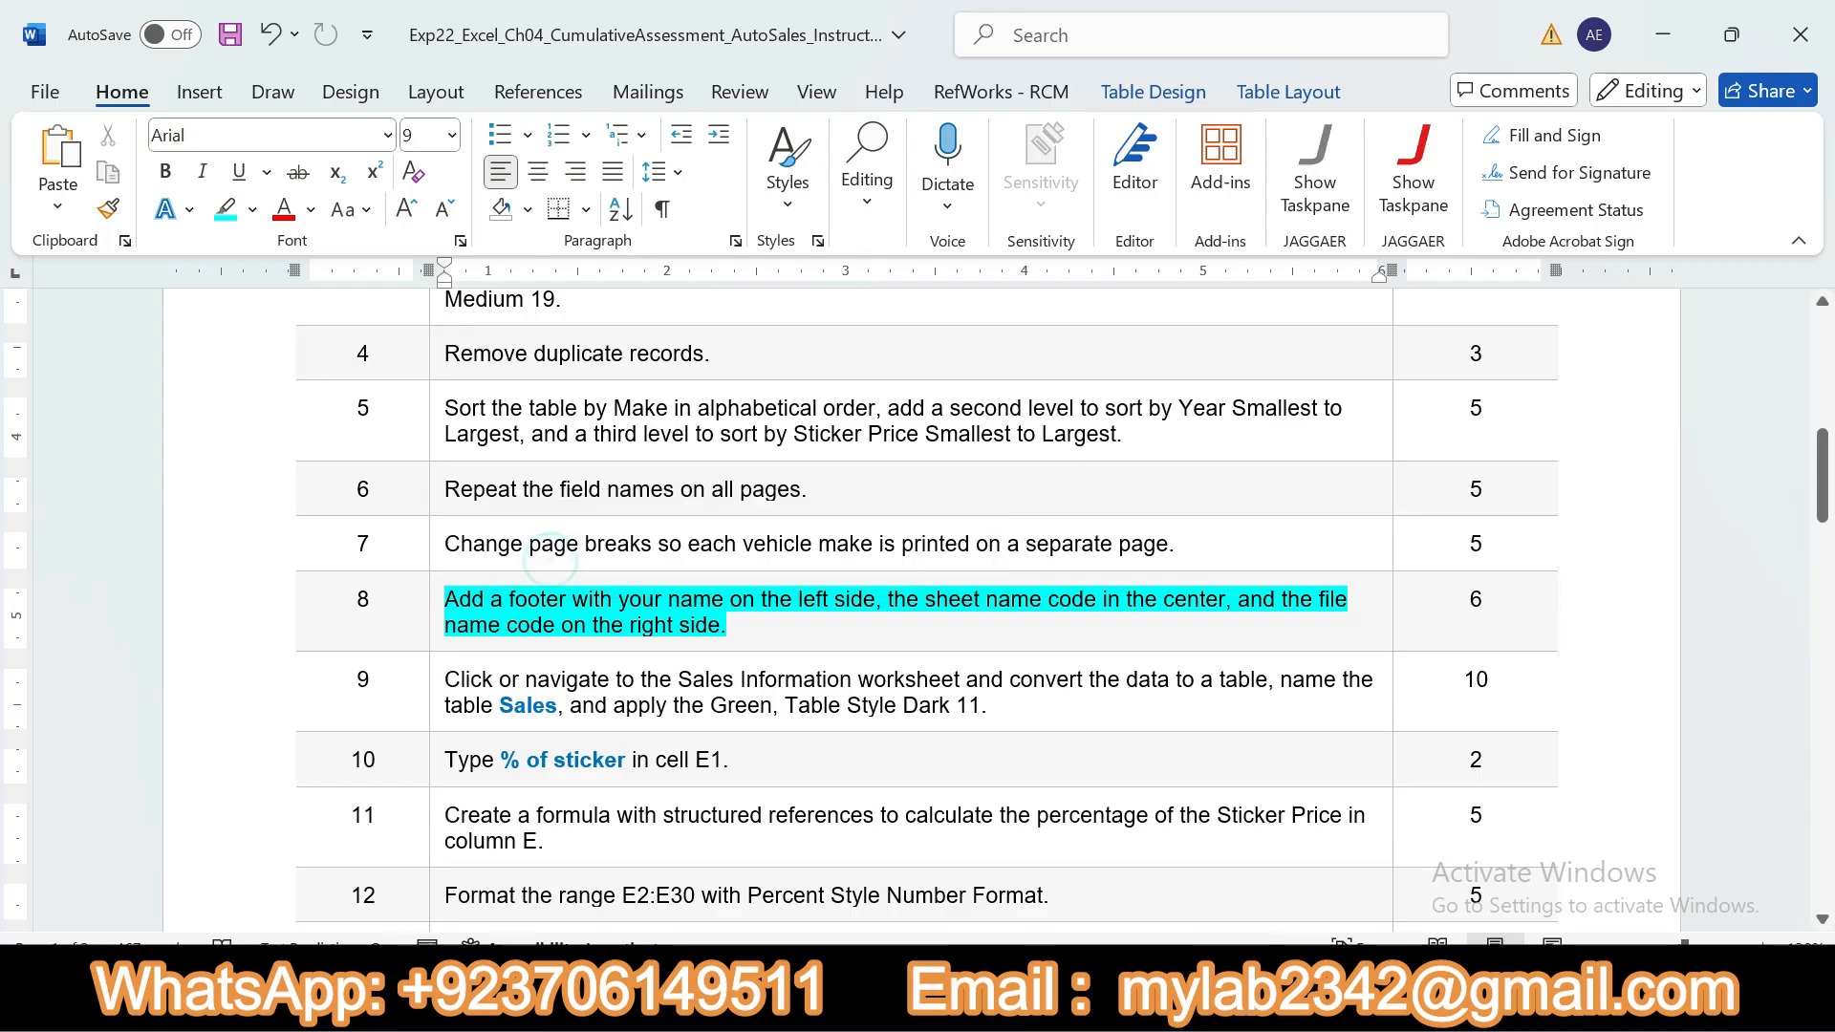
pyautogui.moveTo(1827, 475); pyautogui.dragTo(1827, 496)
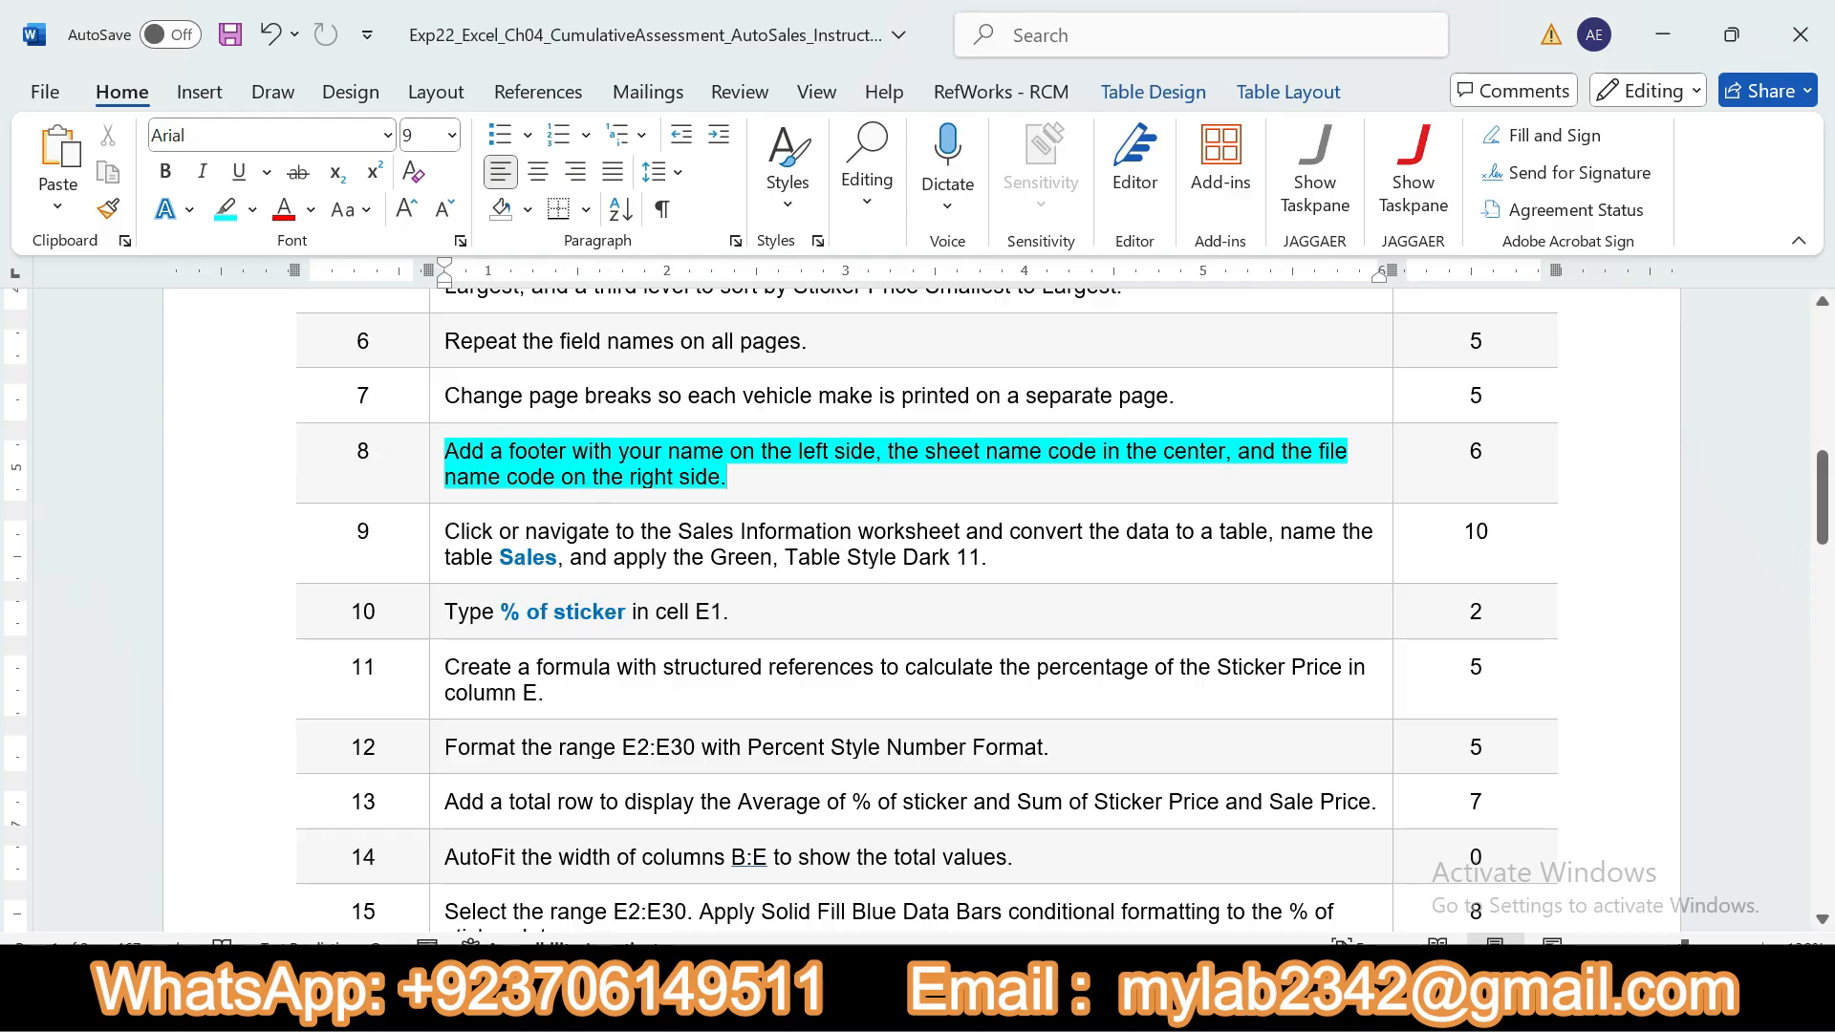
pyautogui.moveTo(445, 450); pyautogui.dragTo(862, 451)
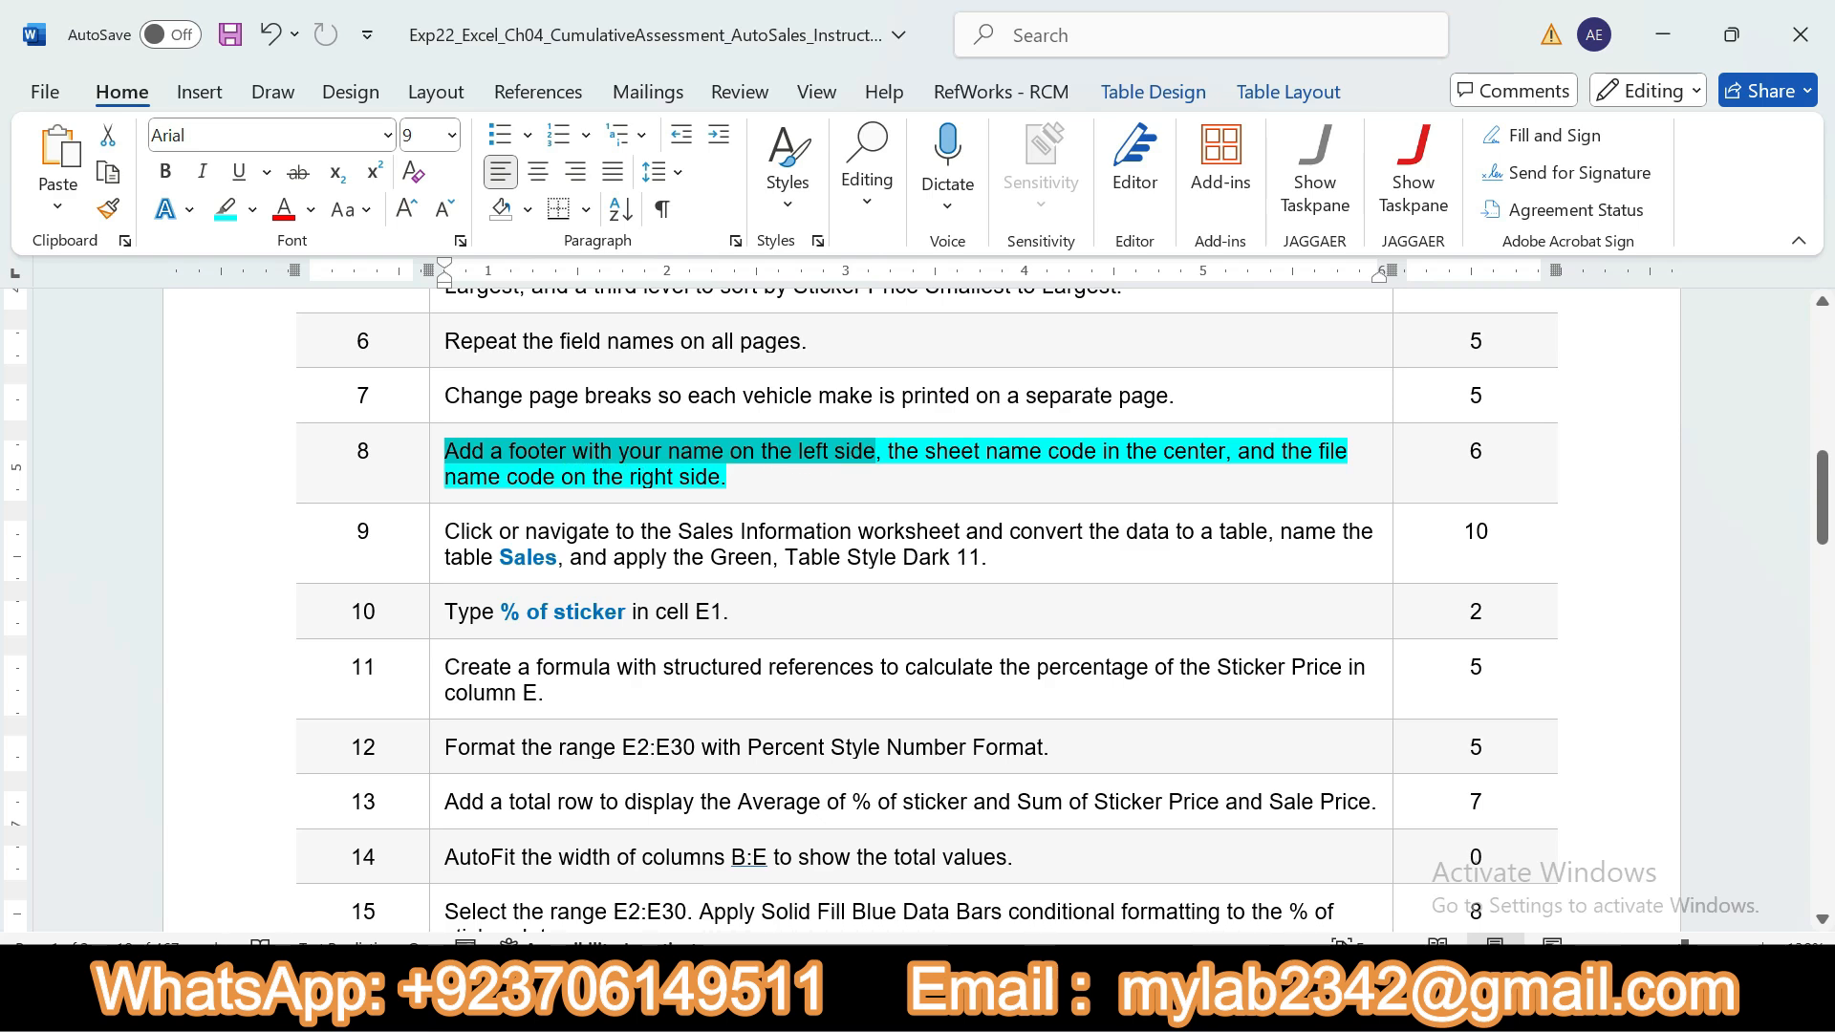
pyautogui.click(1170, 997)
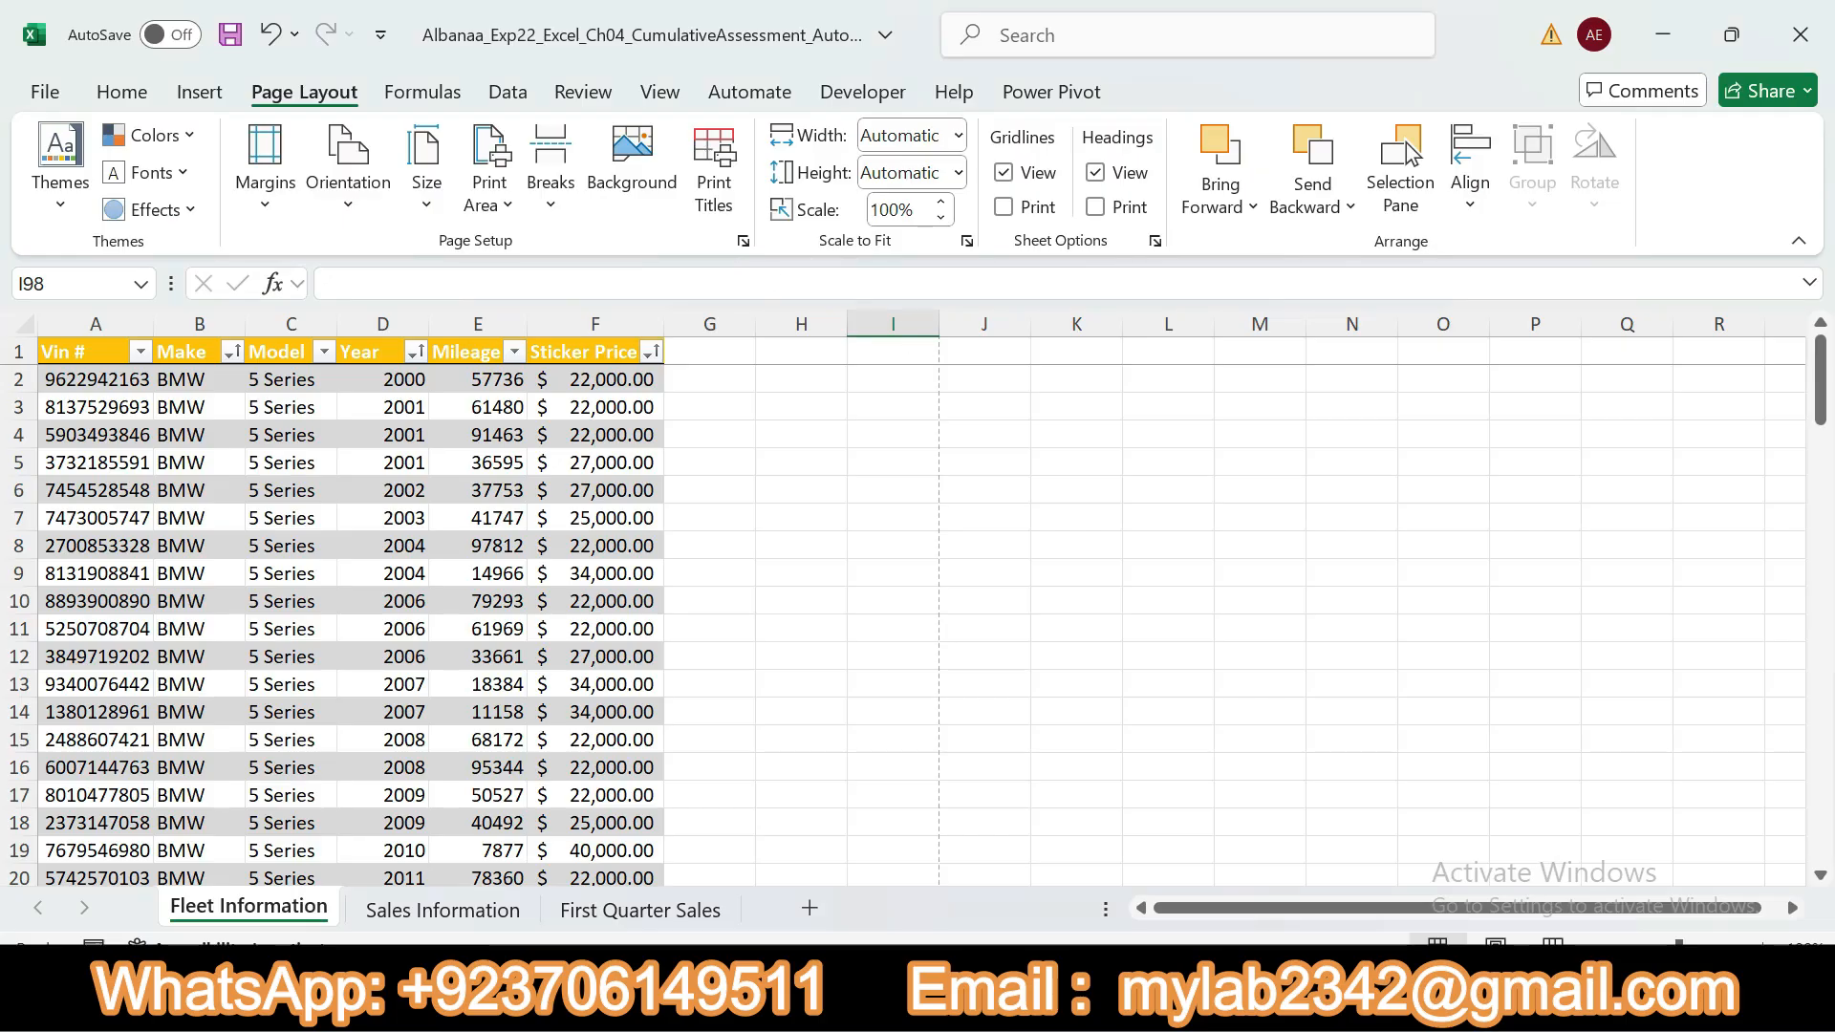
# Open the custom footer from Page Setup and enter your name in the left section.
pyautogui.click(743, 241)
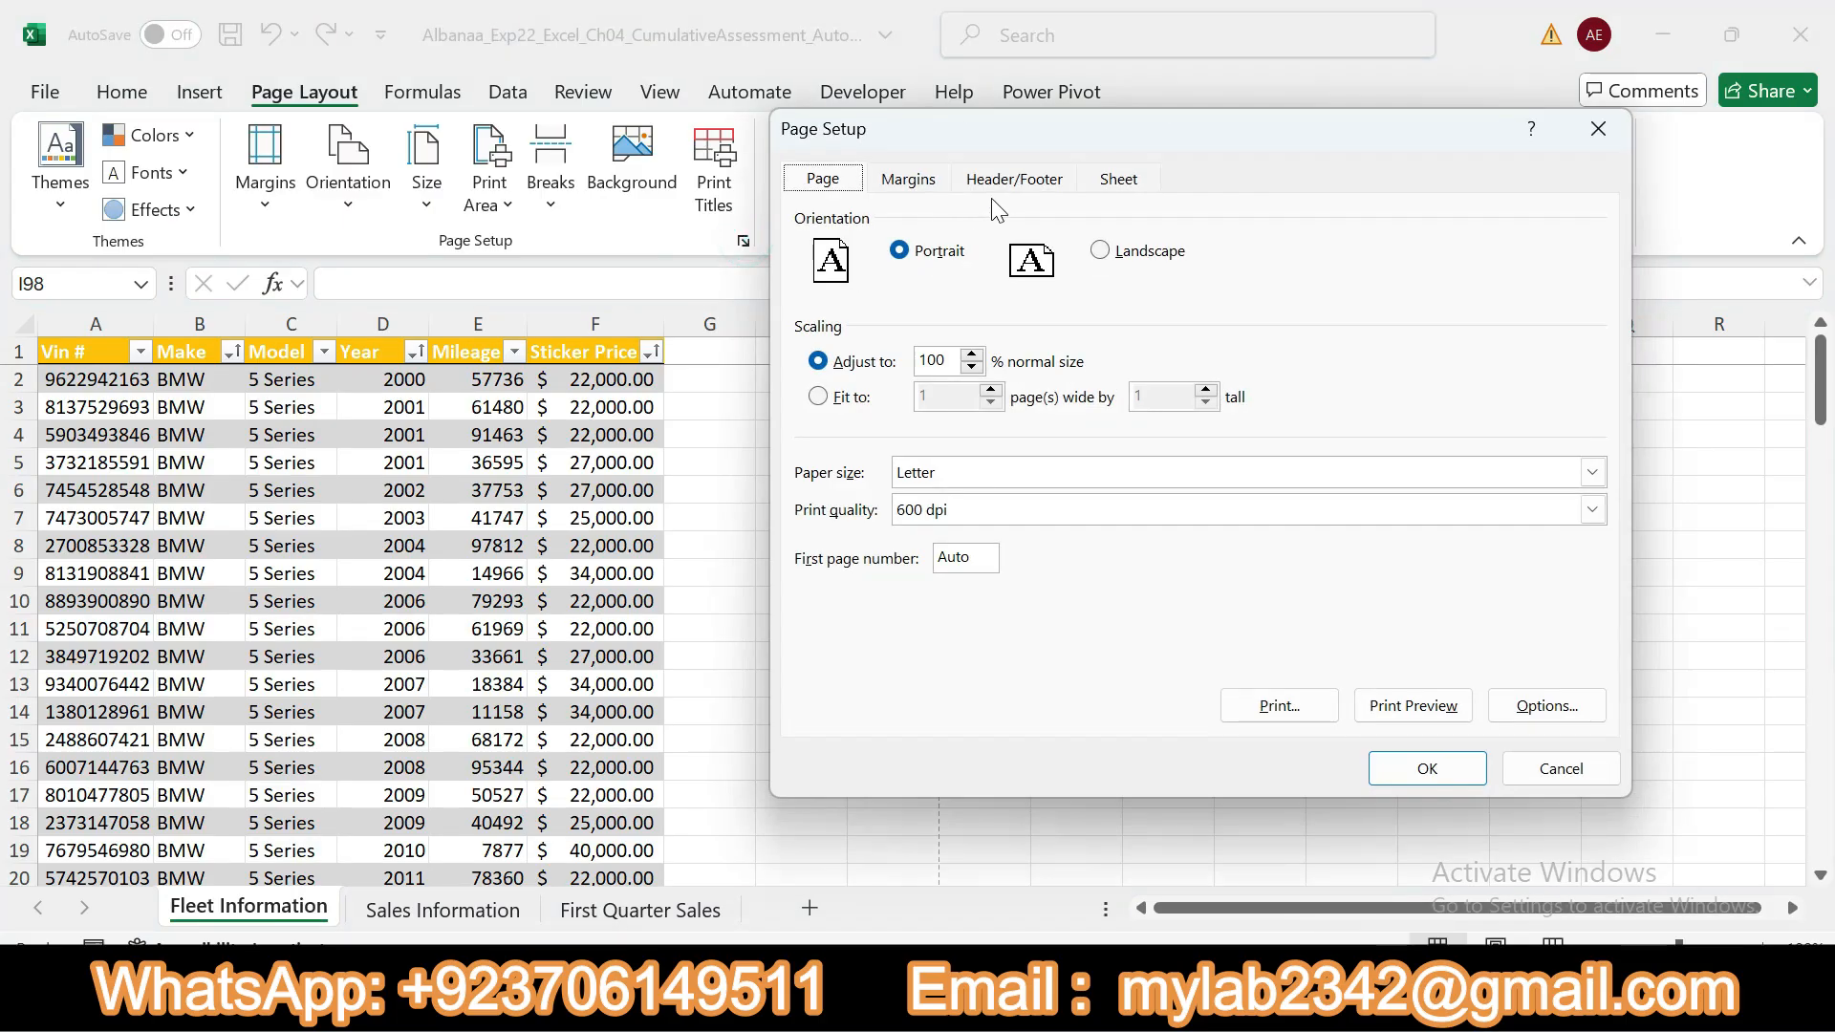
pyautogui.click(1005, 187)
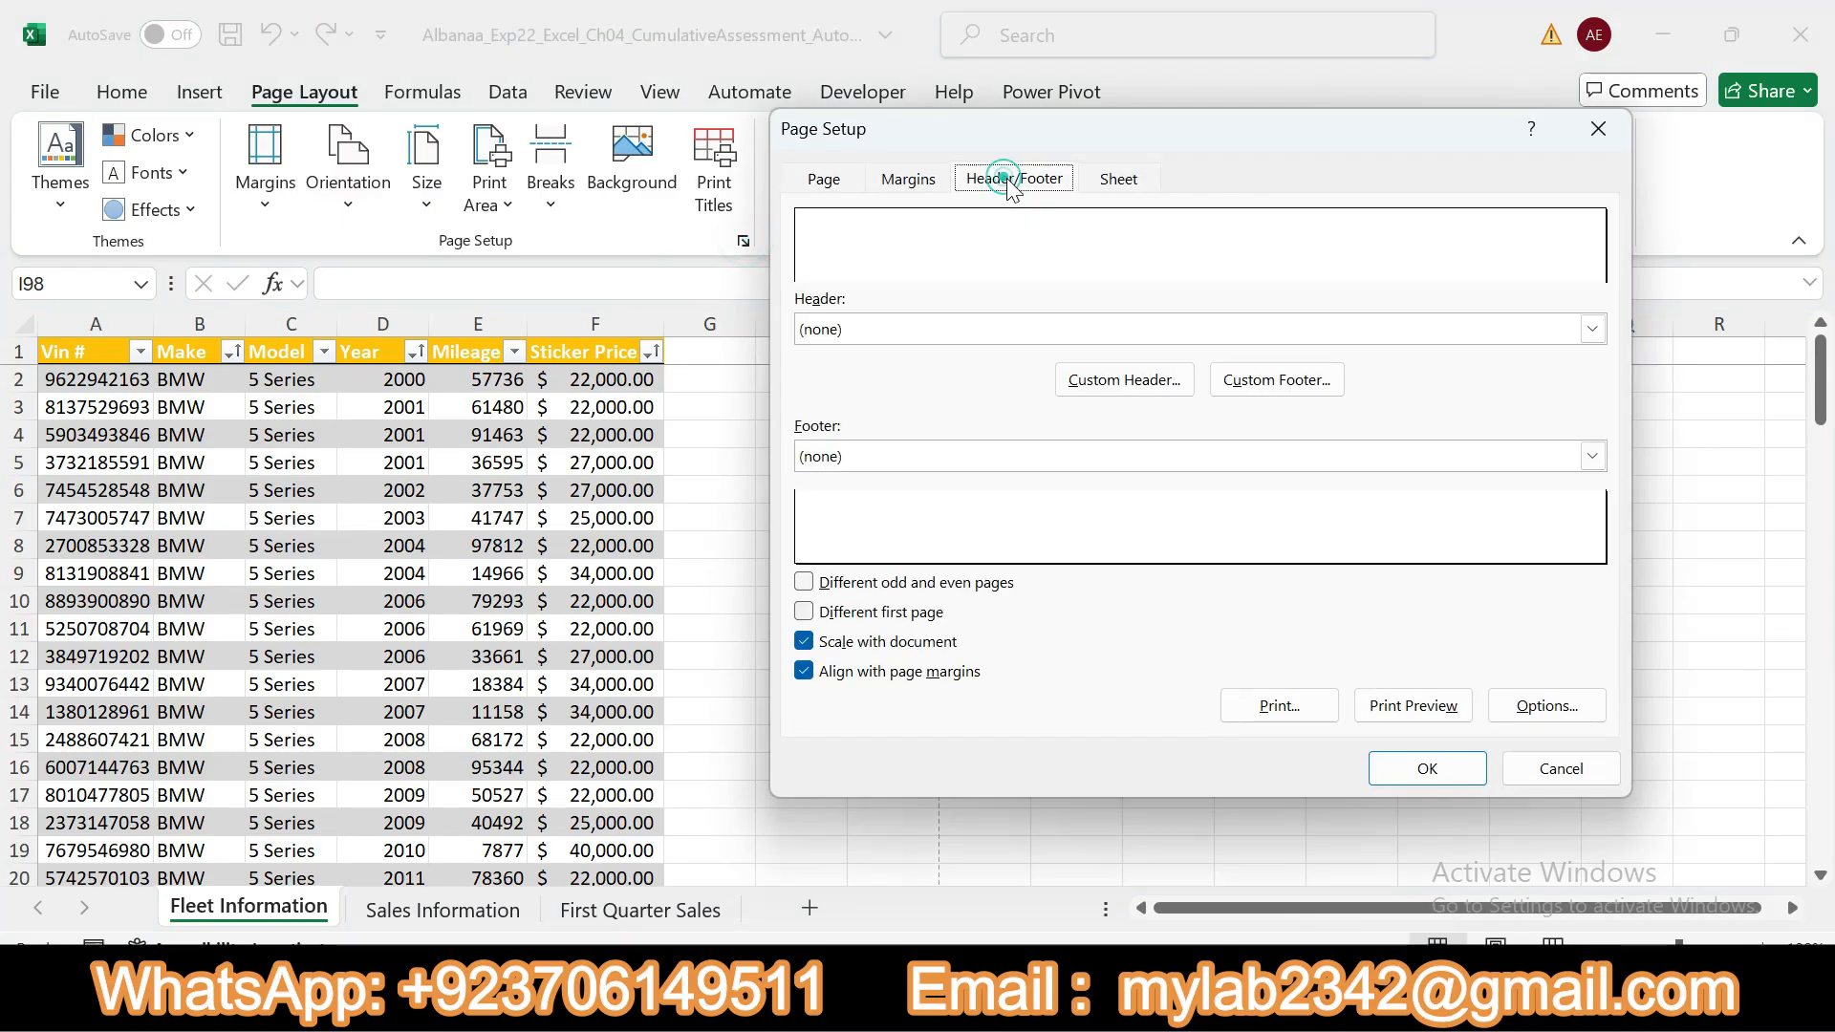
pyautogui.click(1269, 382)
pyautogui.click(832, 574)
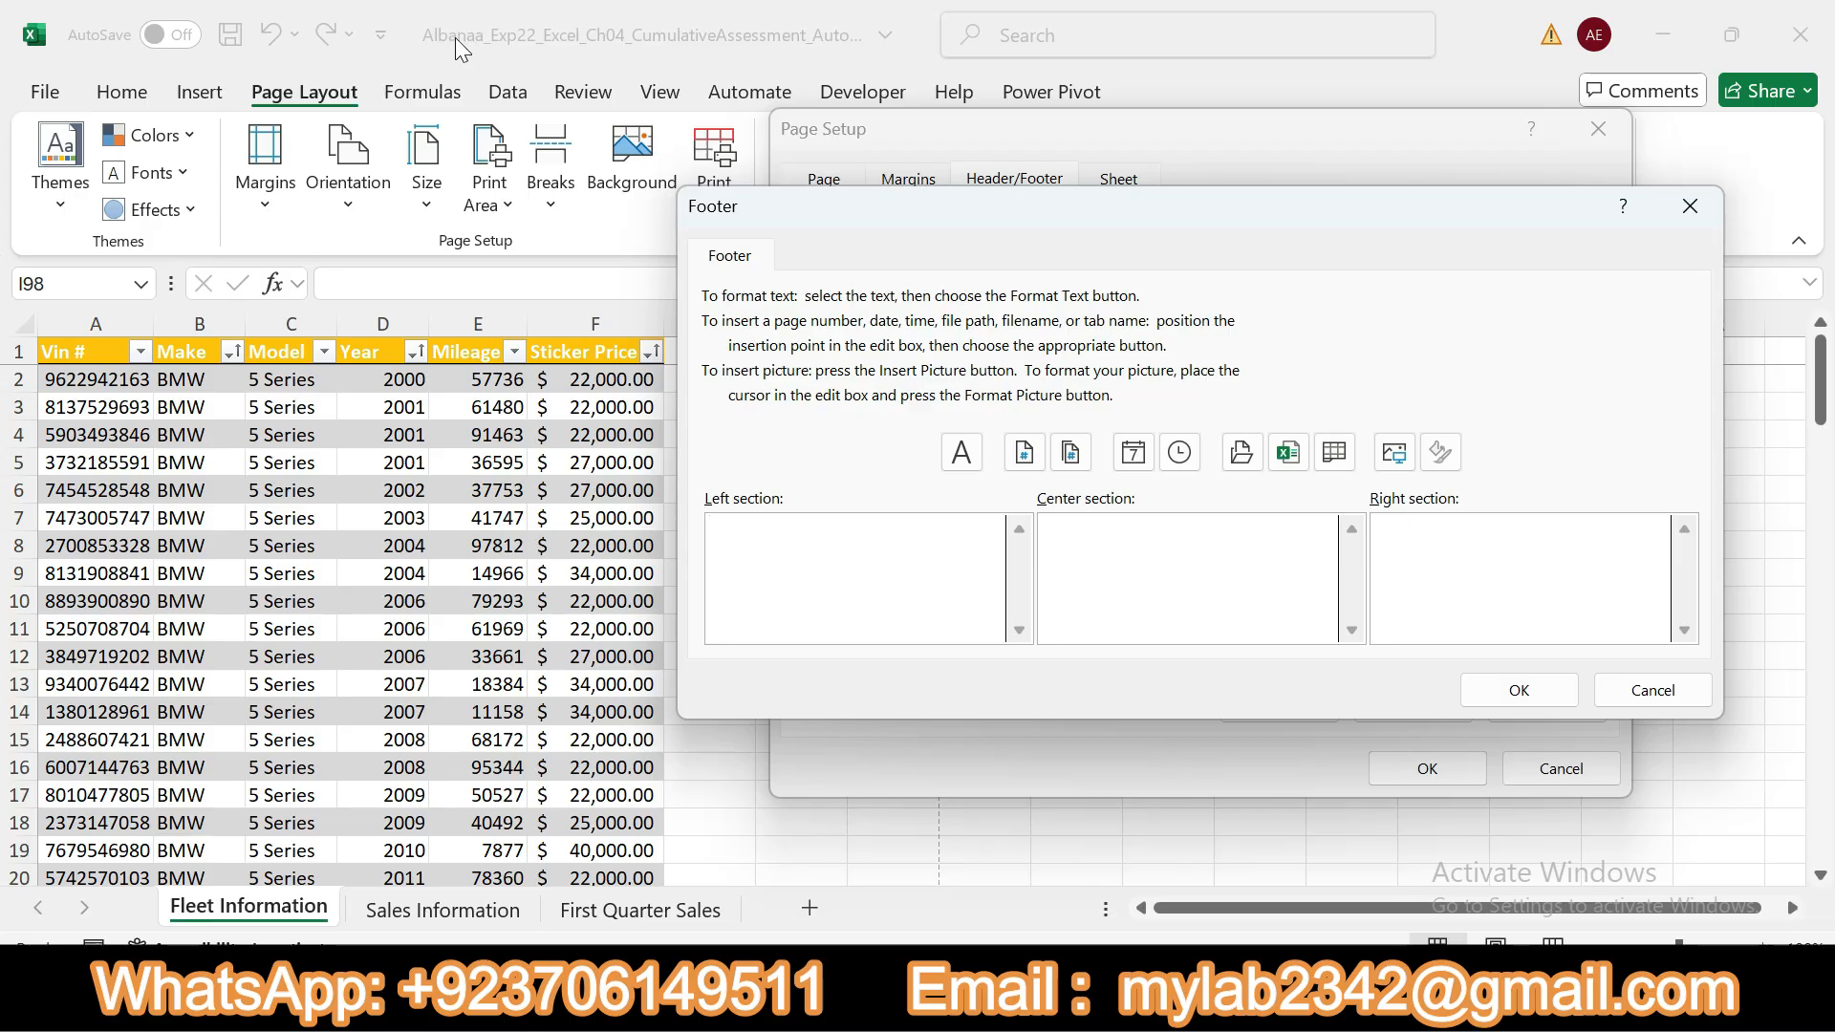
pyautogui.click(789, 542)
pyautogui.write('Albanaa')
# Insert the sheet name code into the footer's center section.
pyautogui.hotkey('alt', 'Tab')
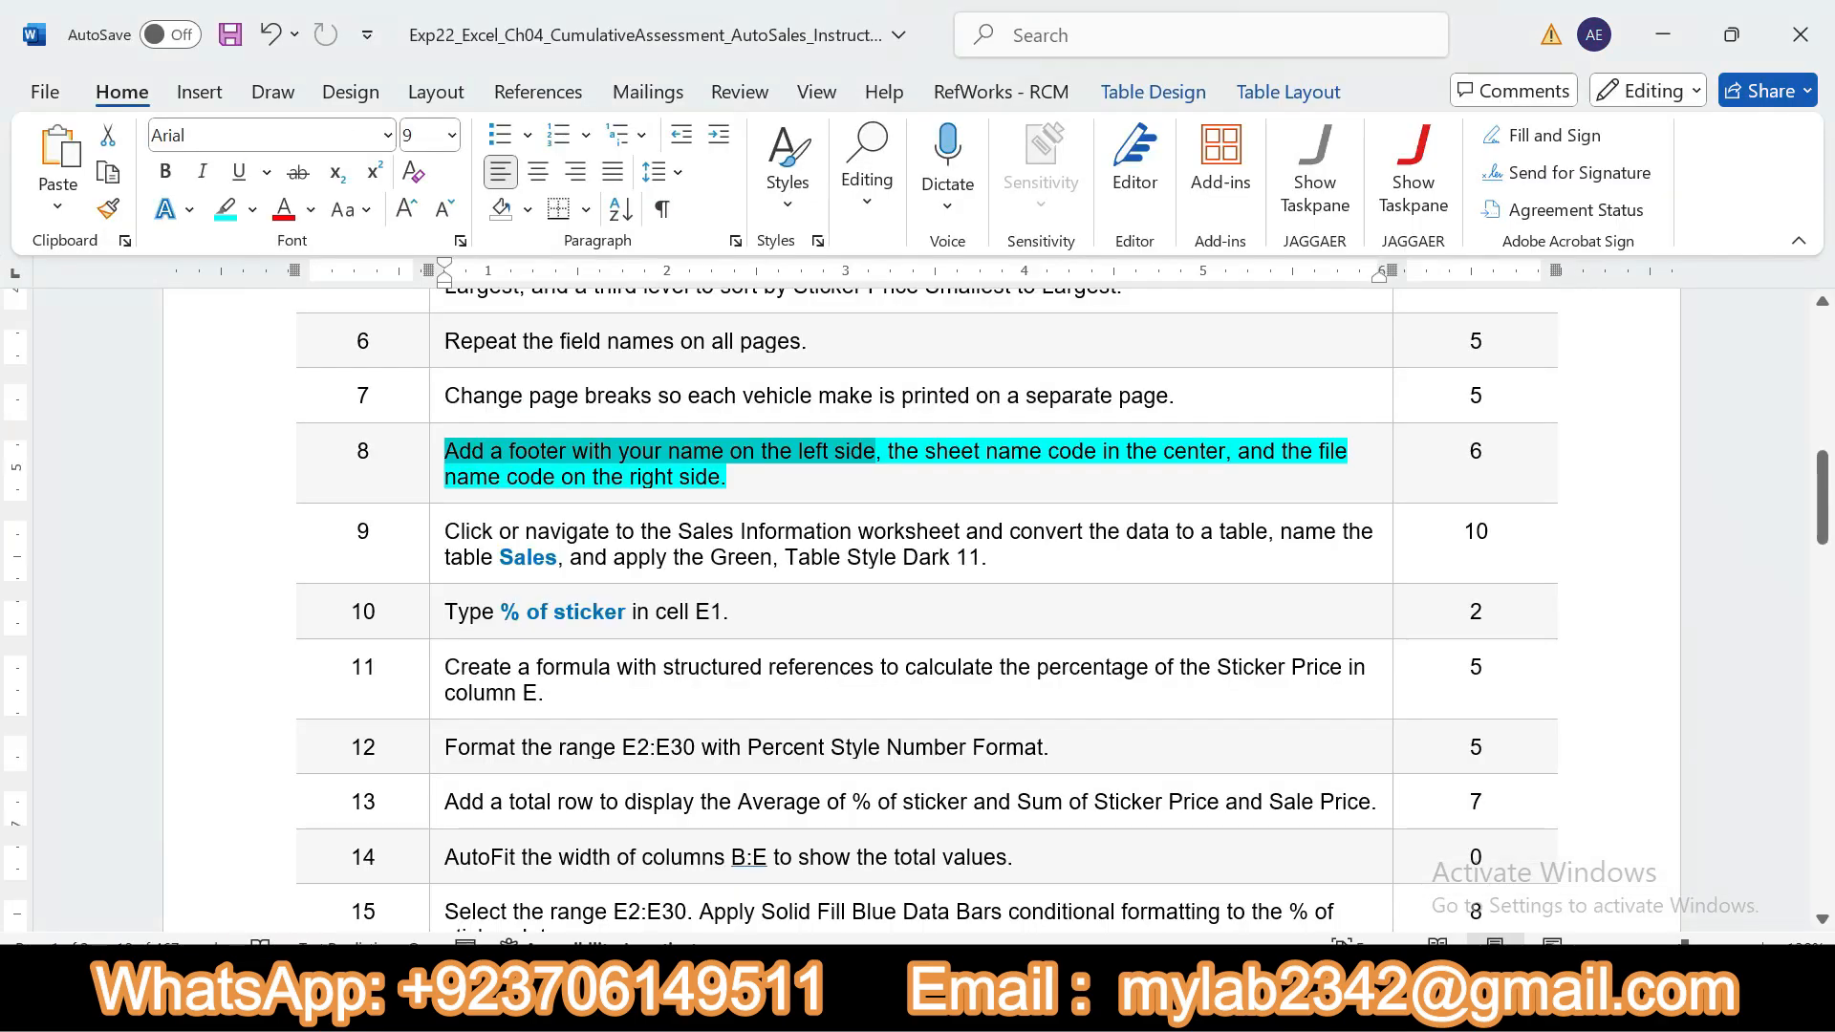
pyautogui.moveTo(889, 451); pyautogui.dragTo(1224, 451)
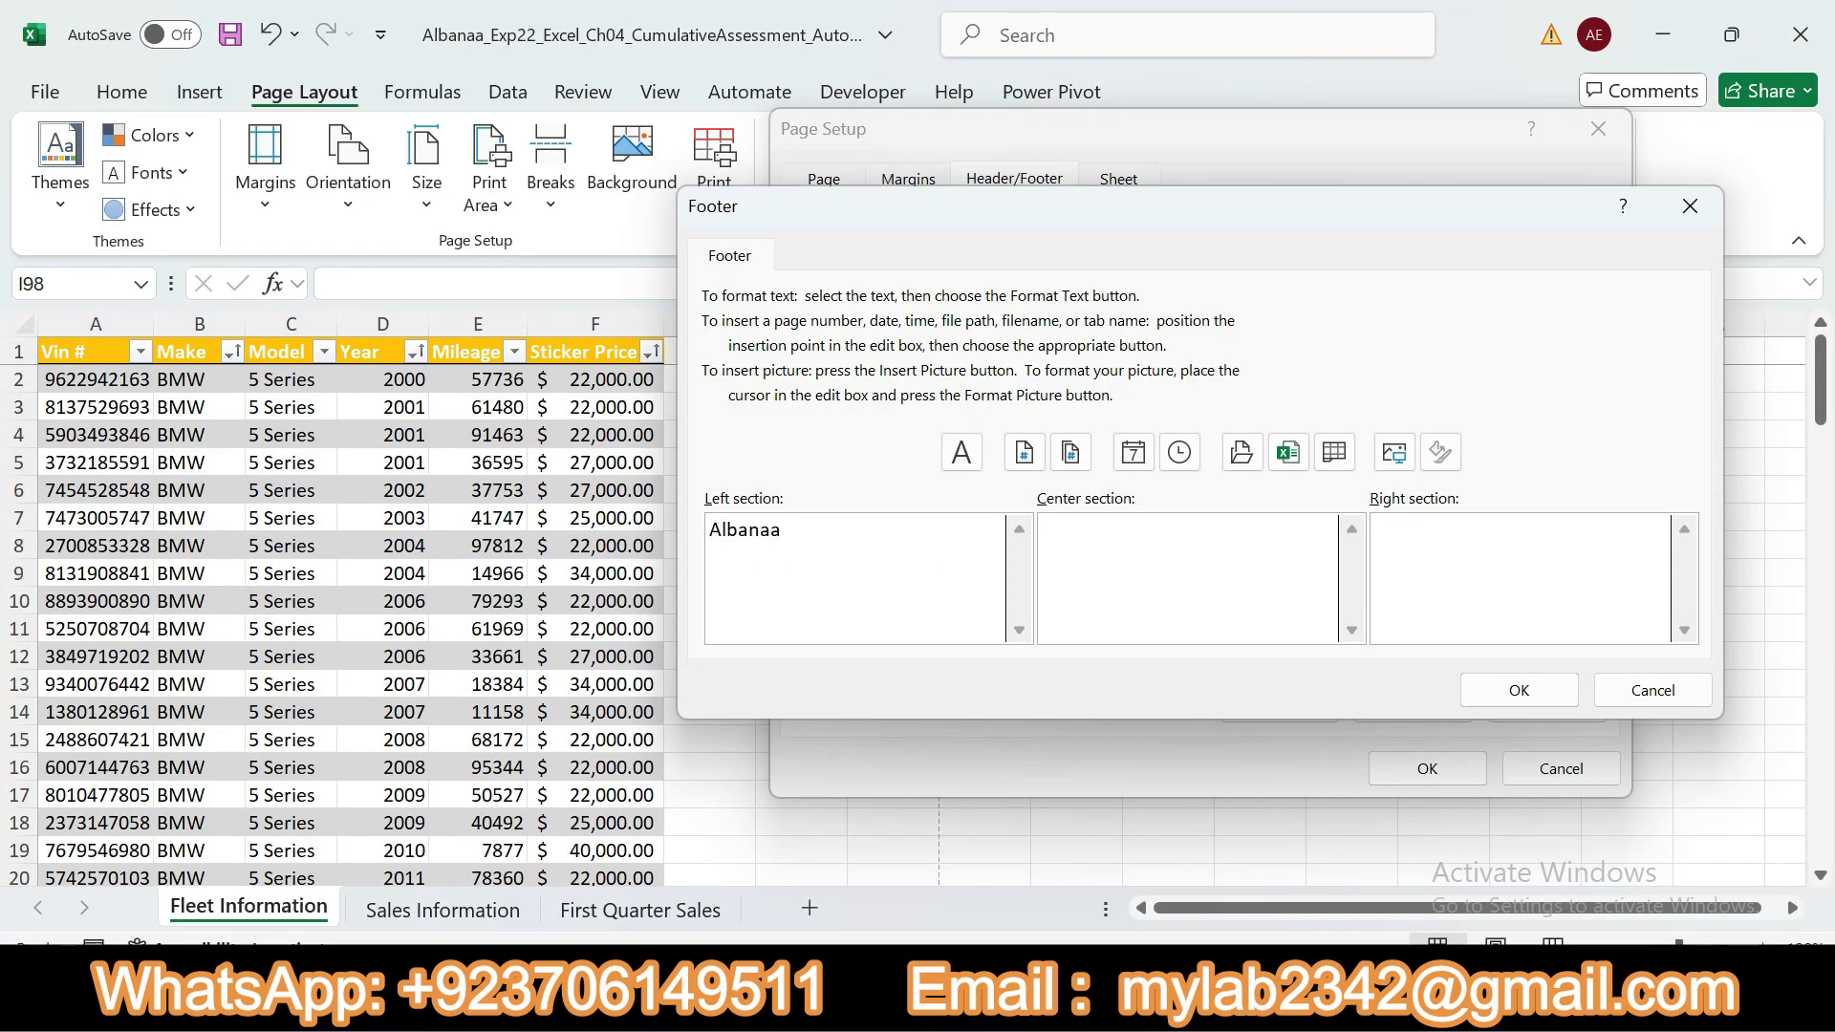
pyautogui.click(1166, 547)
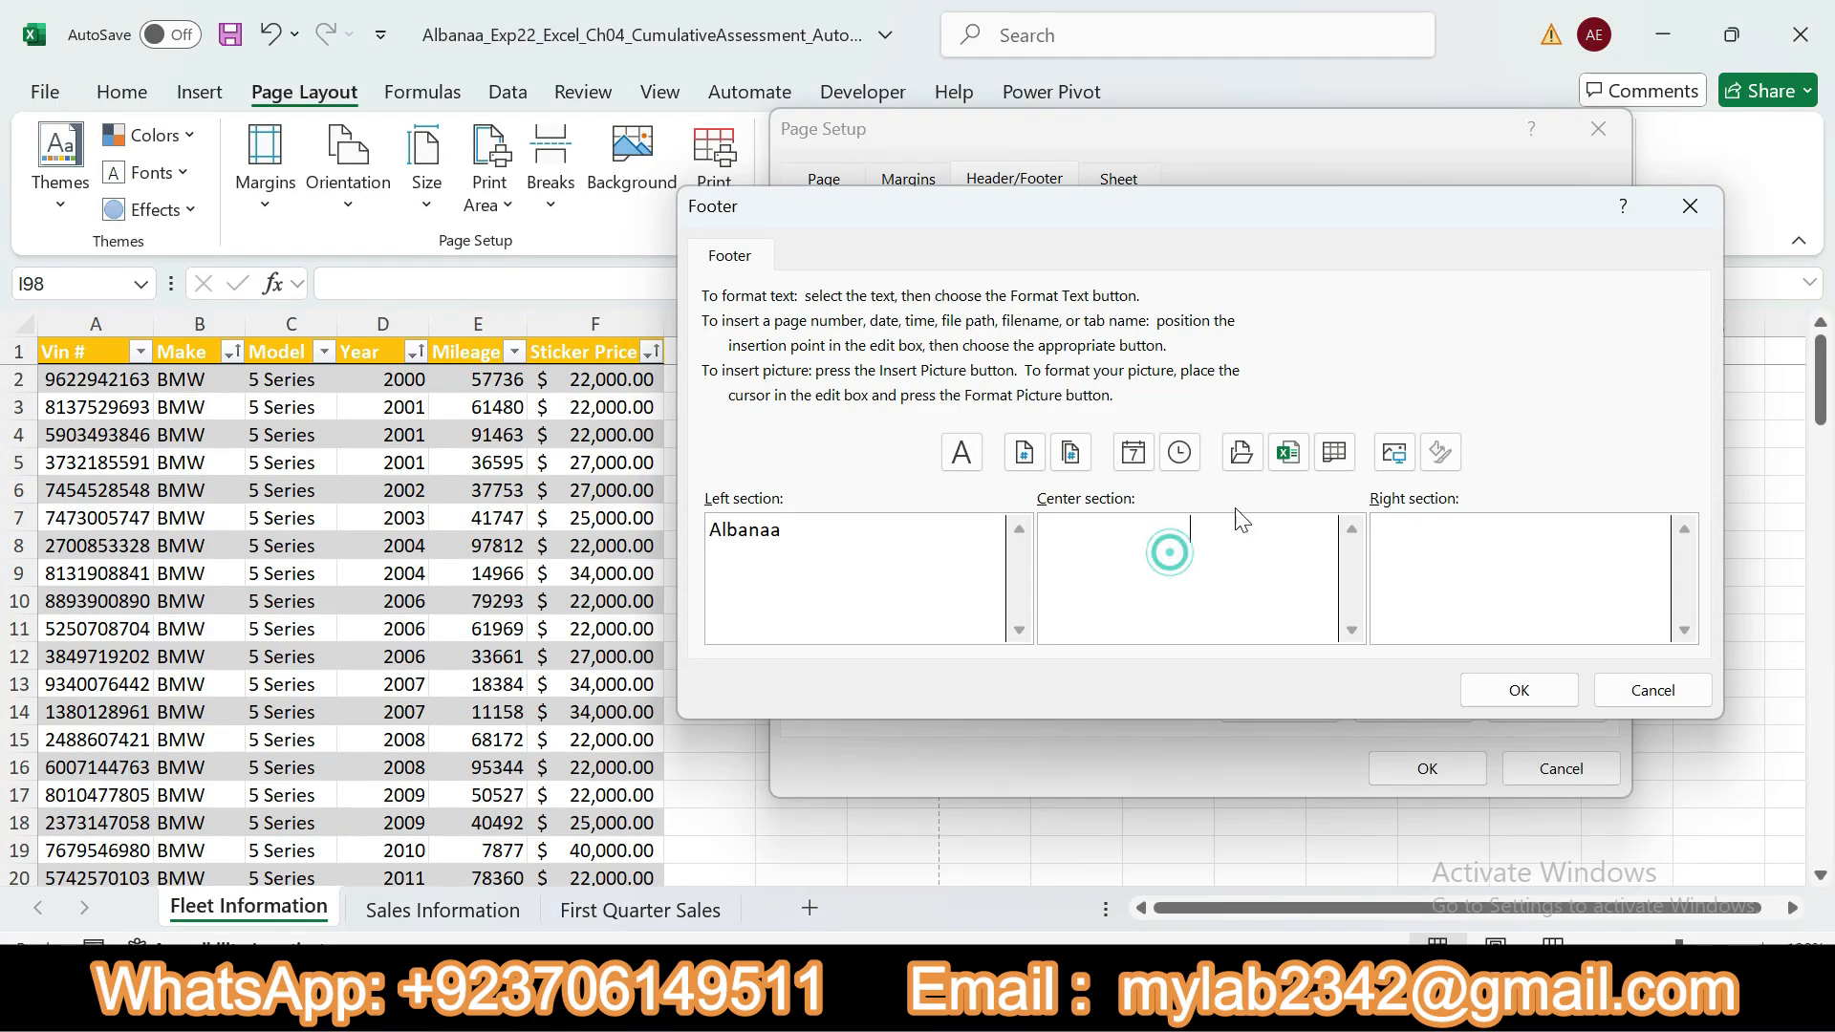
pyautogui.click(1337, 459)
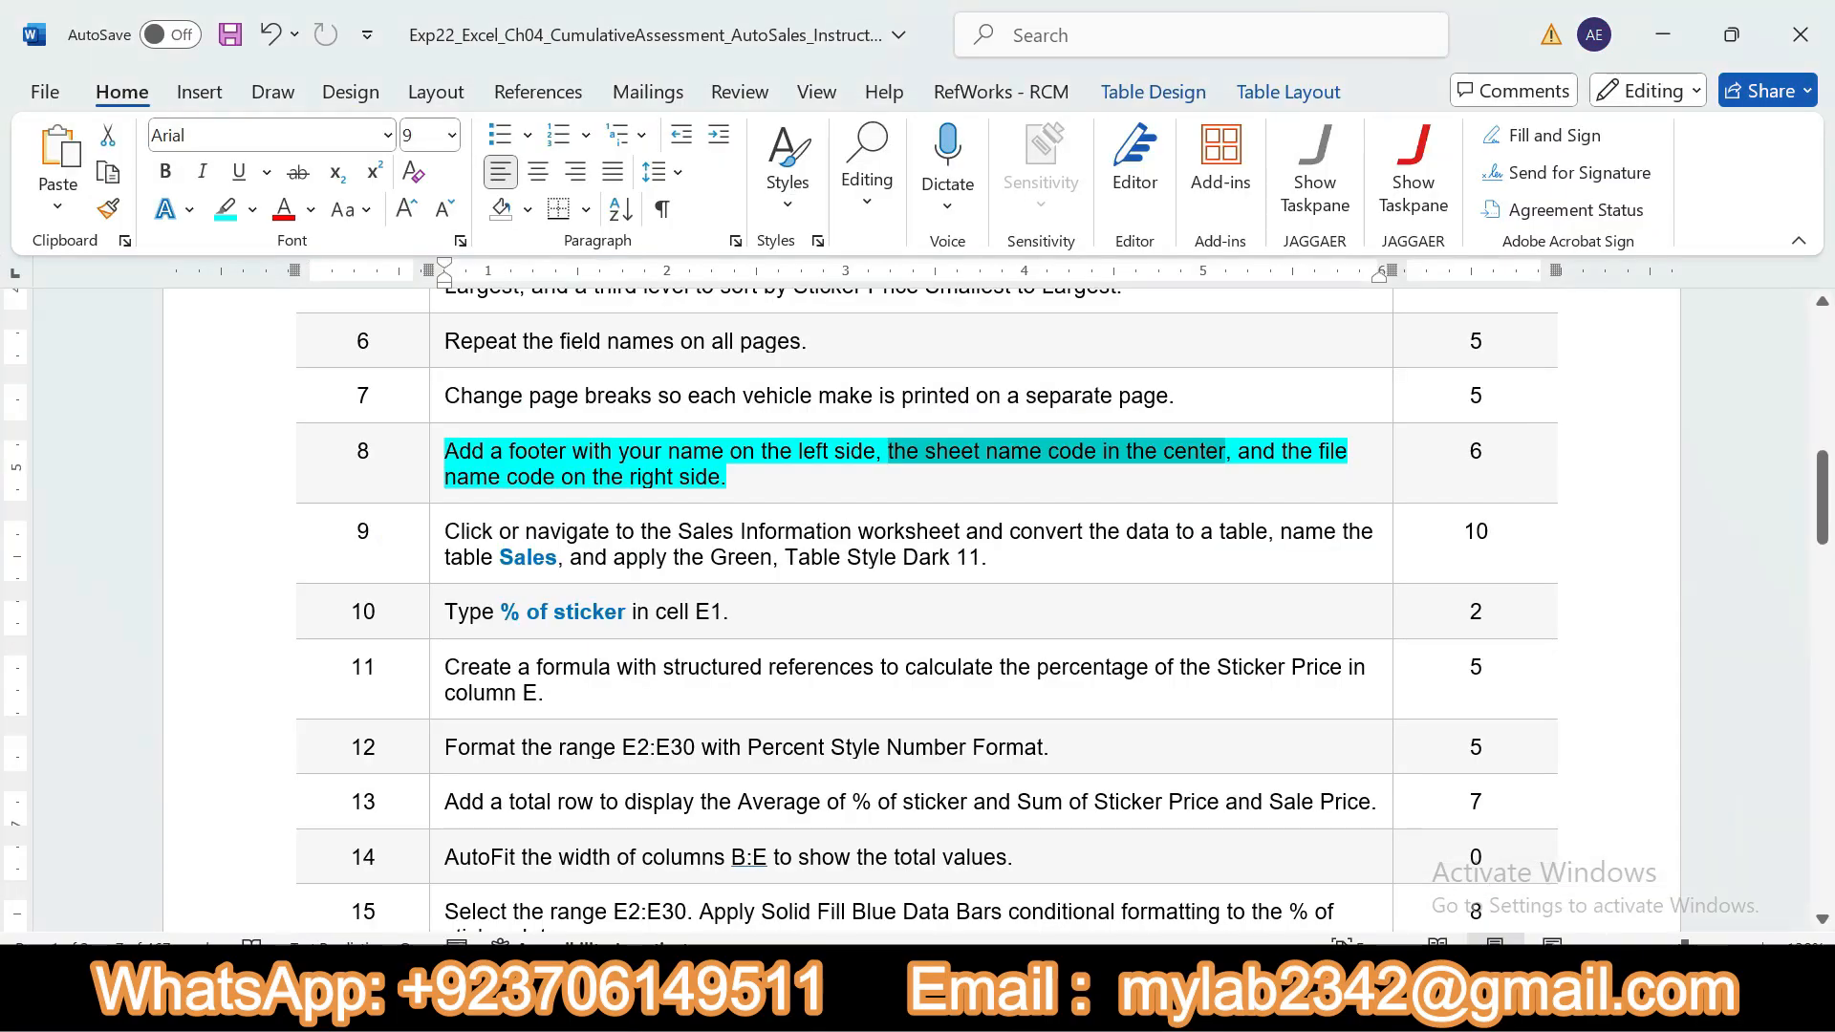
# Insert the file name code into the footer's right section and confirm the footer and Page Setup.
pyautogui.moveTo(1281, 451); pyautogui.dragTo(720, 477)
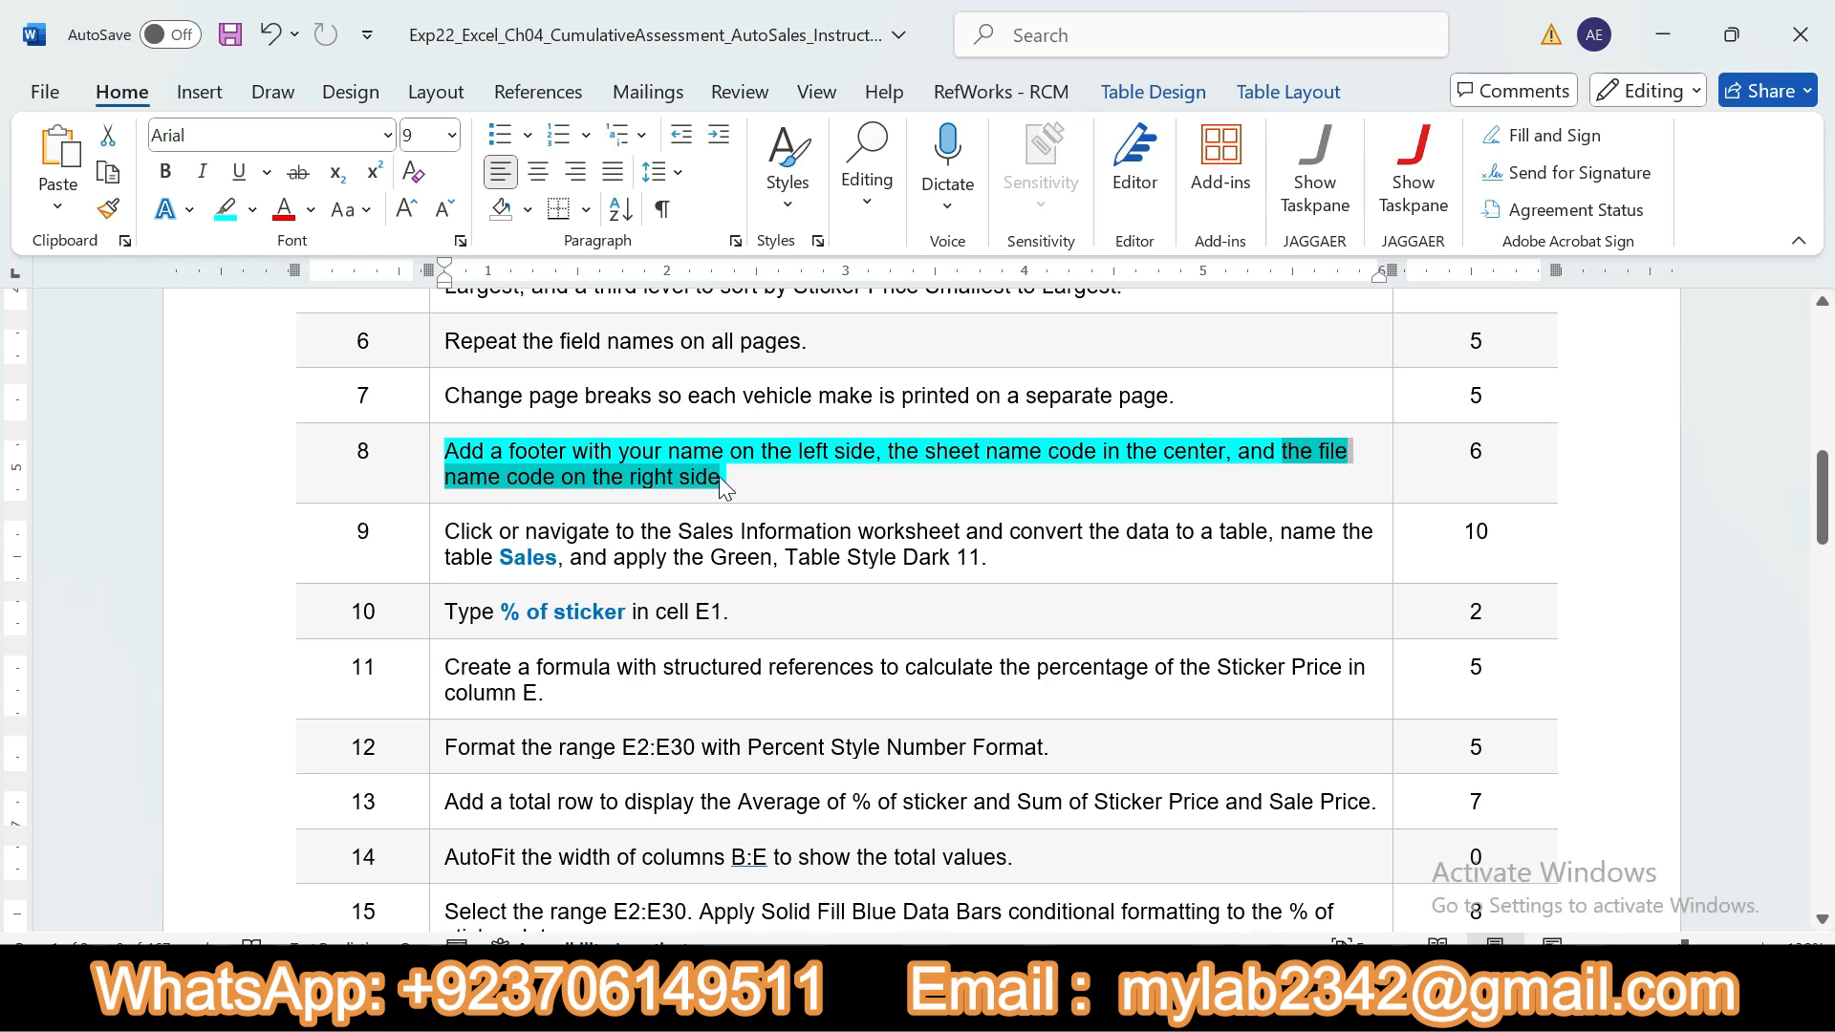
pyautogui.hotkey('alt', 'Tab')
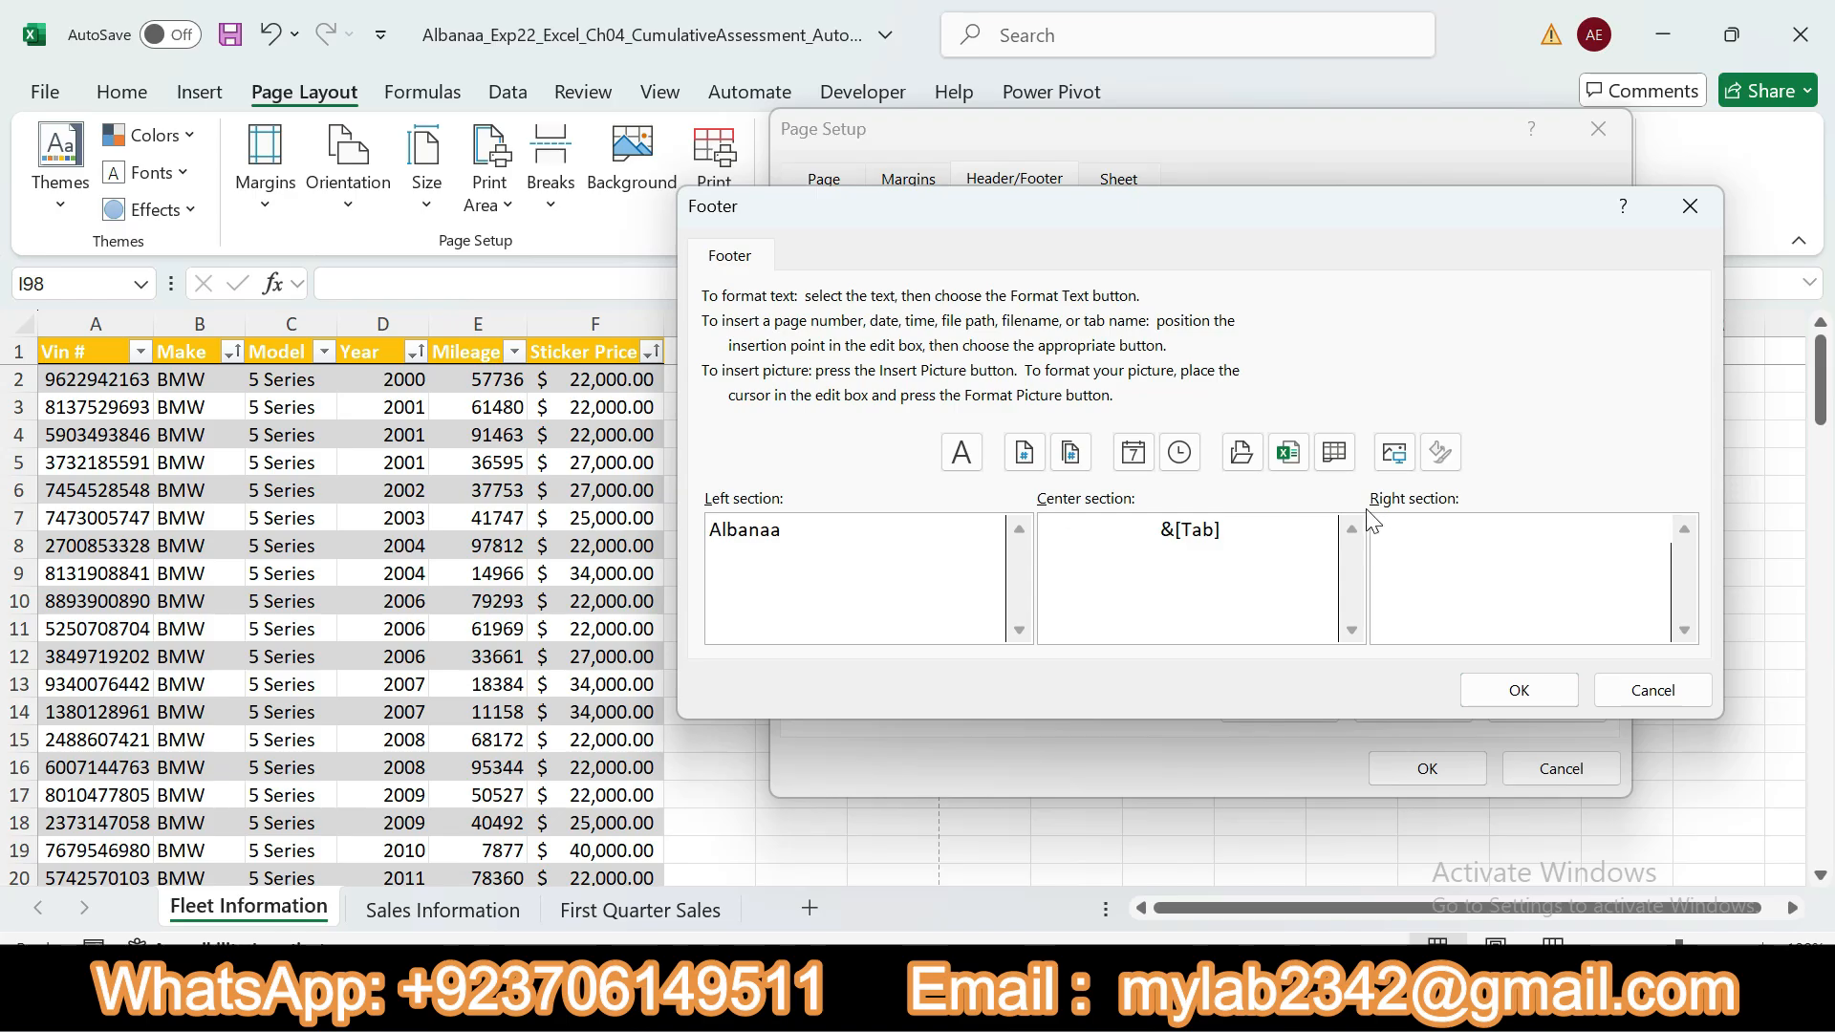
pyautogui.click(1289, 453)
pyautogui.click(1518, 690)
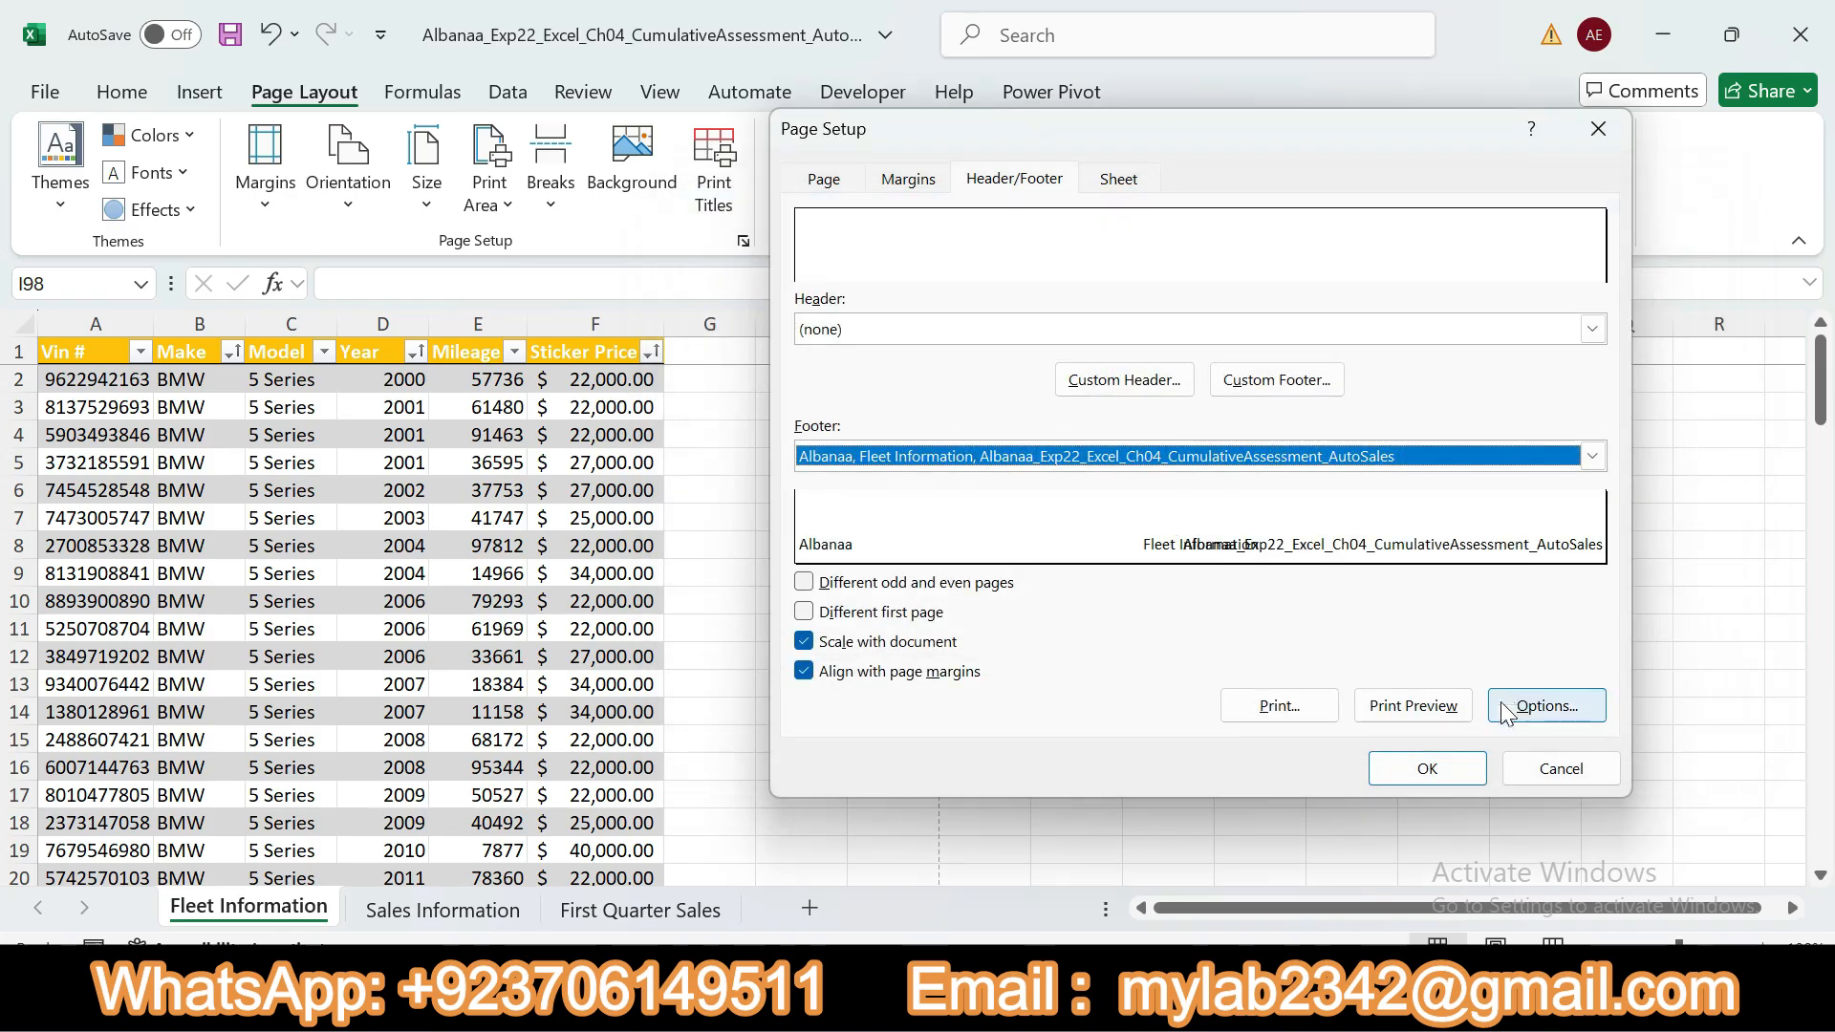
pyautogui.click(1427, 769)
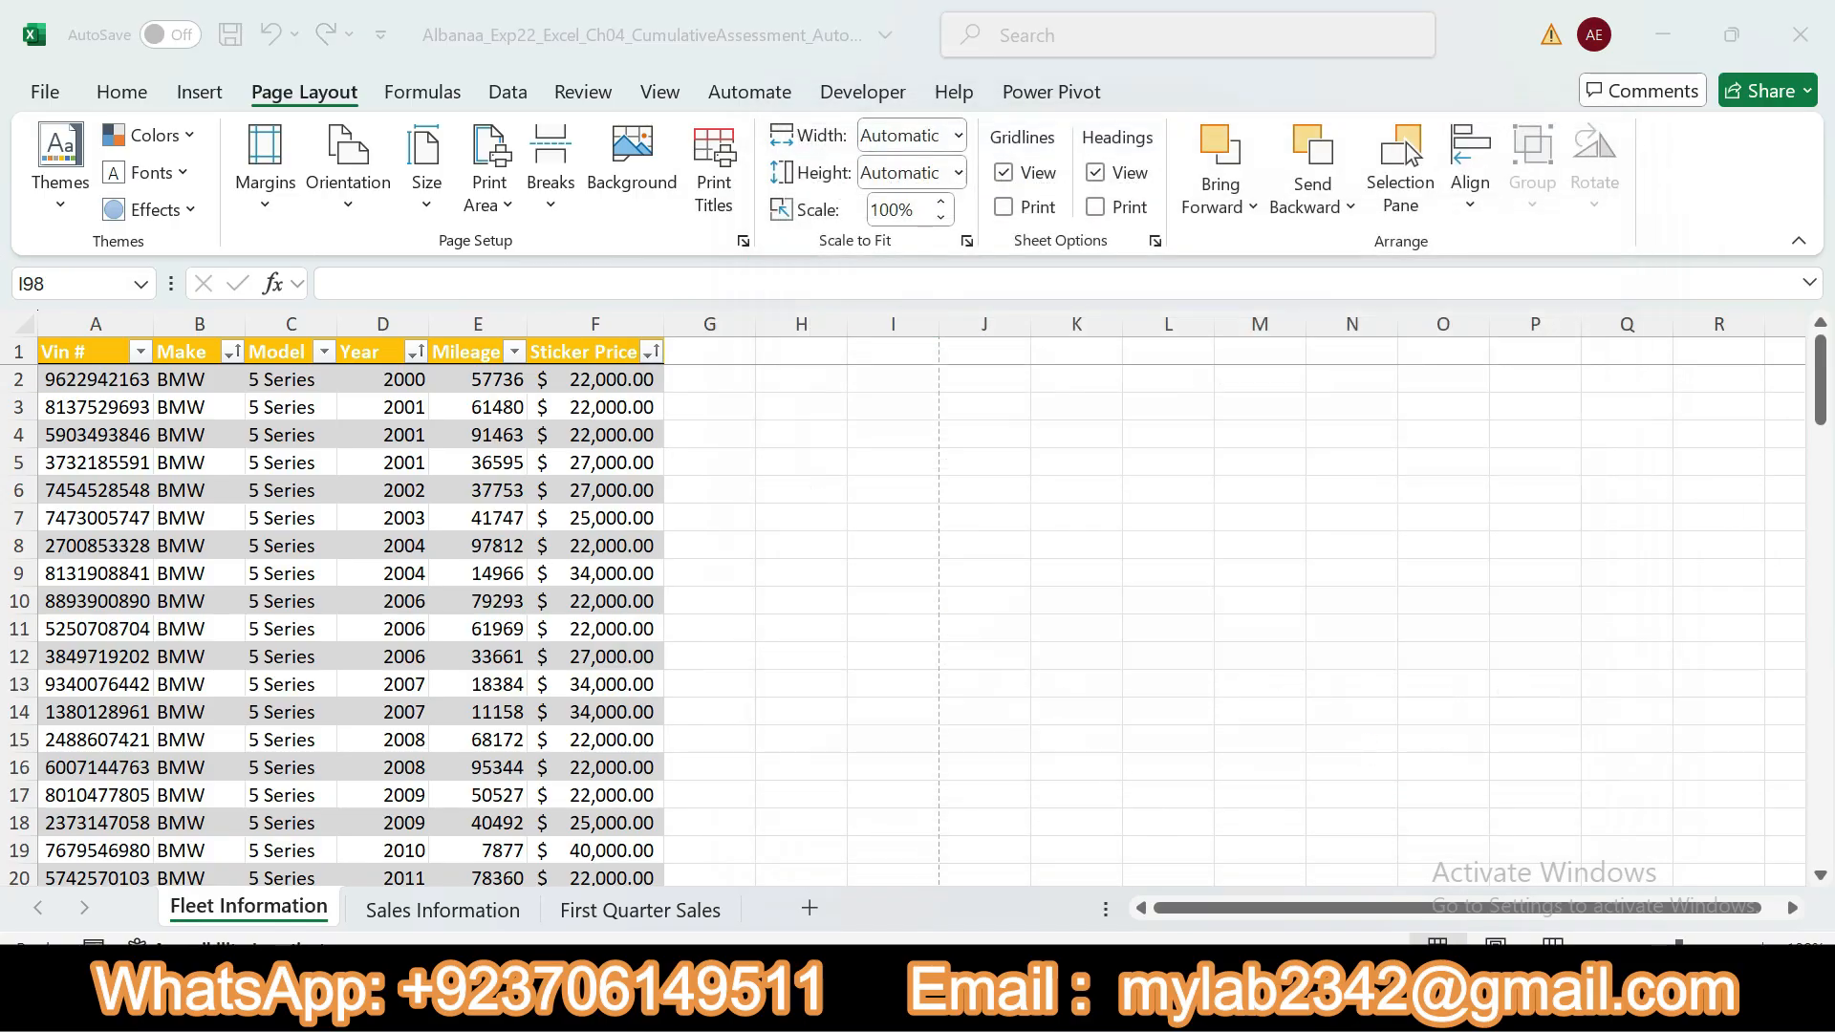
# Highlight instruction 9 about the Sales table in the instructions document.
pyautogui.hotkey('alt', 'Tab')
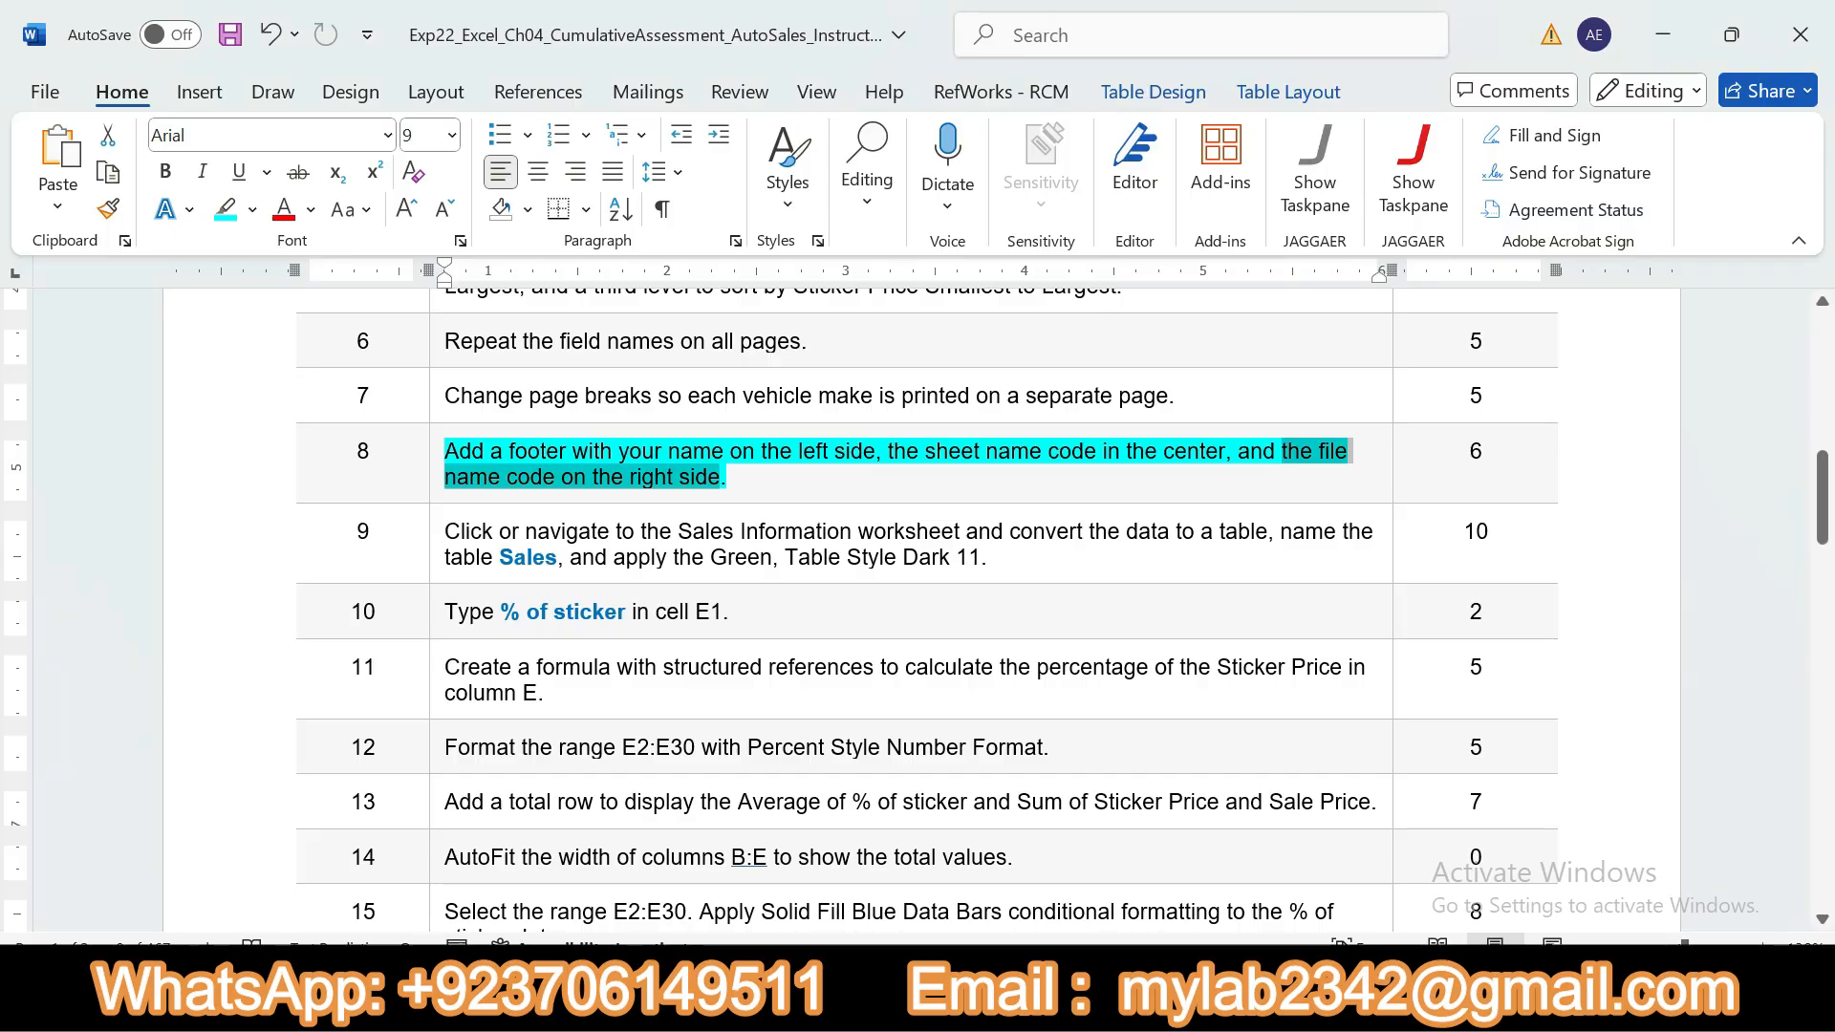
pyautogui.hotkey('ctrl', 'z')
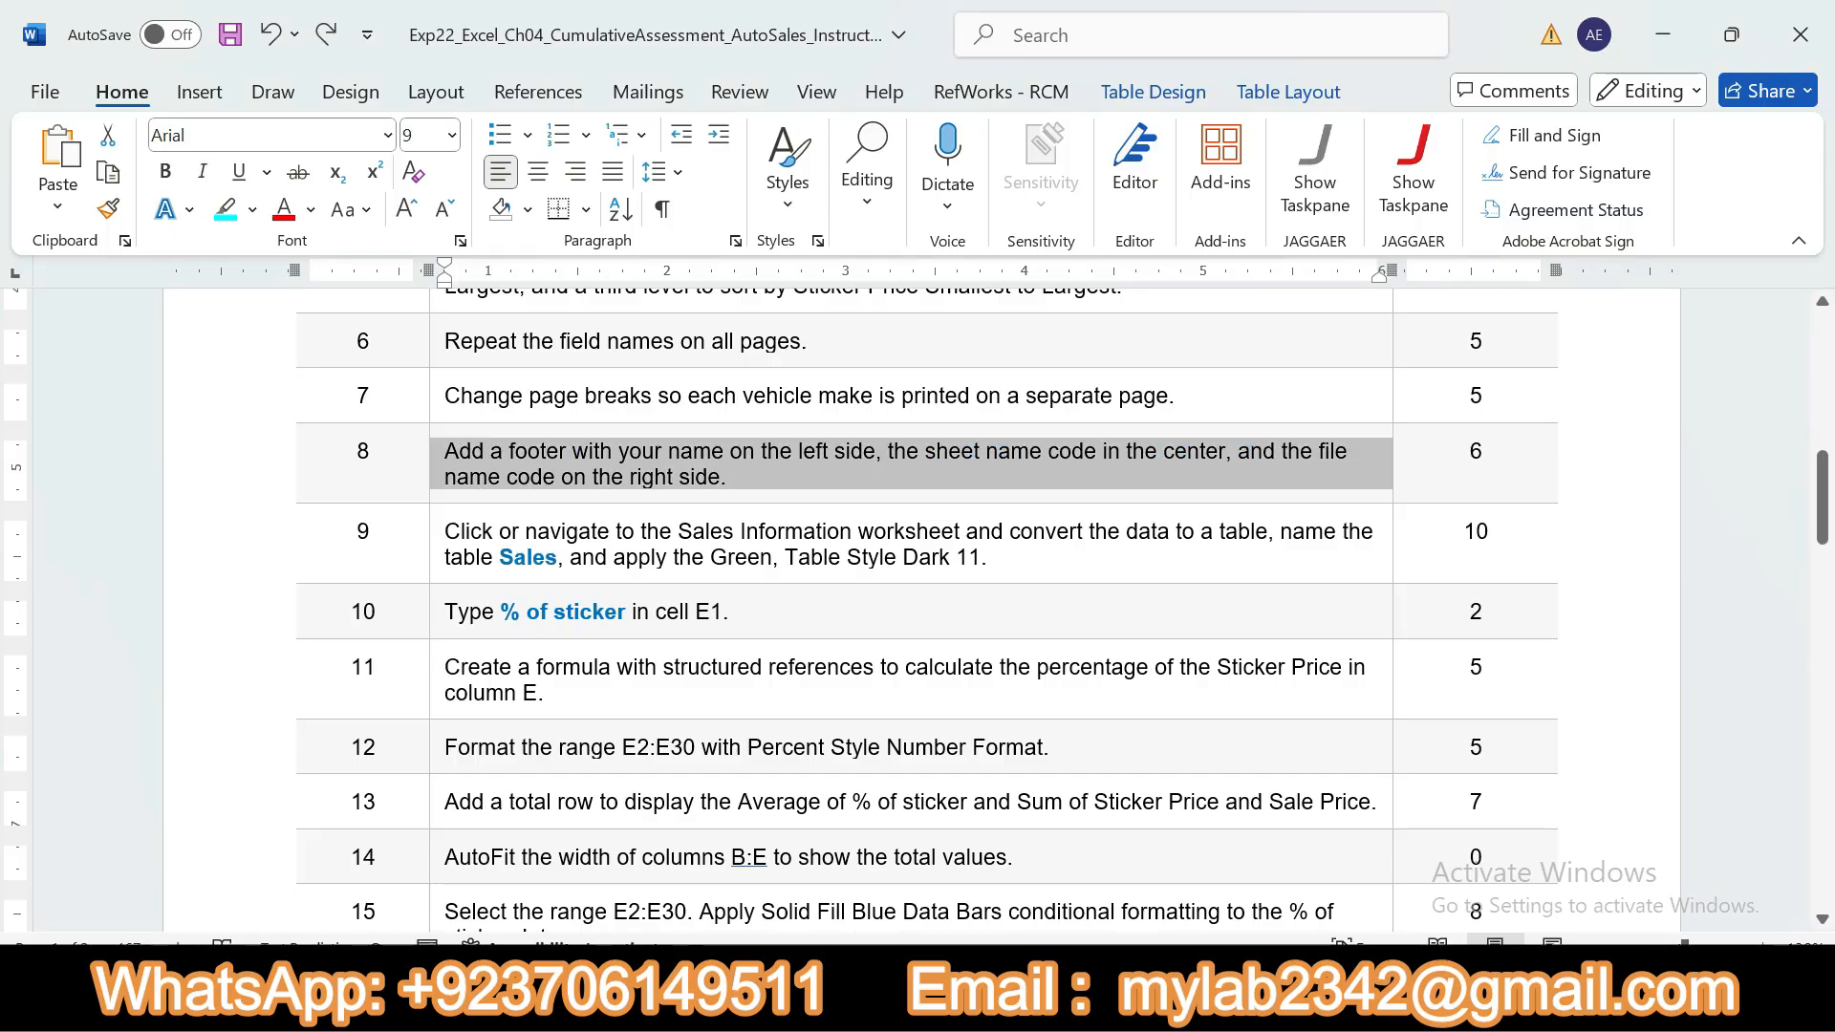
pyautogui.click(433, 552)
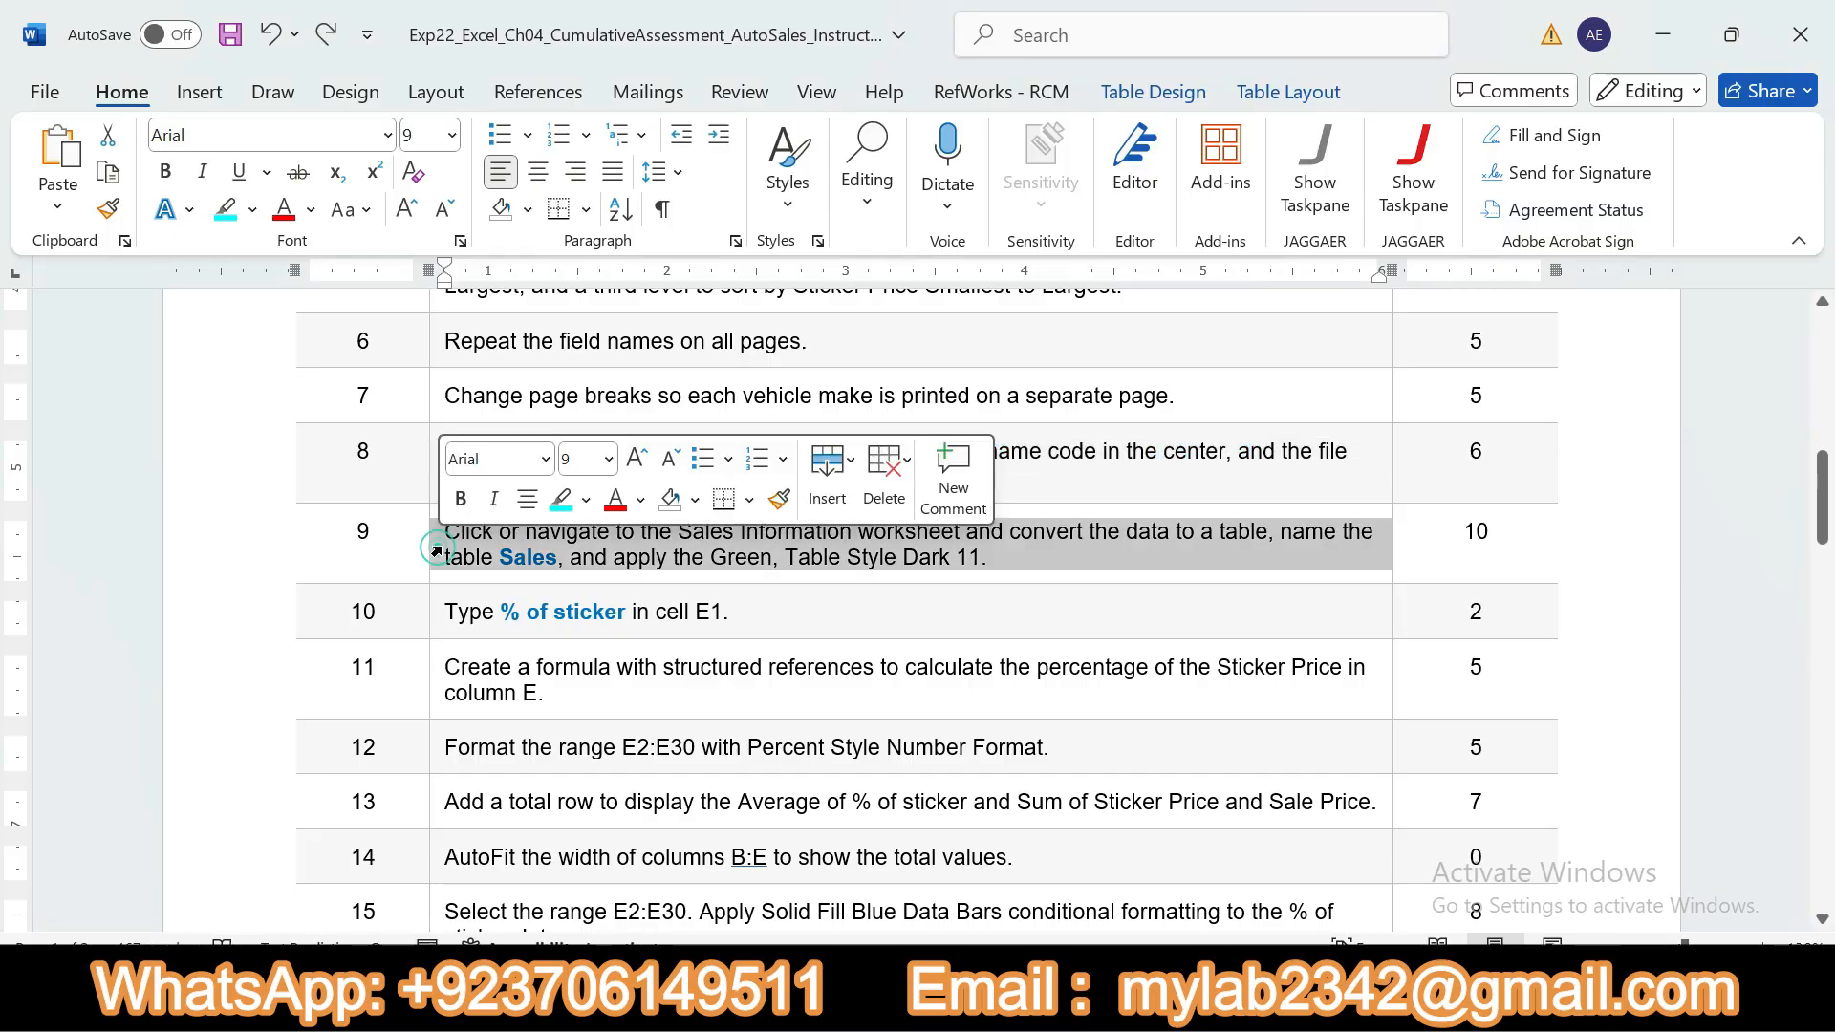
pyautogui.click(562, 500)
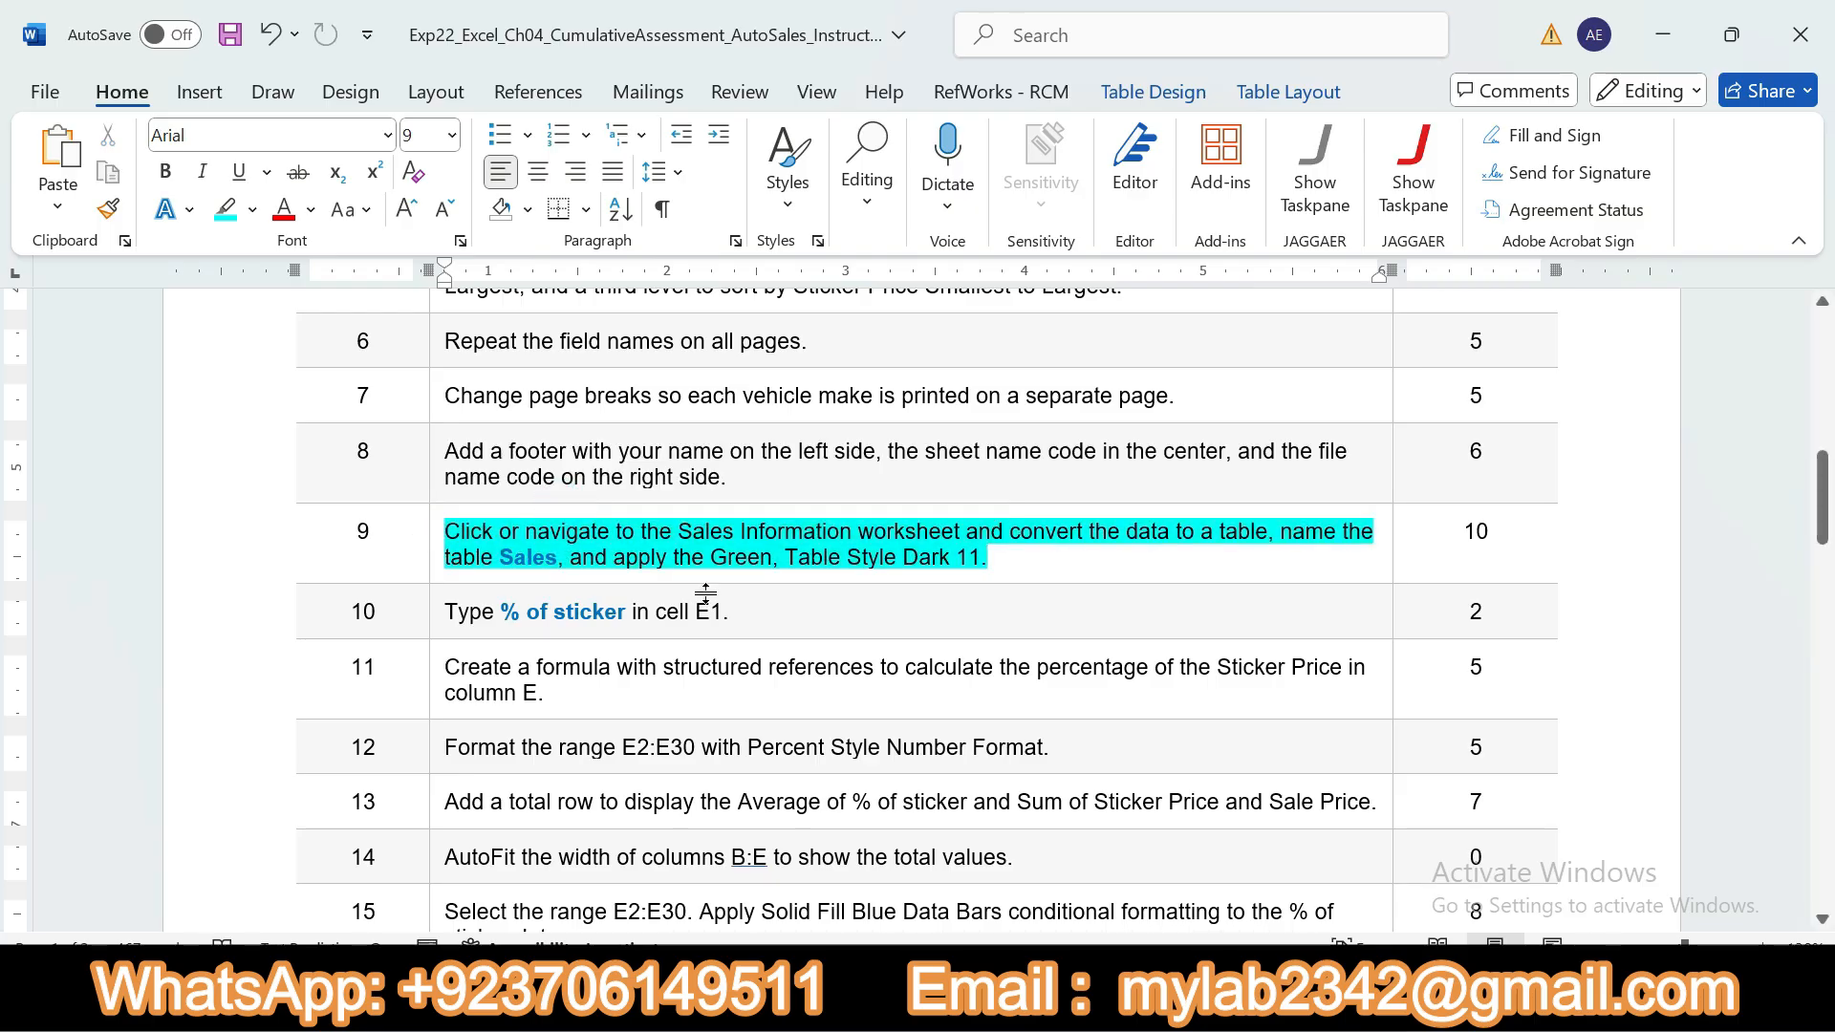
pyautogui.moveTo(1827, 502)
pyautogui.mouseDown()
pyautogui.moveTo(1830, 659)
pyautogui.moveTo(1820, 511)
pyautogui.mouseUp()
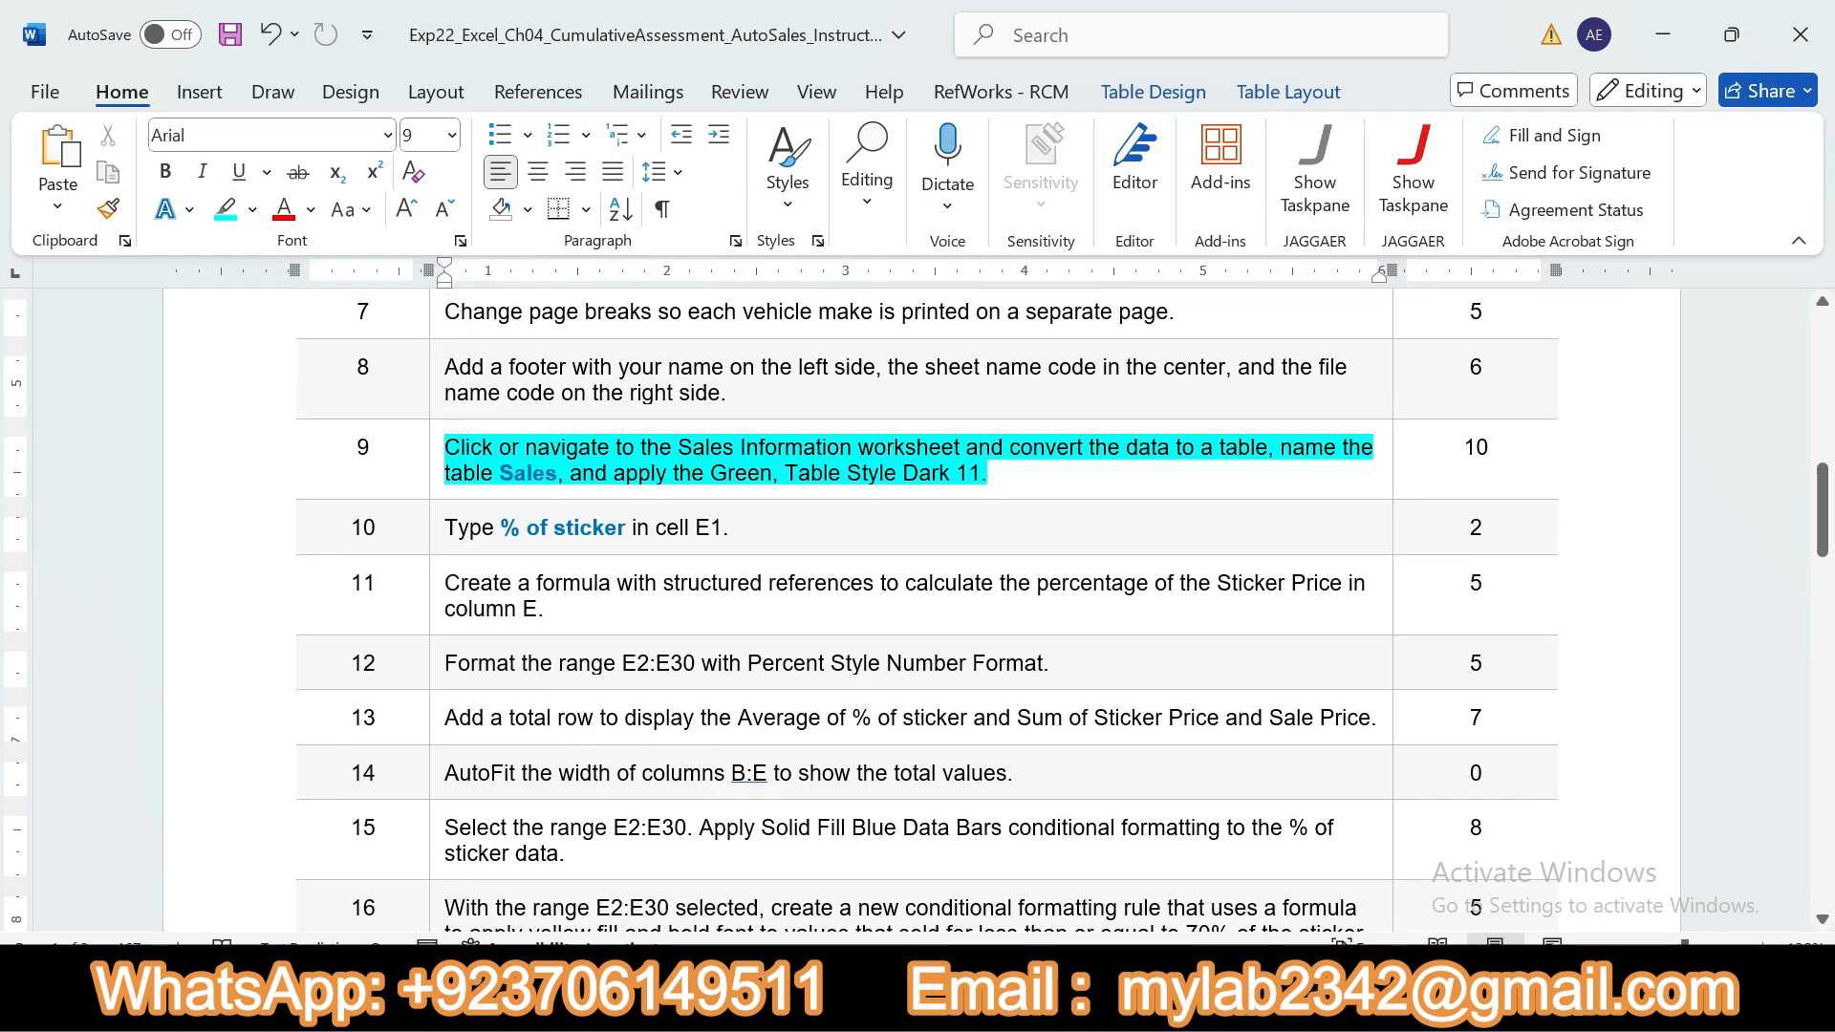
pyautogui.moveTo(444, 447); pyautogui.dragTo(880, 446)
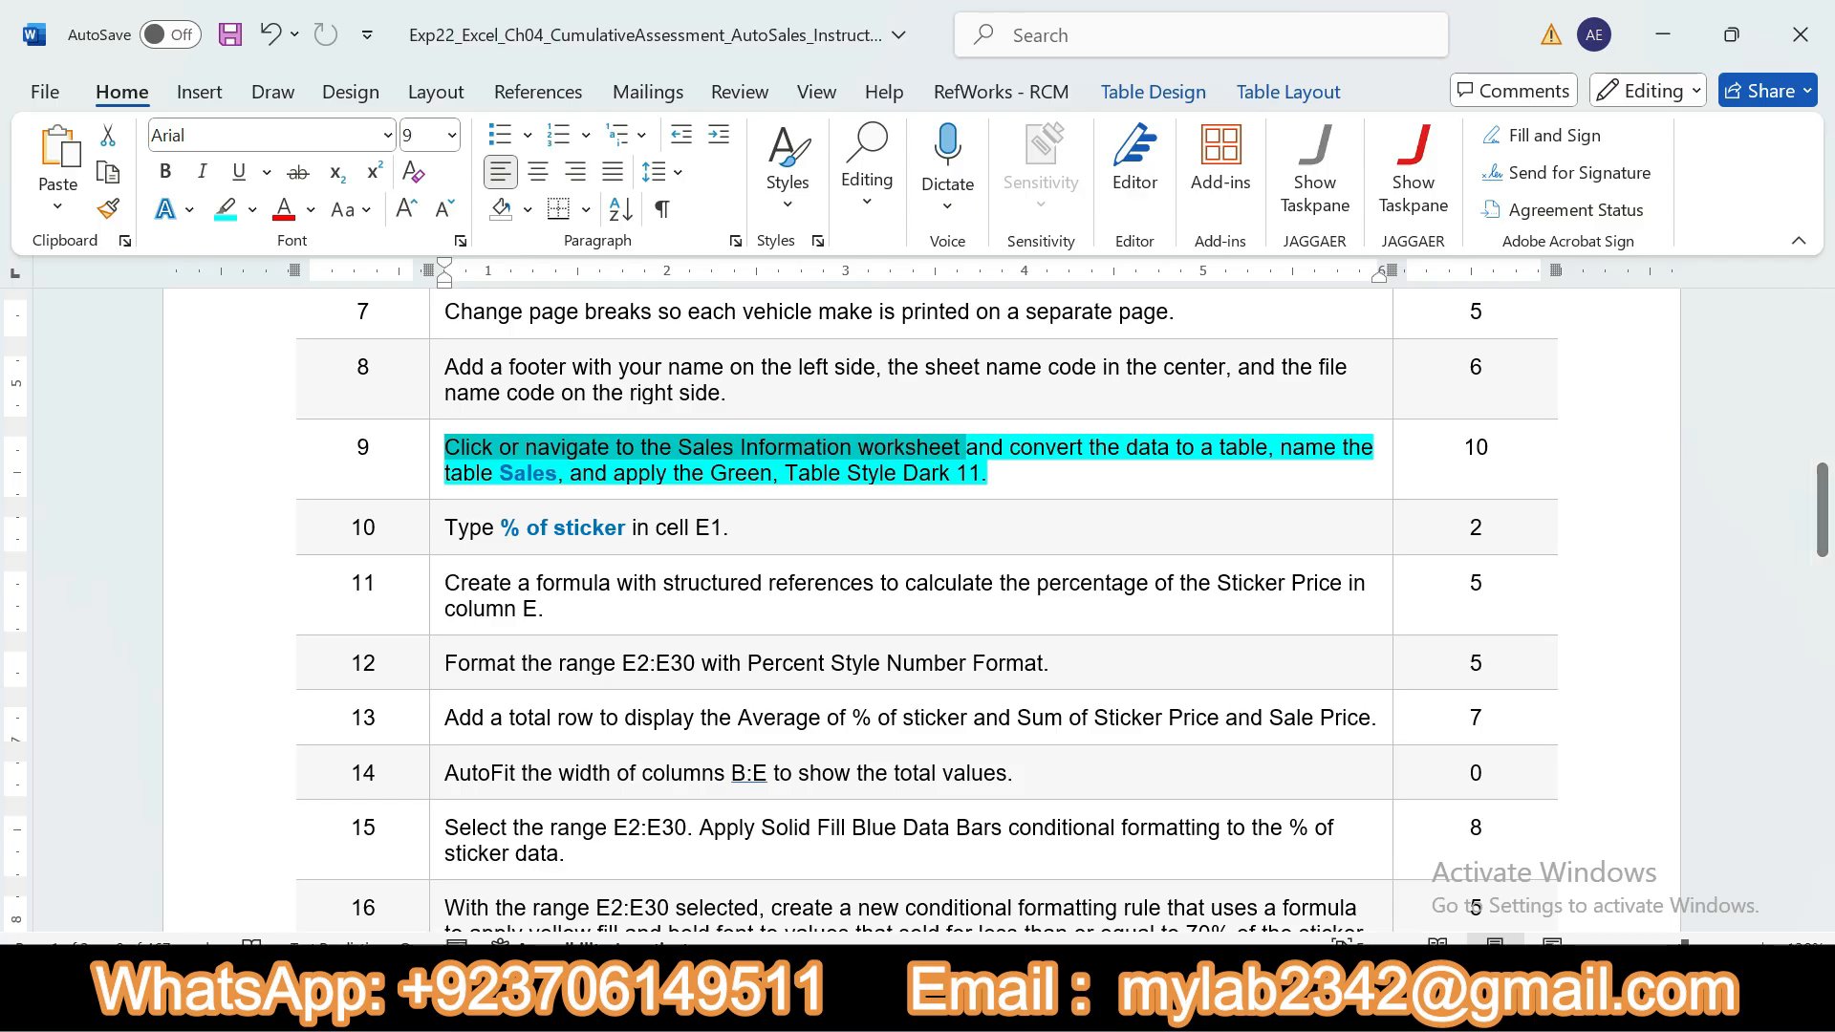
pyautogui.click(1292, 1000)
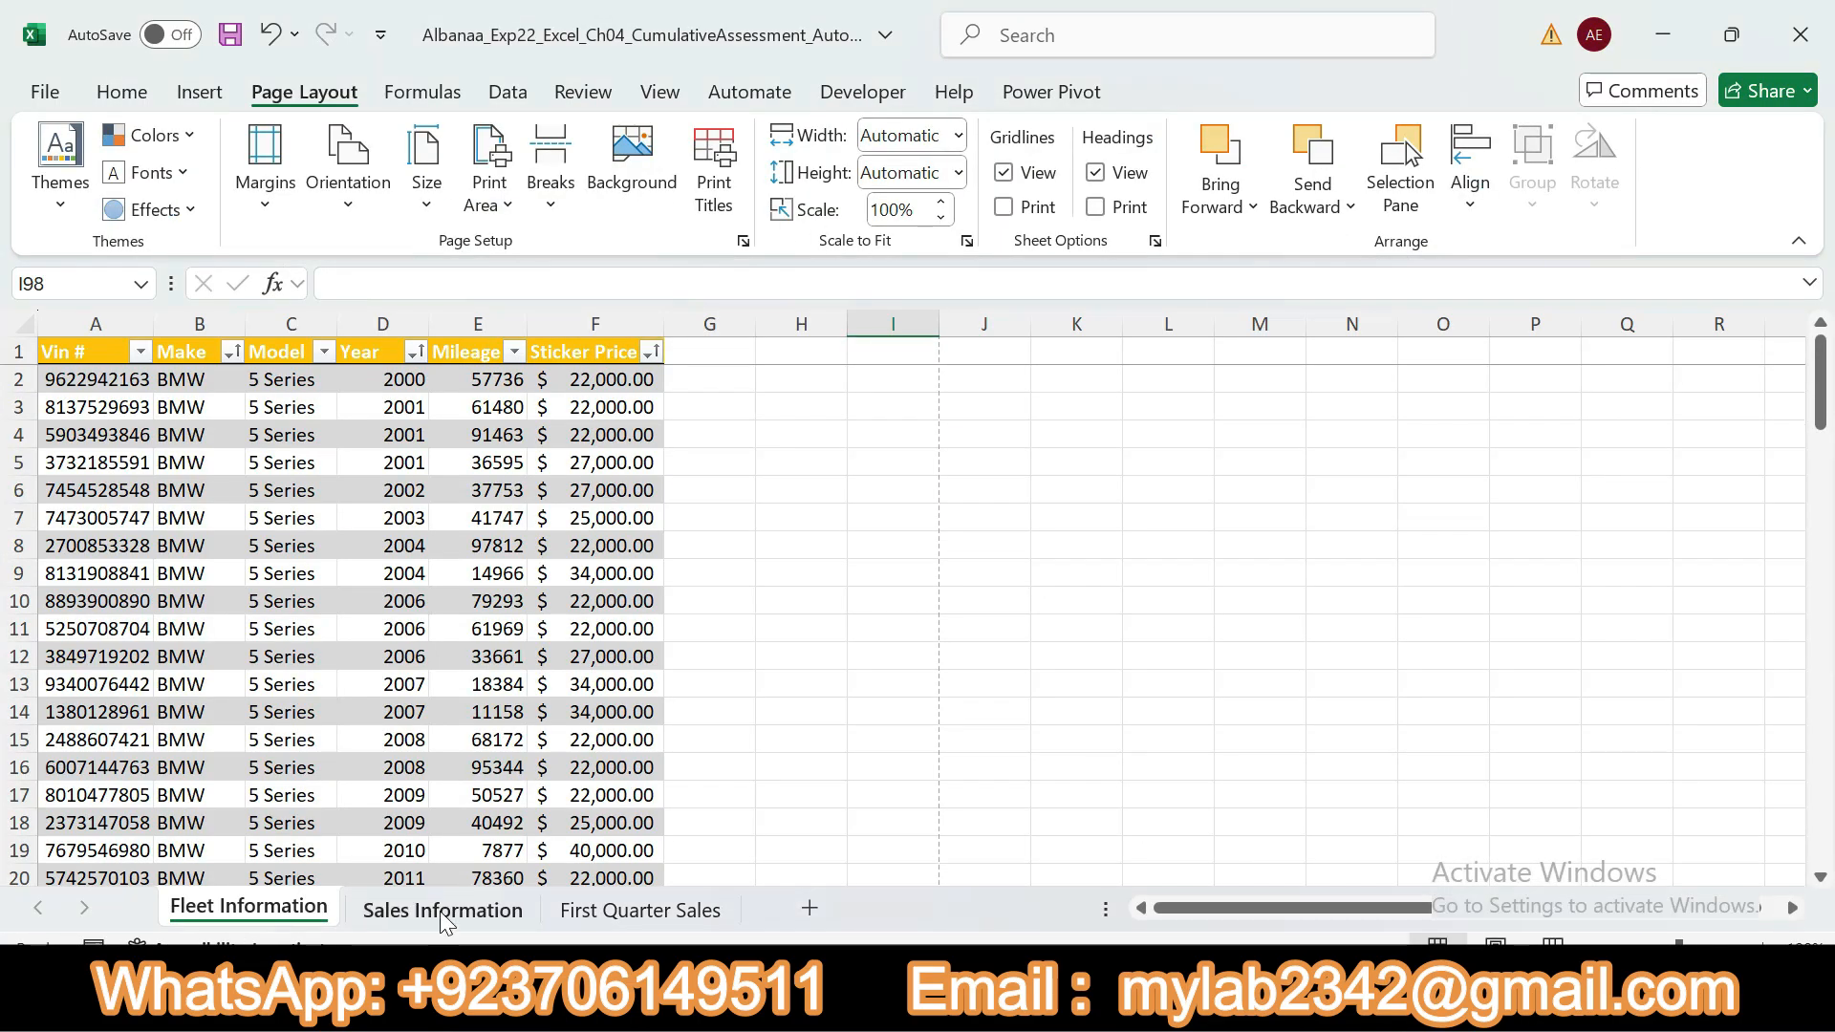
# Convert the Sales Information worksheet data A1:D30 into a table with headers.
pyautogui.click(440, 910)
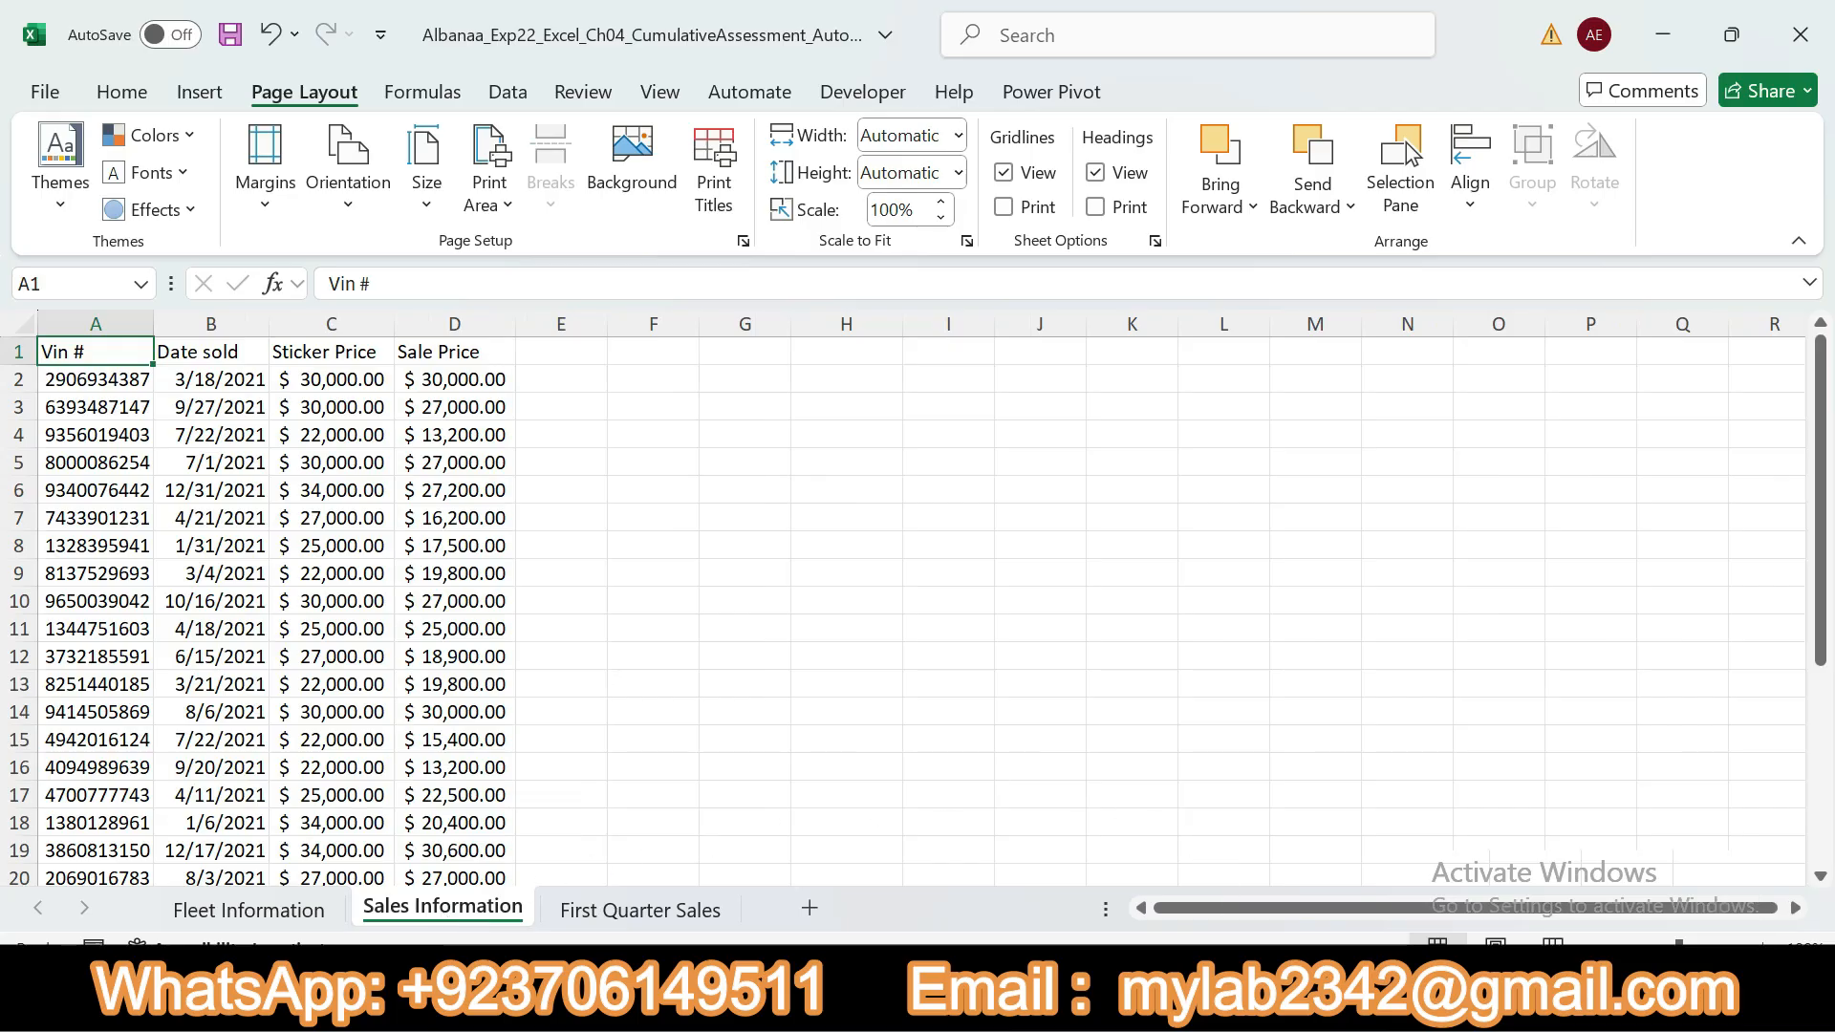
pyautogui.click(1350, 1000)
pyautogui.moveTo(1010, 447); pyautogui.dragTo(1267, 447)
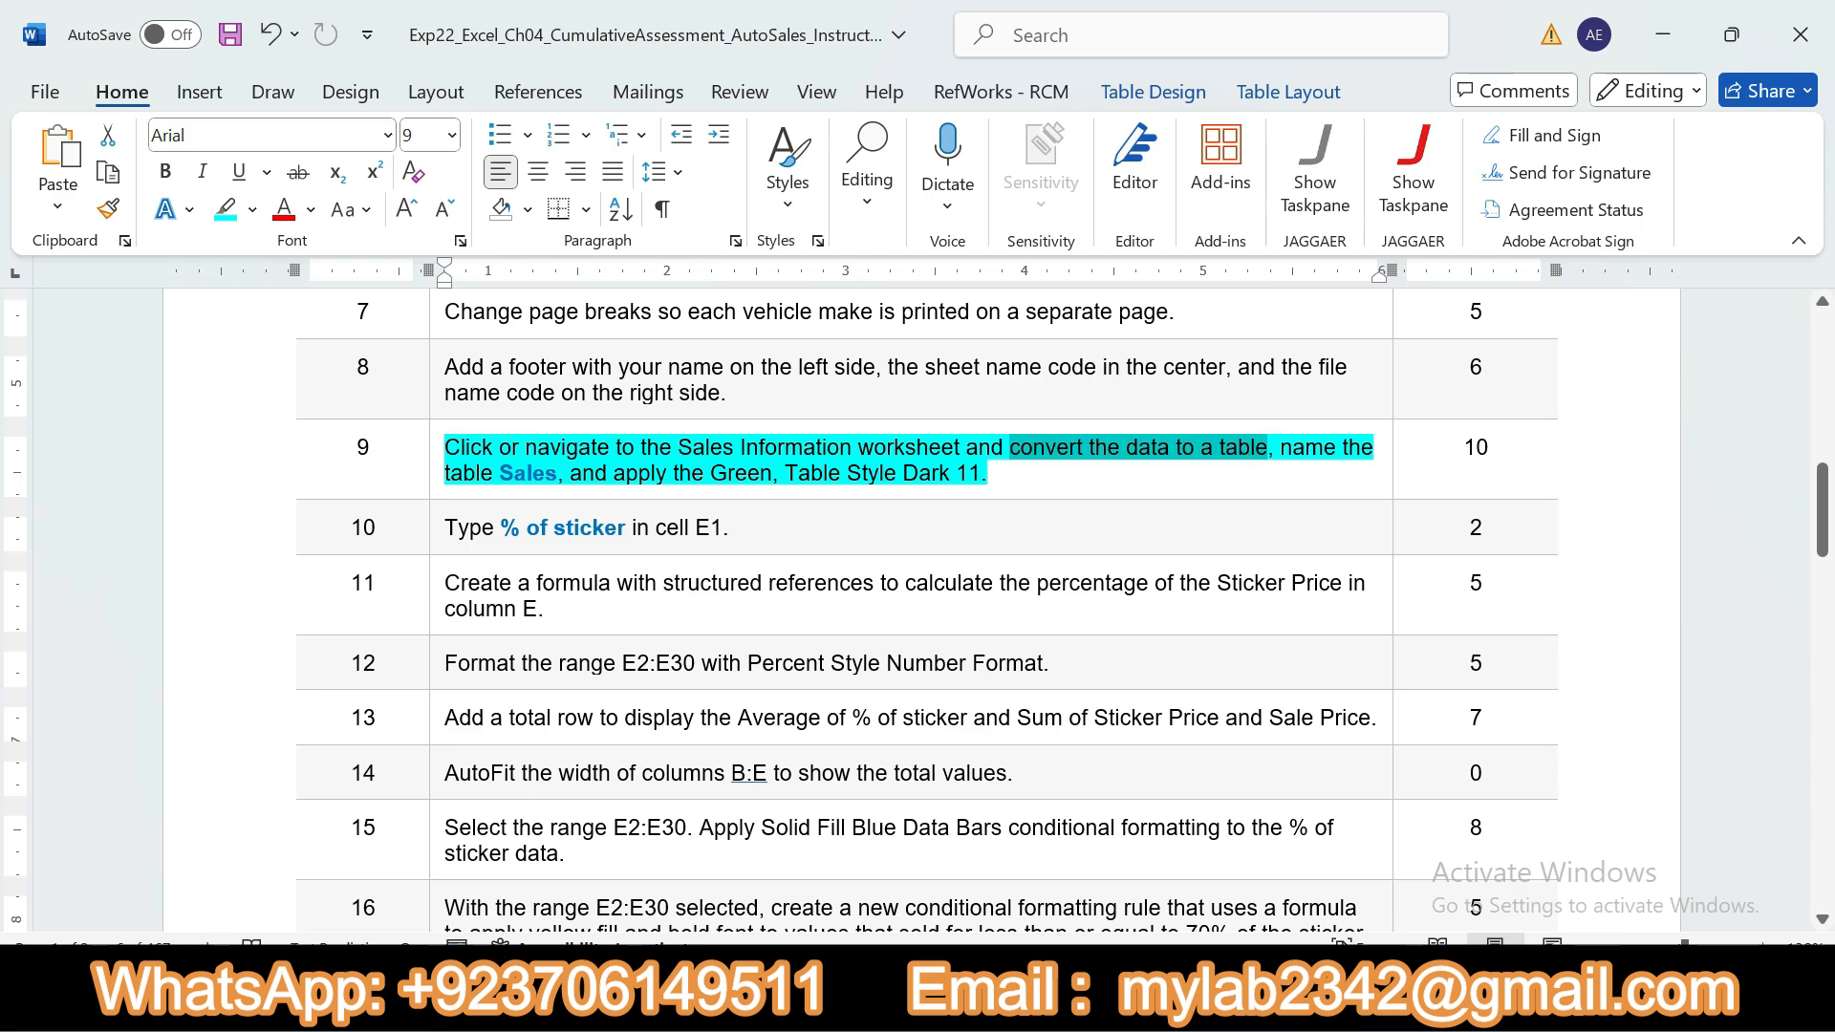
pyautogui.hotkey('alt', 'Tab')
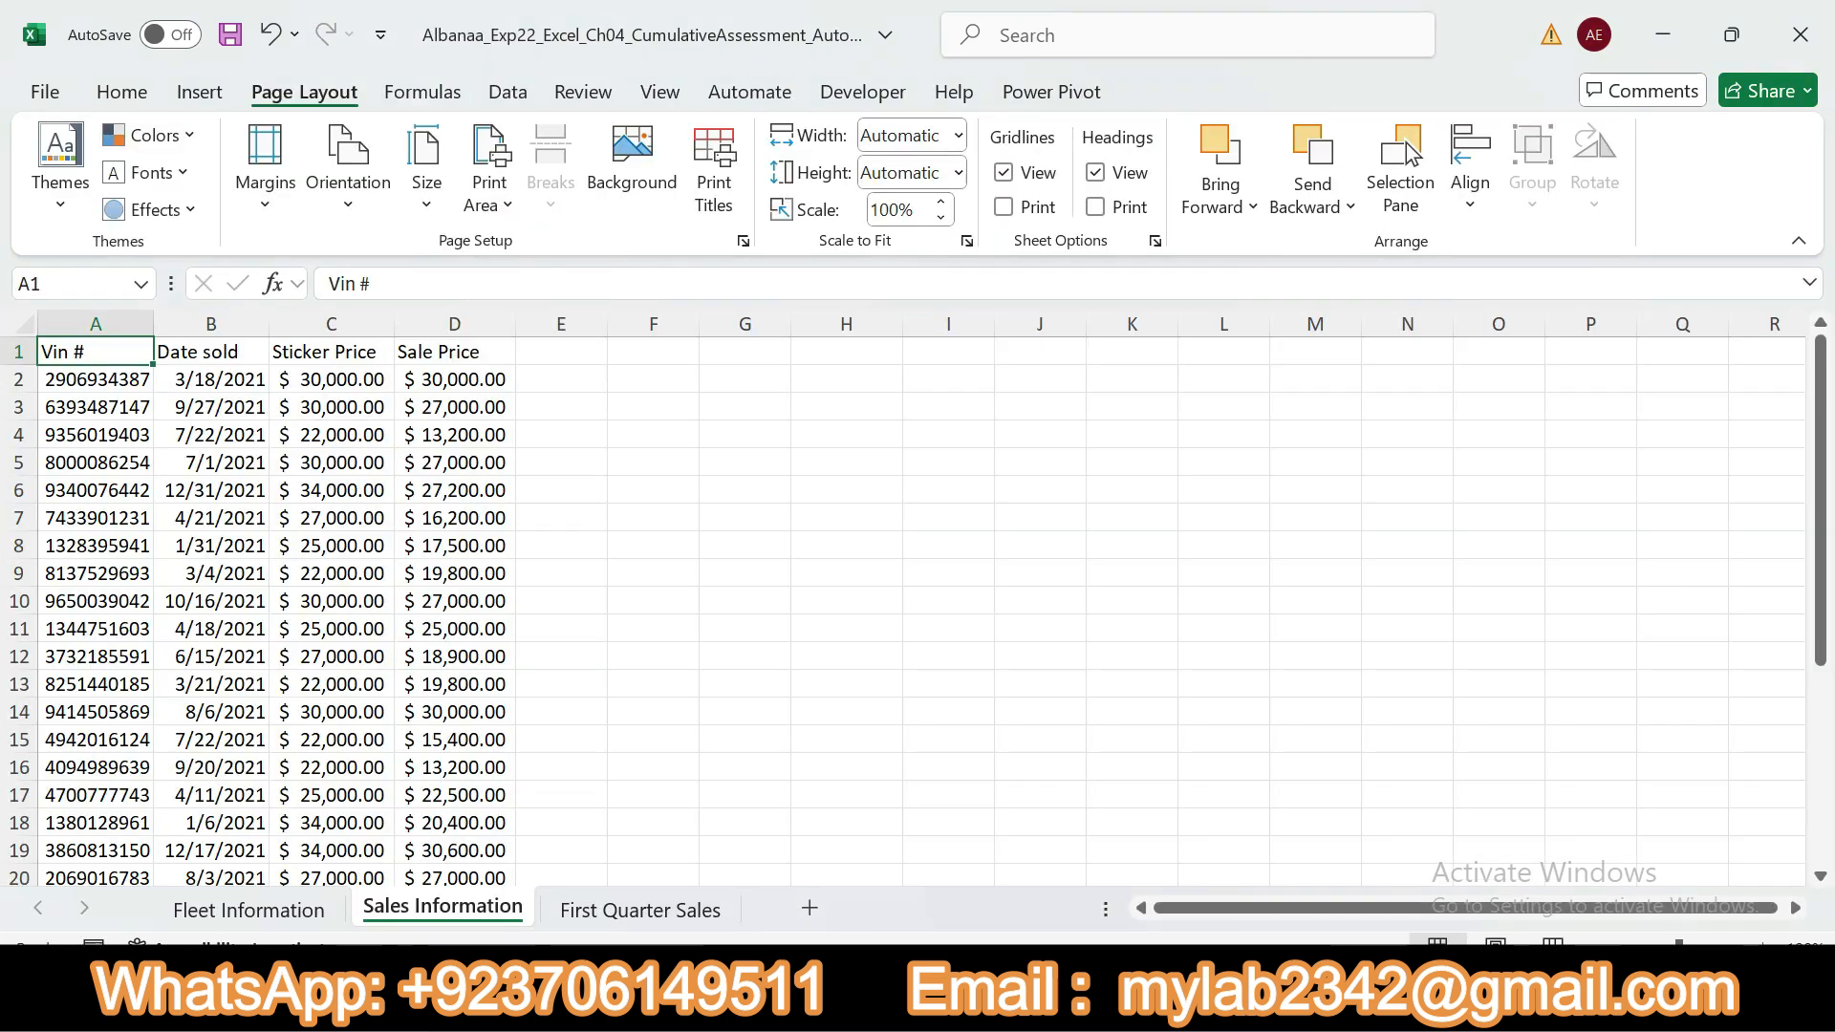
pyautogui.click(296, 514)
pyautogui.click(205, 98)
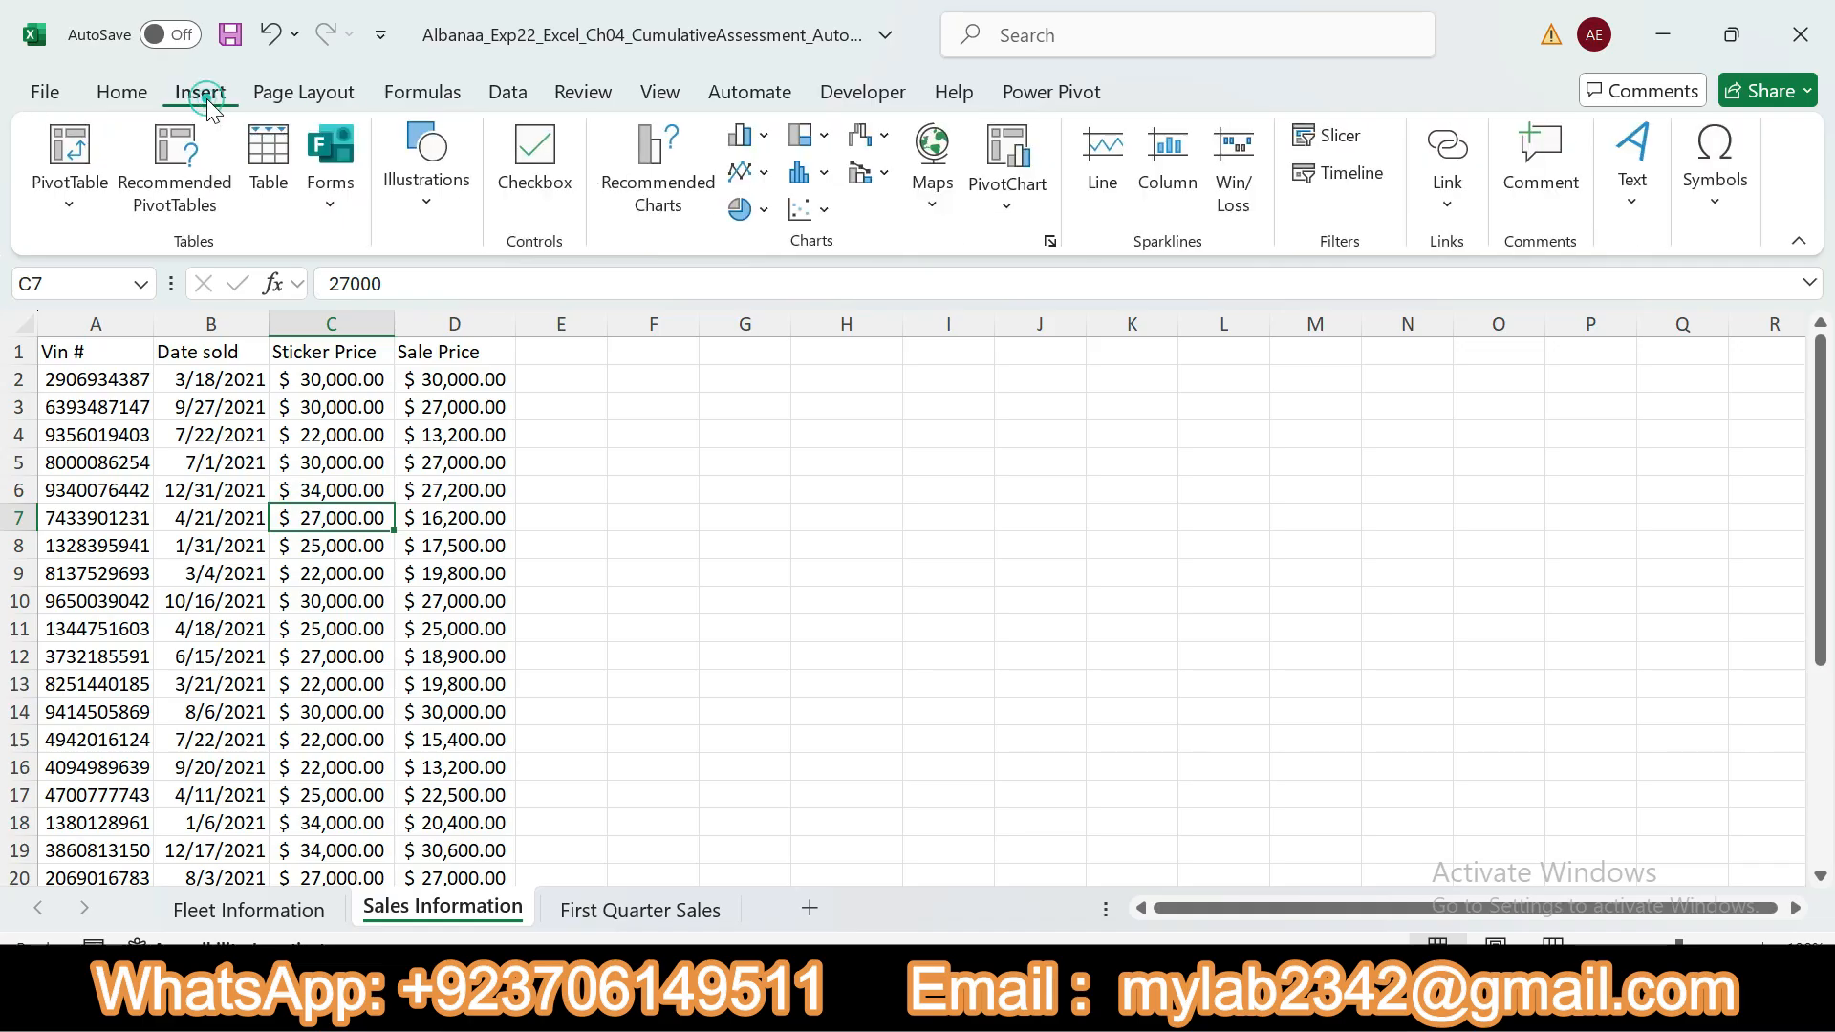
pyautogui.click(269, 164)
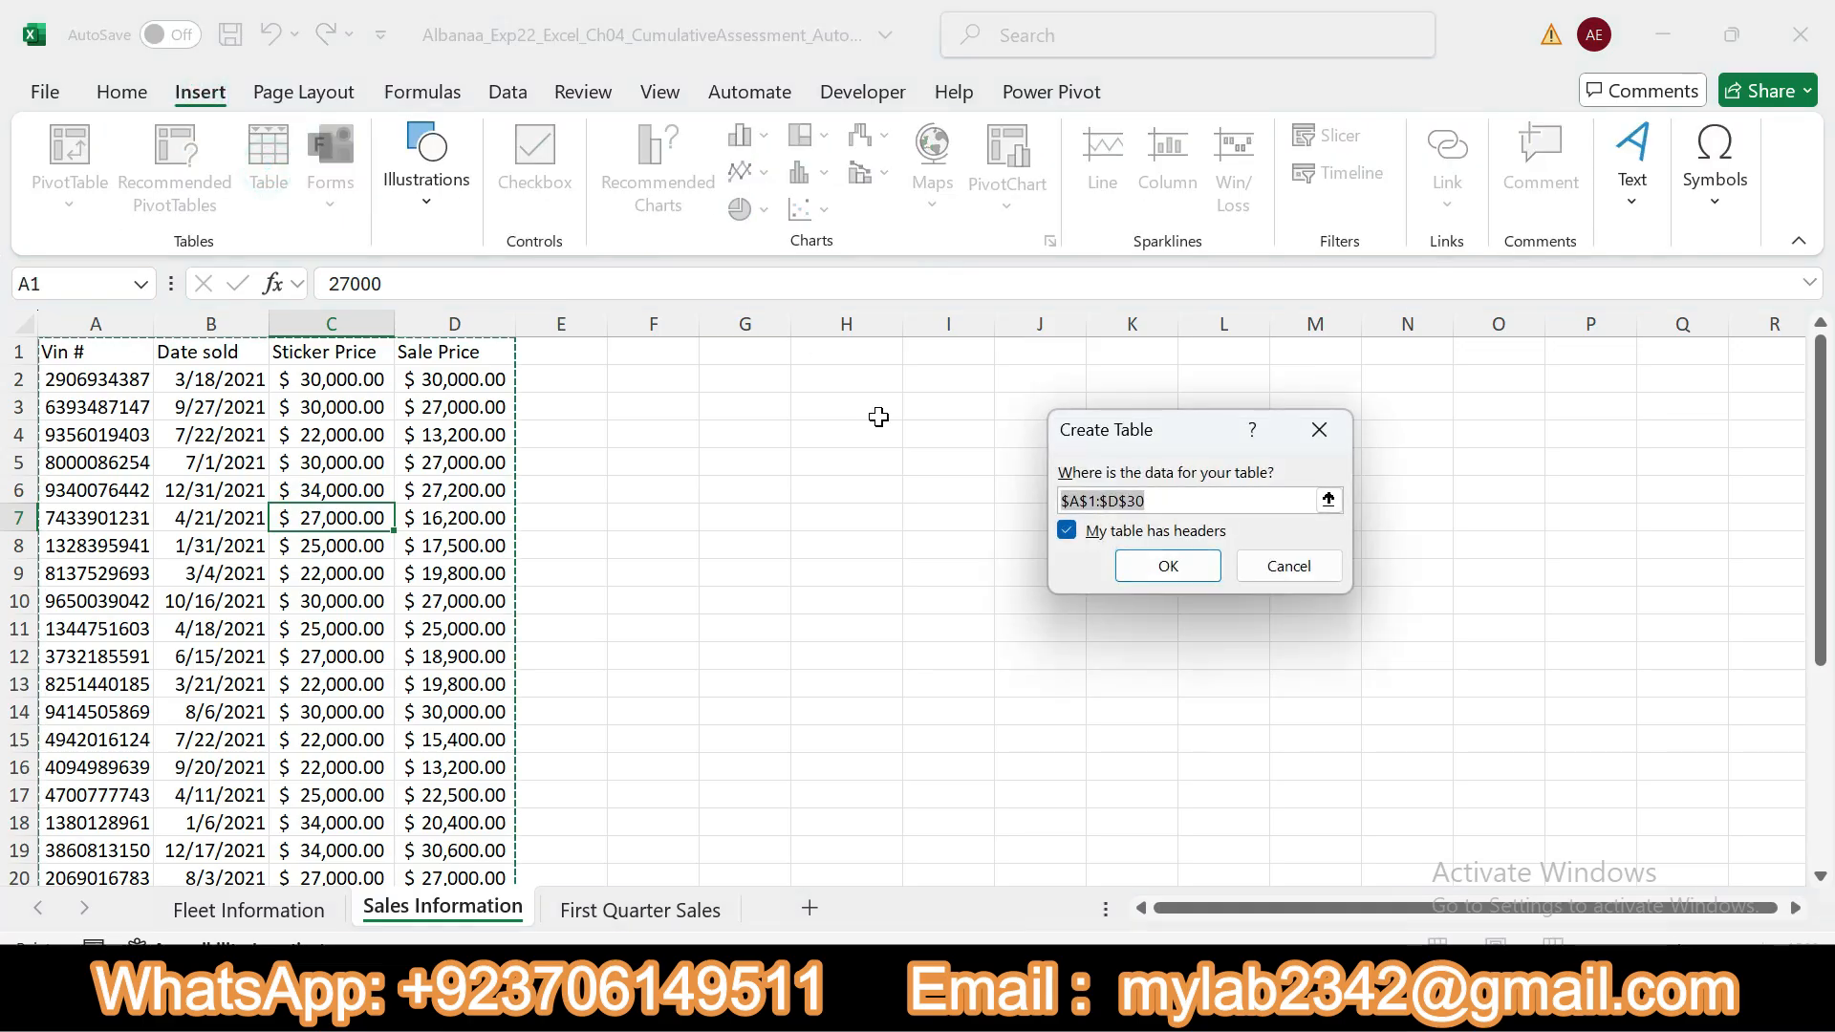
pyautogui.click(1165, 566)
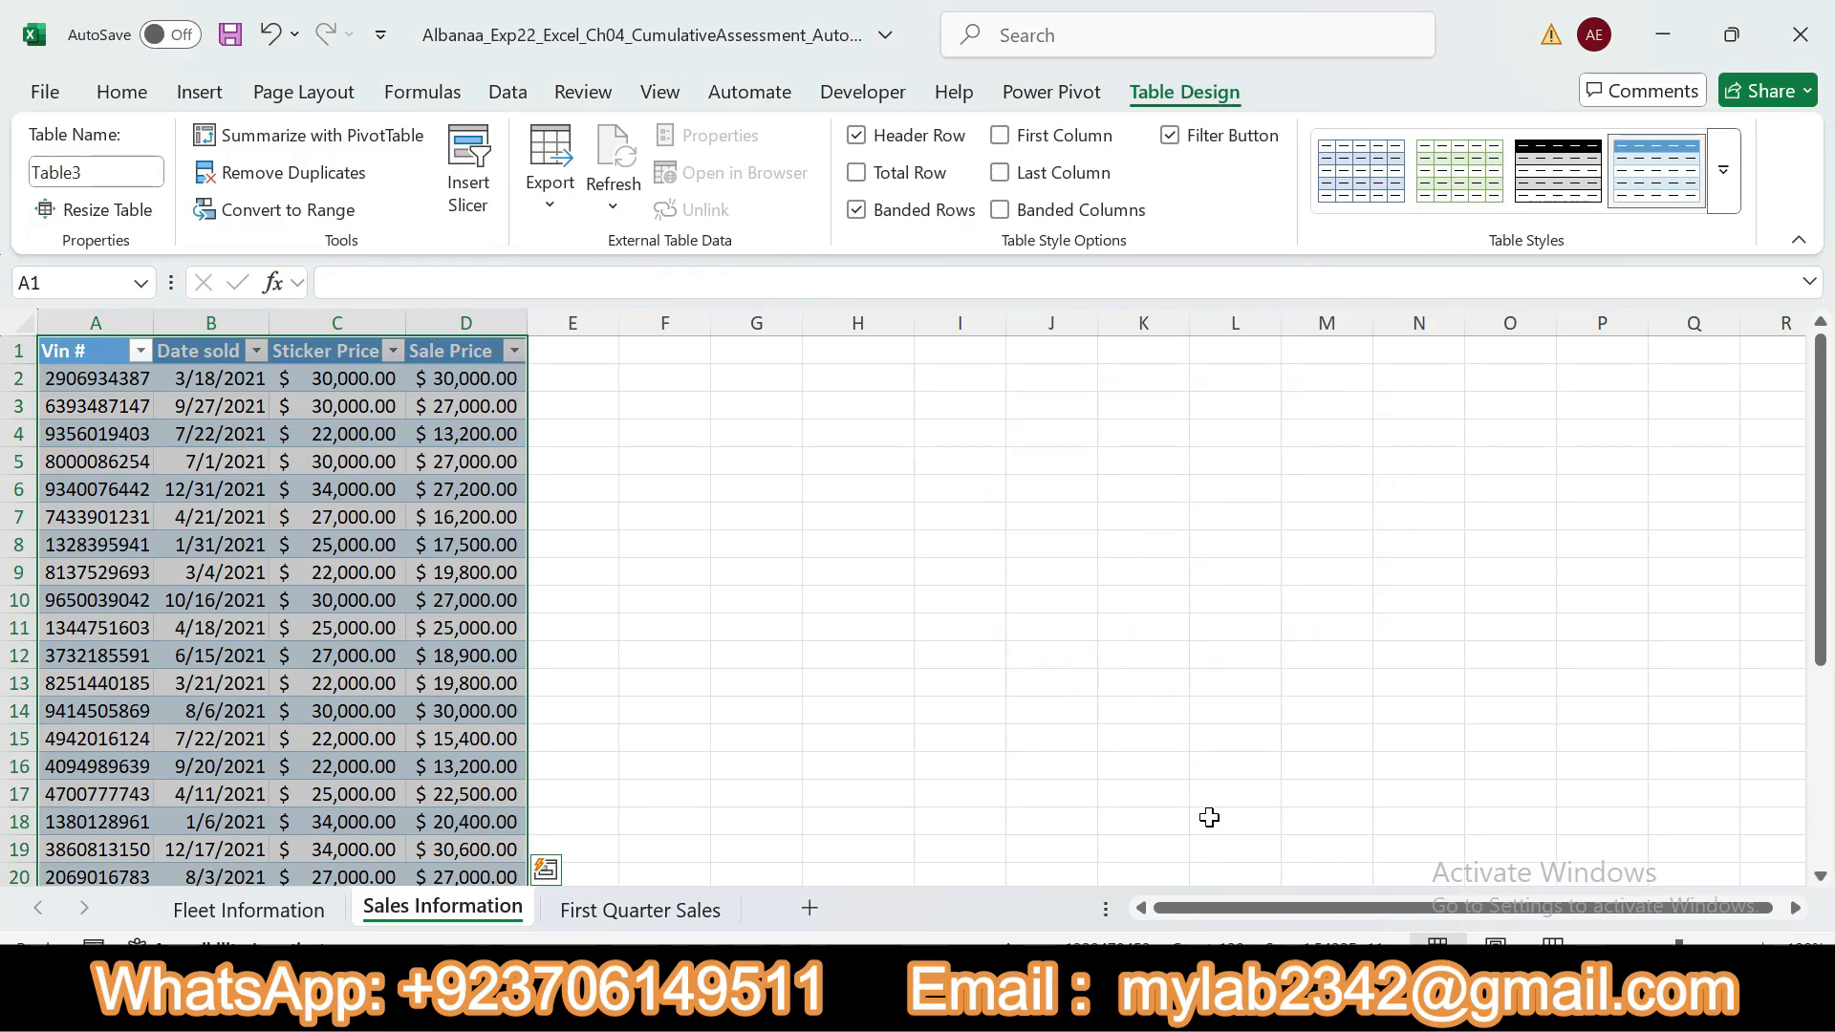
# Name the new table Sales.
pyautogui.click(1256, 997)
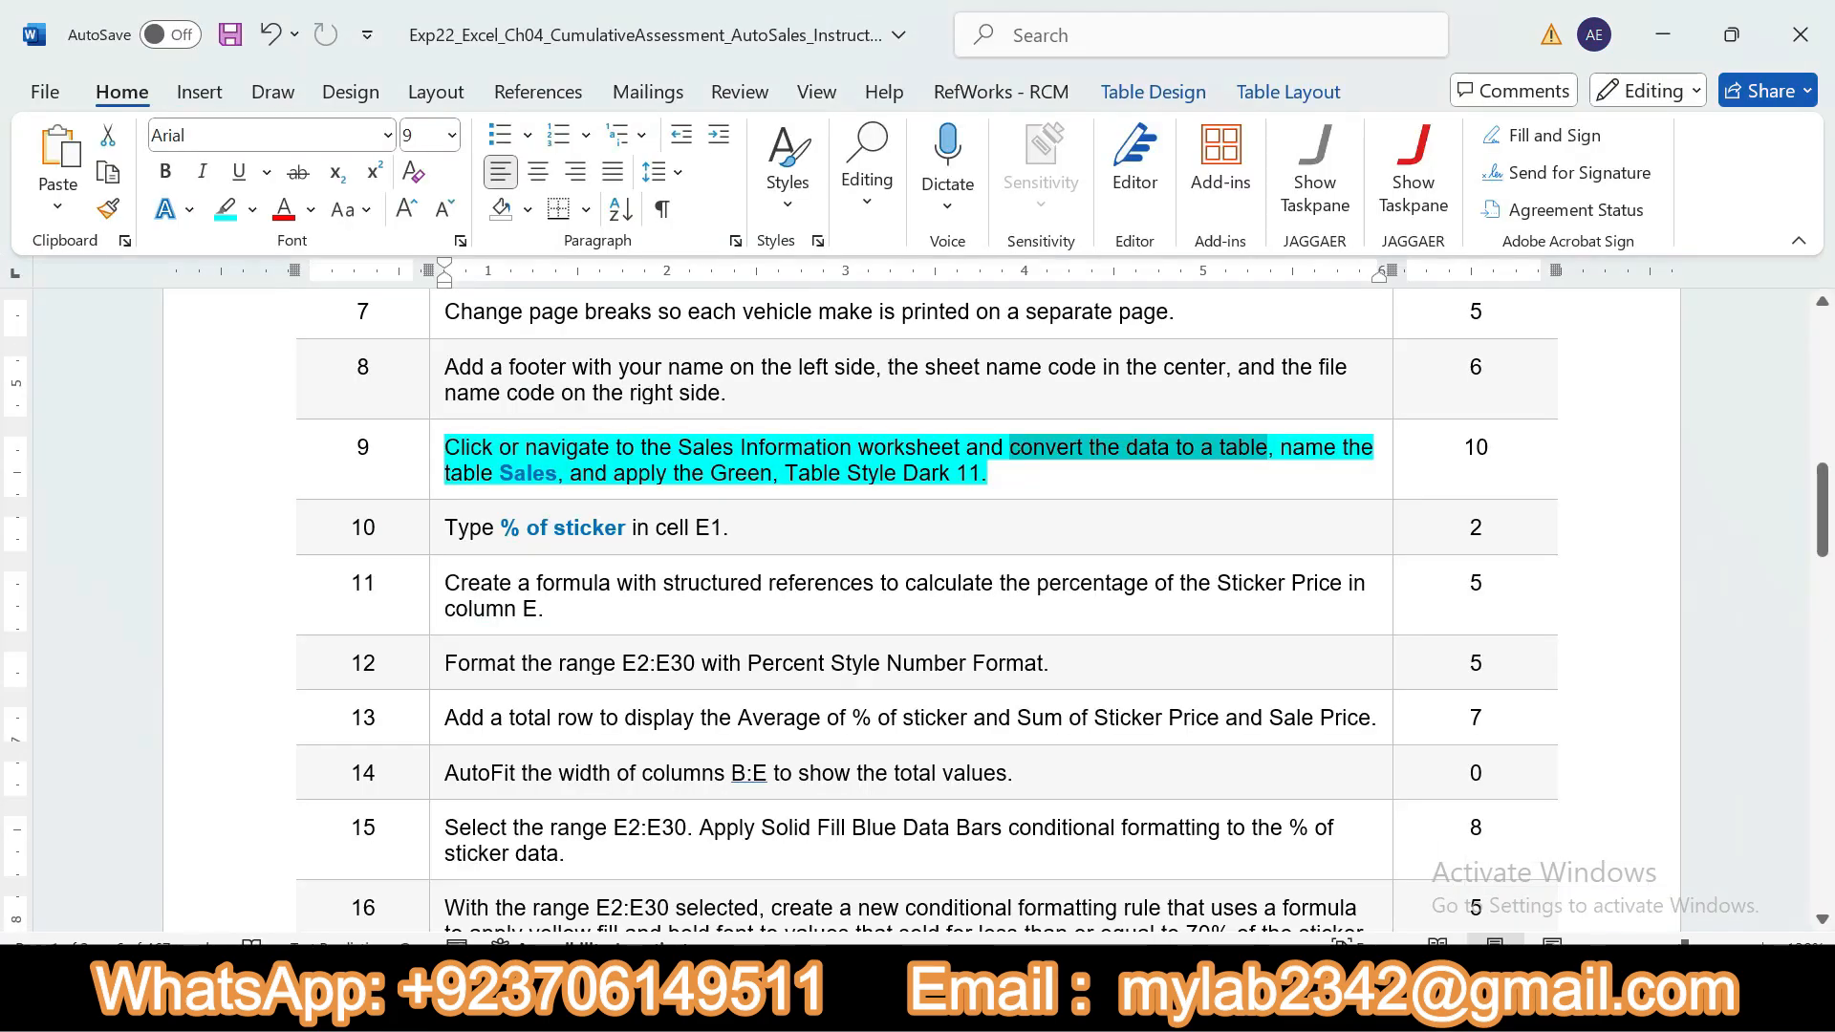
pyautogui.moveTo(1281, 448); pyautogui.dragTo(558, 475)
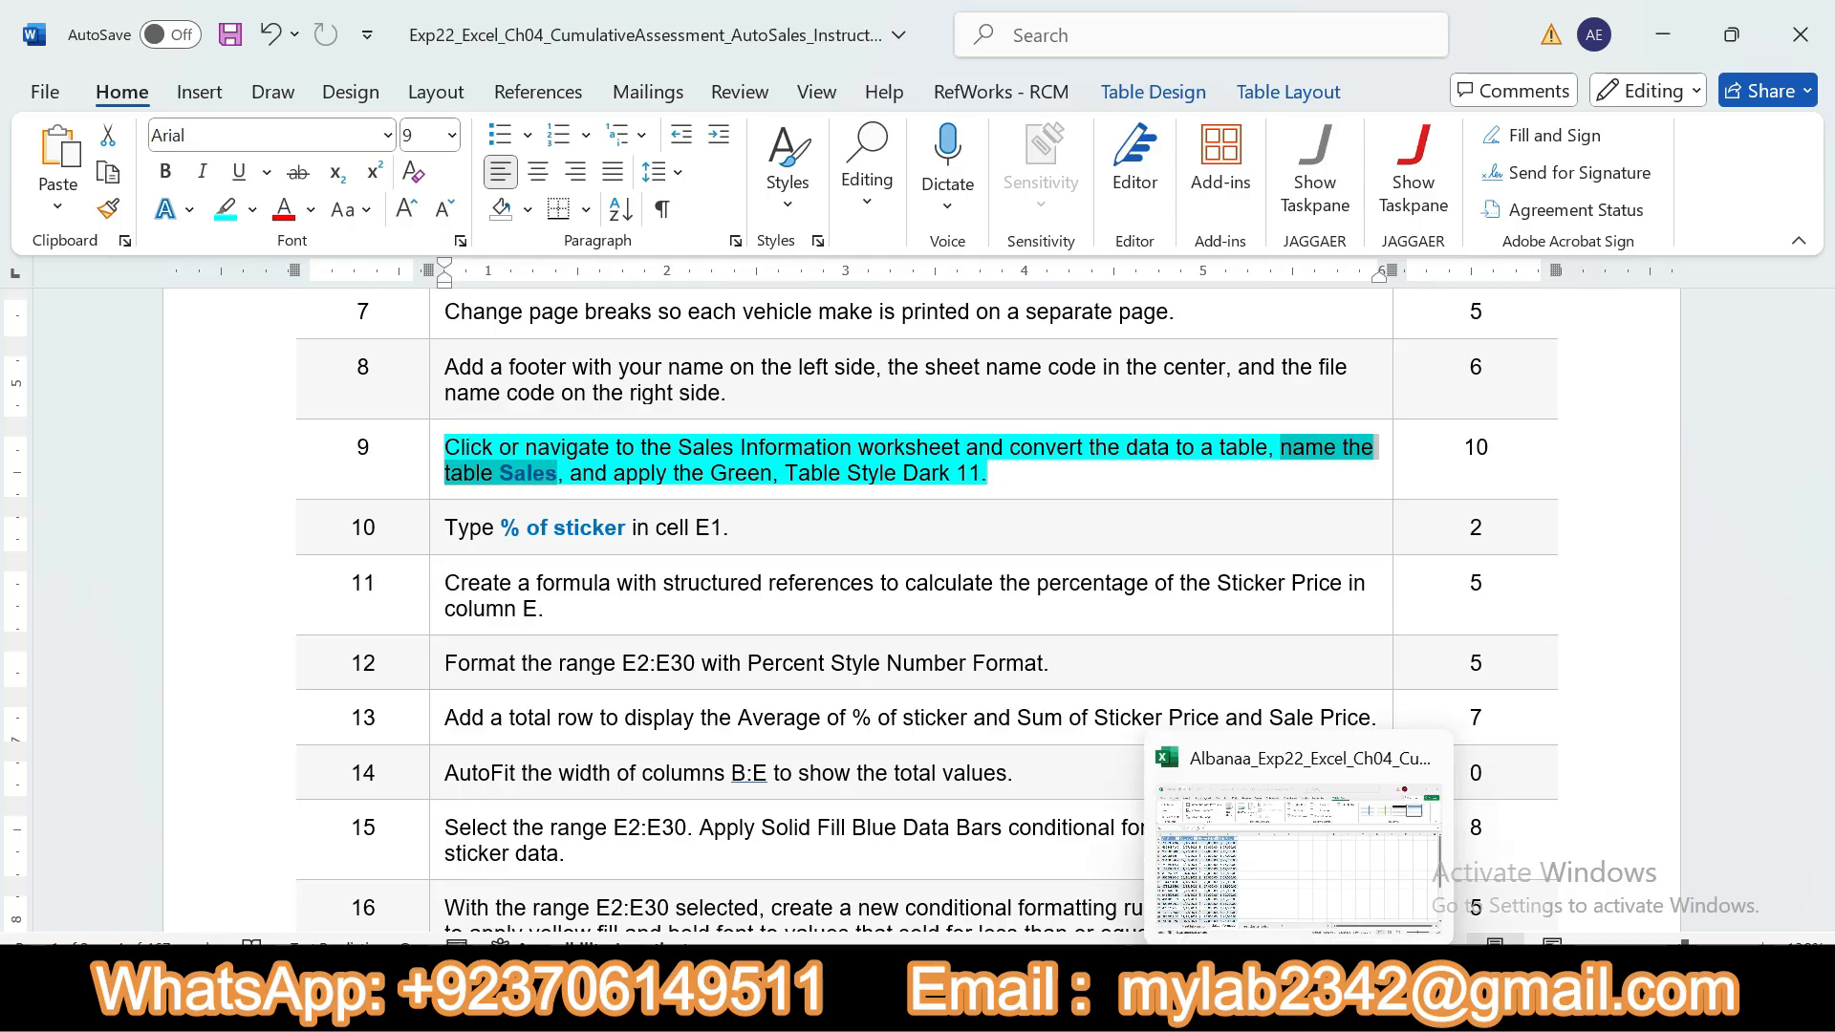
pyautogui.click(1298, 1003)
pyautogui.click(102, 171)
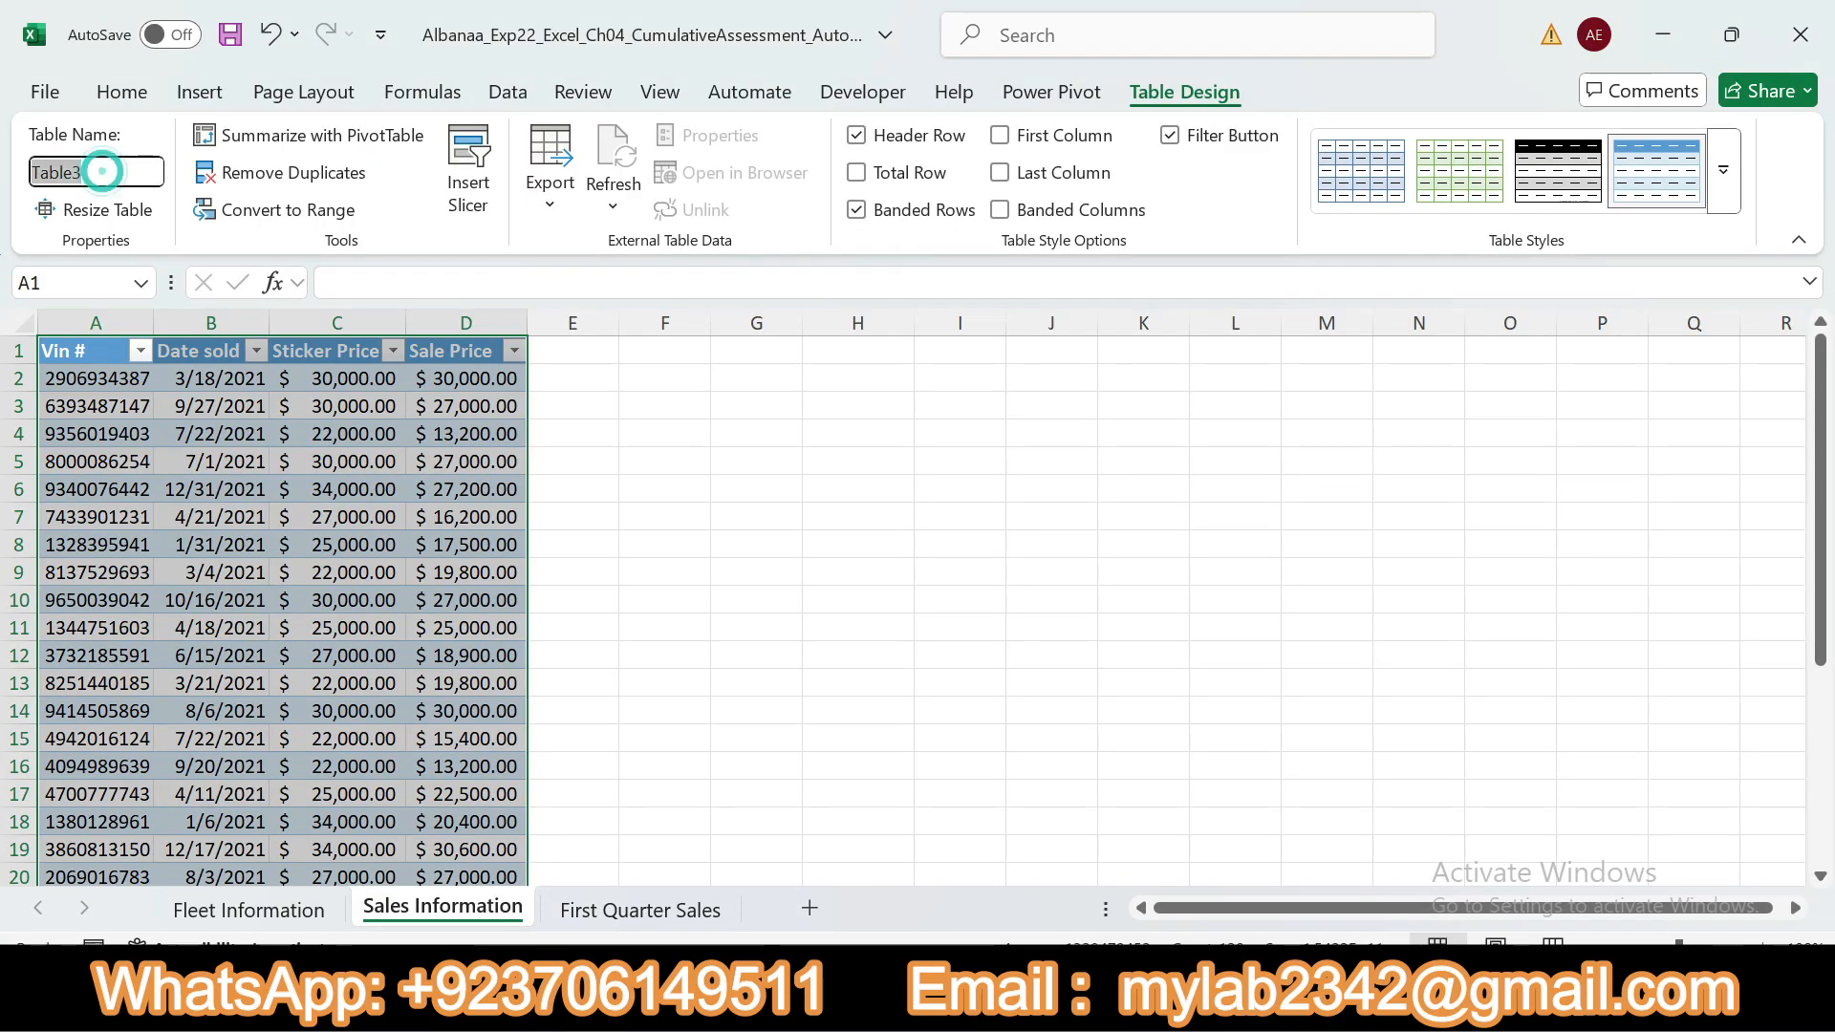
pyautogui.write('Sales')
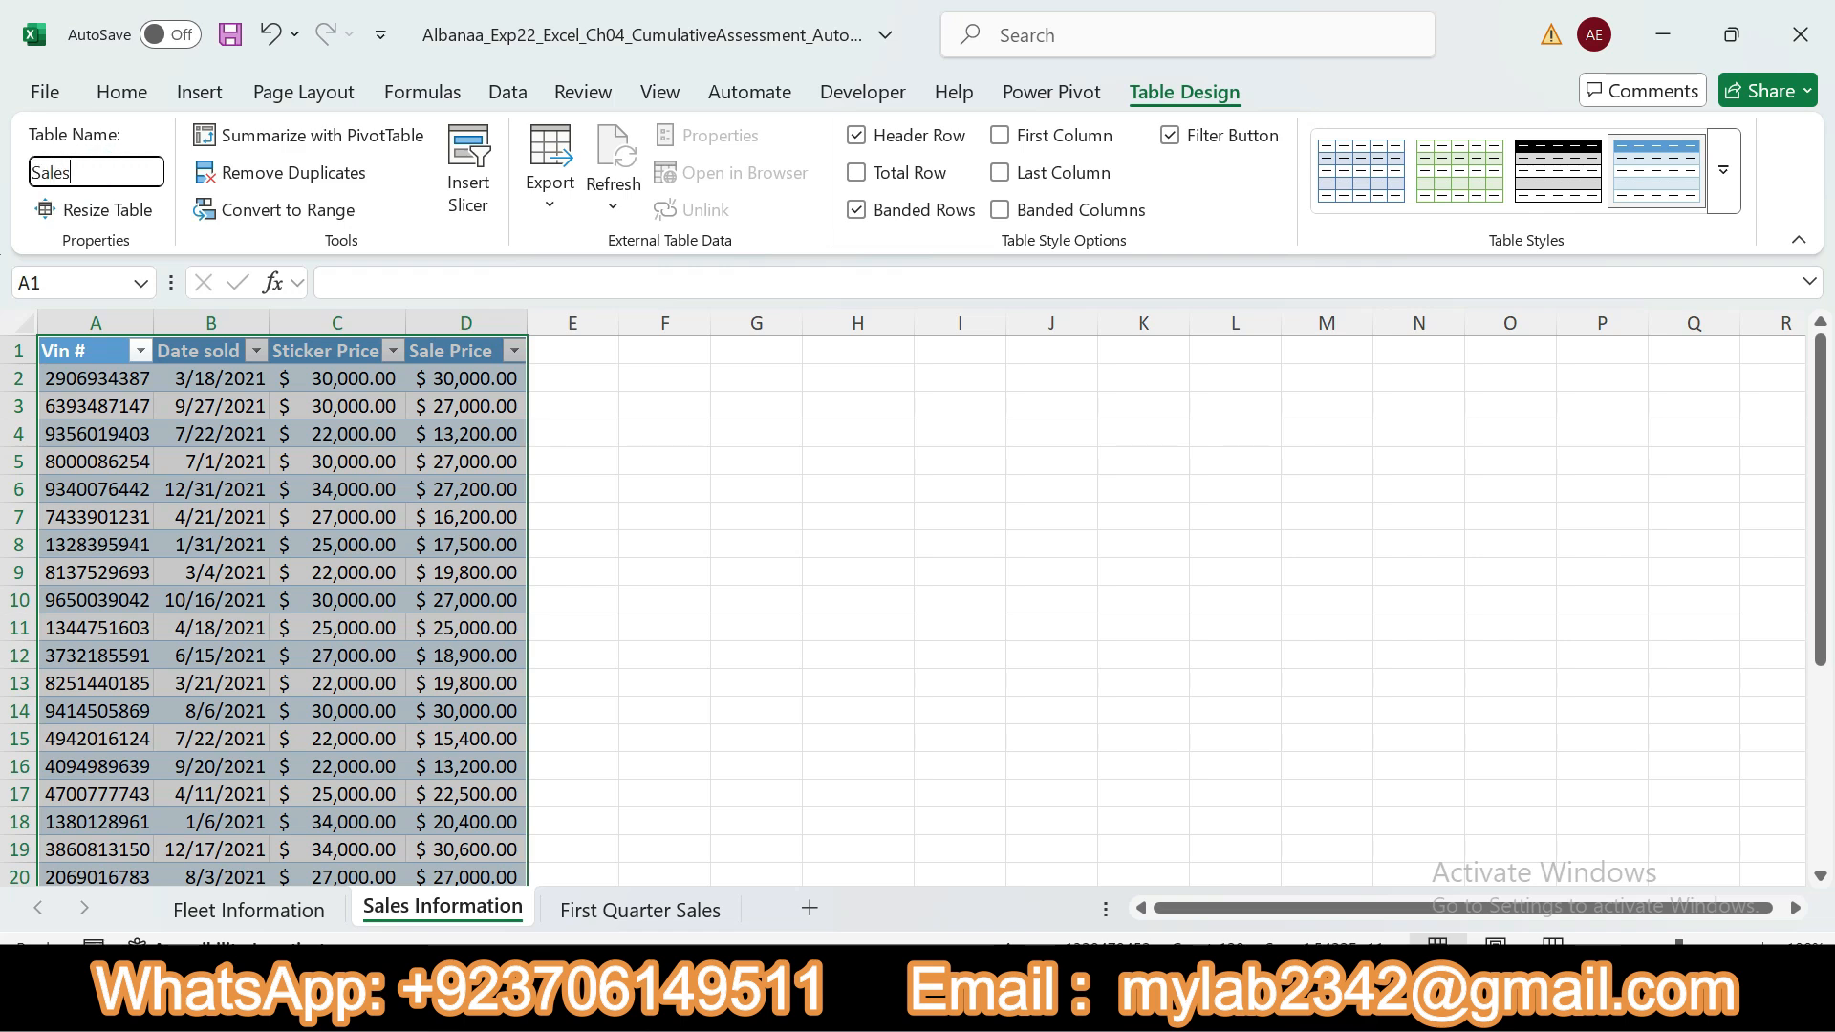
pyautogui.press('Return')
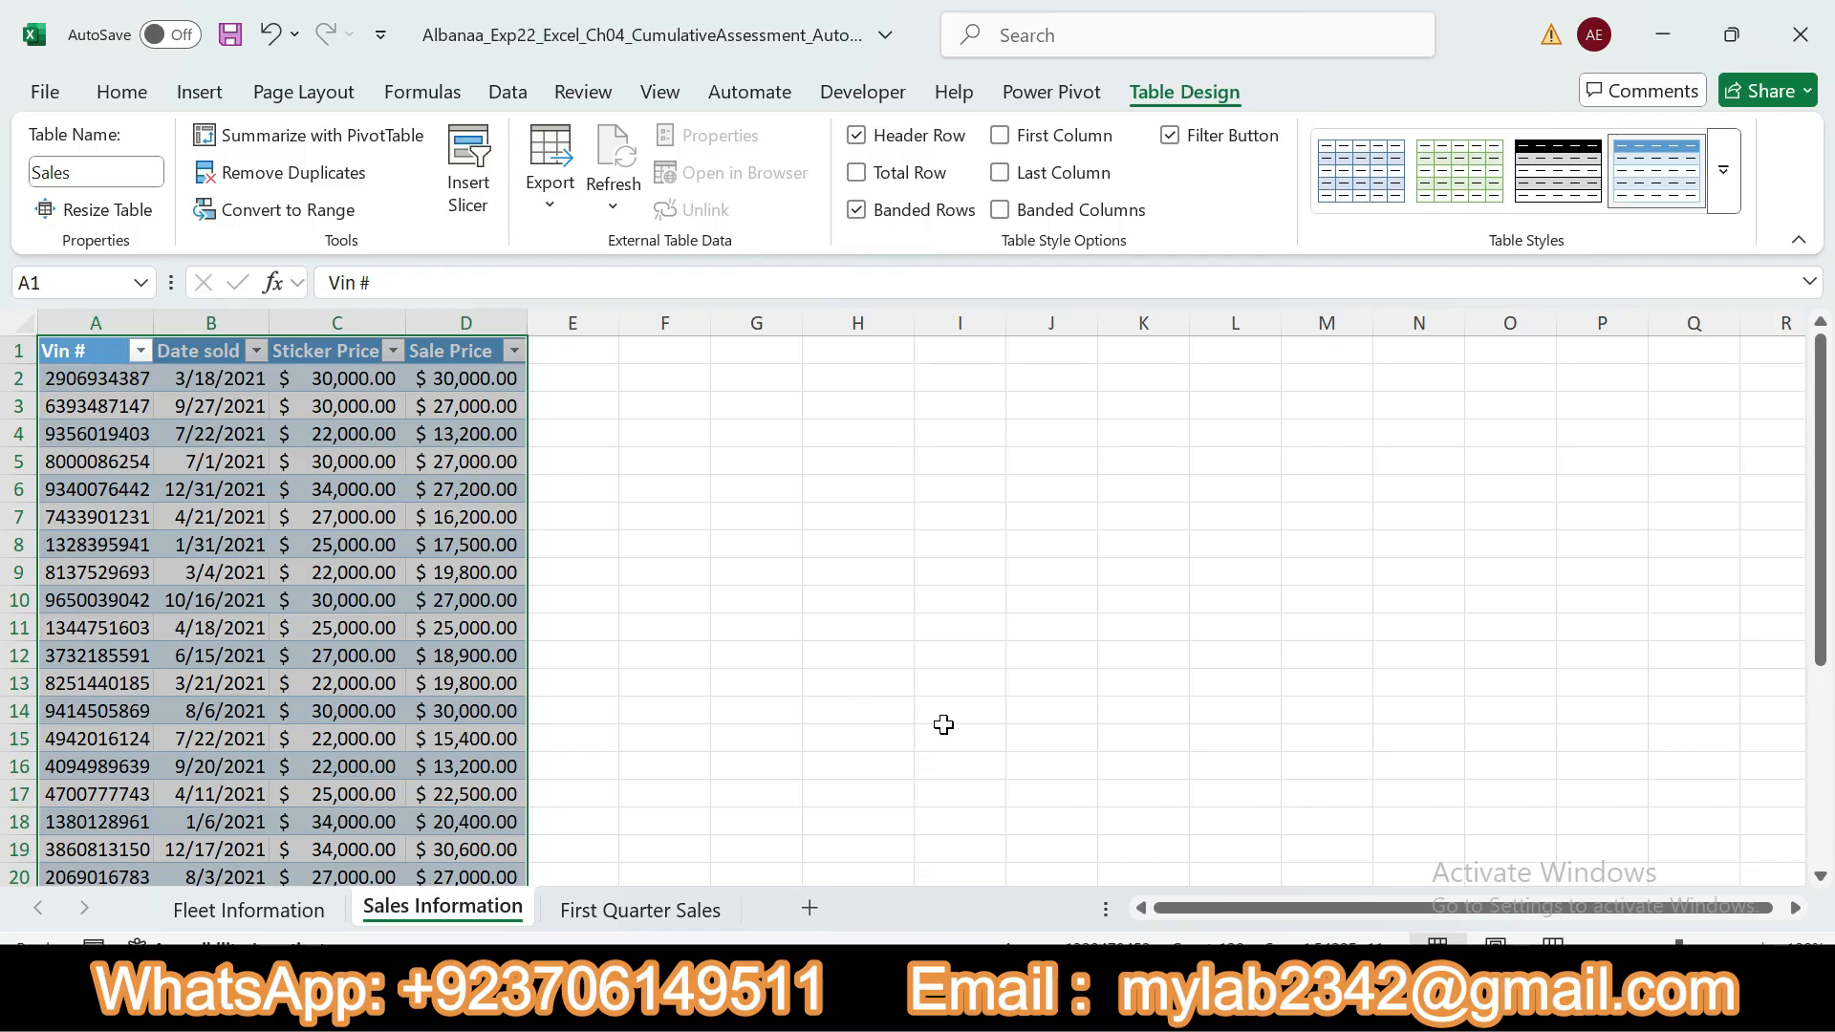
# Highlight the phrase about applying Green, Table Style Dark 11 in instruction 9 of the instructions document.
pyautogui.click(1221, 1003)
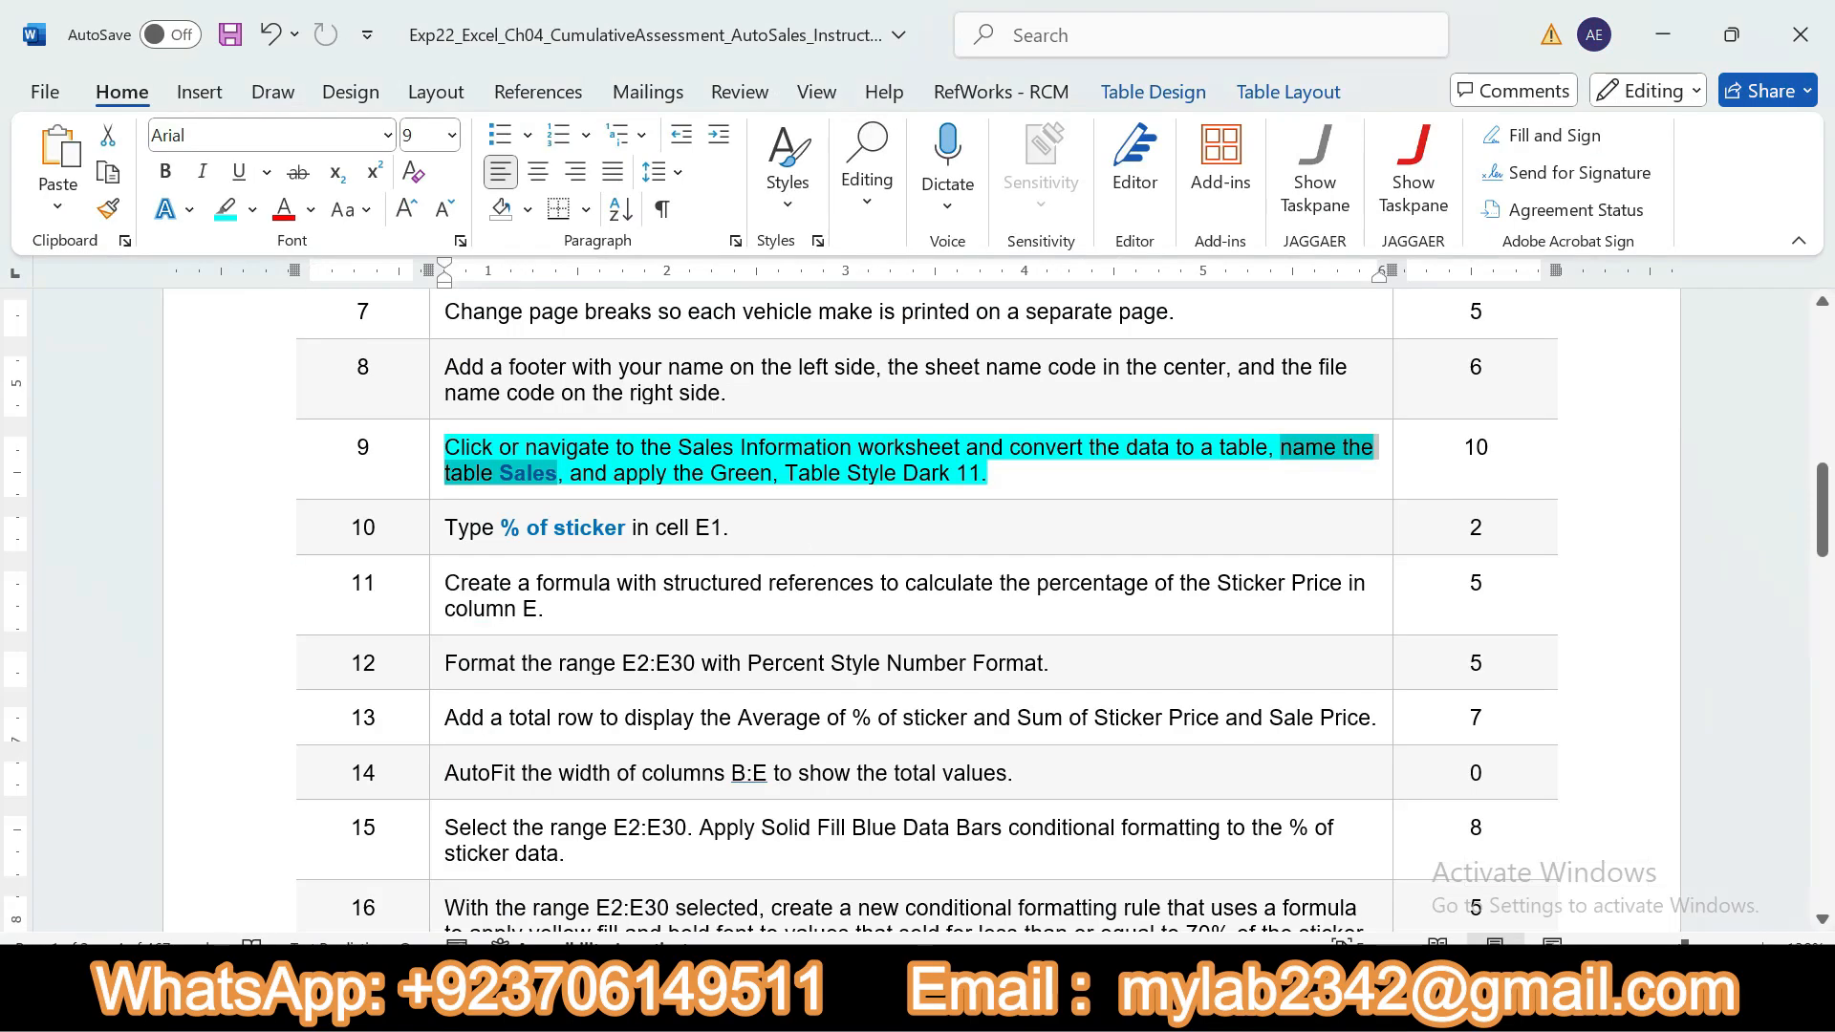
pyautogui.moveTo(612, 473); pyautogui.dragTo(955, 473)
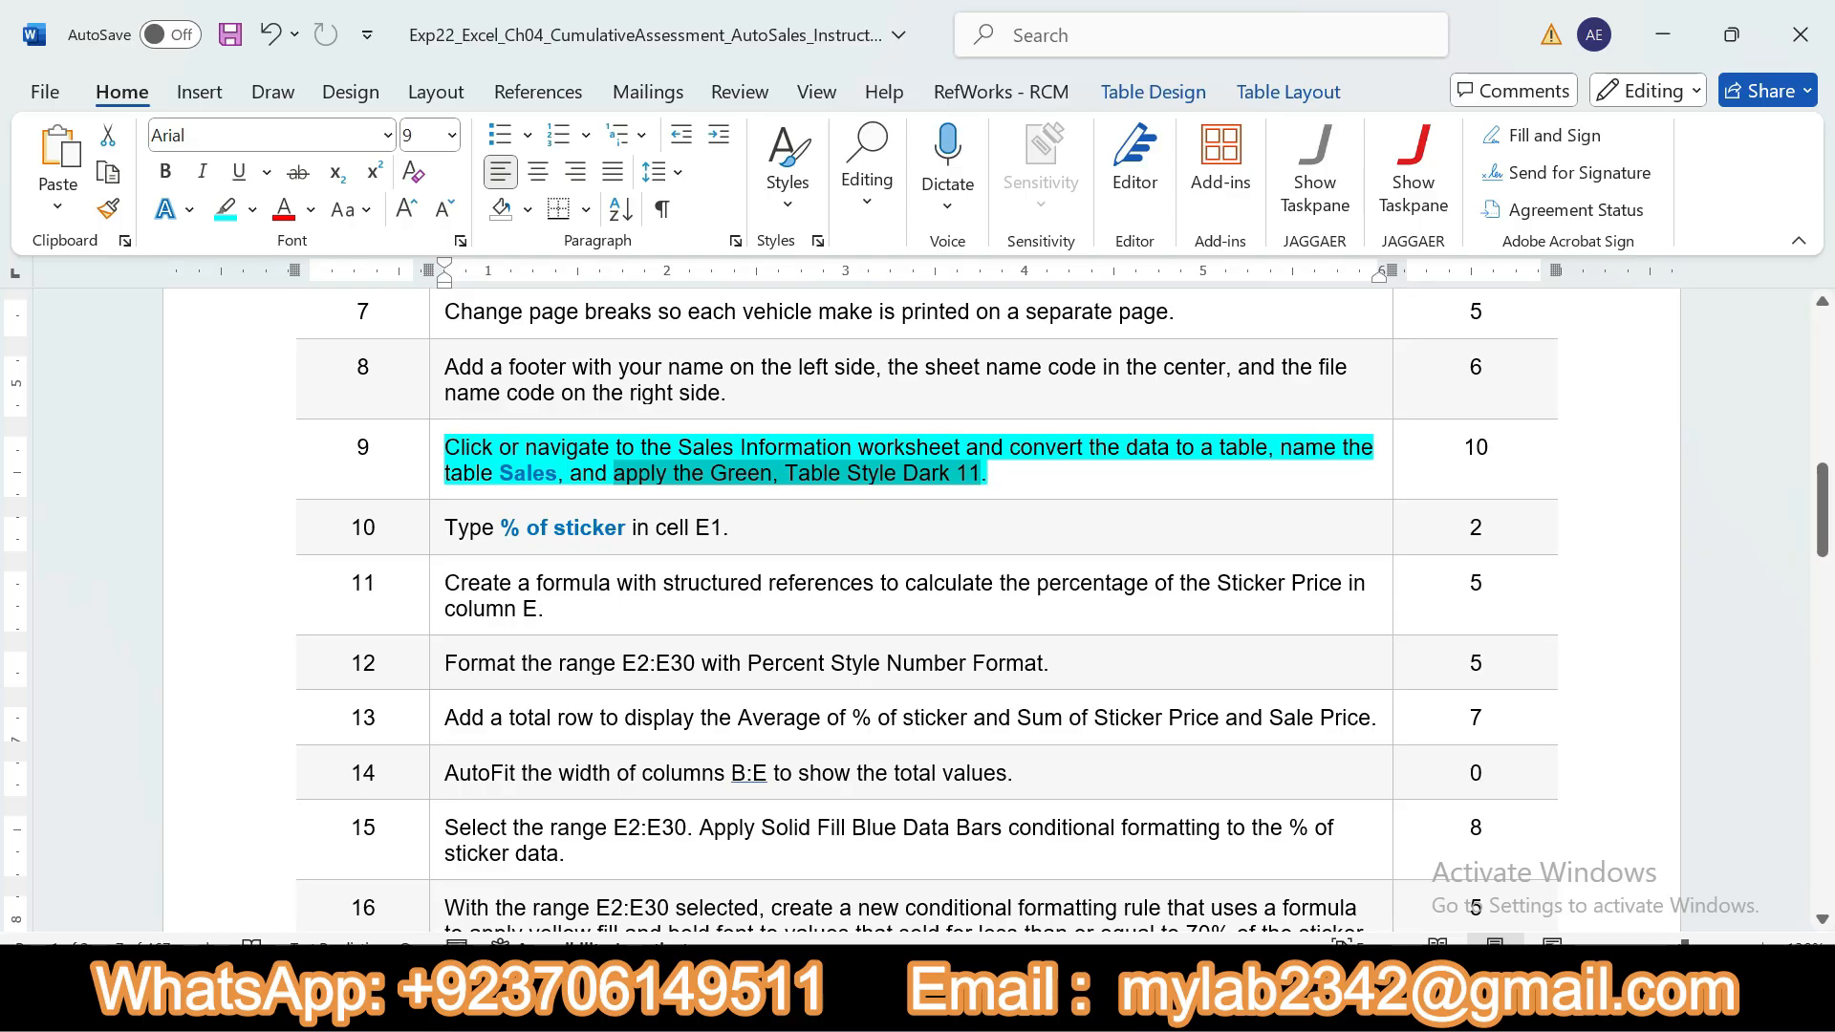
# Apply the Green, Table Style Dark 11 style to the Sales table.
pyautogui.hotkey('alt', 'Tab')
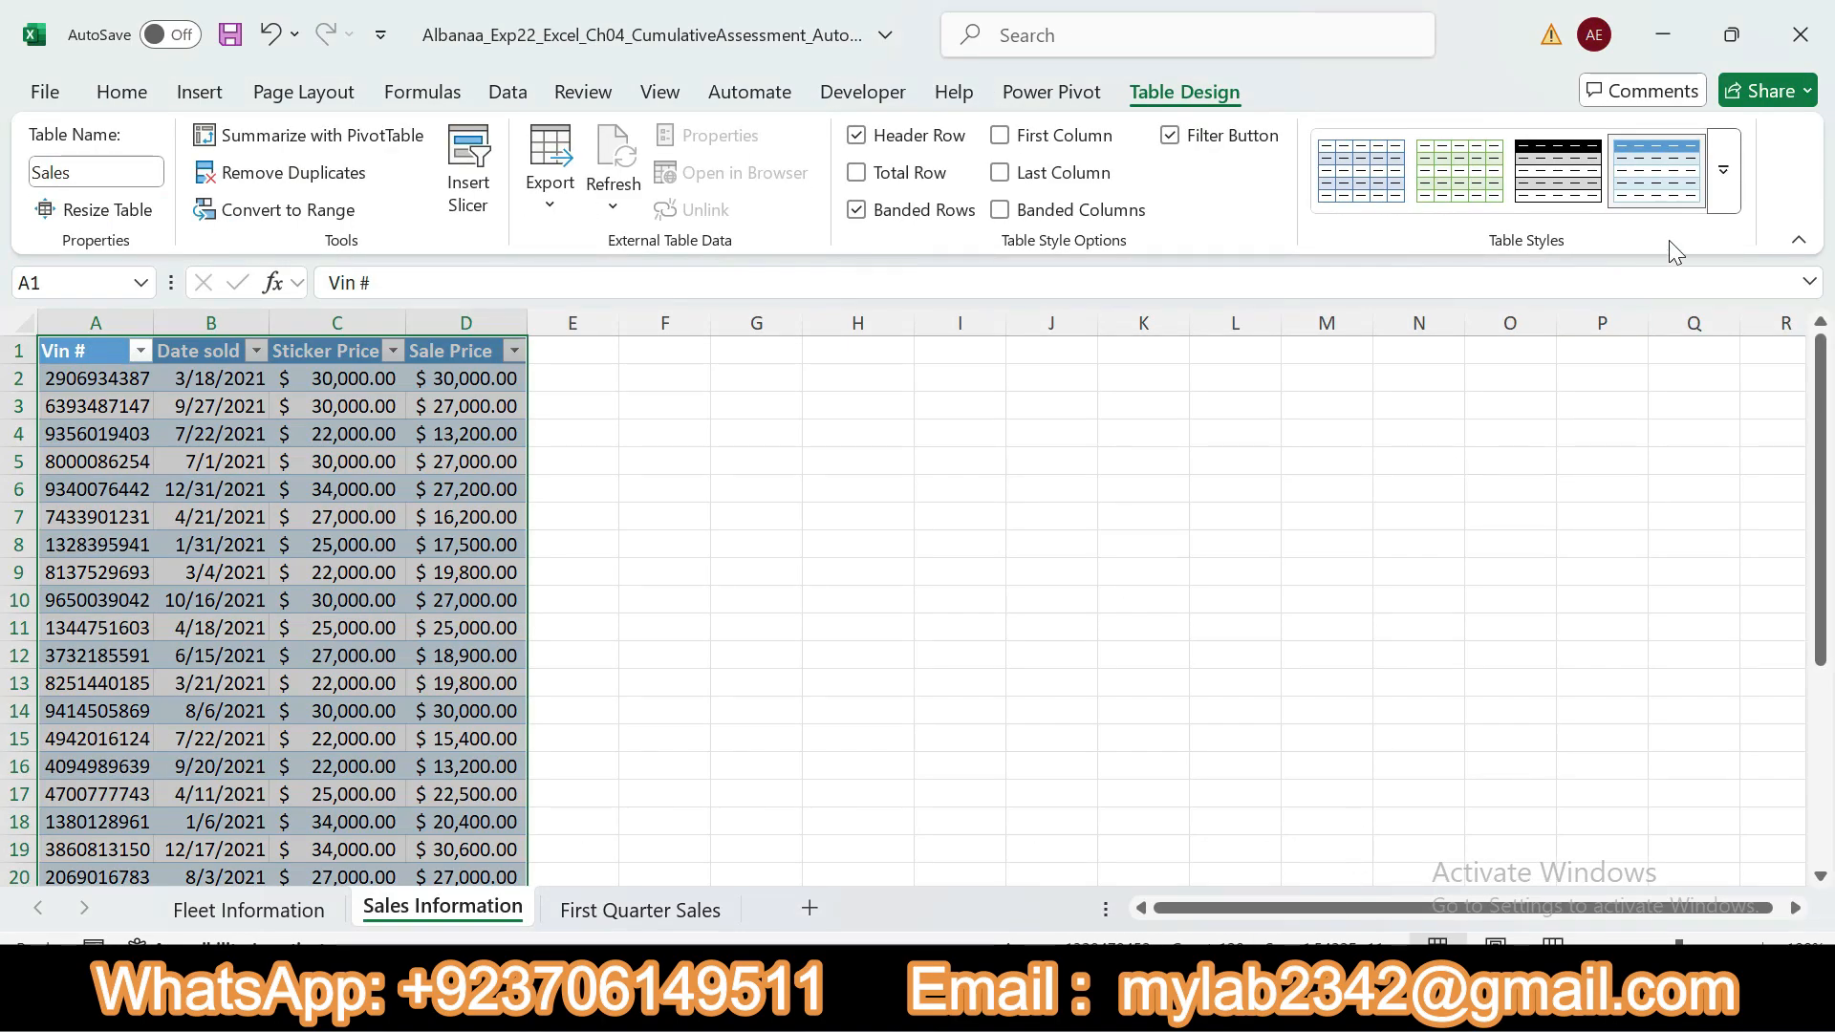
pyautogui.click(1722, 170)
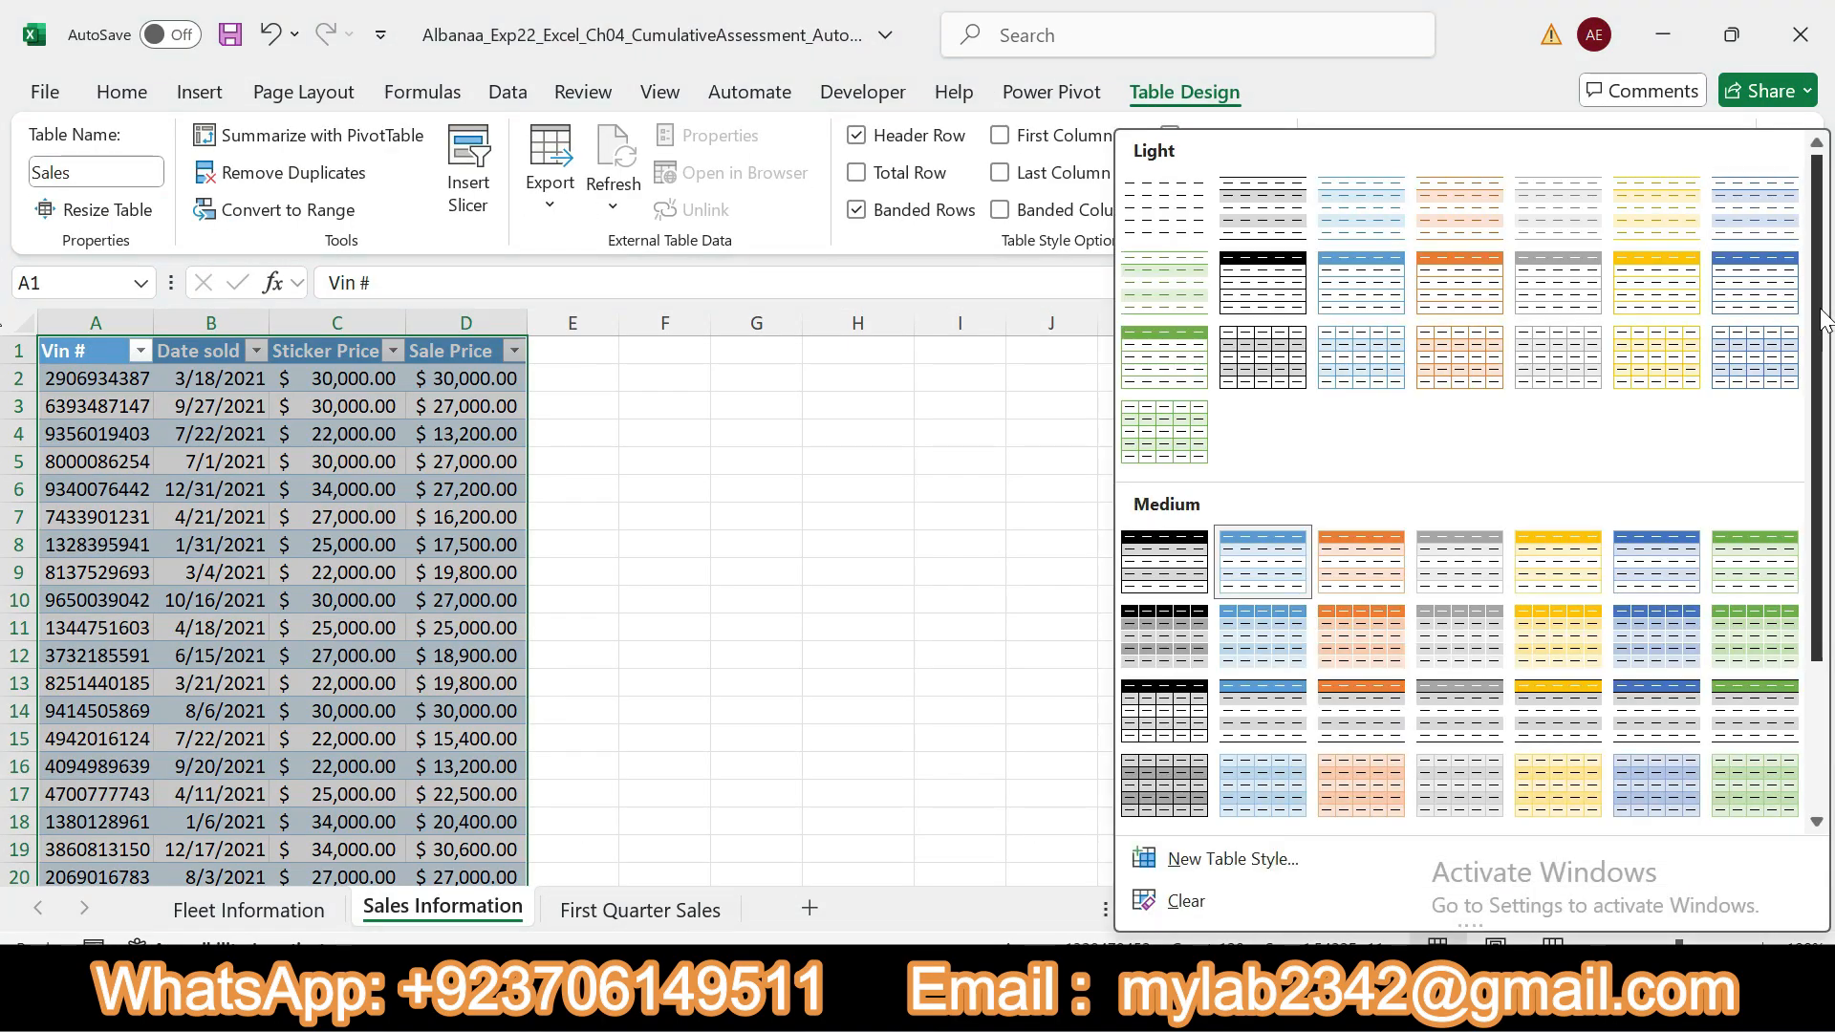
pyautogui.scroll(-3, 1823, 320)
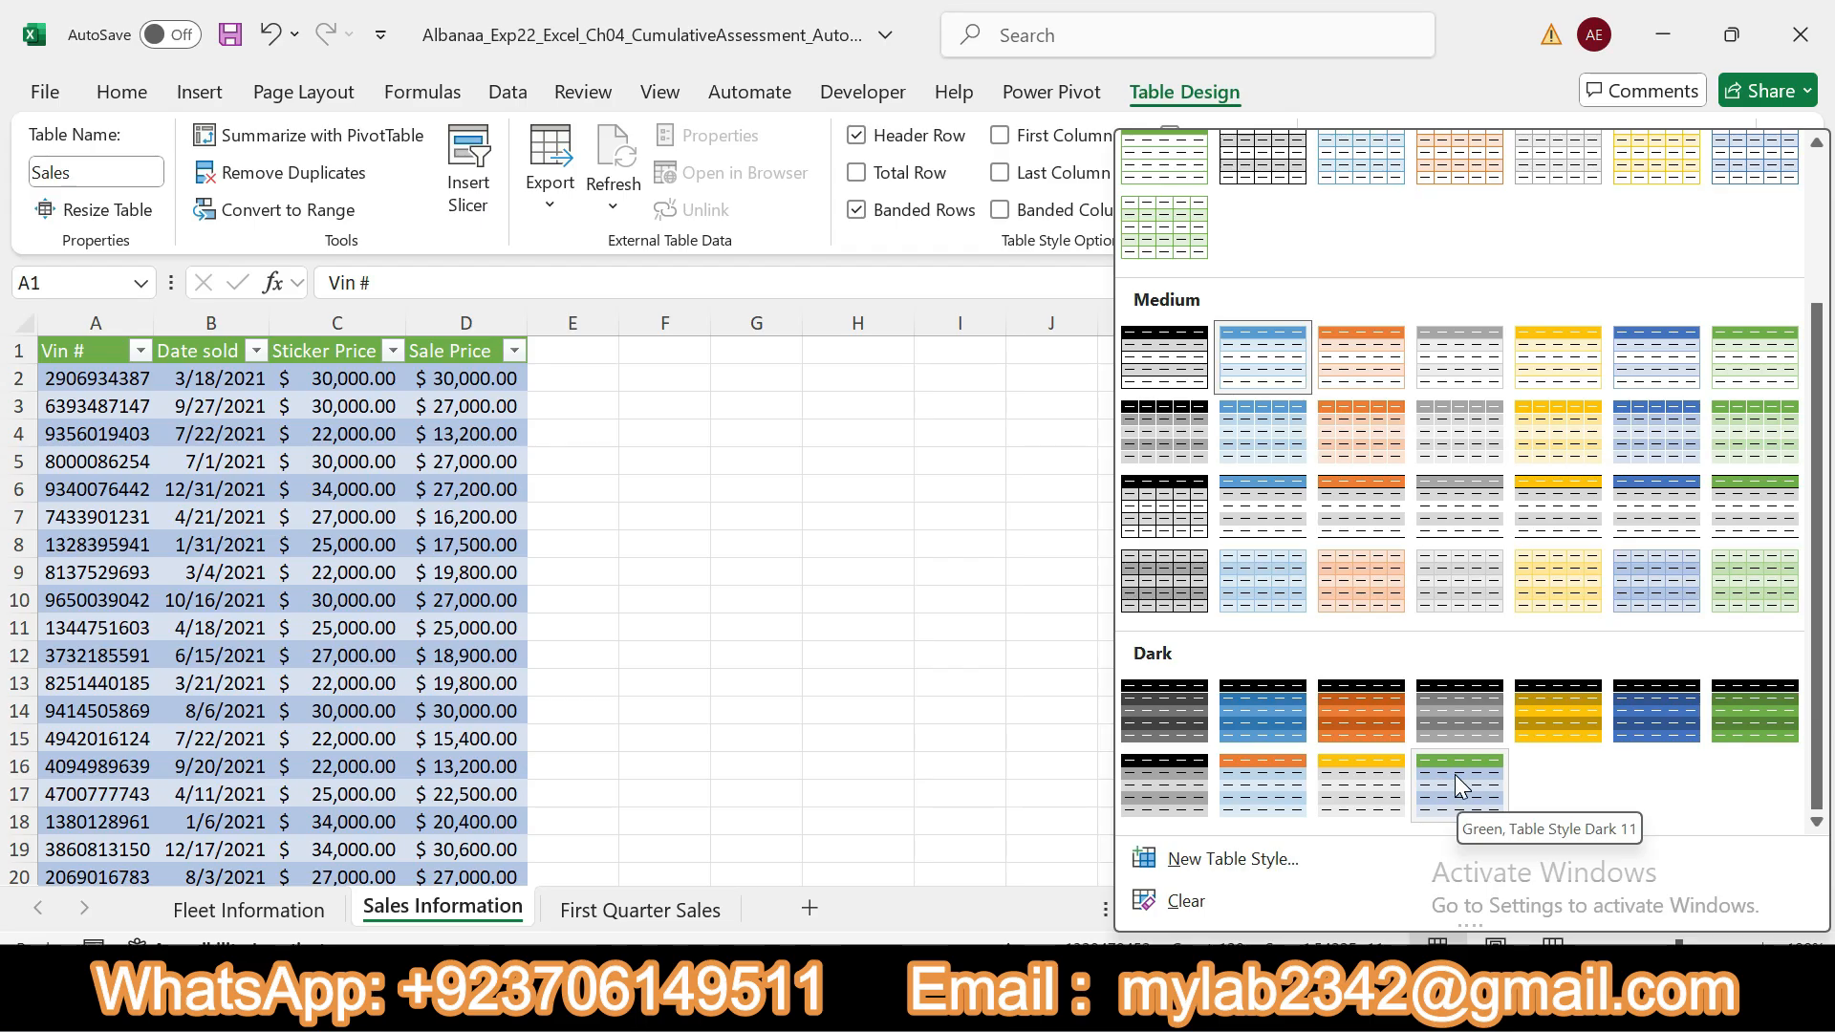
pyautogui.click(1454, 774)
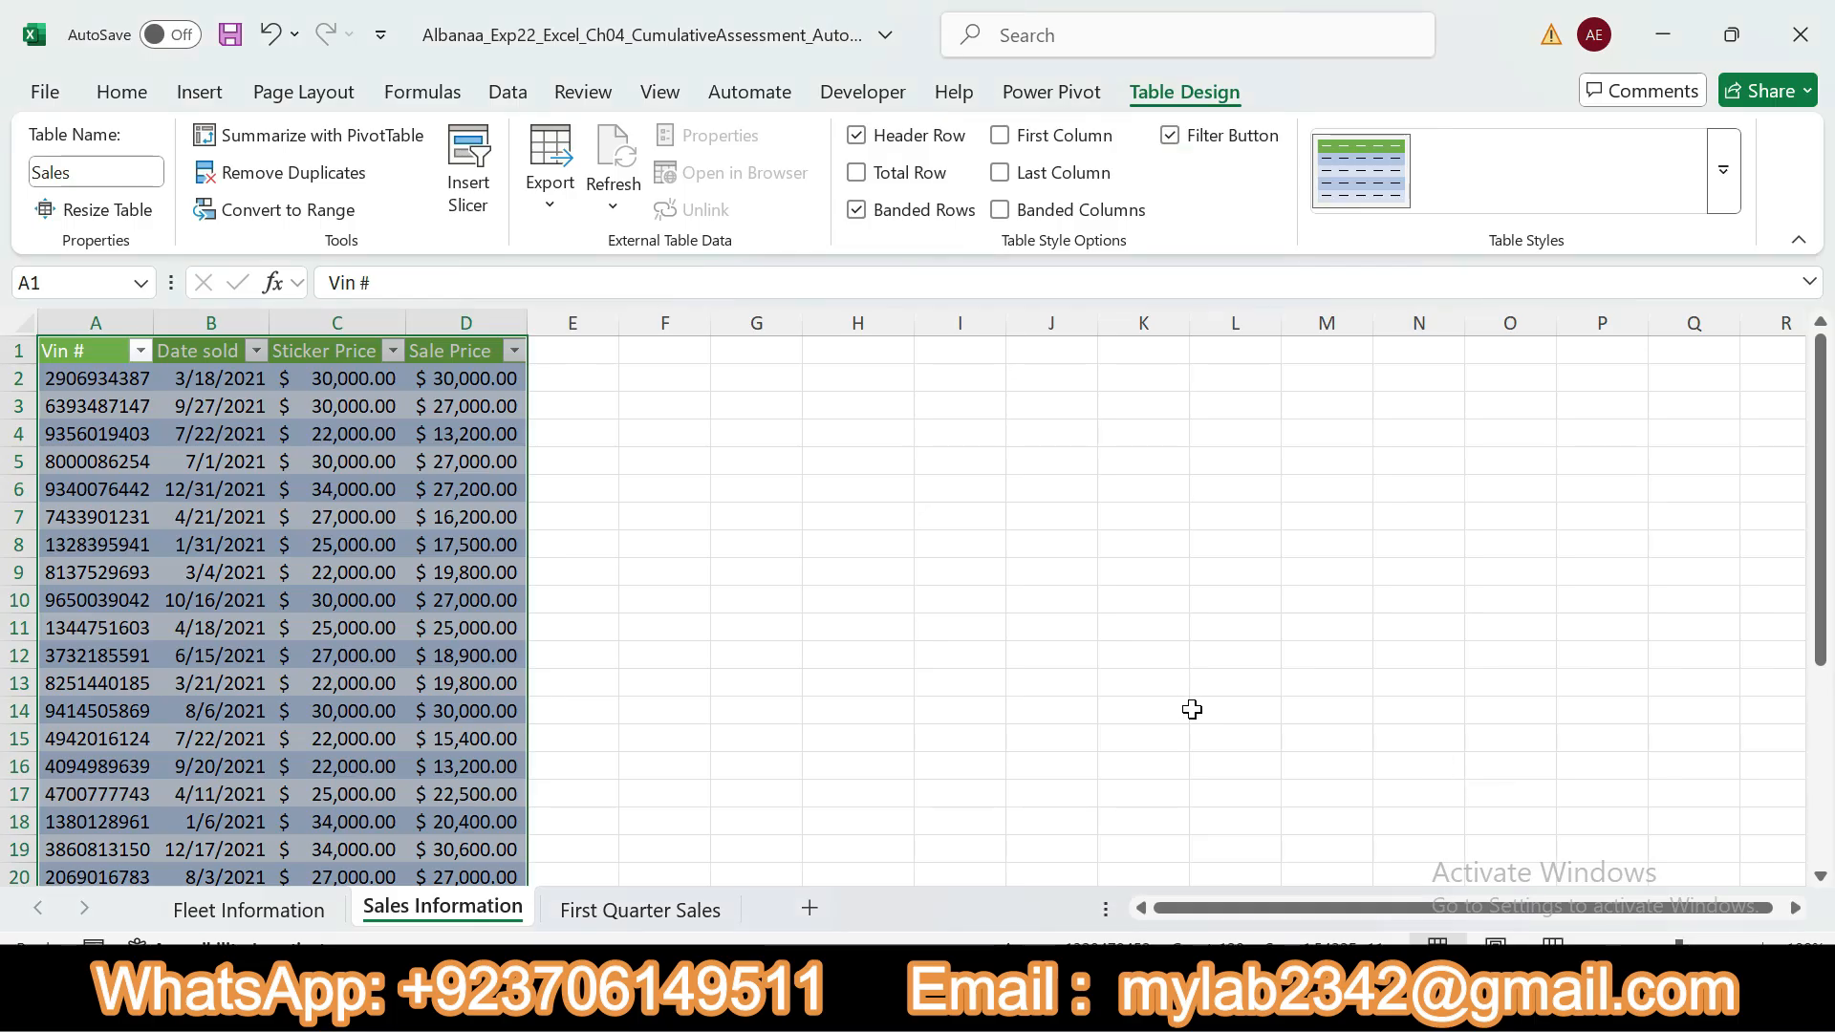
# Clear the highlighting from instruction 9 and highlight instruction 10 about typing % of sticker in E1.
pyautogui.hotkey('alt', 'Tab')
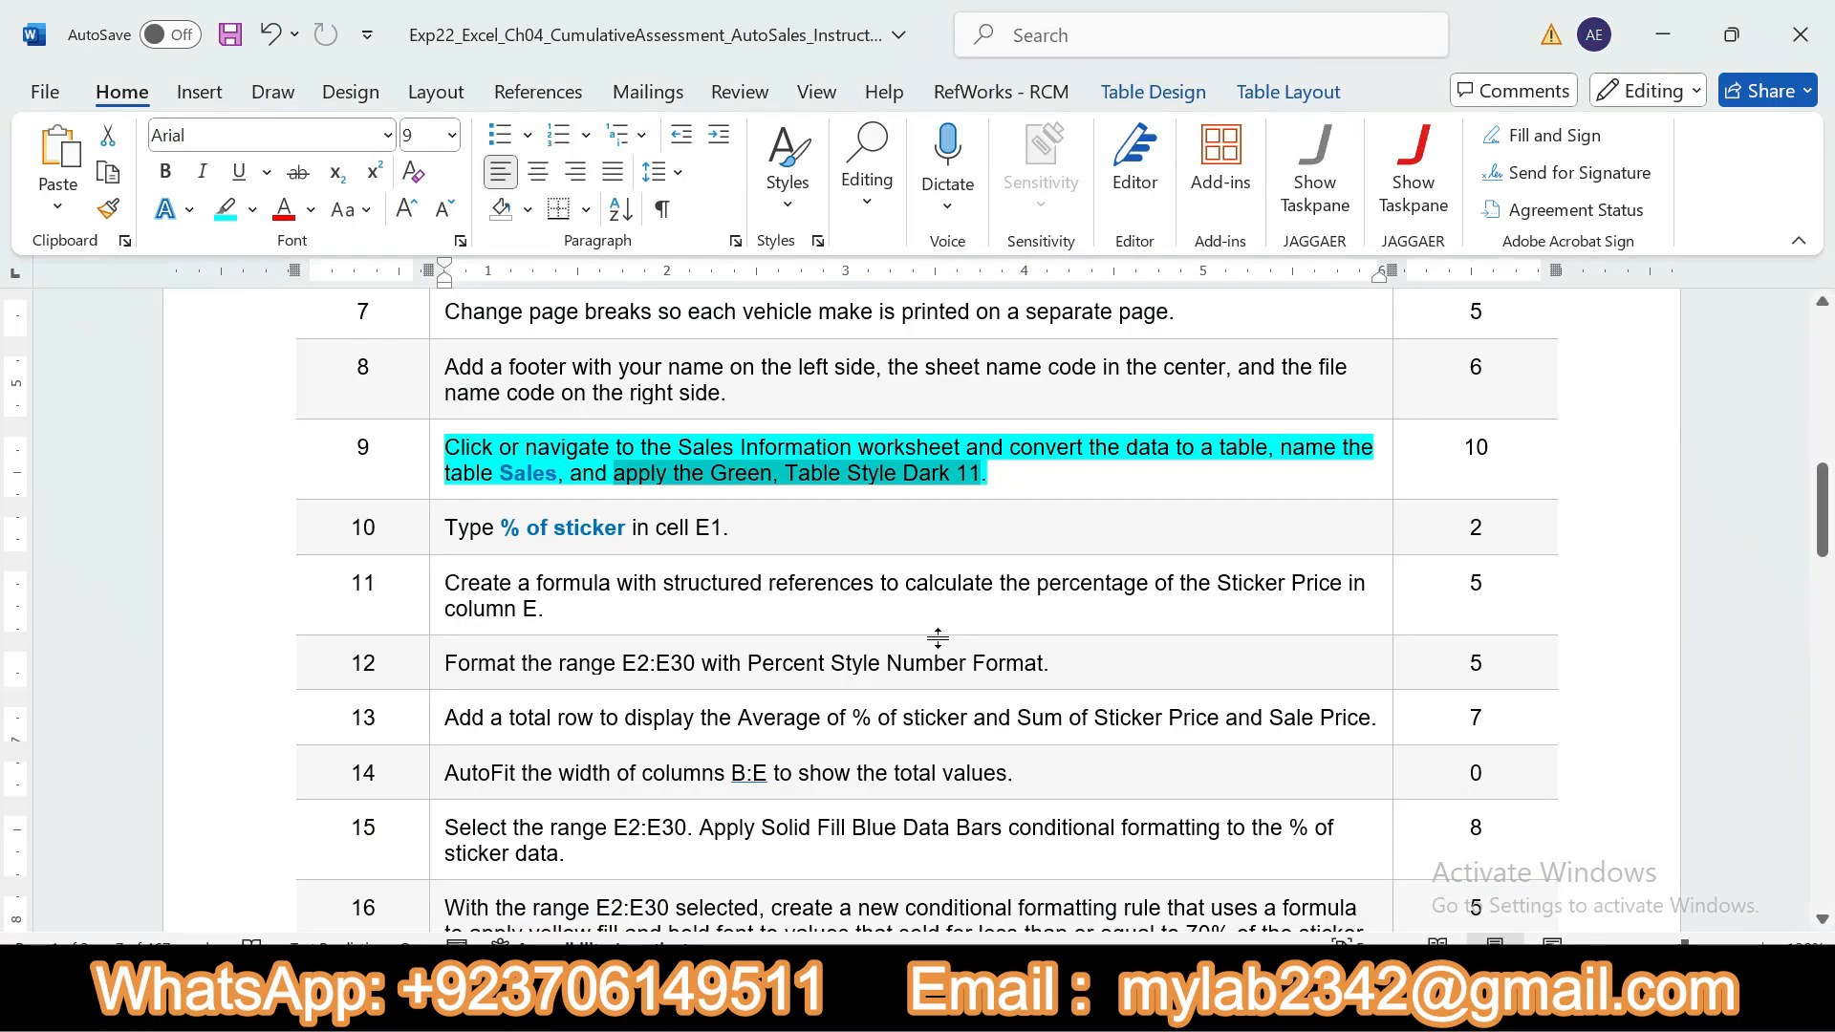
pyautogui.hotkey('ctrl', 'z')
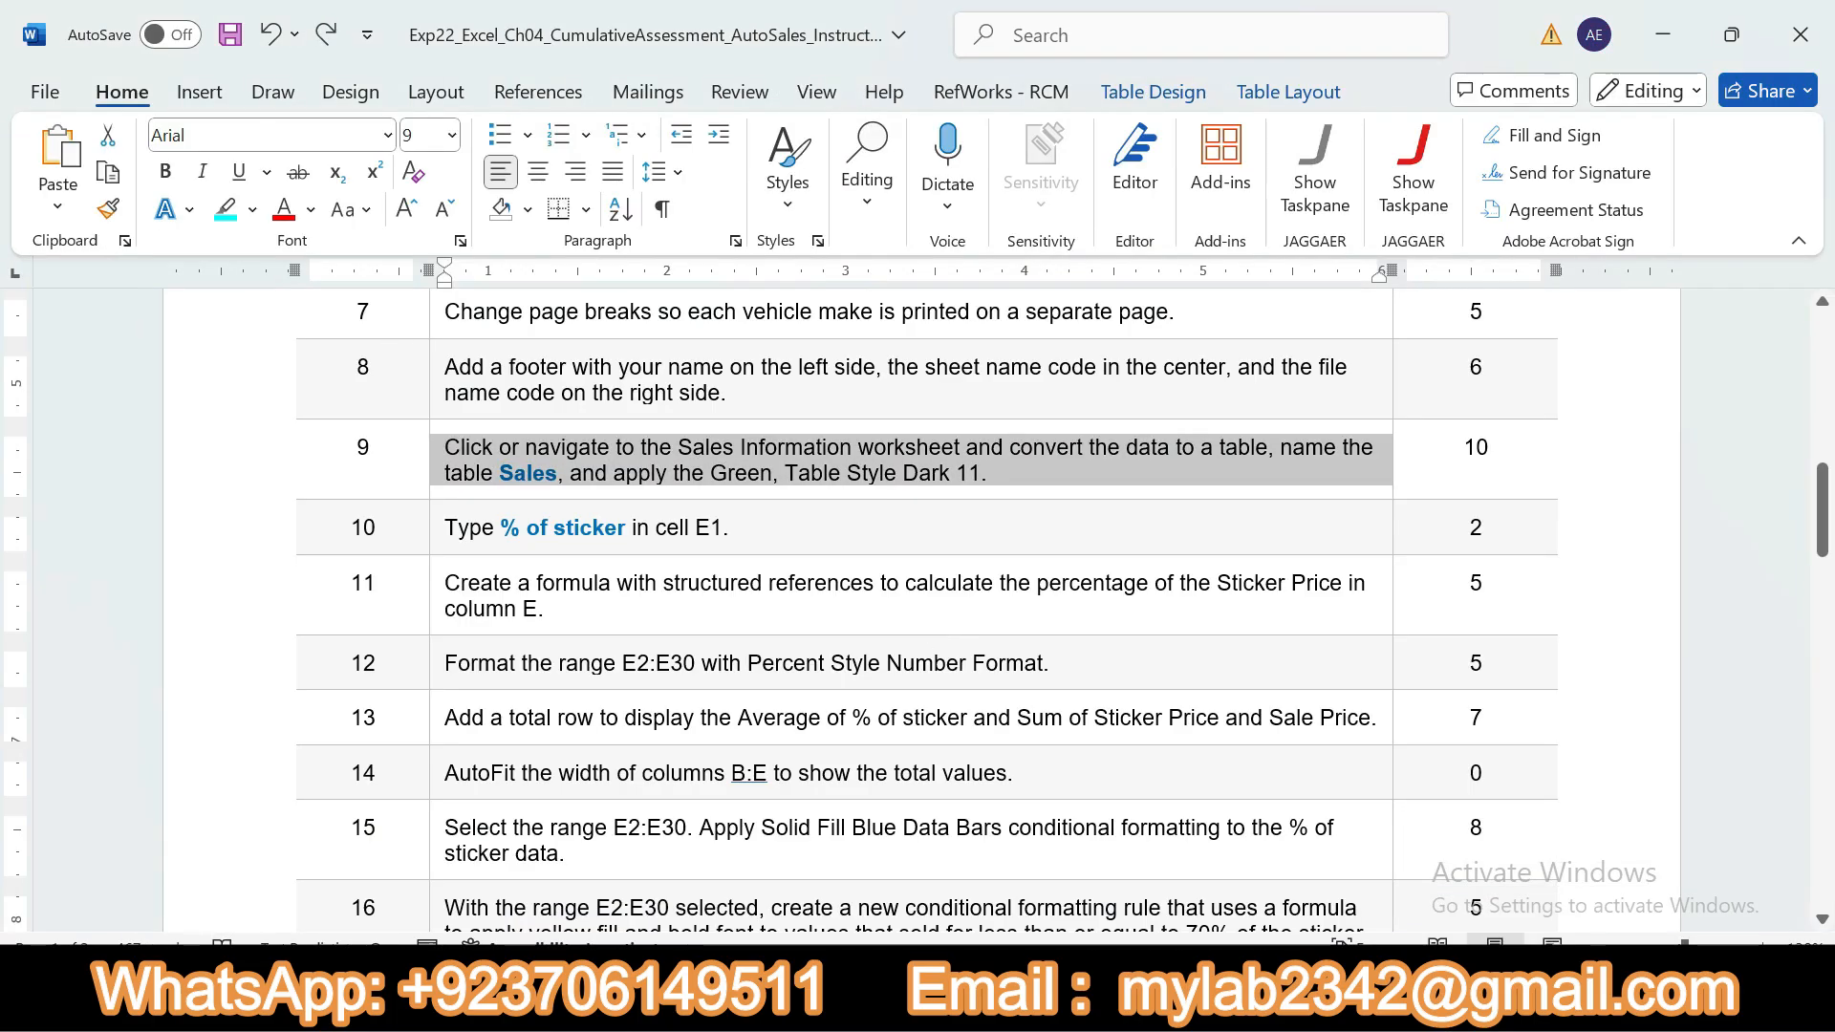
pyautogui.click(440, 528)
pyautogui.click(556, 480)
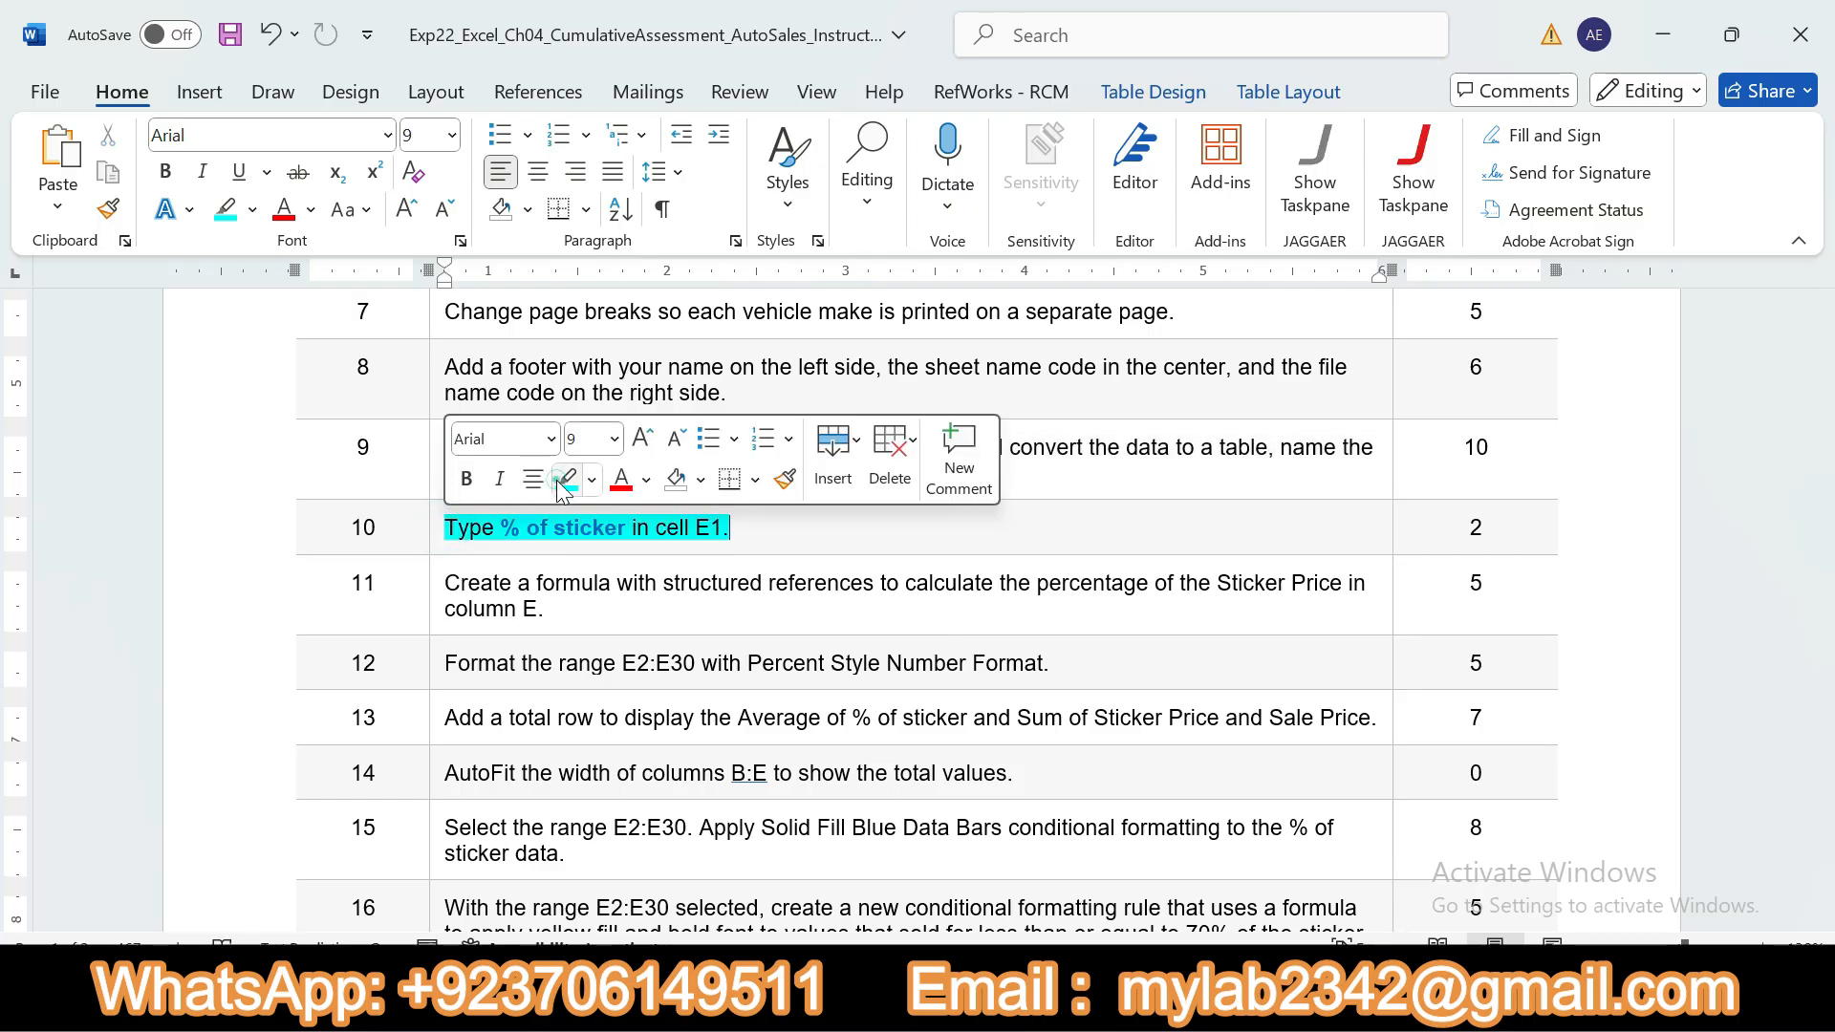
pyautogui.moveTo(446, 527); pyautogui.dragTo(722, 528)
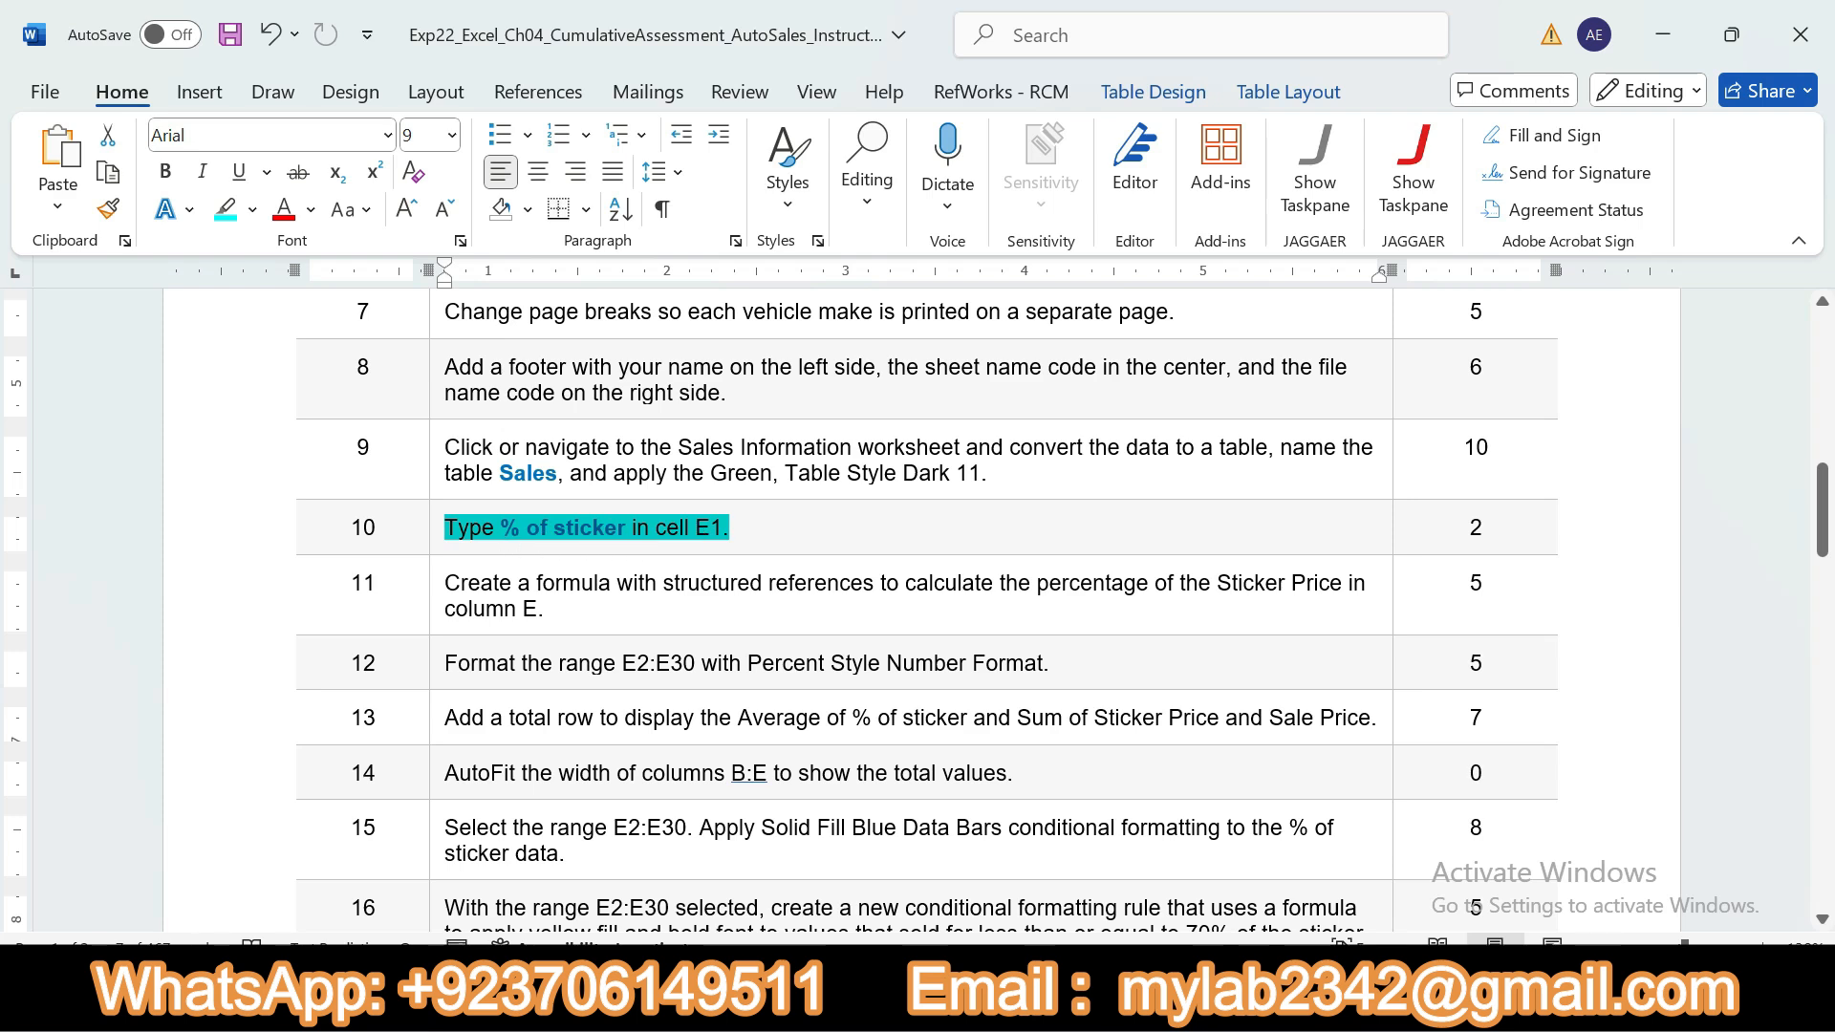
# Enter the column header % of sticker in cell E1 of the Sales table.
pyautogui.hotkey('alt', 'Tab')
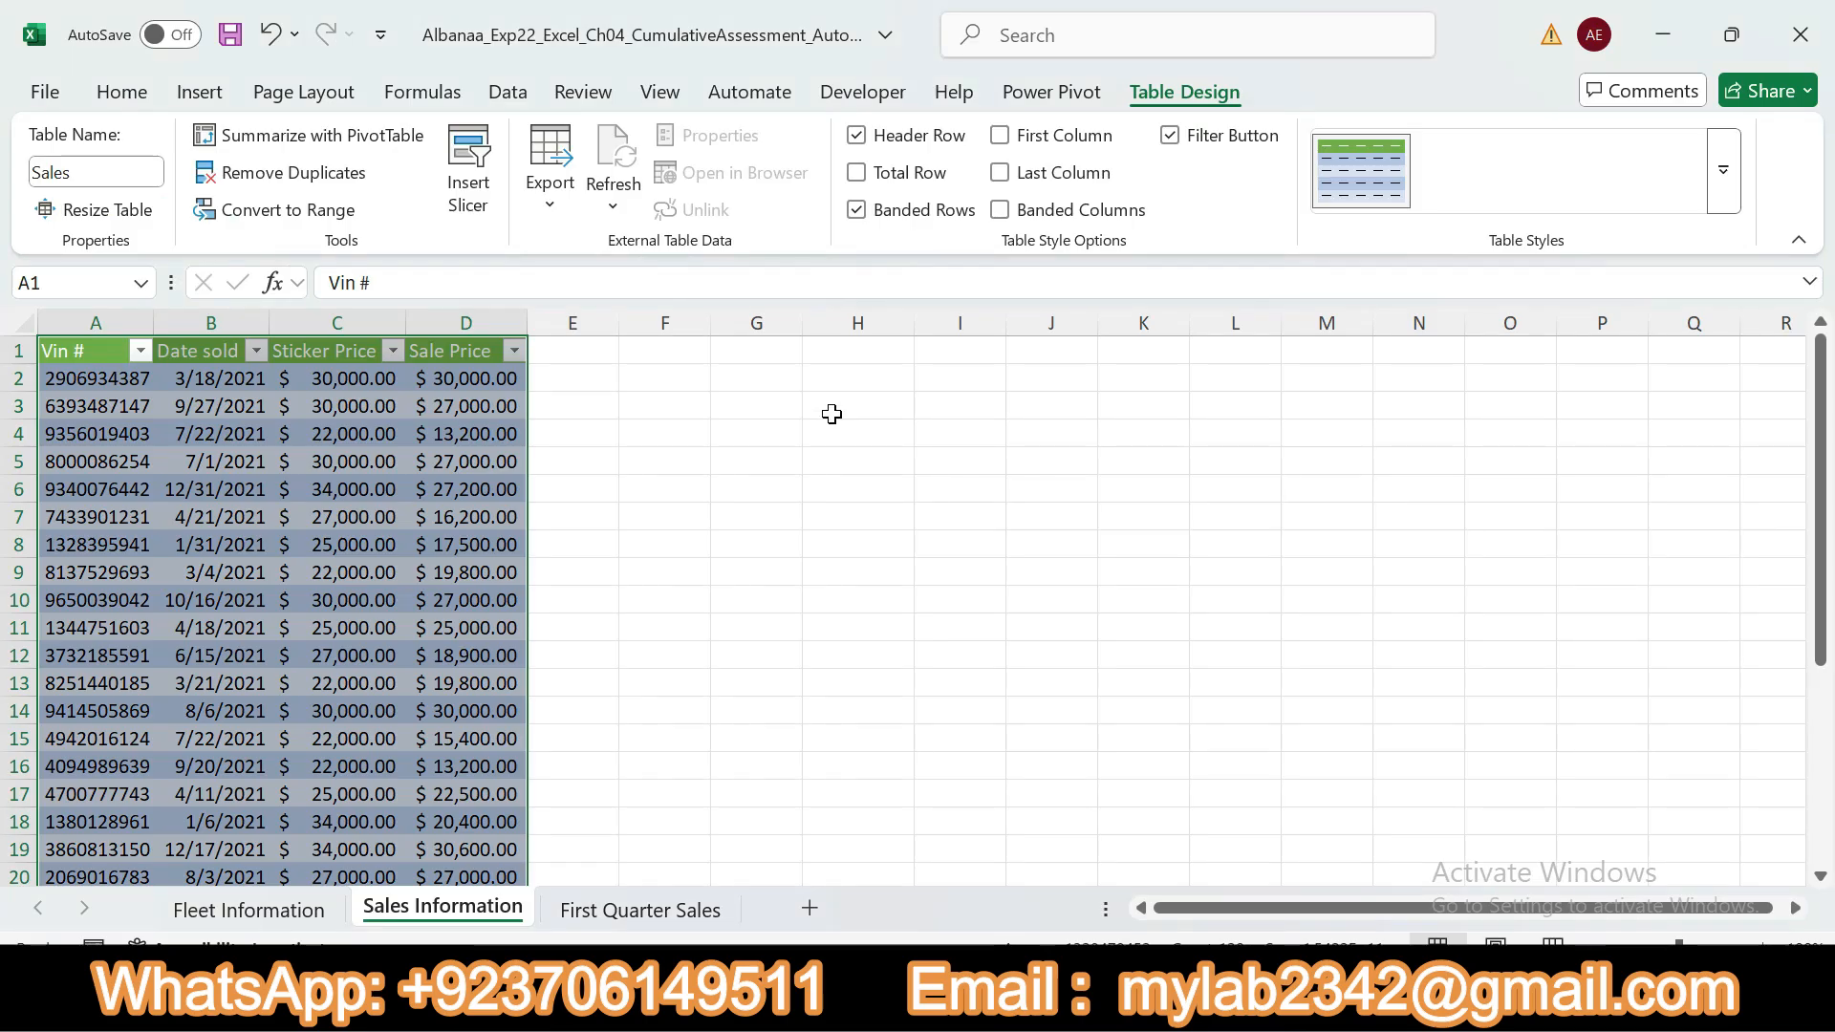
pyautogui.click(589, 357)
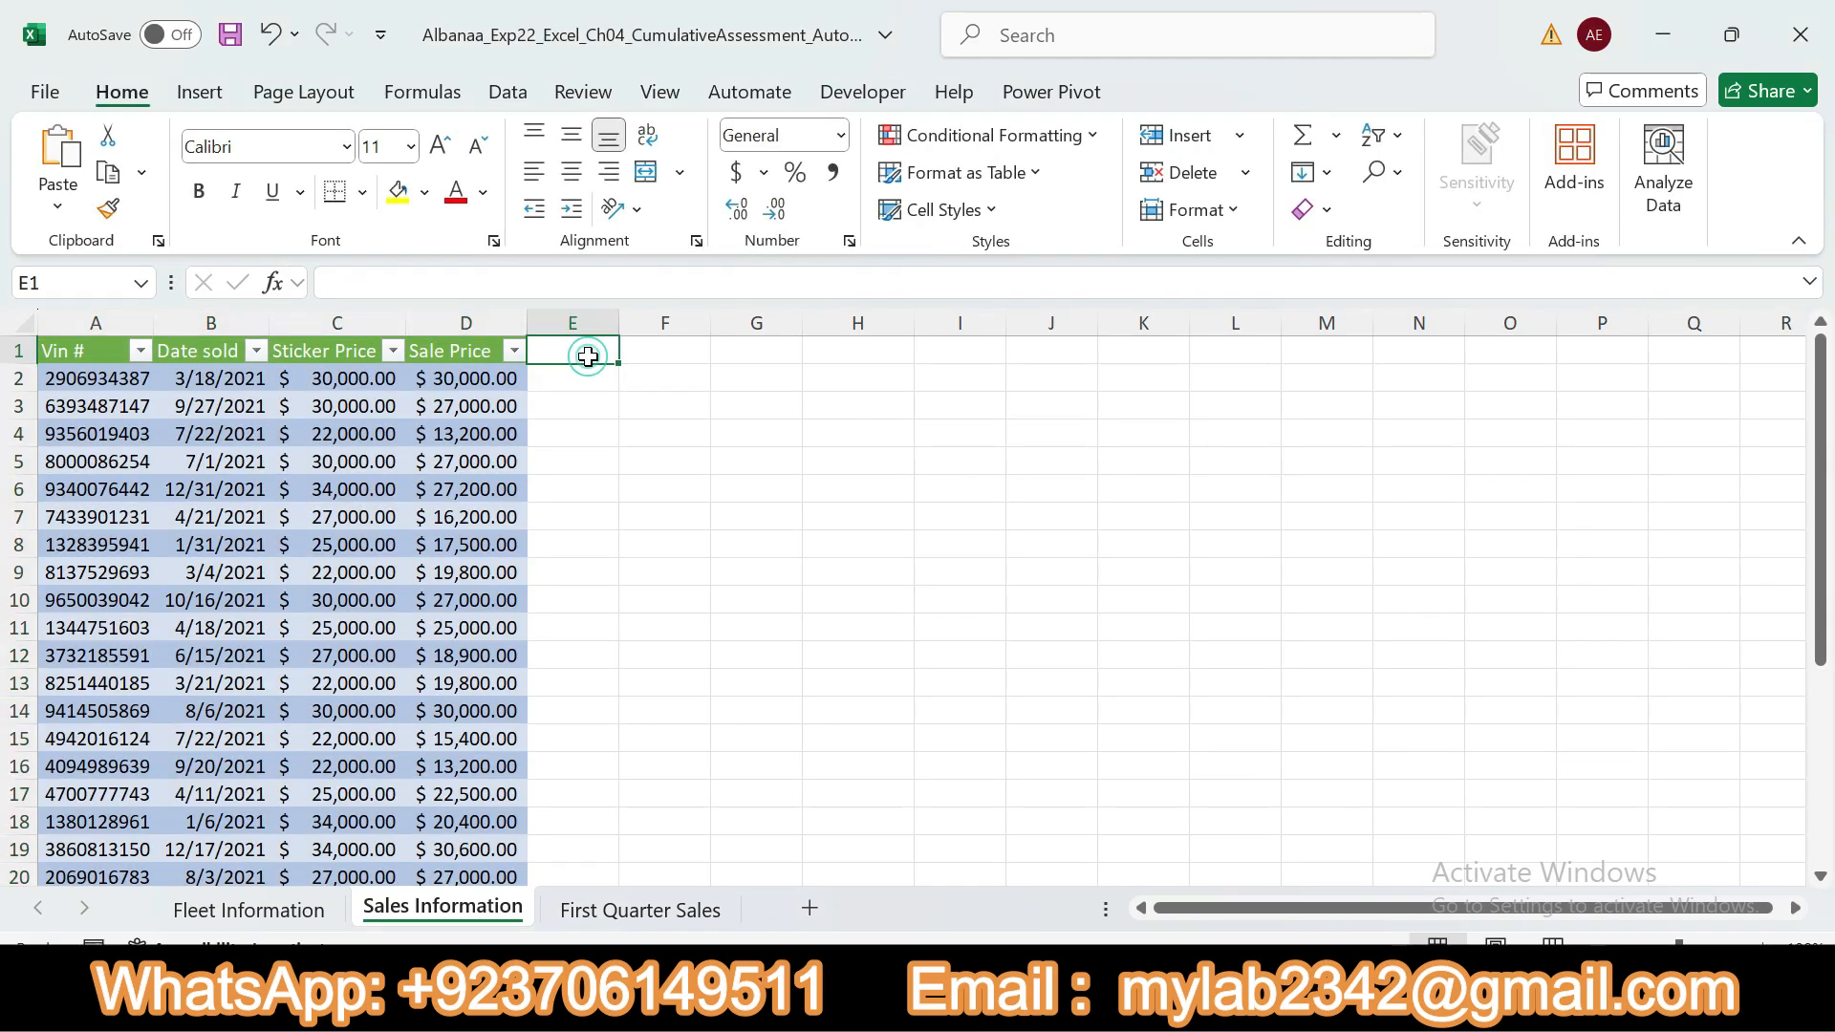
pyautogui.write('% of sticker')
pyautogui.press('Return')
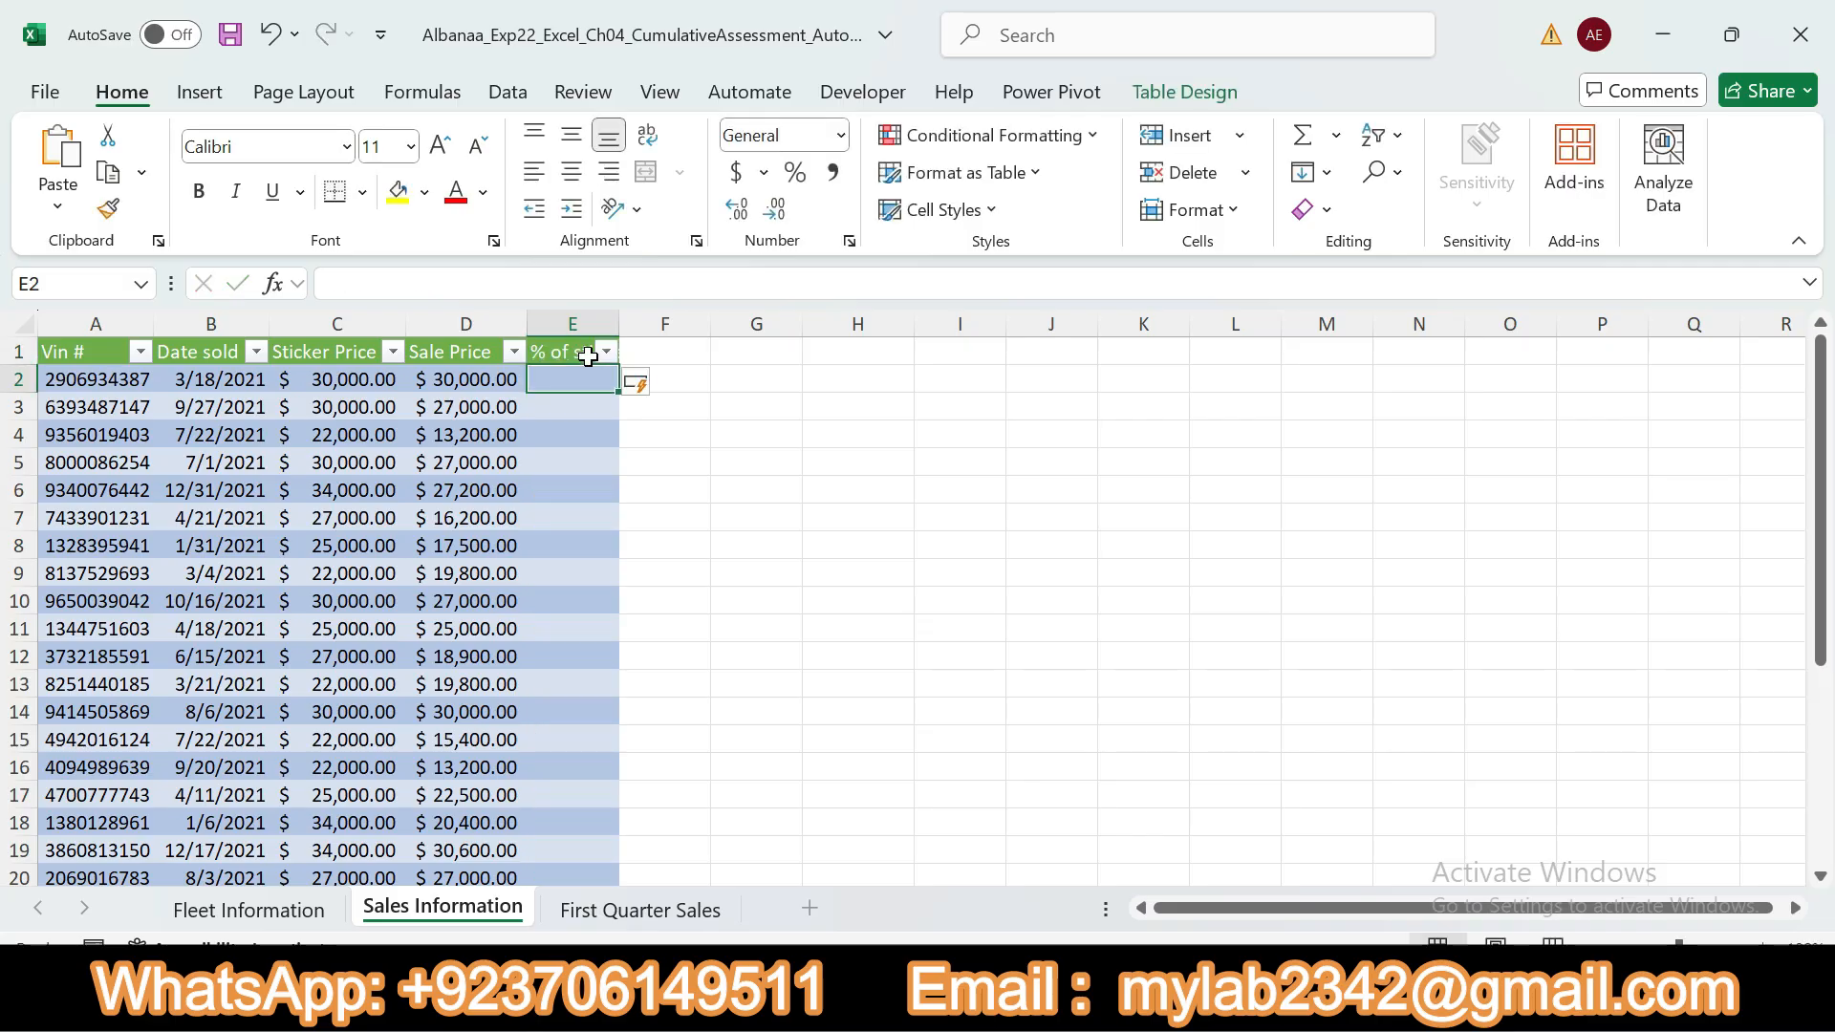
pyautogui.click(585, 354)
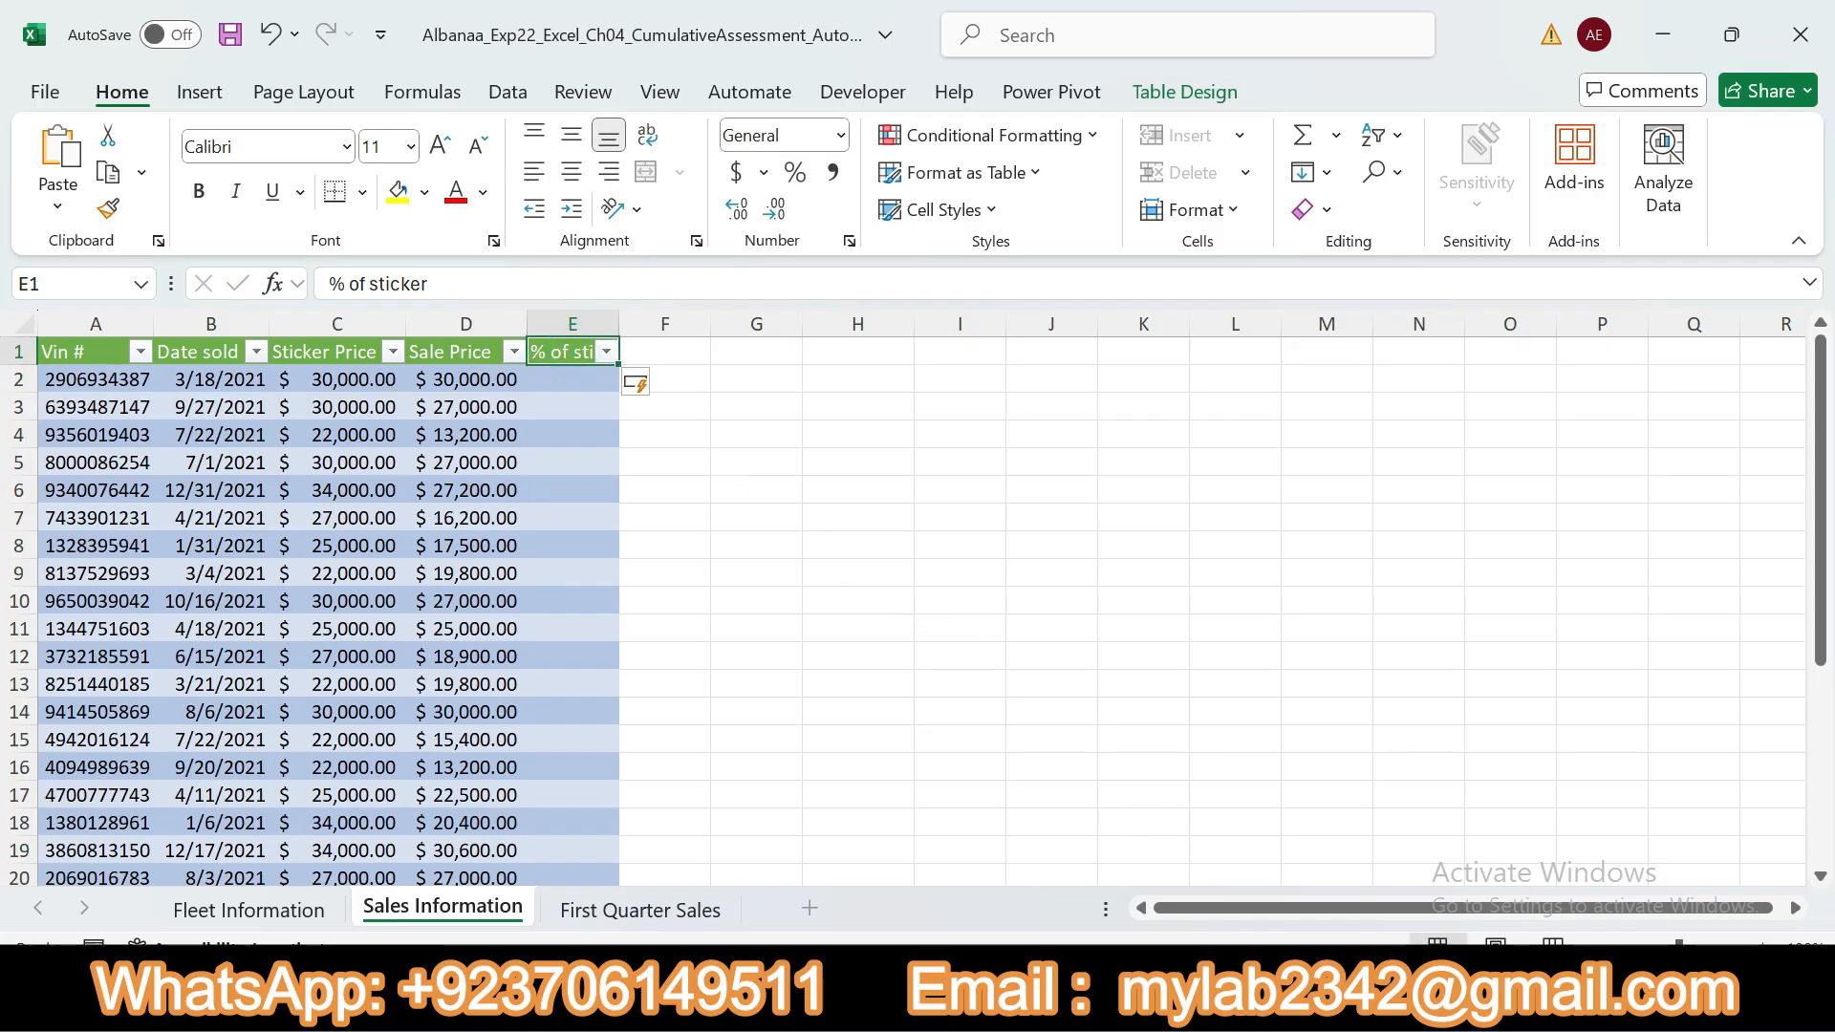
# Clear the highlighting from instruction 10 and highlight instruction 11 about the structured-reference percentage formula.
pyautogui.click(1185, 1005)
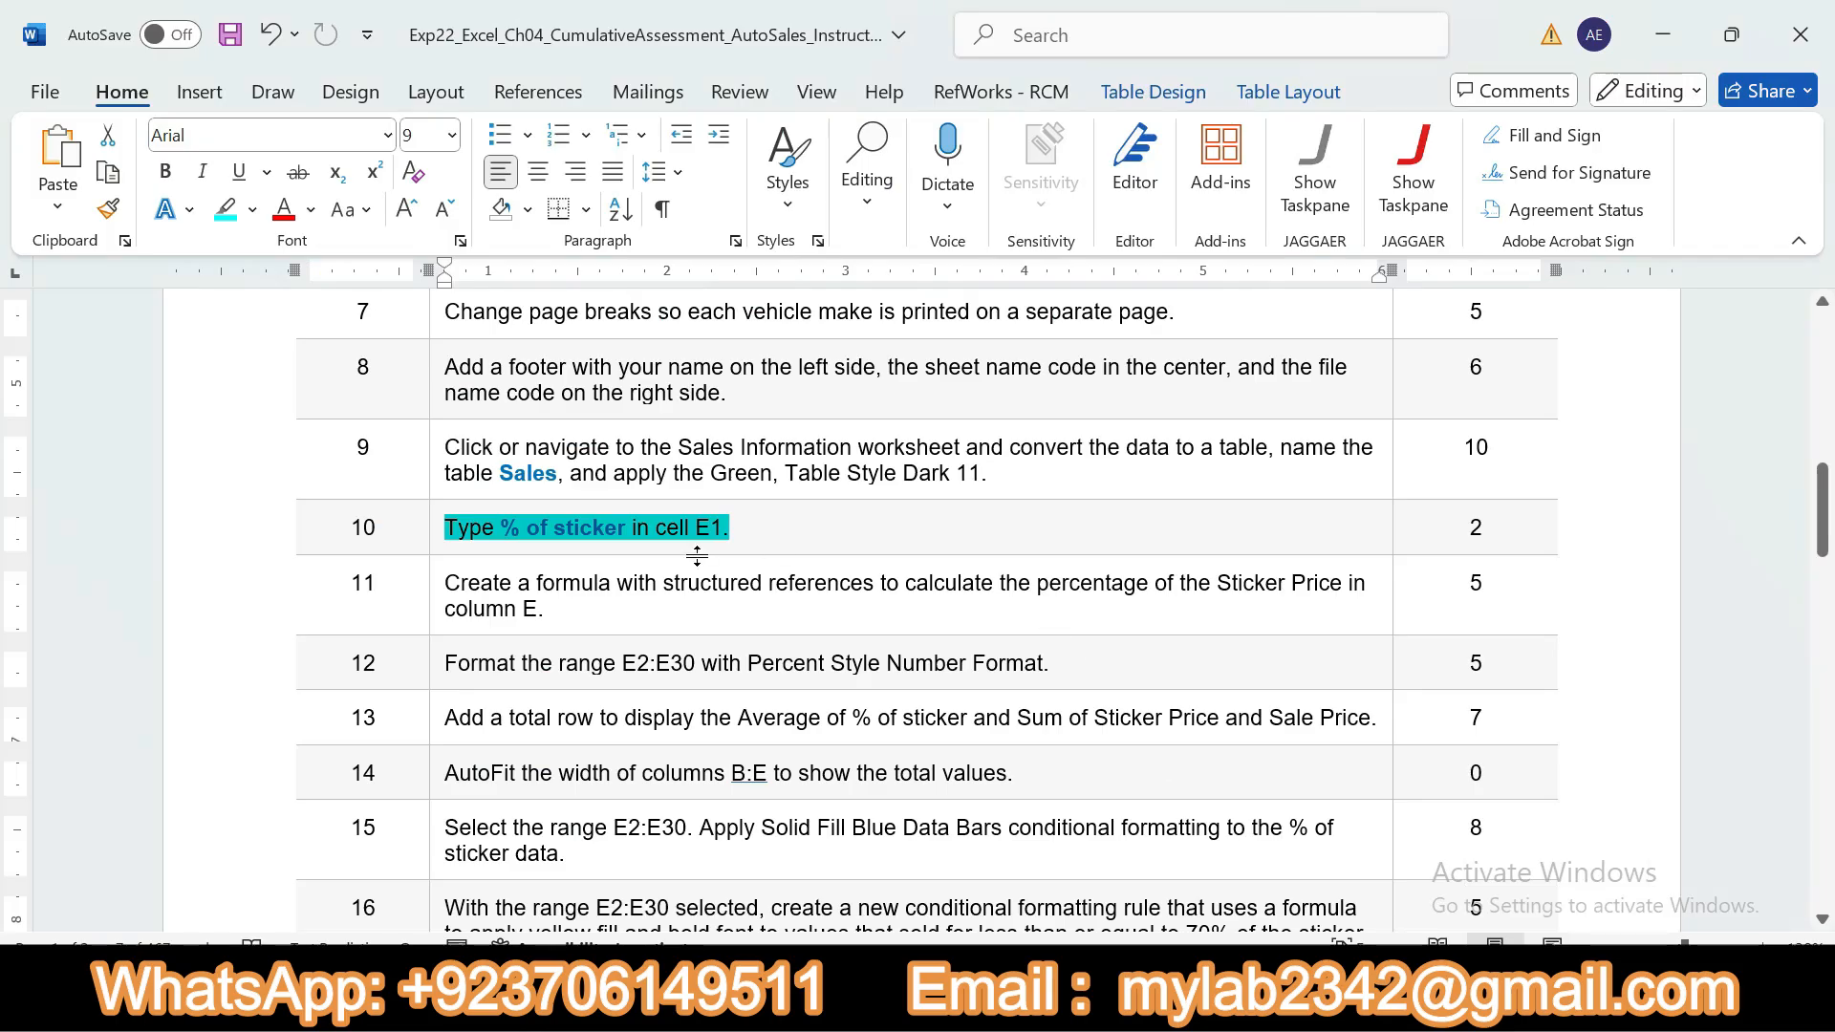
pyautogui.hotkey('ctrl', 'z')
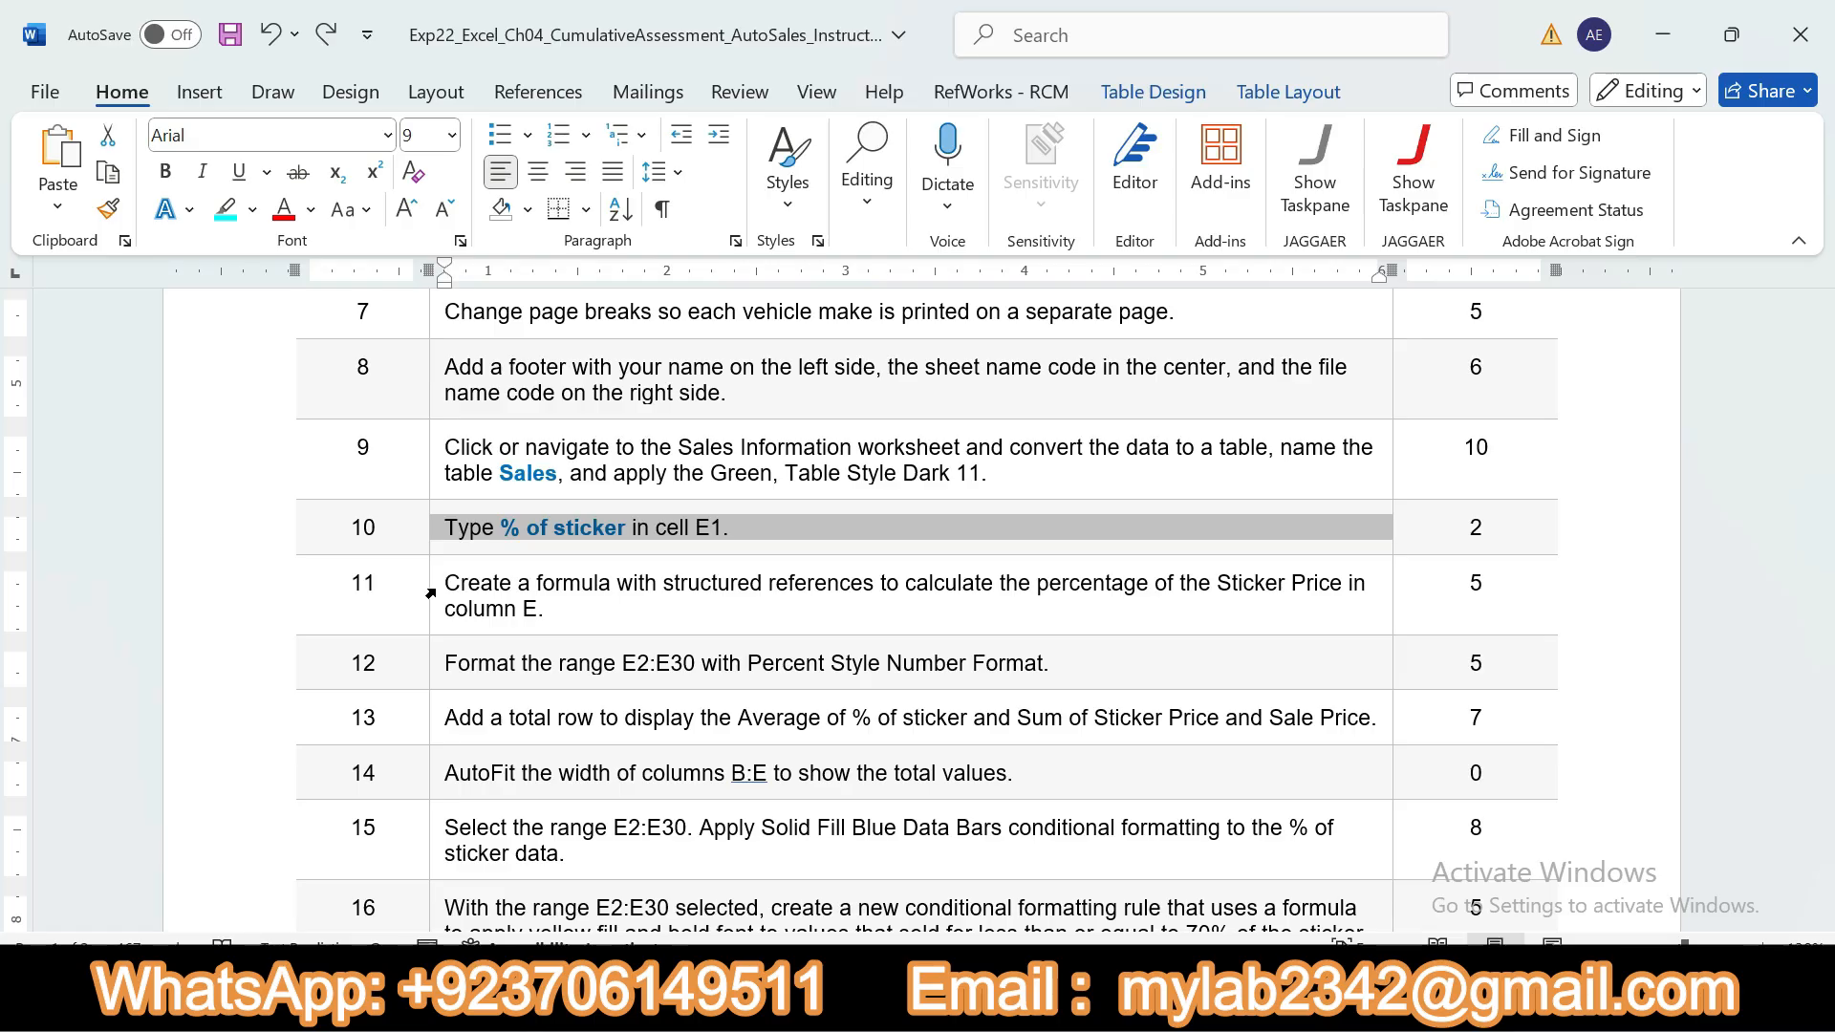
pyautogui.click(430, 594)
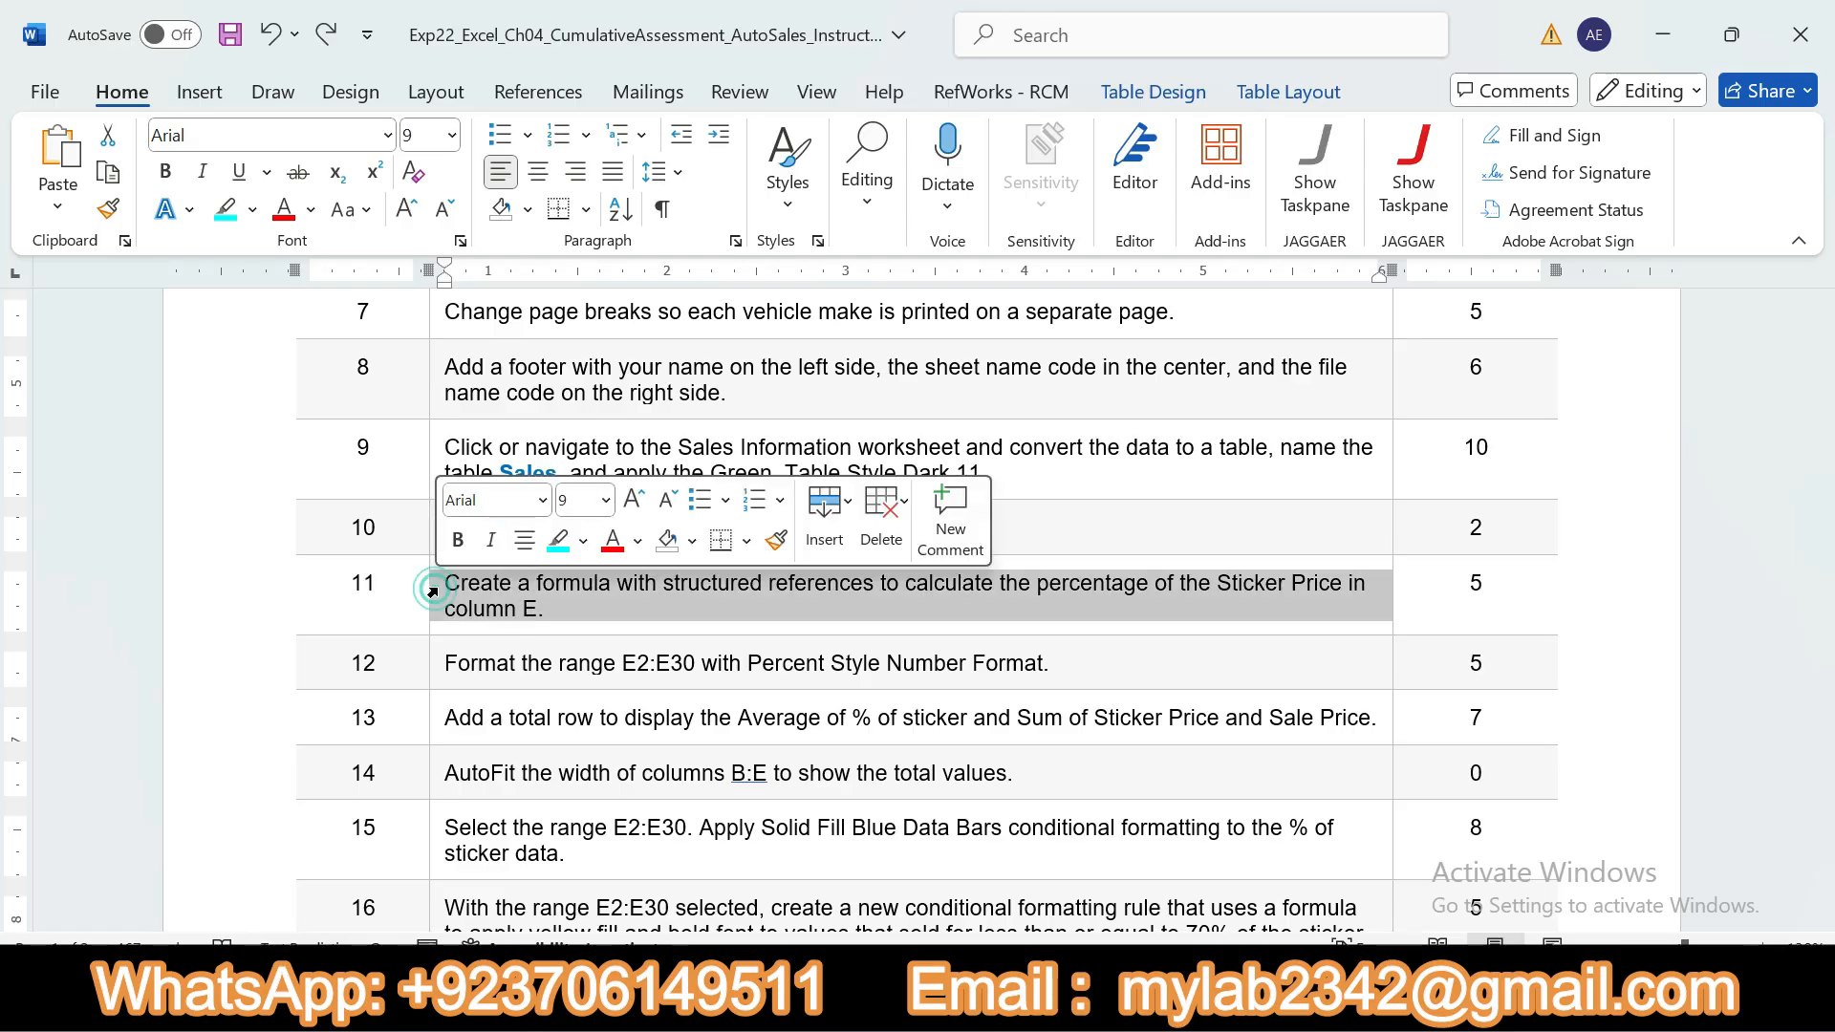
pyautogui.click(560, 548)
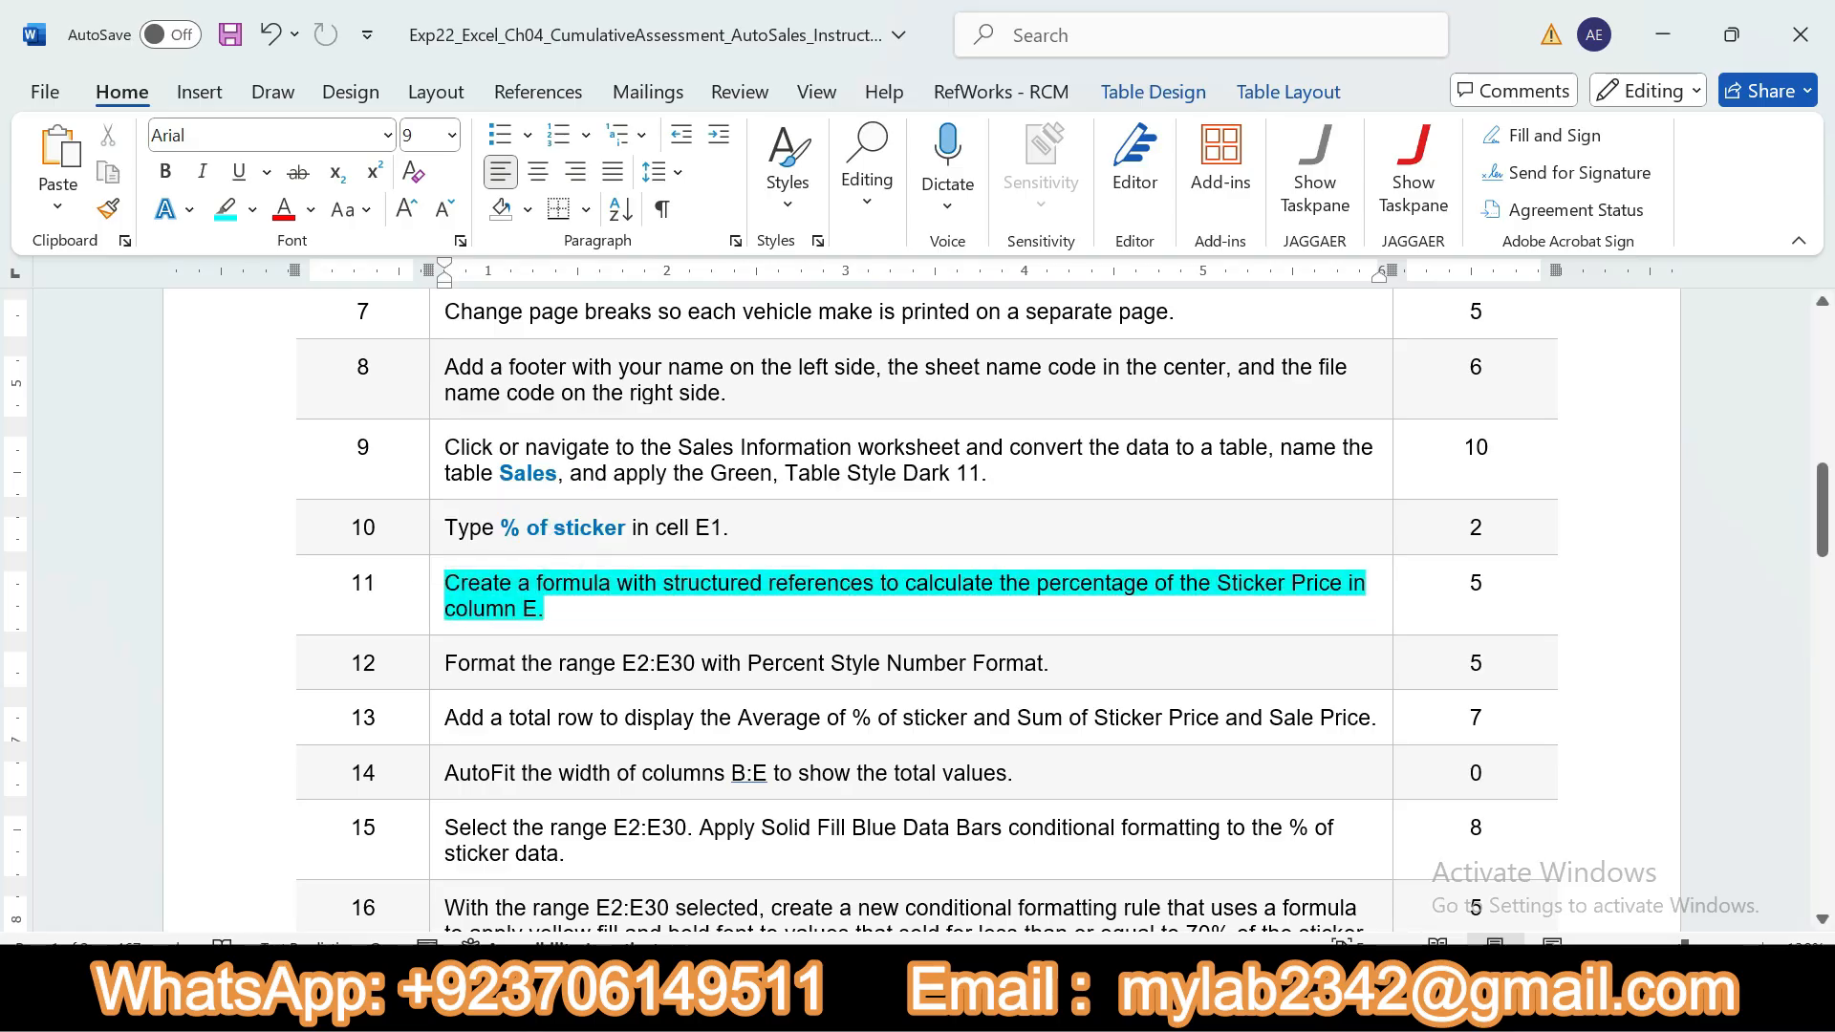
pyautogui.click(437, 586)
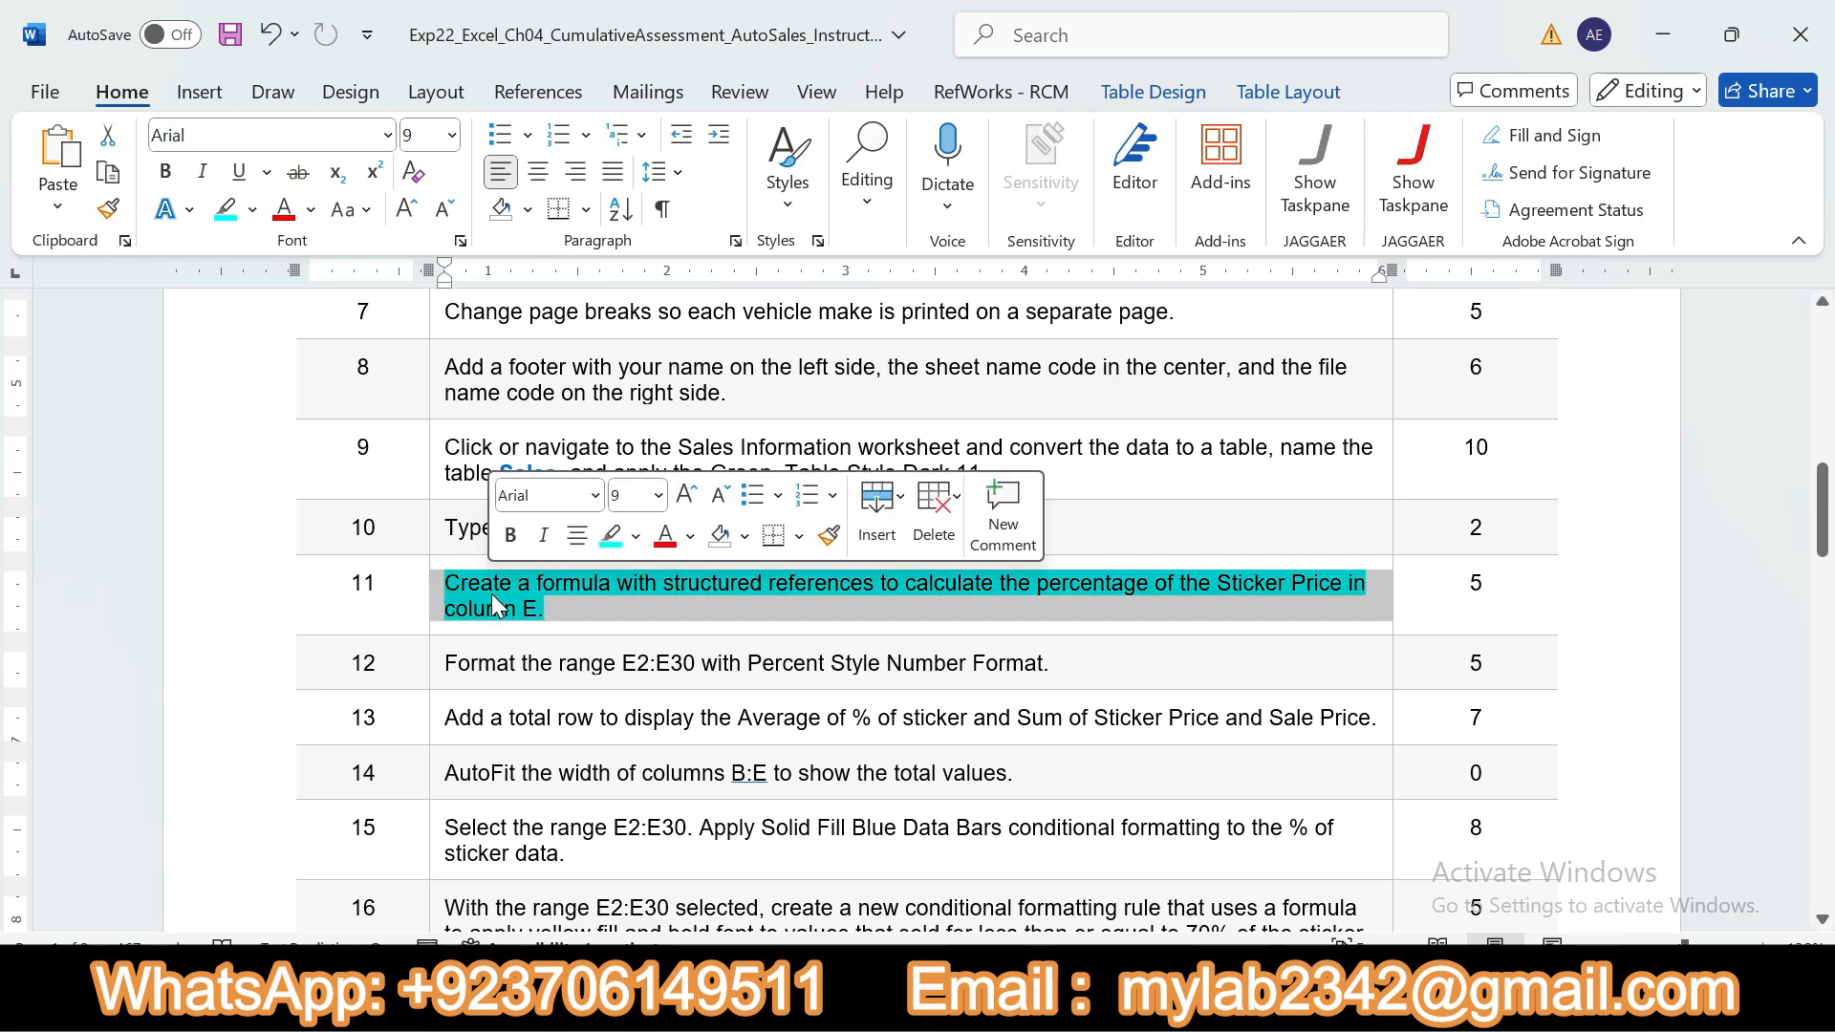
pyautogui.click(491, 593)
pyautogui.moveTo(444, 584); pyautogui.dragTo(1373, 597)
pyautogui.moveTo(542, 612)
pyautogui.mouseDown()
pyautogui.moveTo(548, 646)
pyautogui.moveTo(547, 611)
pyautogui.mouseUp()
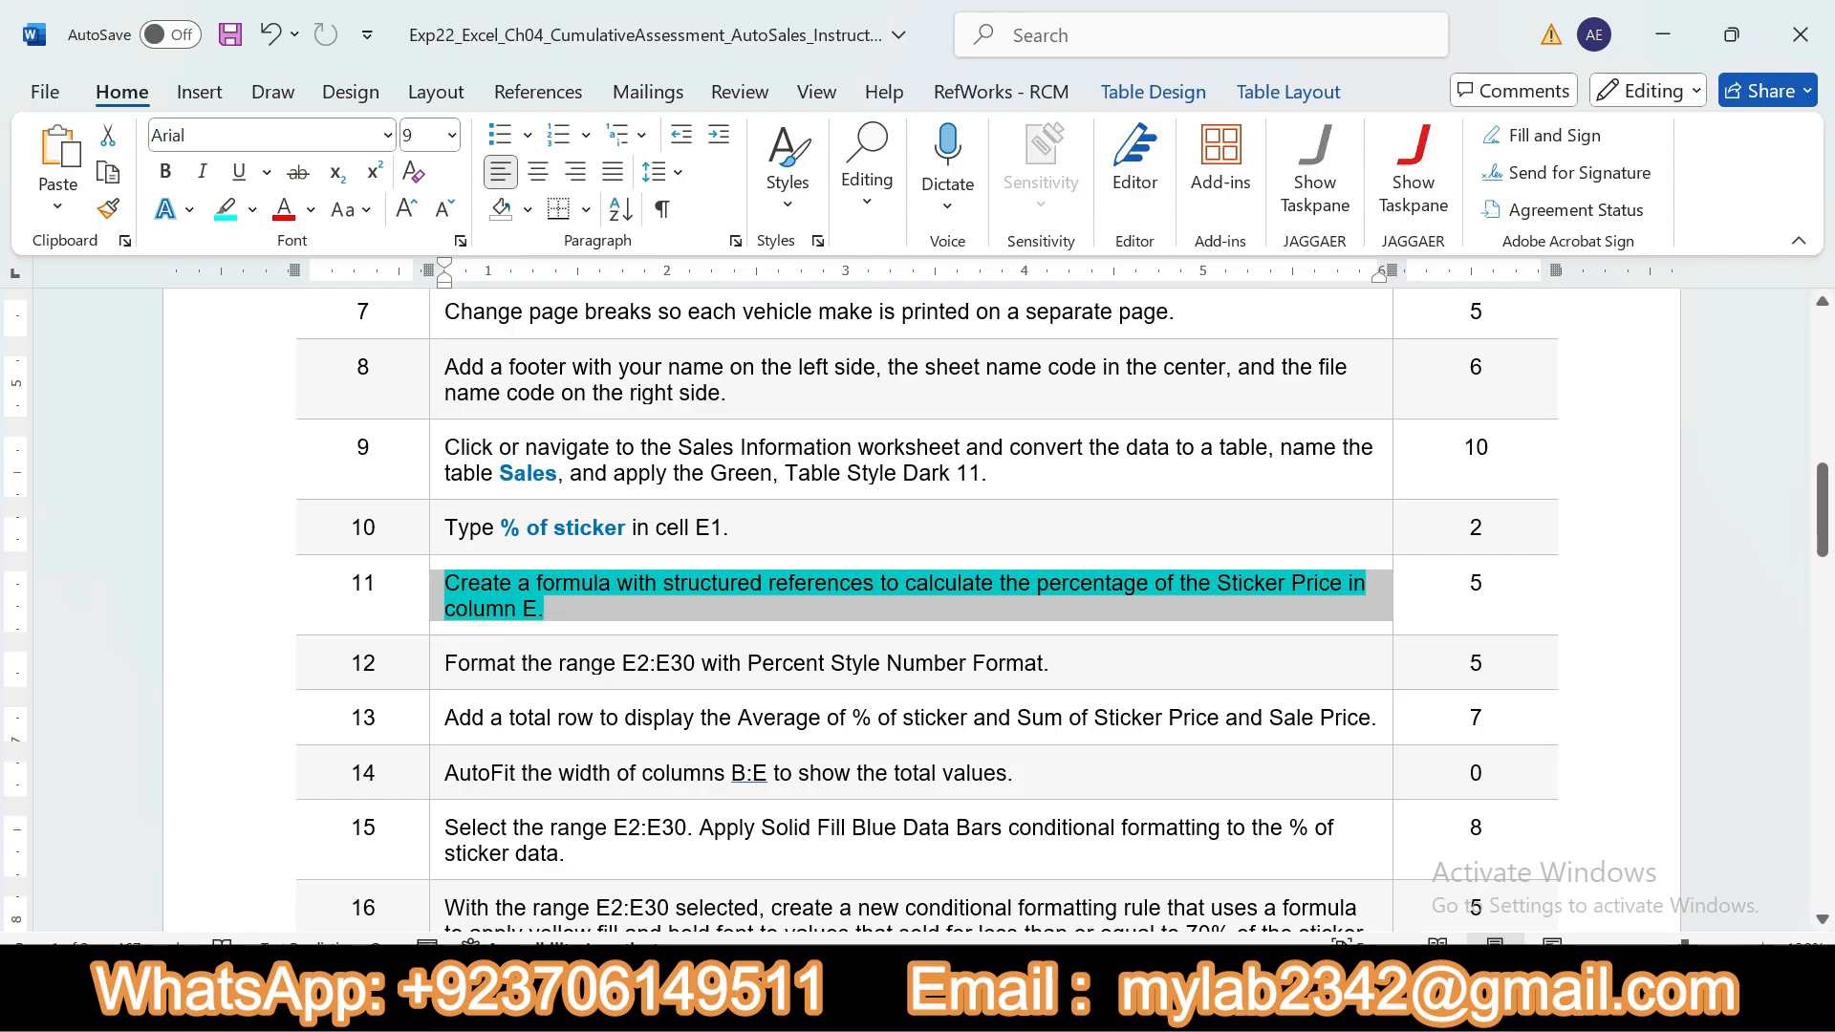
# Create the formula =[@[Sale Price]]/[@[Sticker Price]] in cell E2 using structured references to fill column E.
pyautogui.hotkey('alt', 'Tab')
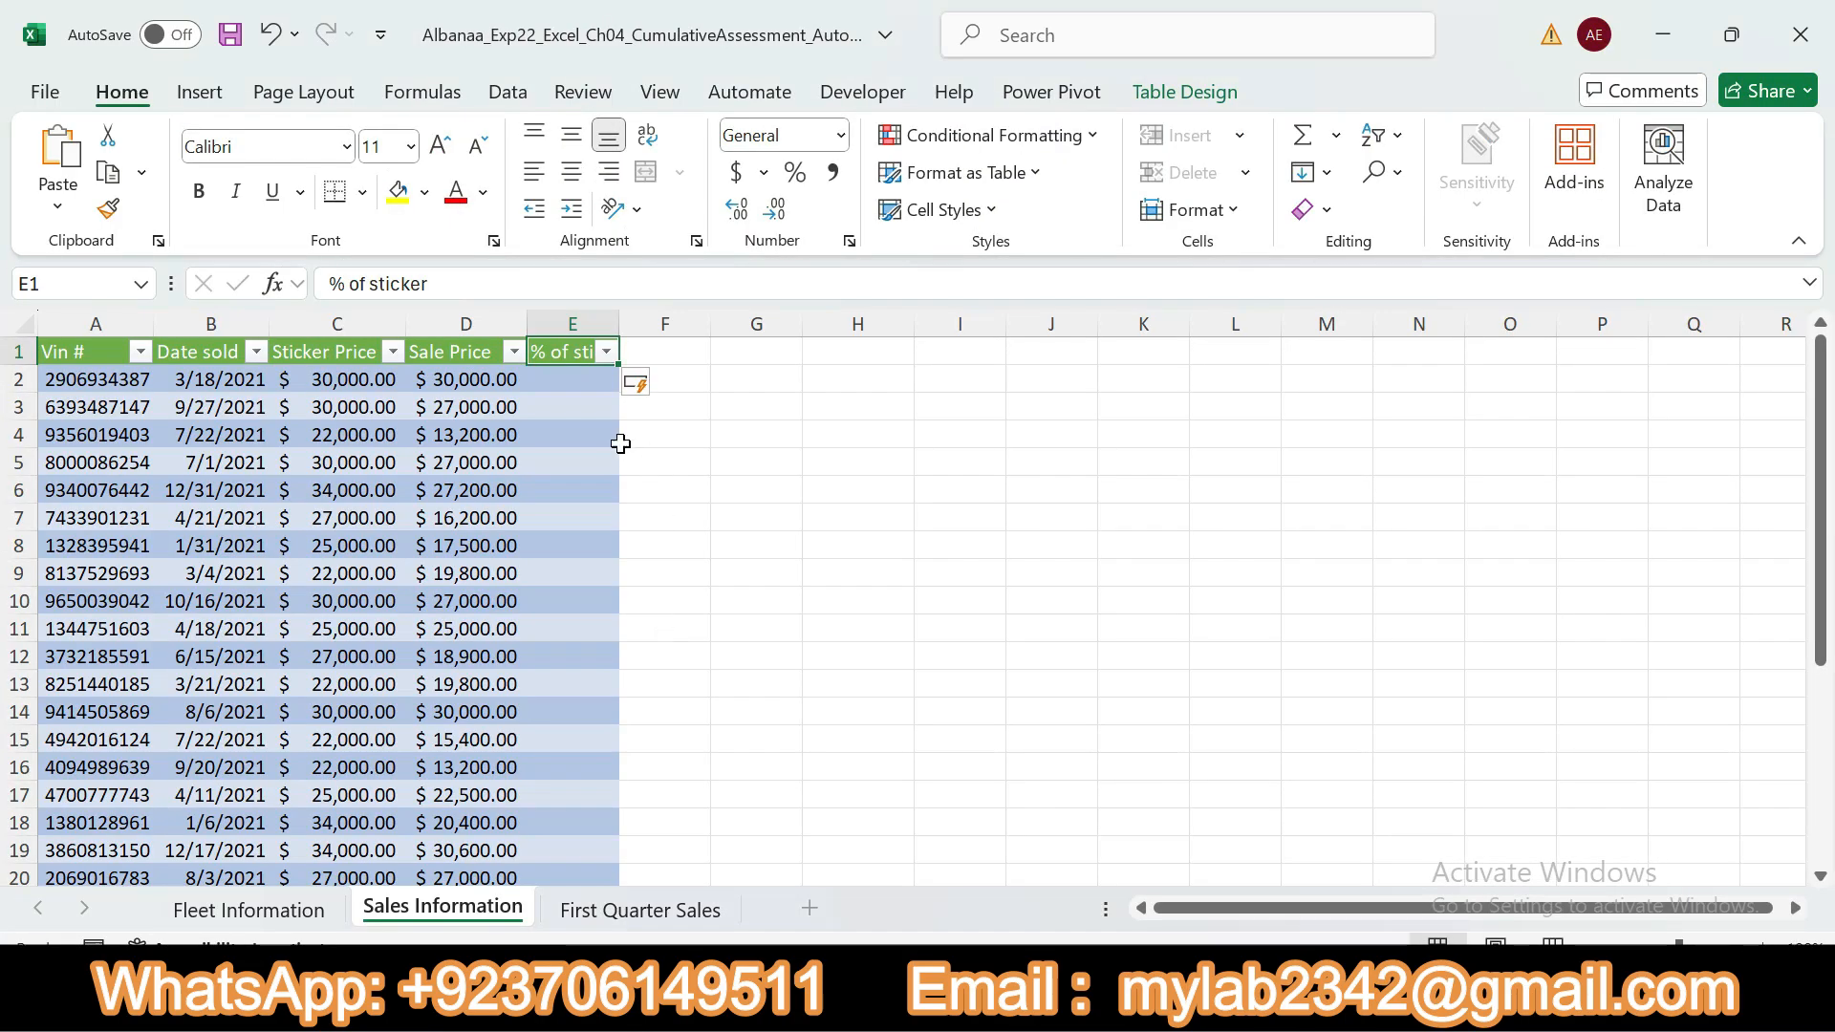
pyautogui.click(580, 379)
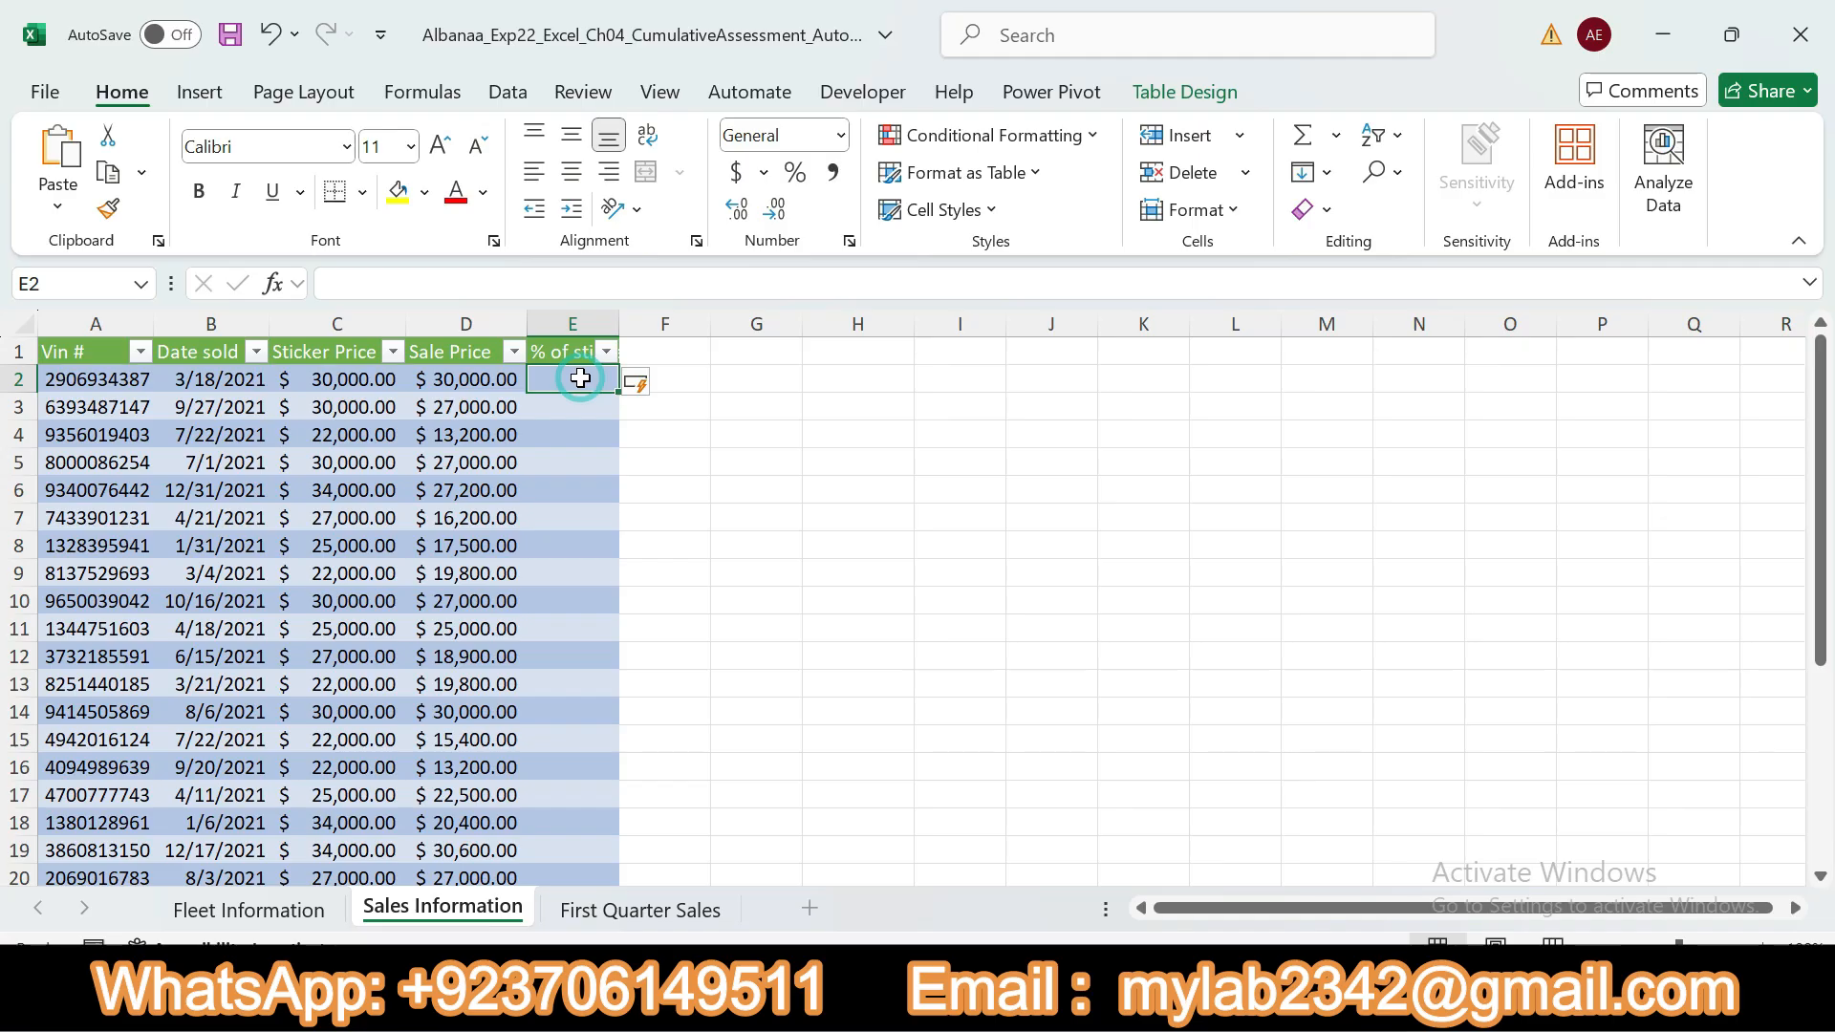
pyautogui.click(570, 375)
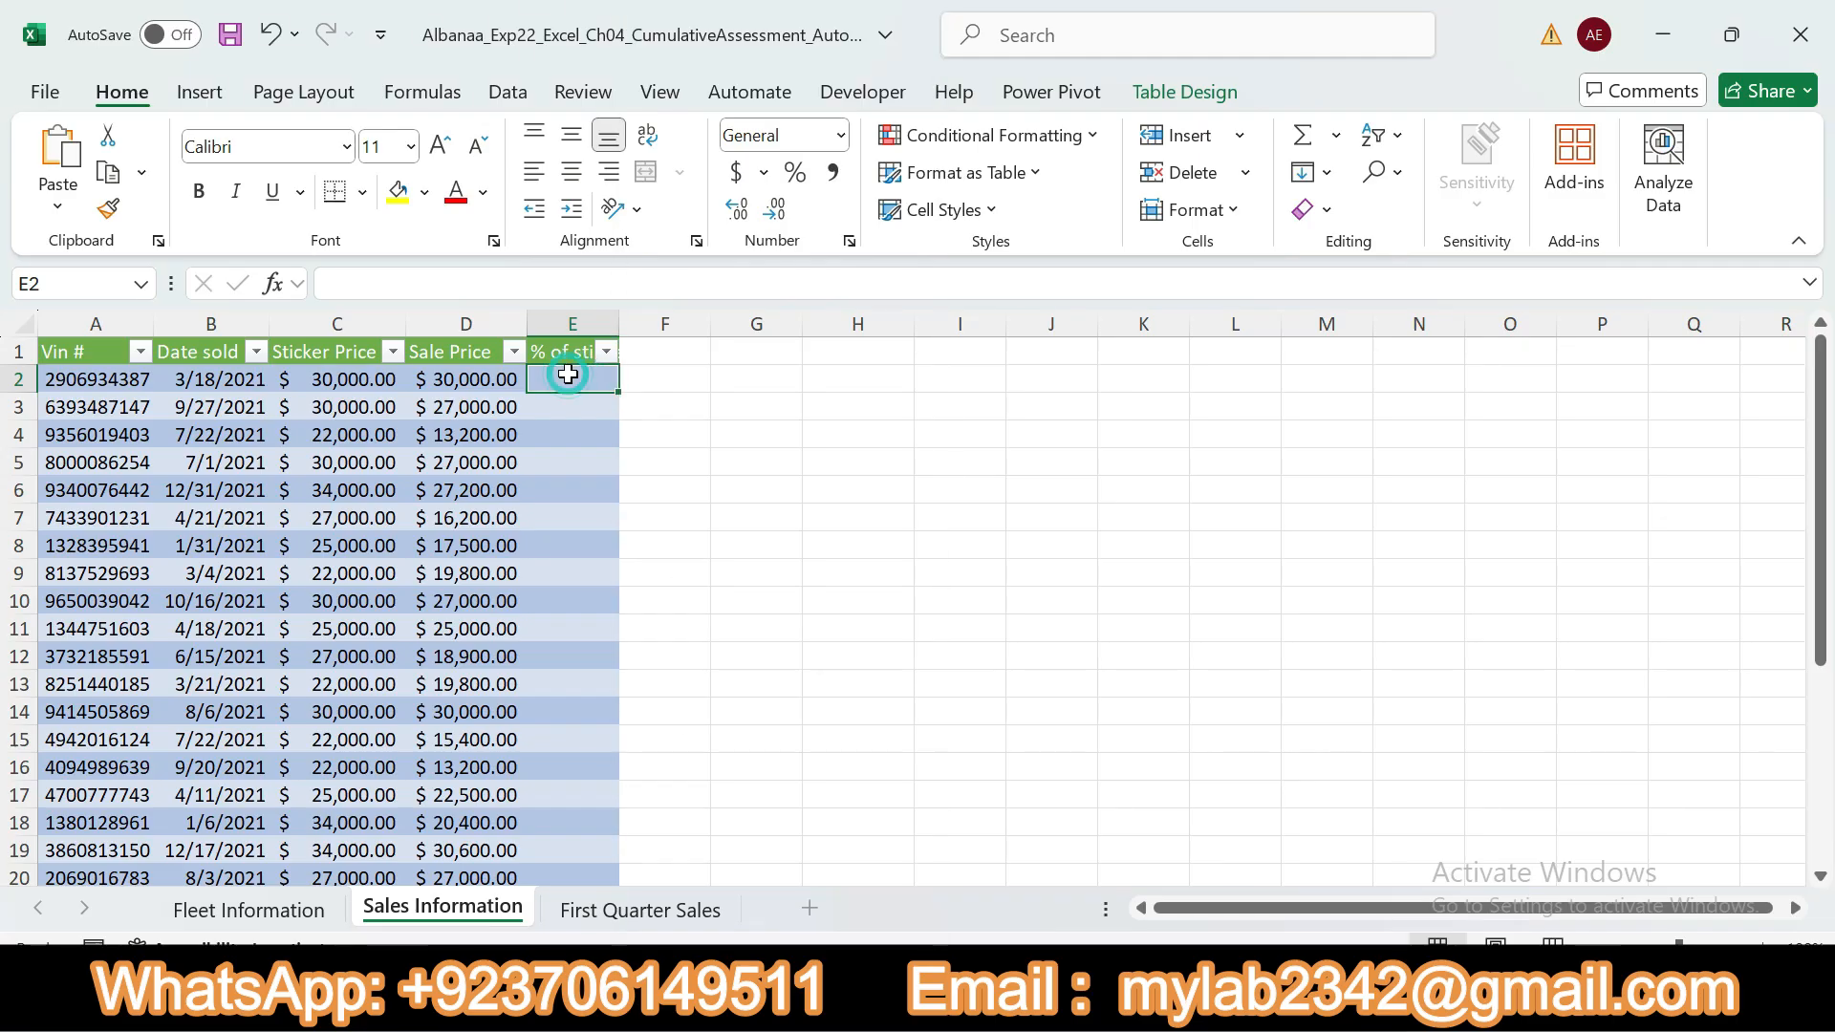
pyautogui.click(595, 411)
pyautogui.click(587, 379)
pyautogui.write('=')
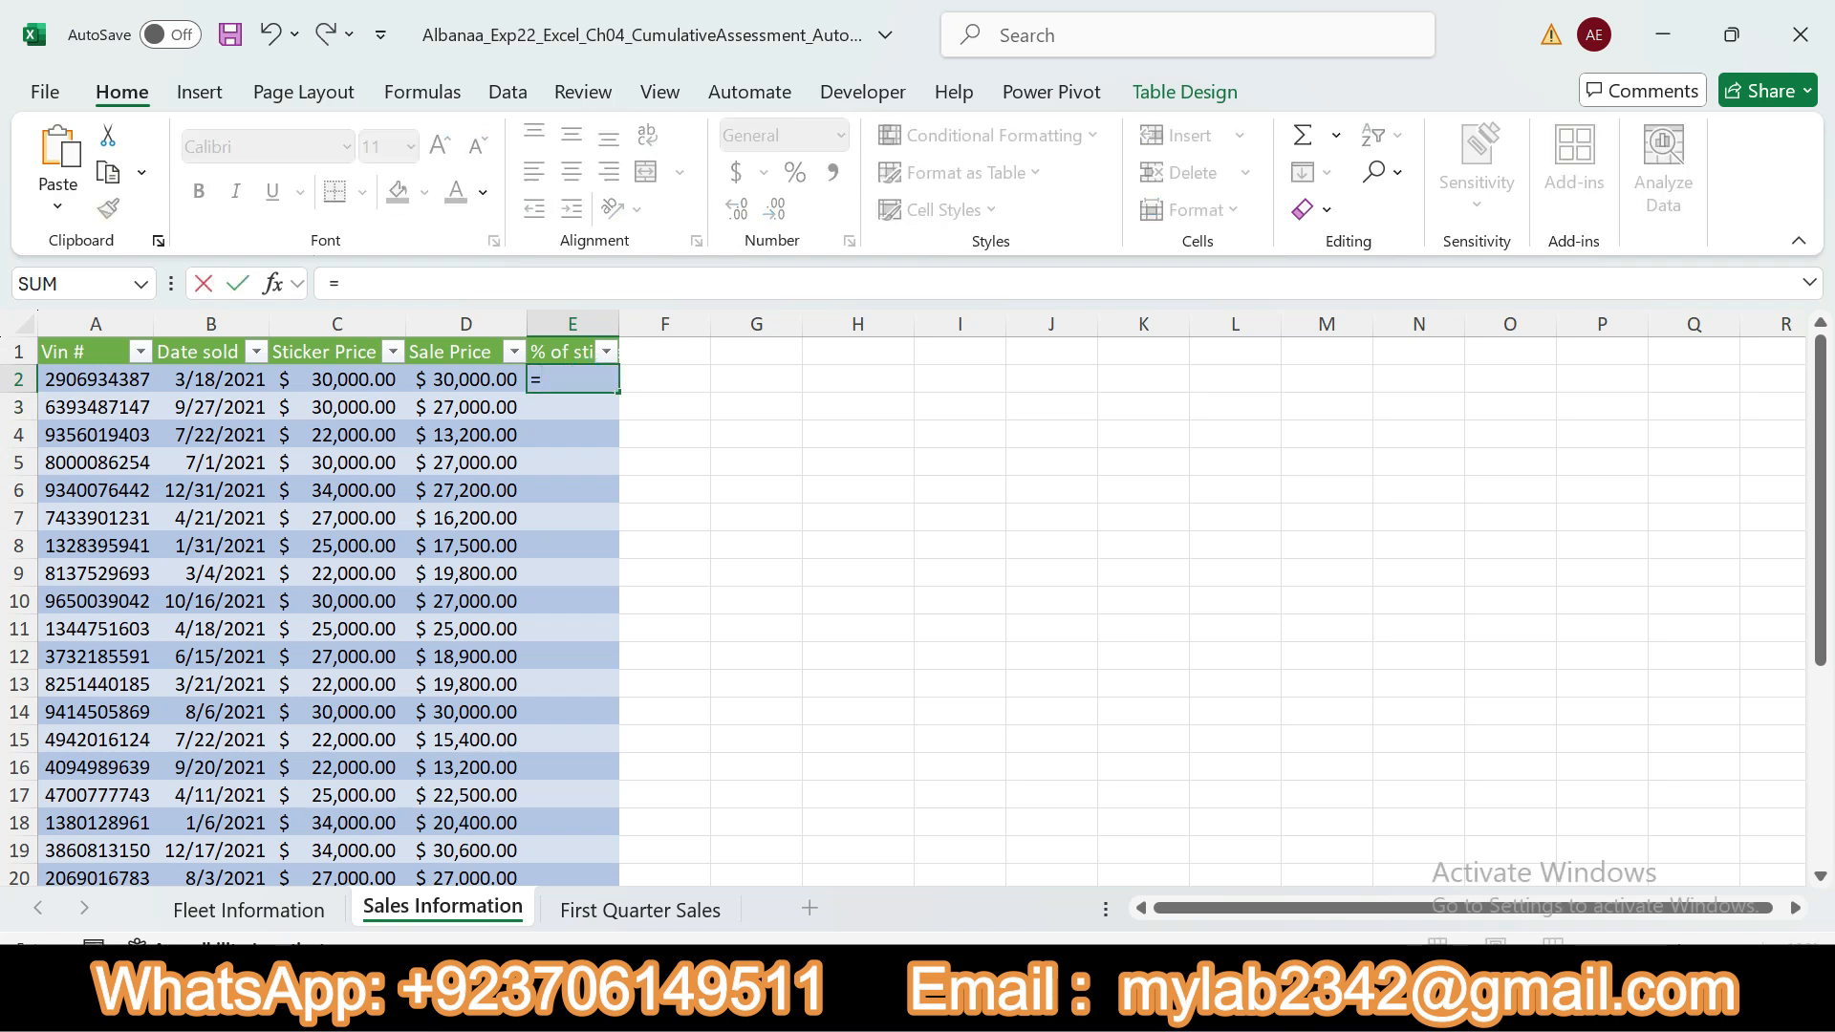
pyautogui.click(465, 380)
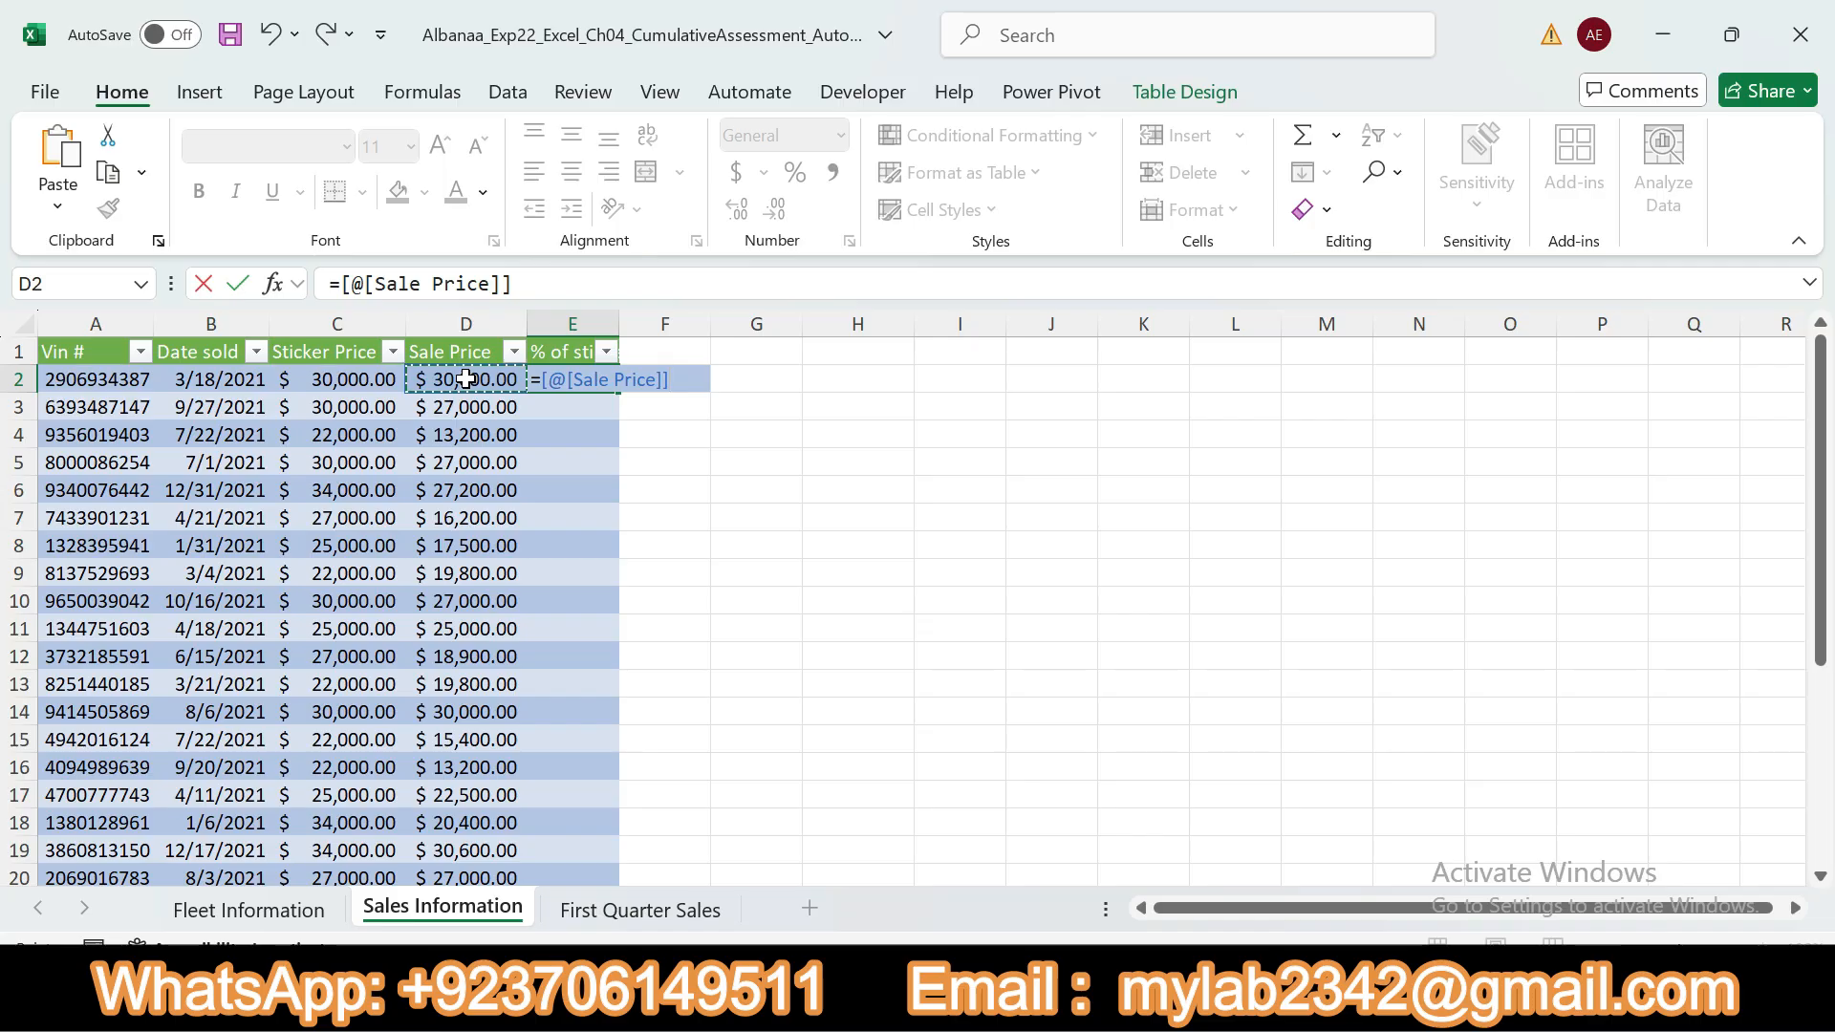
pyautogui.write('/')
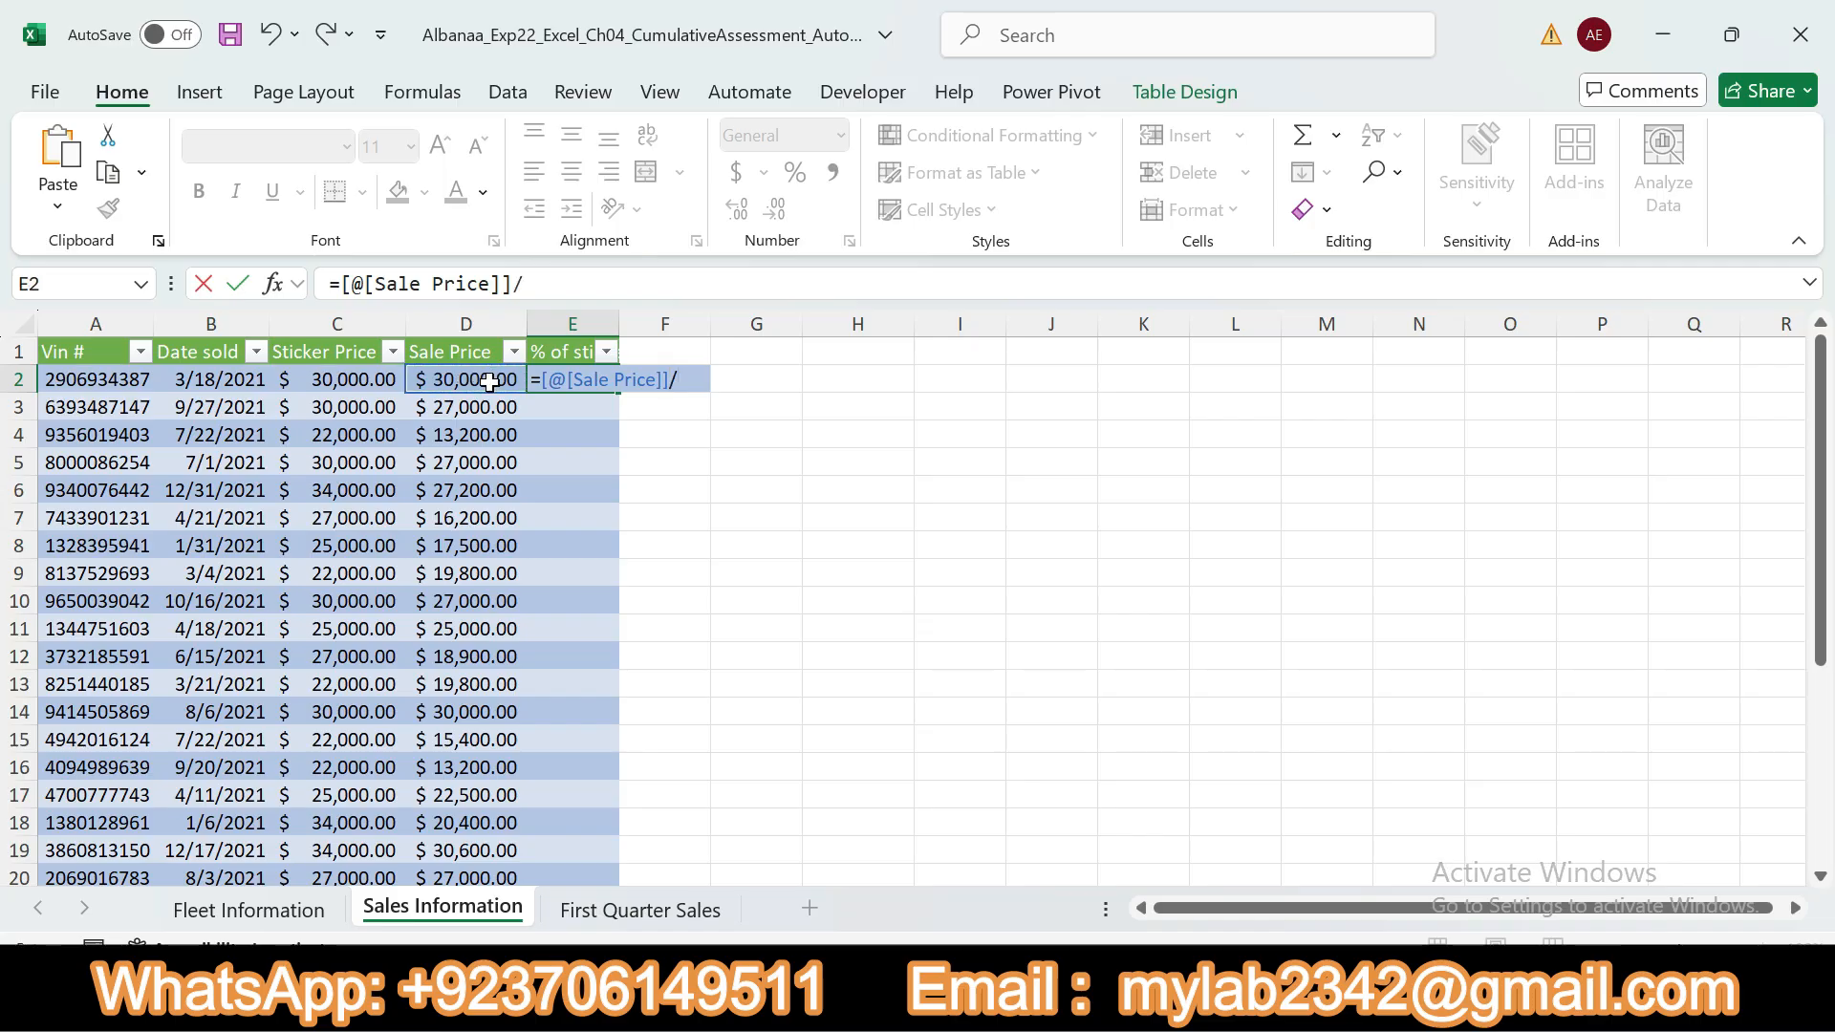
pyautogui.click(355, 383)
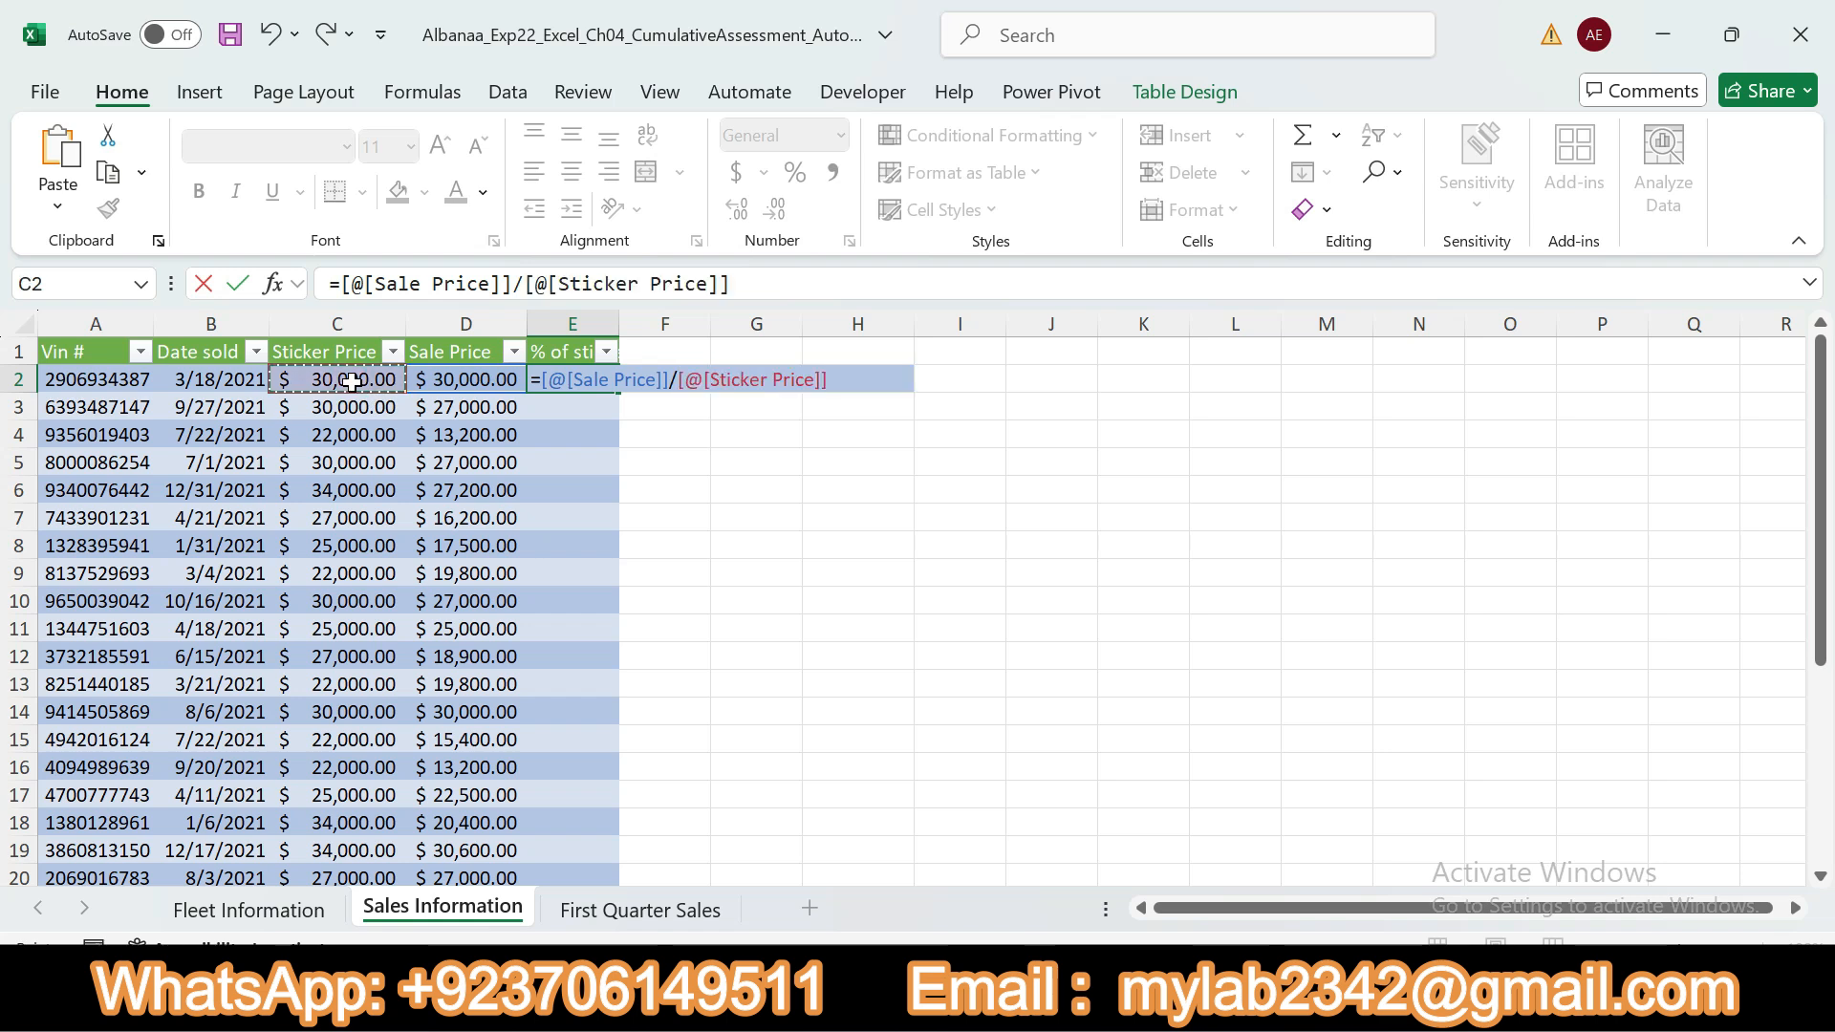
pyautogui.press('Return')
pyautogui.click(598, 382)
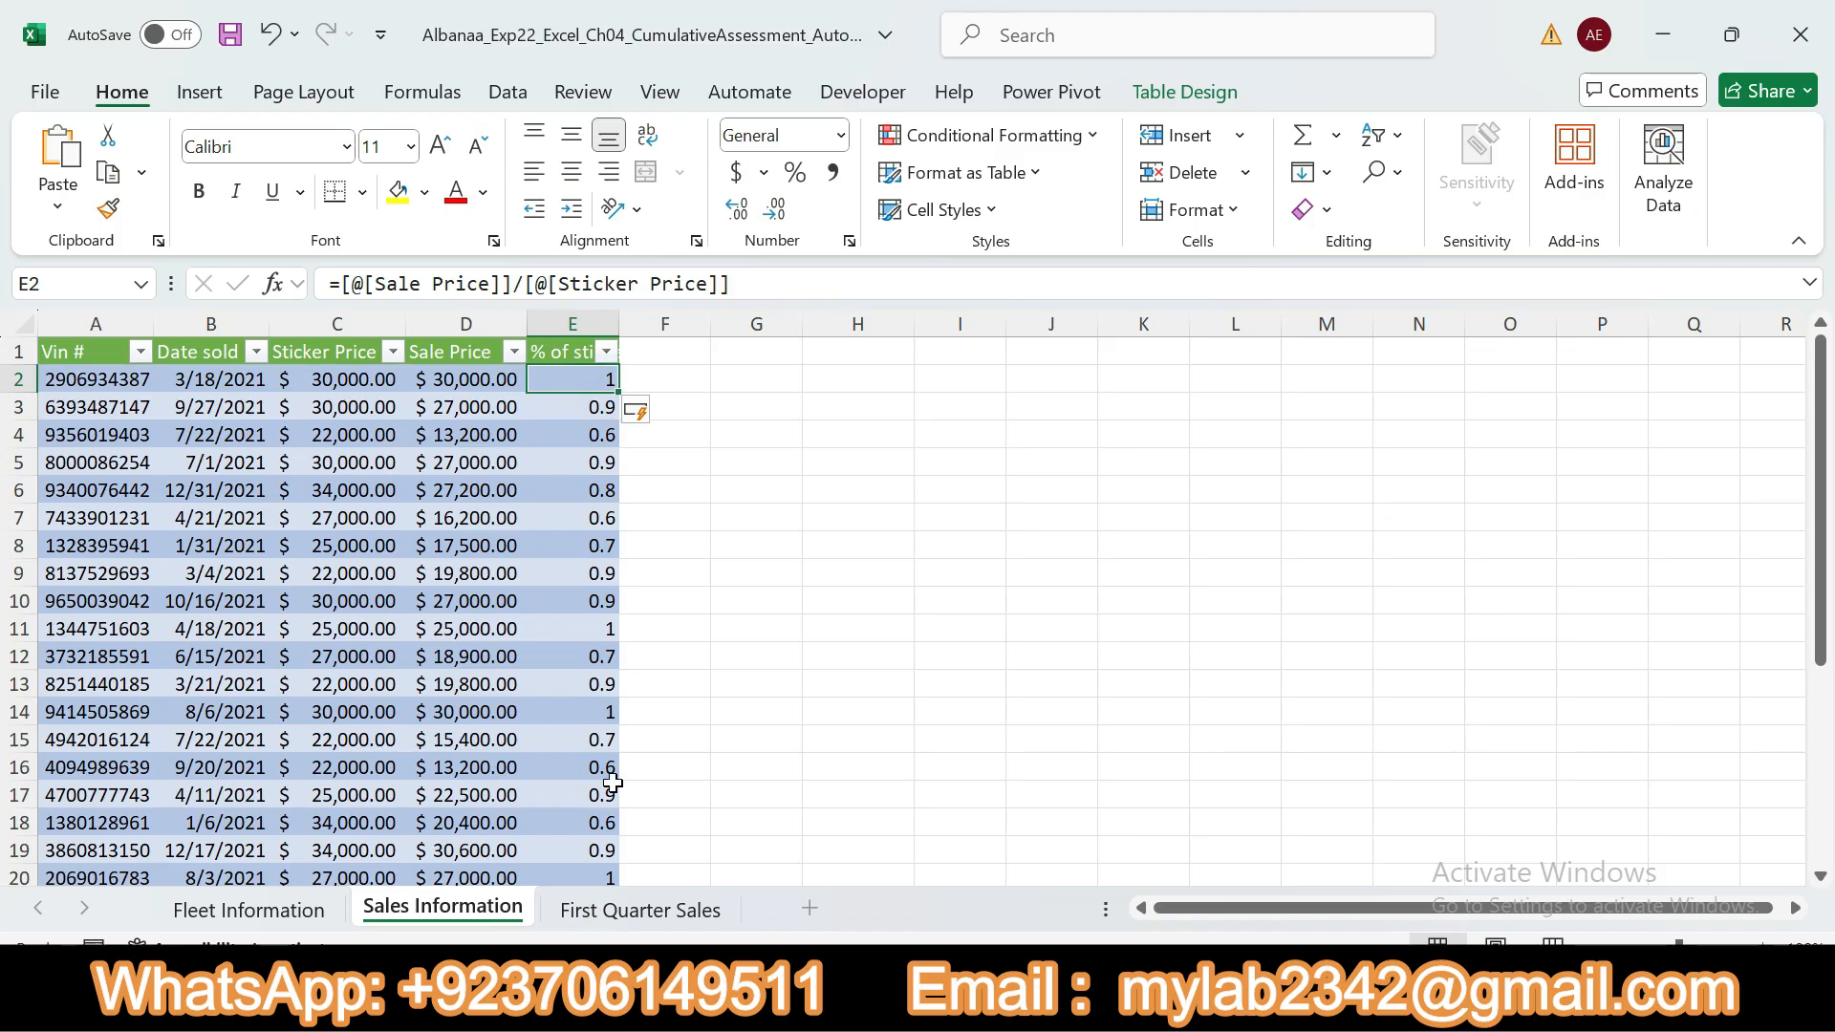
# Clear the highlighting from instruction 11 and return to the top of the instructions document.
pyautogui.click(1247, 1002)
pyautogui.hotkey('ctrl', 'z')
pyautogui.moveTo(1815, 520); pyautogui.dragTo(1785, 346)
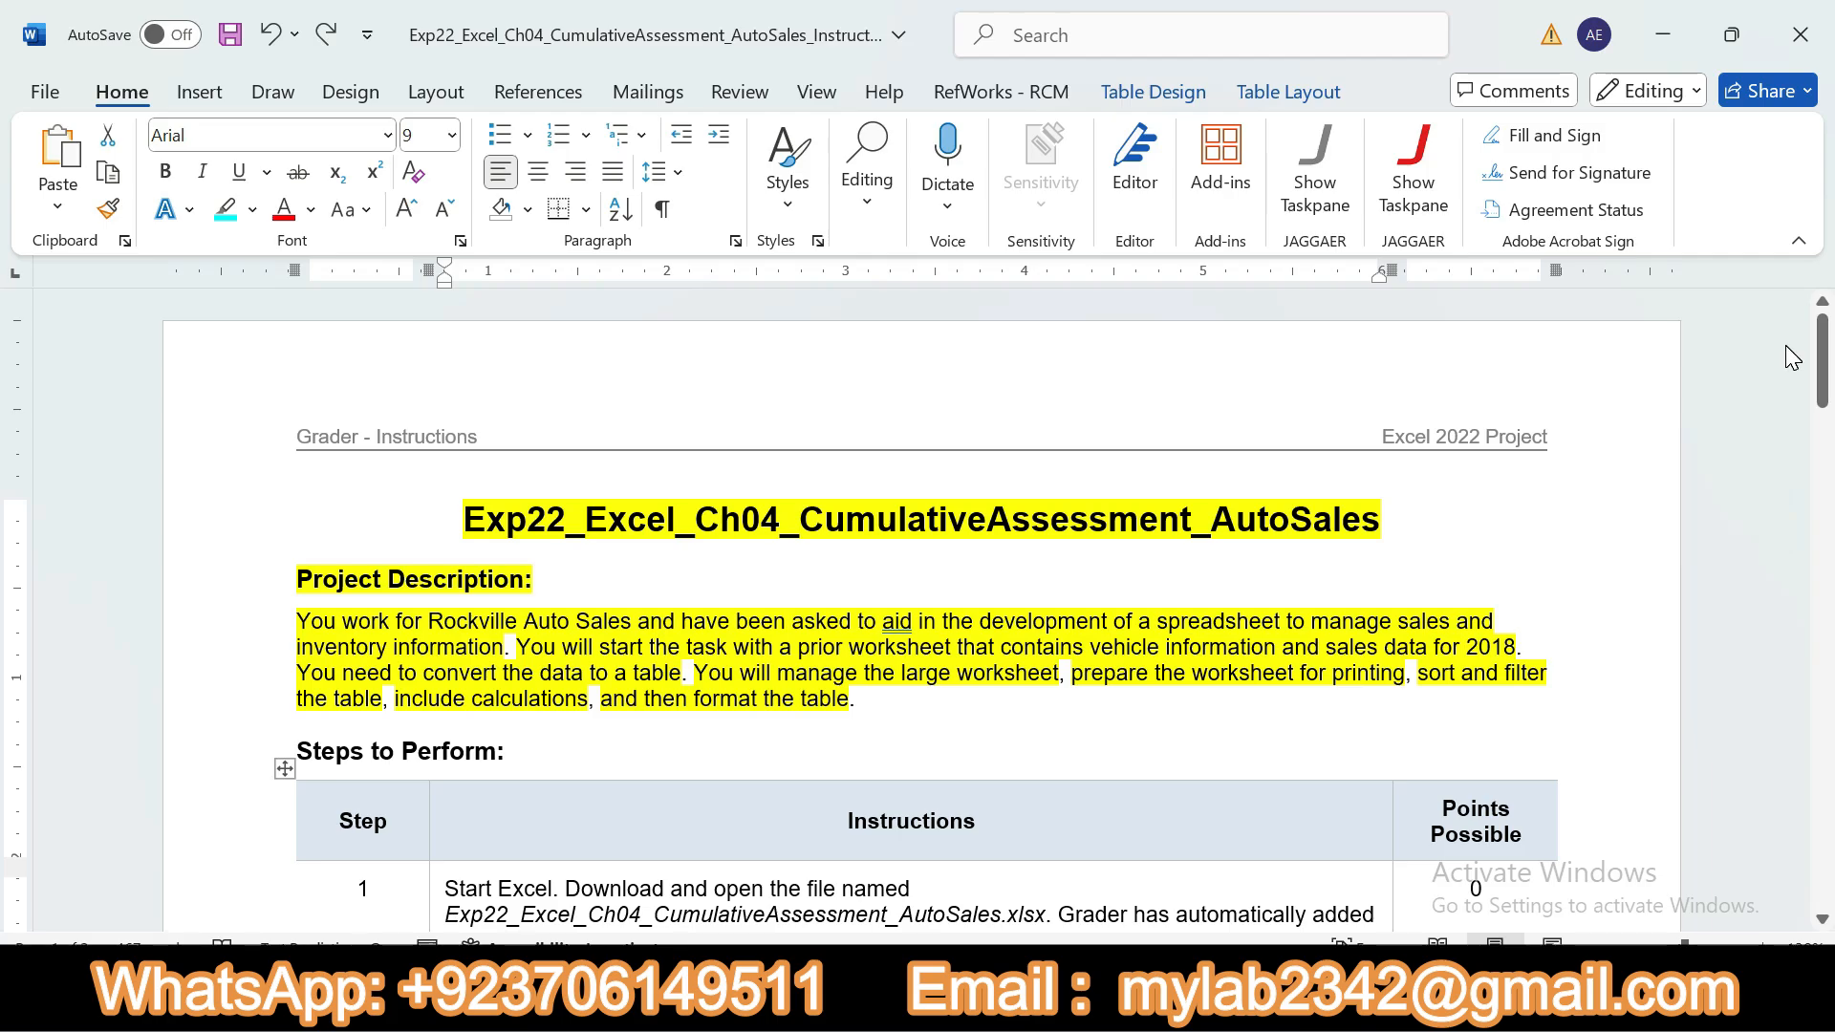